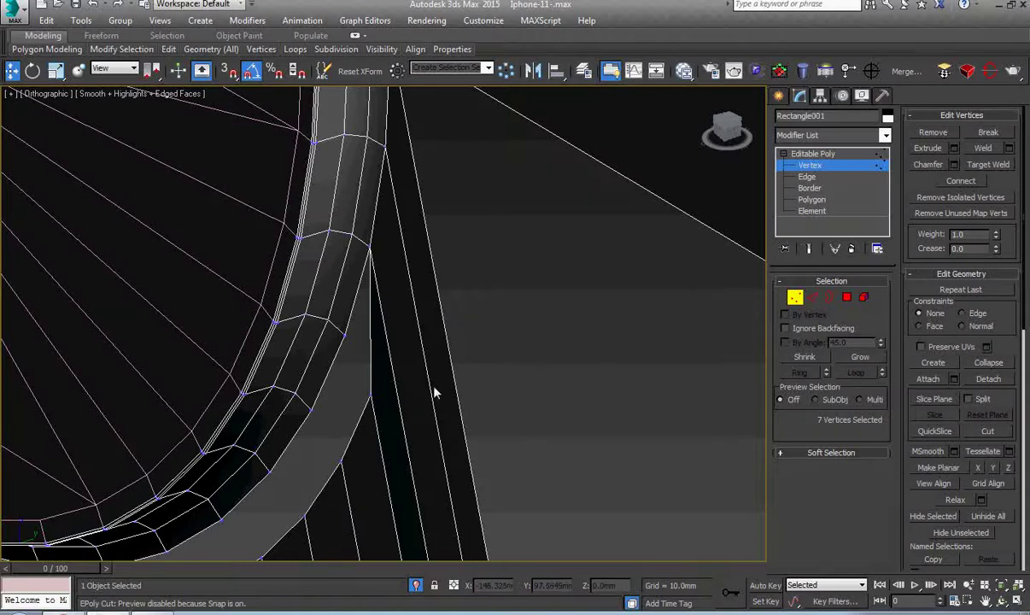
# Select the vertex at the camera rim's rounded corner and frame it in the viewport.
pyautogui.click(398, 370)
pyautogui.scroll(-3, 398, 369)
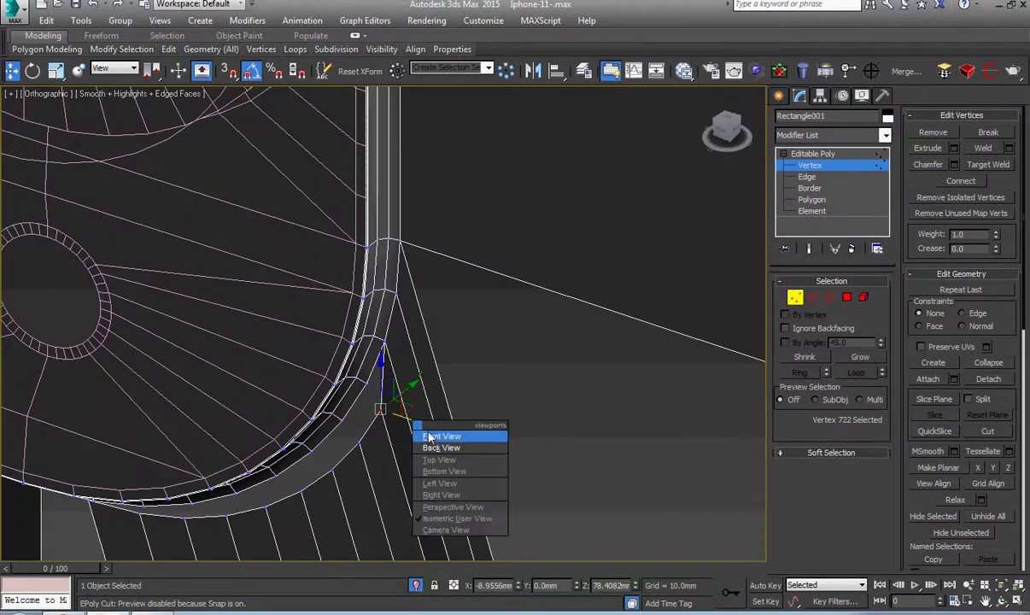
pyautogui.click(428, 435)
pyautogui.scroll(5, 333, 329)
pyautogui.scroll(-1, 398, 398)
pyautogui.scroll(4, 398, 398)
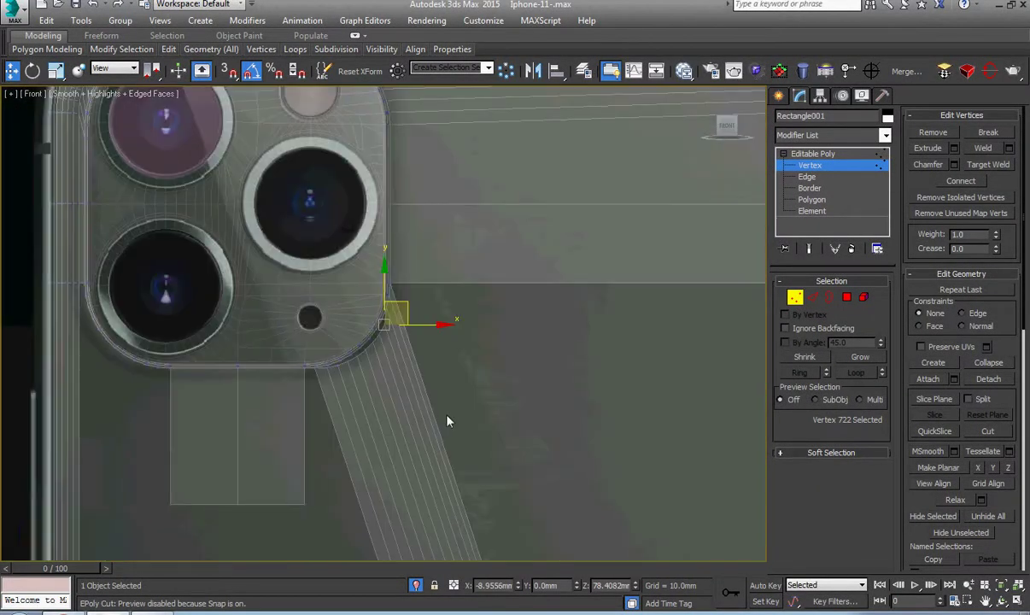
pyautogui.keyDown('alt'); pyautogui.moveTo(447, 420); pyautogui.dragTo(384, 374, button='middle'); pyautogui.keyUp('alt')
pyautogui.scroll(4, 389, 375)
# Cut a new edge from the rim-corner vertex across to the back panel's edge.
pyautogui.rightClick(437, 335)
pyautogui.click(375, 399)
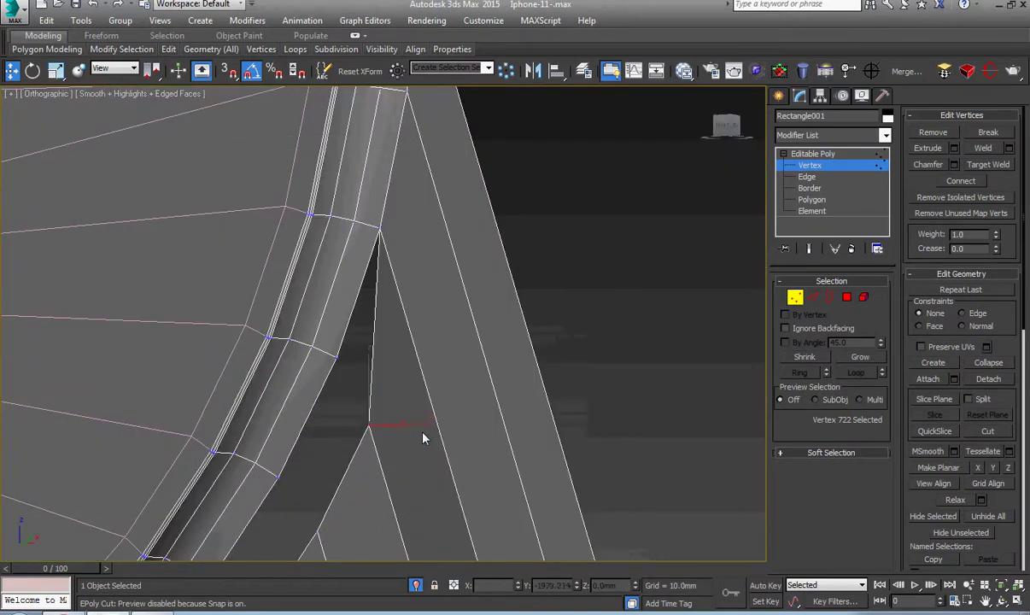
pyautogui.scroll(-2, 375, 347)
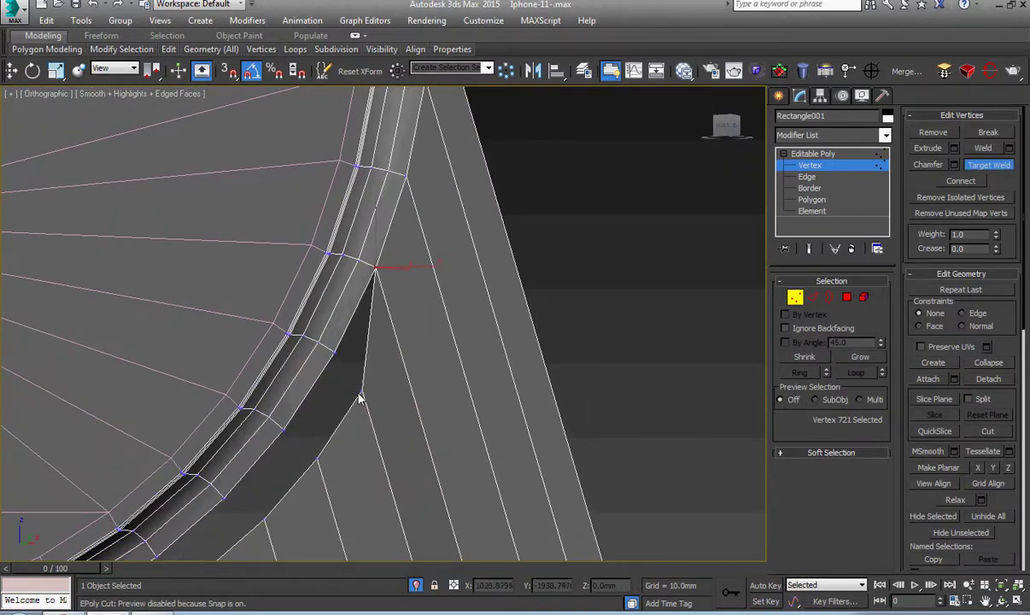
pyautogui.keyDown('alt'); pyautogui.moveTo(326, 416); pyautogui.dragTo(371, 302, button='middle'); pyautogui.keyUp('alt')
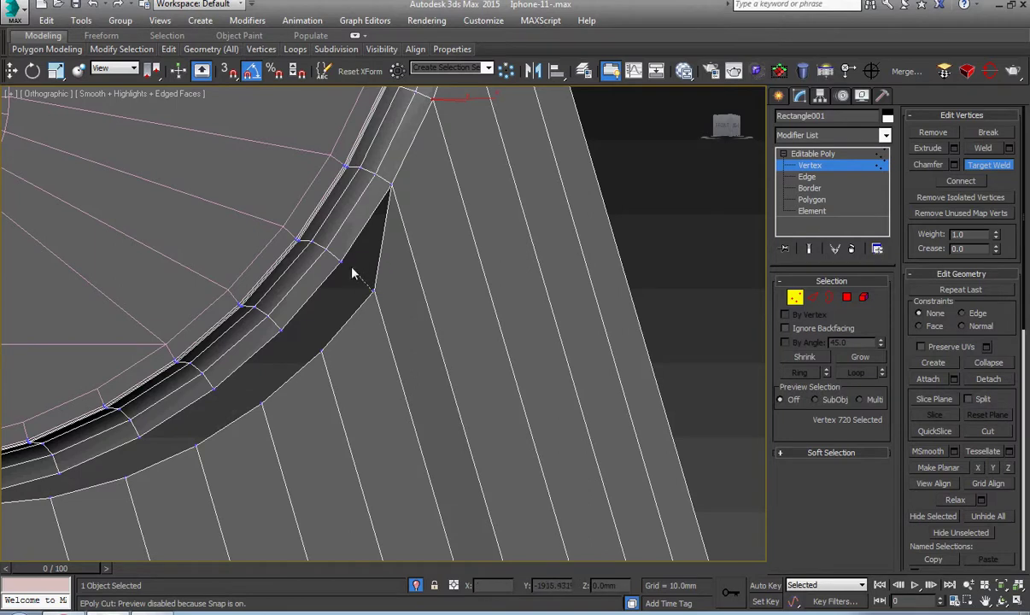
pyautogui.keyDown('alt'); pyautogui.moveTo(282, 331); pyautogui.dragTo(359, 386, button='middle'); pyautogui.keyUp('alt')
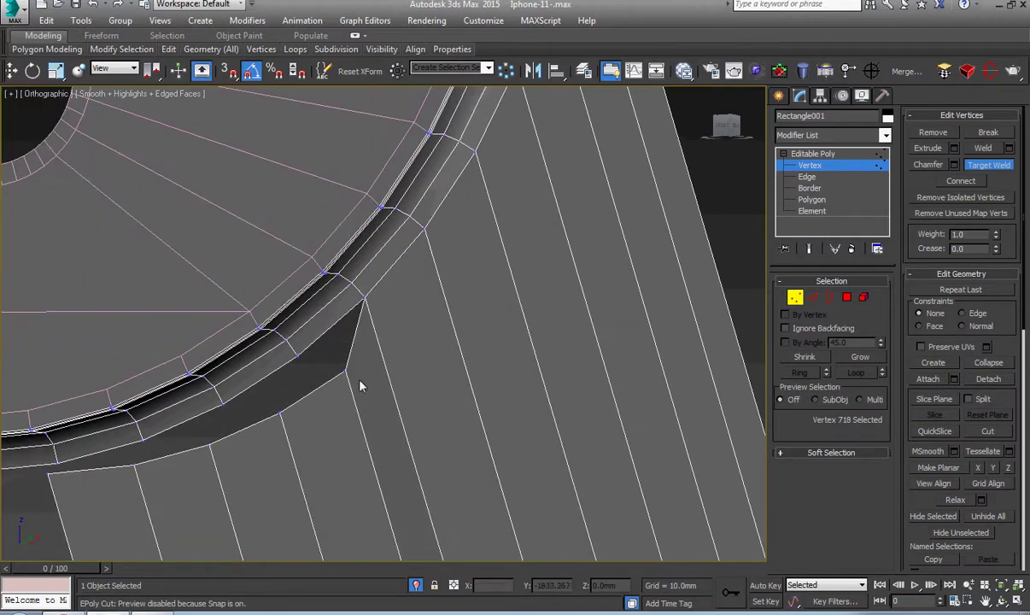
pyautogui.rightClick(373, 430)
pyautogui.click(366, 433)
pyautogui.moveTo(220, 400)
pyautogui.keyDown('alt'); pyautogui.mouseDown(button='middle')
pyautogui.moveTo(455, 340)
pyautogui.moveTo(476, 362)
pyautogui.mouseUp(button='middle'); pyautogui.keyUp('alt')
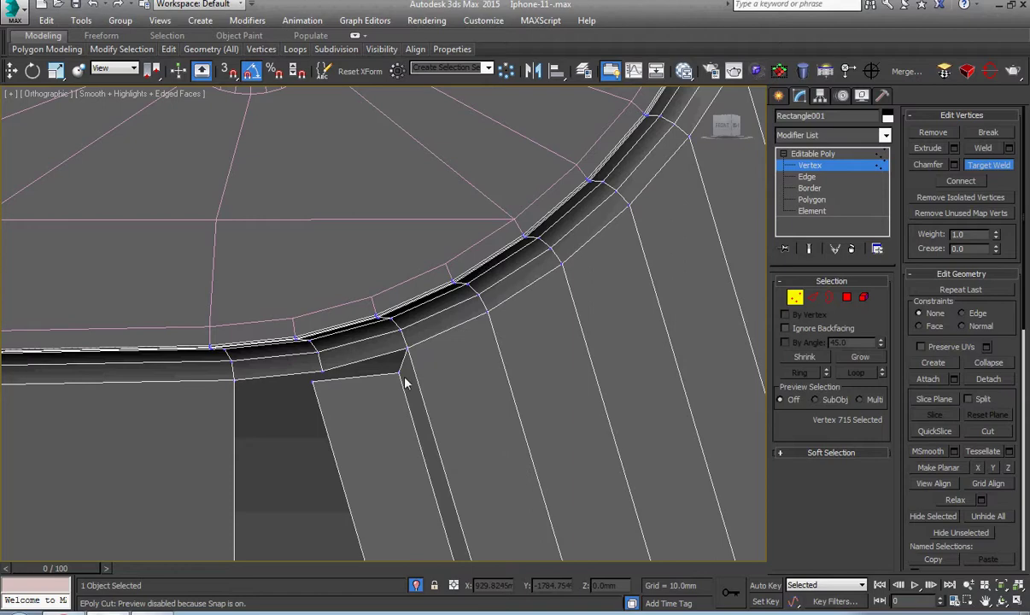
pyautogui.click(240, 384)
pyautogui.scroll(-3, 555, 359)
pyautogui.scroll(-3, 384, 308)
# Cap the small open border beside the camera module with a face.
pyautogui.scroll(-2, 383, 308)
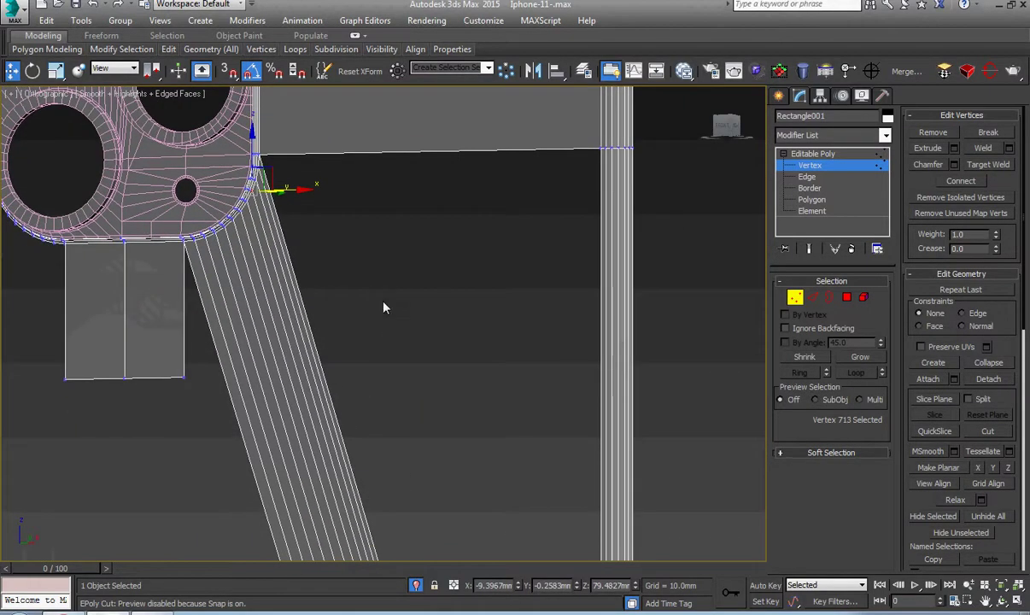
pyautogui.press('3')
pyautogui.click(438, 155)
pyautogui.rightClick(434, 187)
pyautogui.click(417, 226)
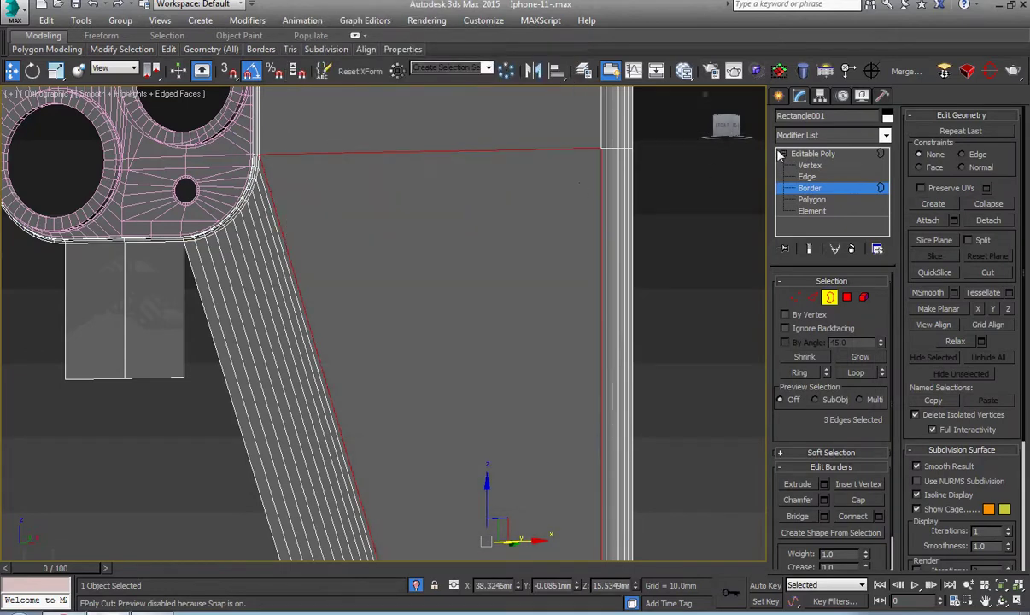
pyautogui.click(812, 153)
pyautogui.scroll(-5, 609, 251)
pyautogui.click(609, 251)
pyautogui.scroll(8, 450, 501)
pyautogui.scroll(-6, 450, 502)
# Weld the selected corner vertices on the phone body's rim.
pyautogui.click(427, 461)
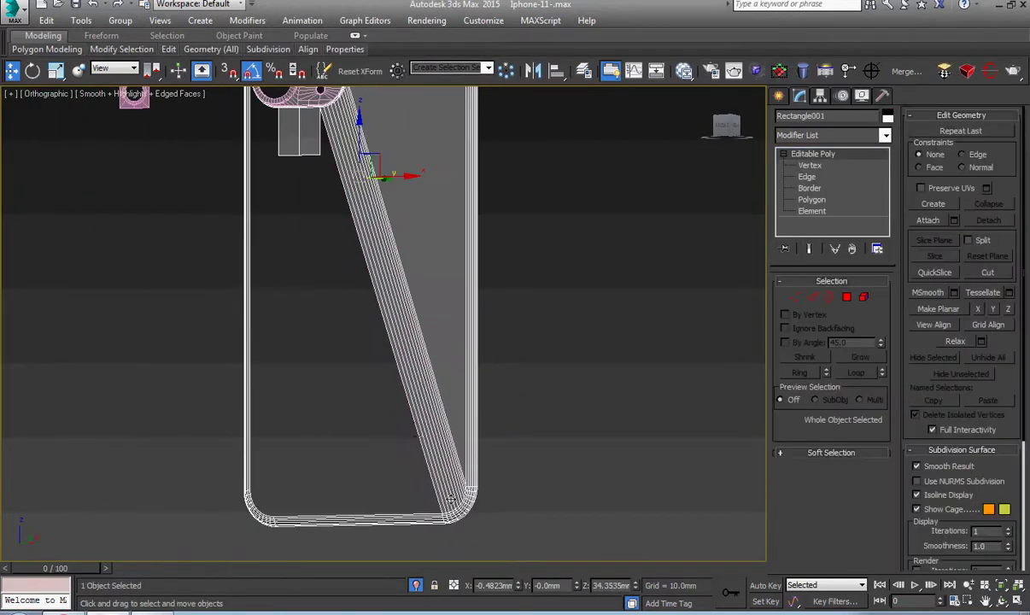
pyautogui.press('1')
pyautogui.rightClick(366, 209)
pyautogui.click(346, 295)
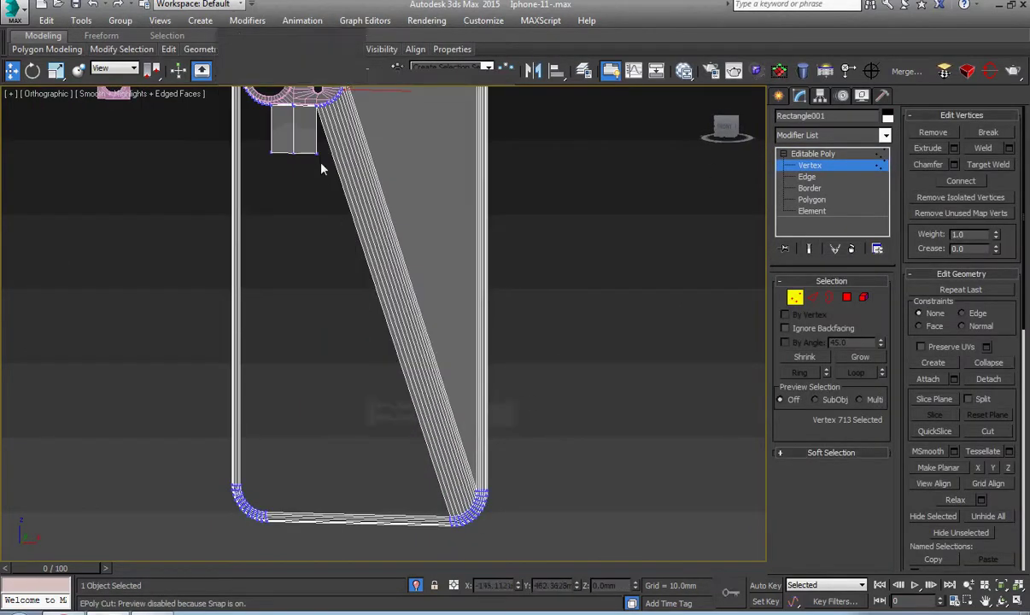
pyautogui.scroll(5, 445, 411)
pyautogui.scroll(-5, 395, 416)
pyautogui.scroll(8, 396, 416)
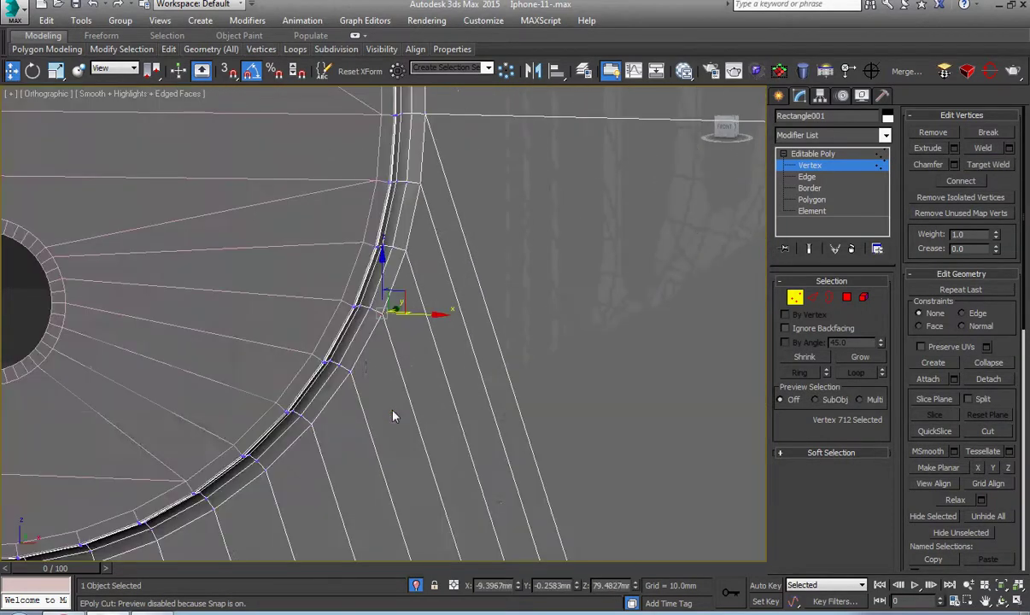
pyautogui.scroll(-3, 382, 403)
pyautogui.scroll(-5, 381, 402)
pyautogui.scroll(3, 416, 391)
pyautogui.scroll(2, 430, 349)
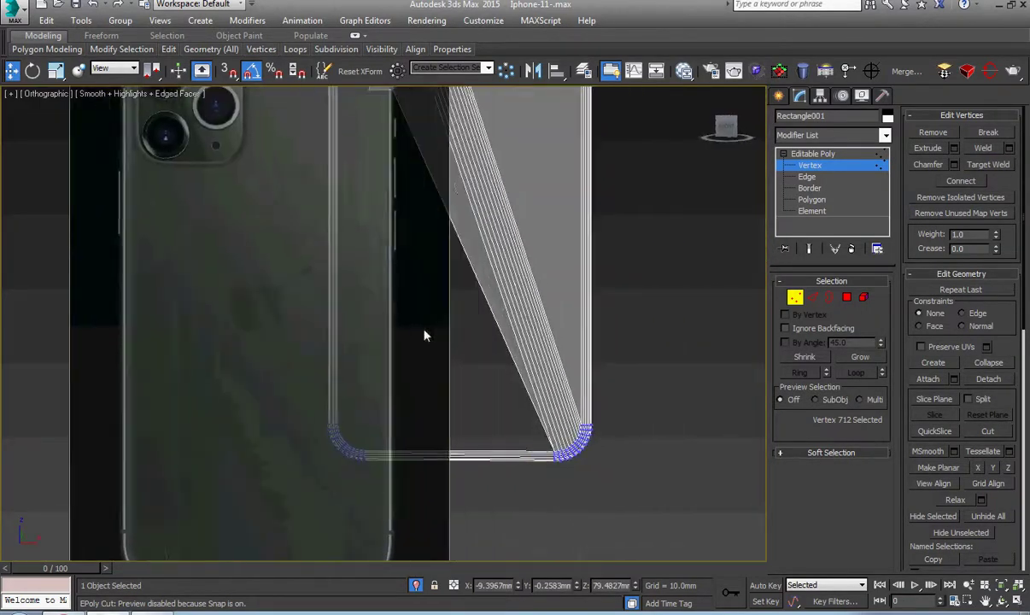
pyautogui.scroll(2, 425, 336)
# Ring the bottom-rim edges and connect them with a new edge loop.
pyautogui.press('2')
pyautogui.click(423, 454)
pyautogui.scroll(3, 472, 436)
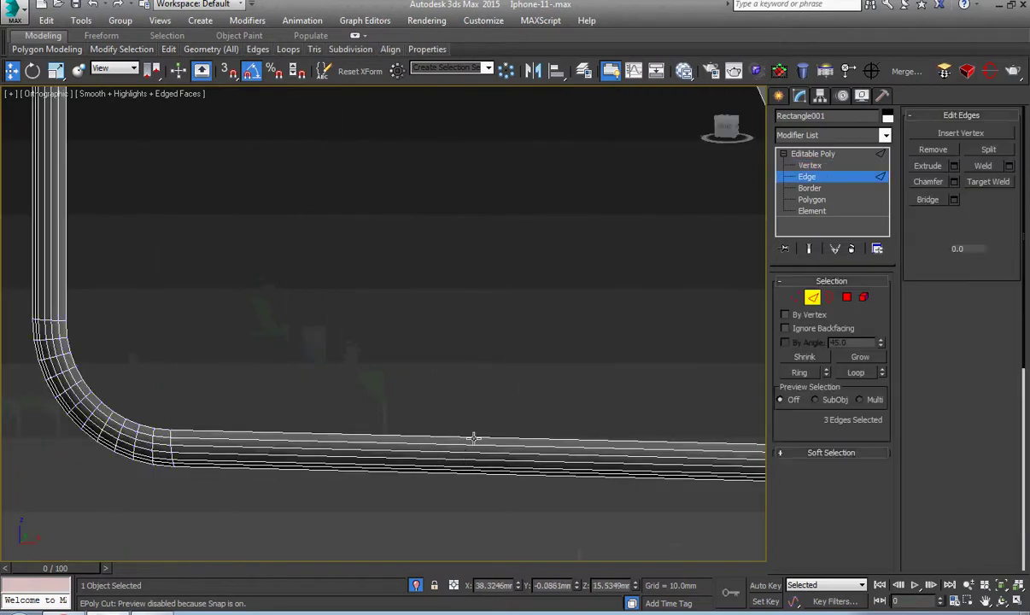
pyautogui.scroll(2, 479, 419)
pyautogui.keyDown('shift'); pyautogui.click(489, 328); pyautogui.keyUp('shift')
pyautogui.rightClick(494, 283)
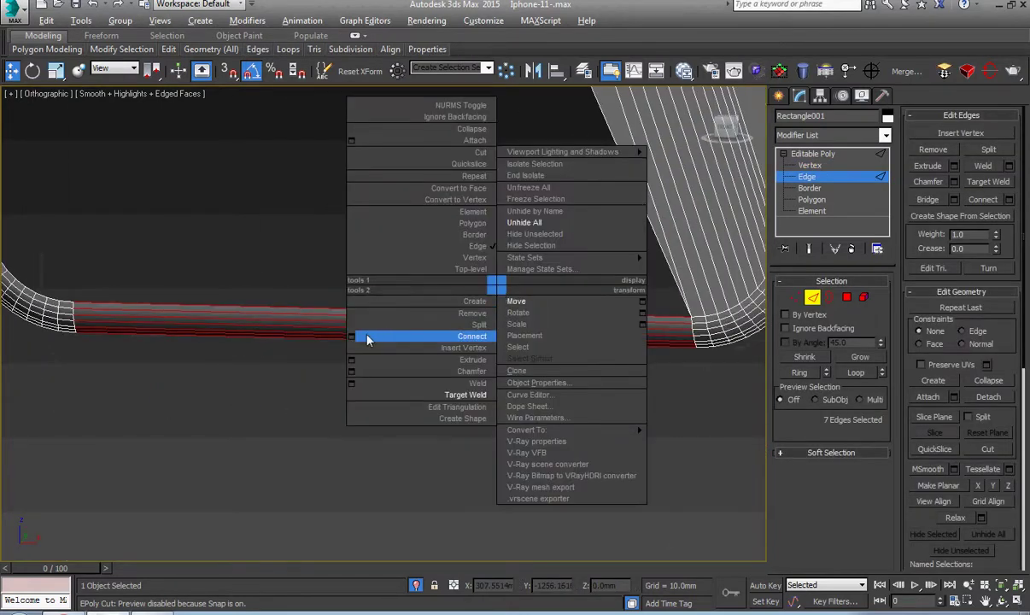
pyautogui.click(357, 334)
pyautogui.click(706, 464)
pyautogui.scroll(3, 410, 384)
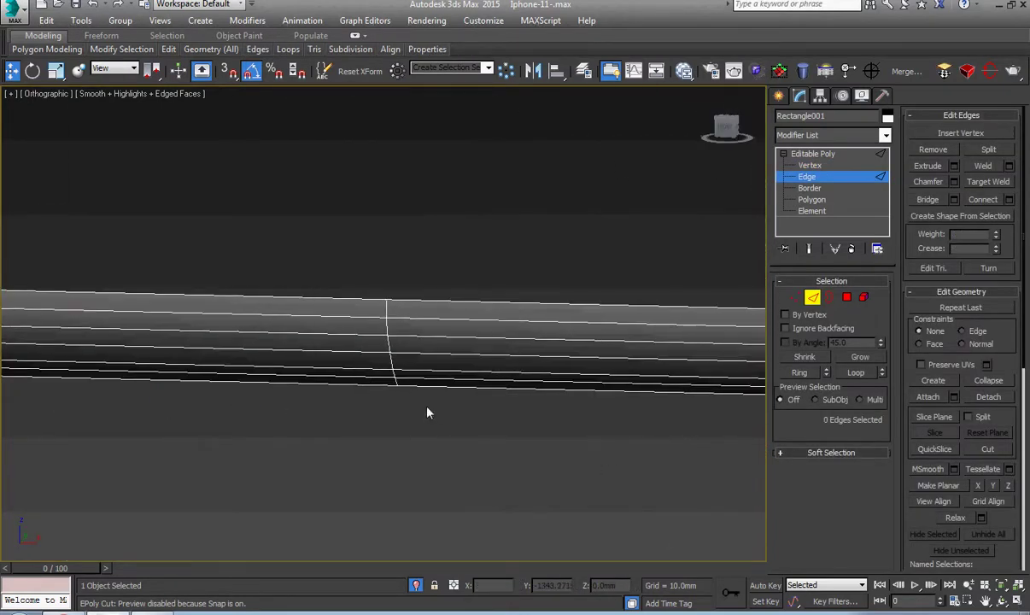
# Select the new edge loop's vertices and prepare to move them.
pyautogui.click(810, 166)
pyautogui.rightClick(512, 282)
pyautogui.click(521, 295)
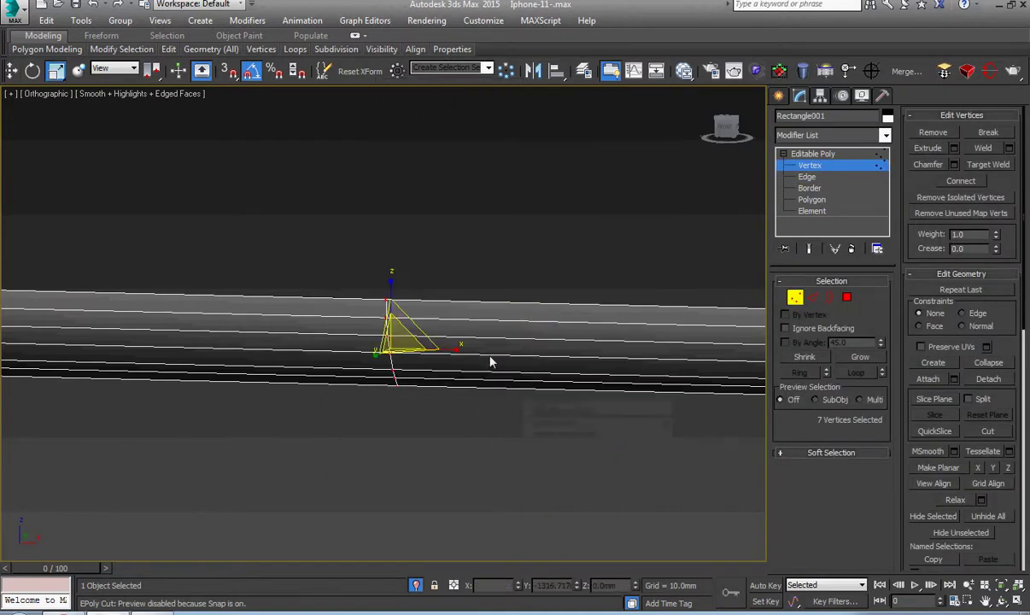
pyautogui.click(826, 159)
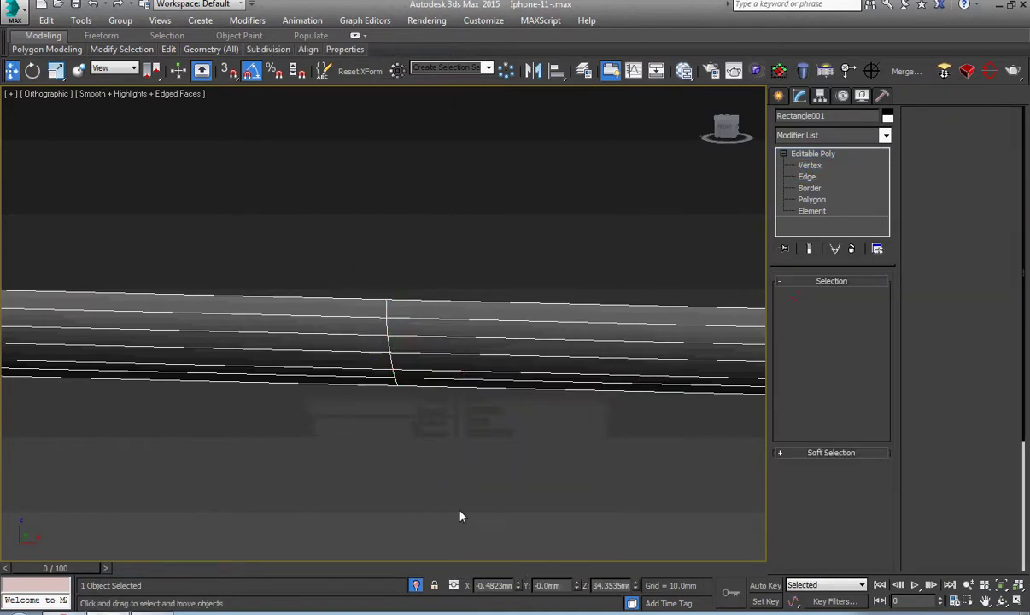
# Open Task Manager from the taskbar, check processes and performance, then minimize it.
pyautogui.rightClick(461, 611)
pyautogui.click(501, 587)
pyautogui.click(446, 145)
pyautogui.click(538, 144)
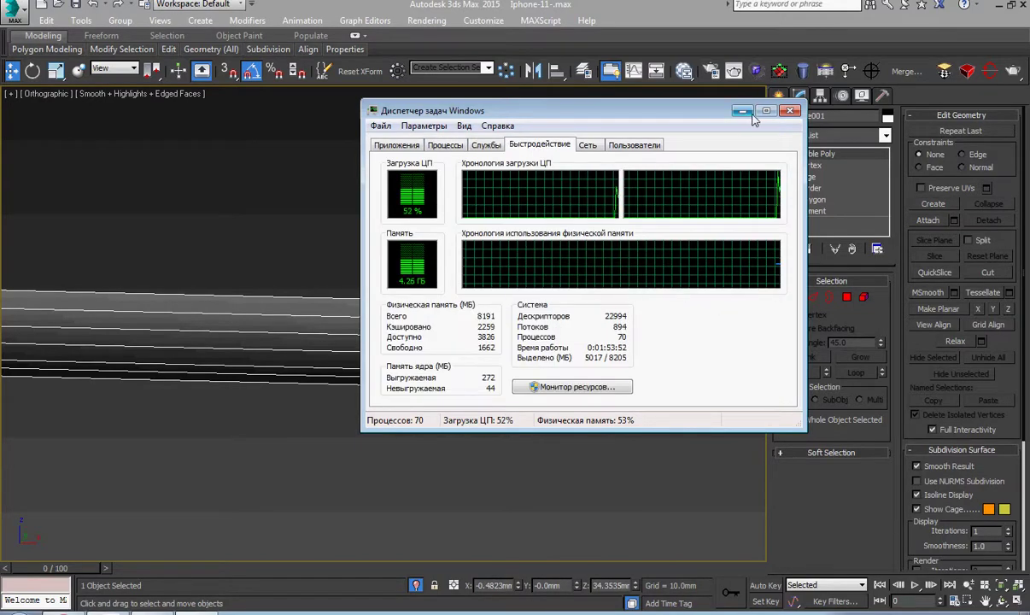
pyautogui.click(742, 111)
pyautogui.scroll(-5, 409, 383)
pyautogui.scroll(-2, 411, 340)
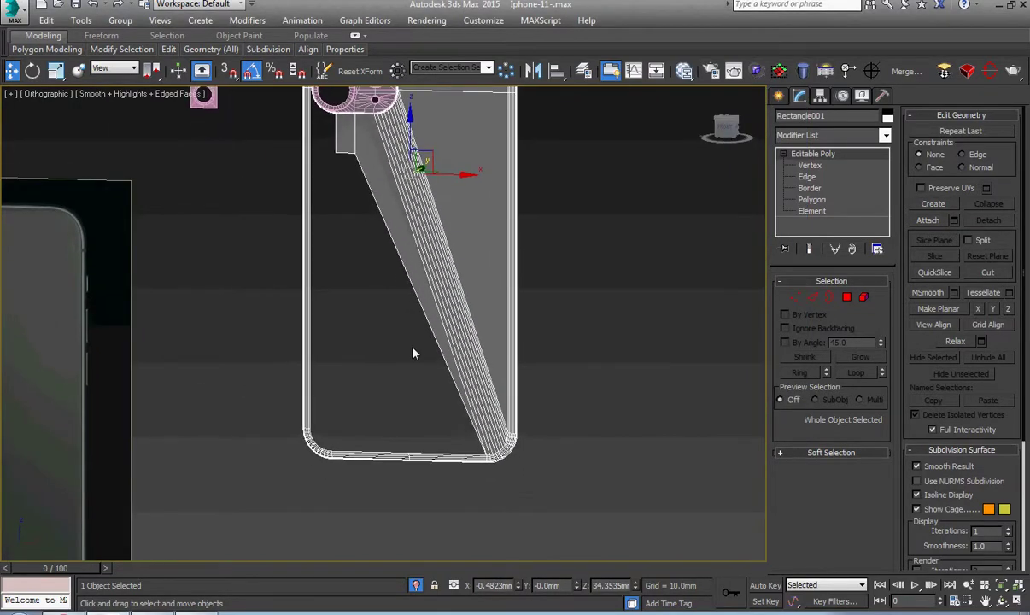
pyautogui.rightClick(413, 352)
# Work on the bottom-edge vertex and bring the phone's lower part into view.
pyautogui.click(402, 368)
pyautogui.scroll(3, 392, 375)
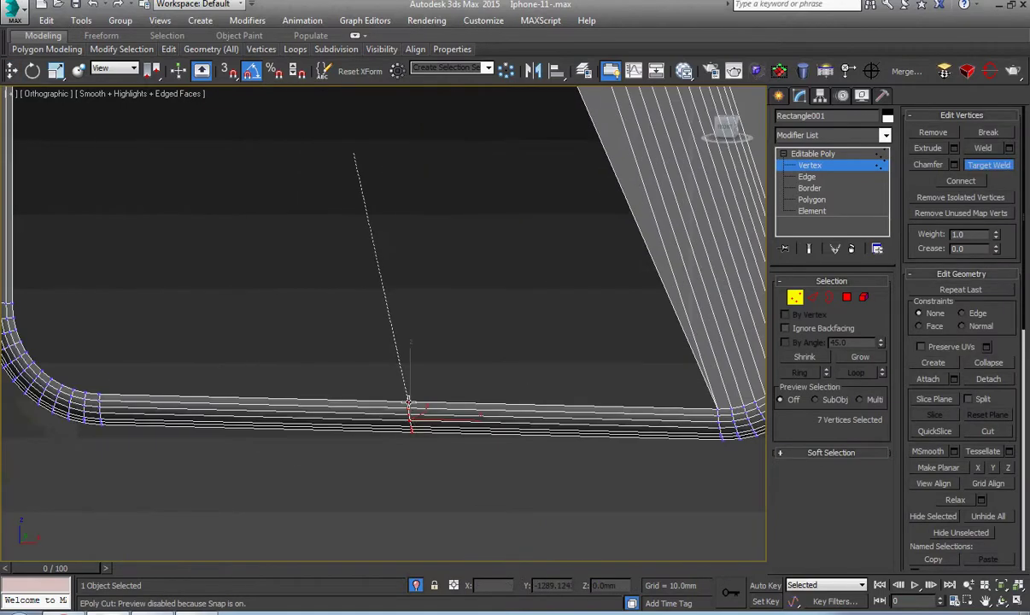
pyautogui.scroll(-3, 361, 438)
pyautogui.scroll(-2, 361, 437)
pyautogui.rightClick(467, 316)
pyautogui.click(446, 421)
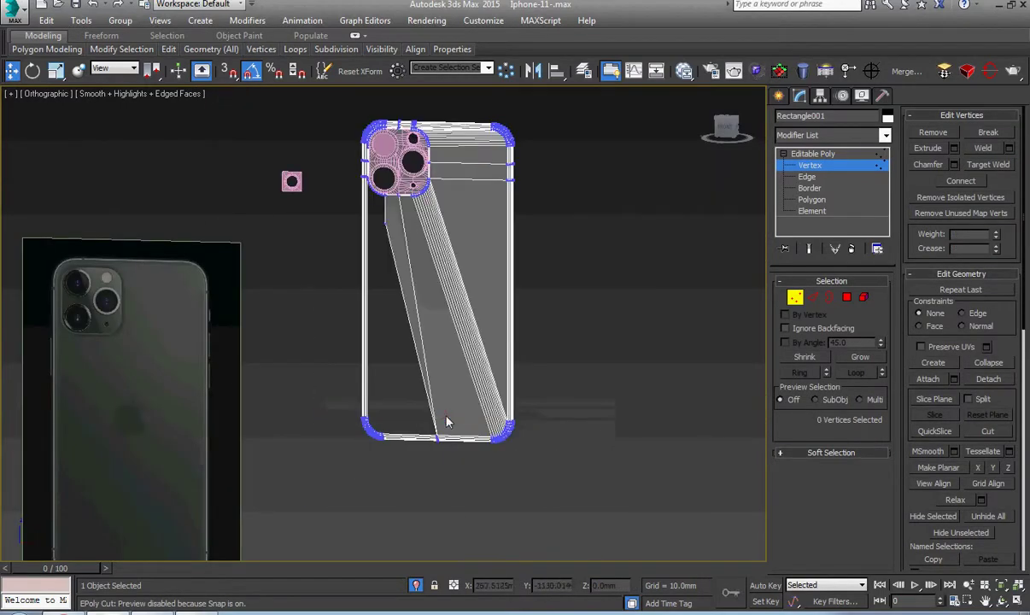
pyautogui.scroll(4, 375, 425)
pyautogui.scroll(3, 361, 362)
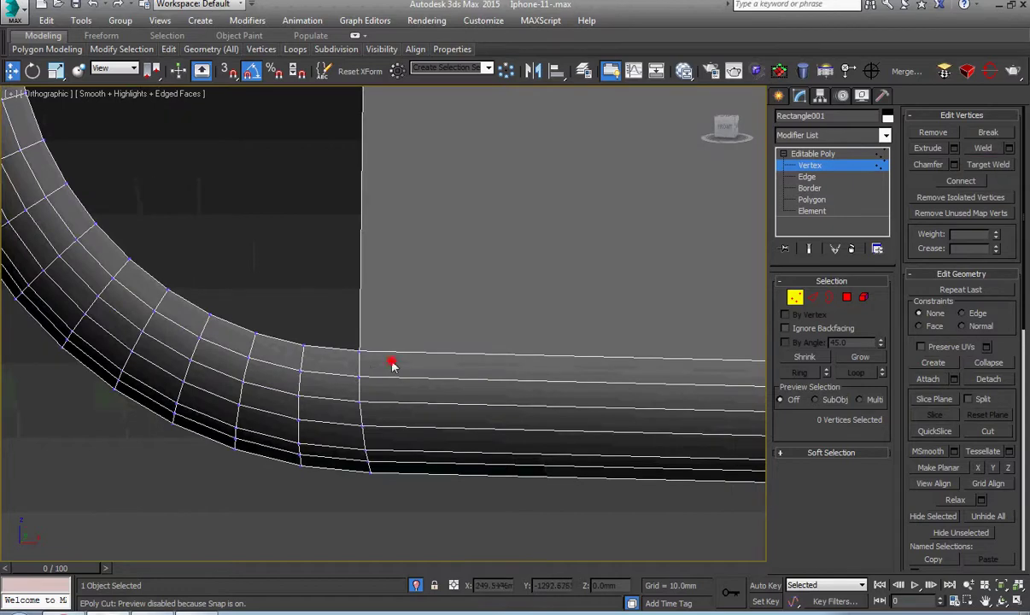
pyautogui.scroll(-6, 346, 308)
pyautogui.scroll(4, 345, 308)
pyautogui.scroll(2, 331, 297)
pyautogui.scroll(1, 322, 273)
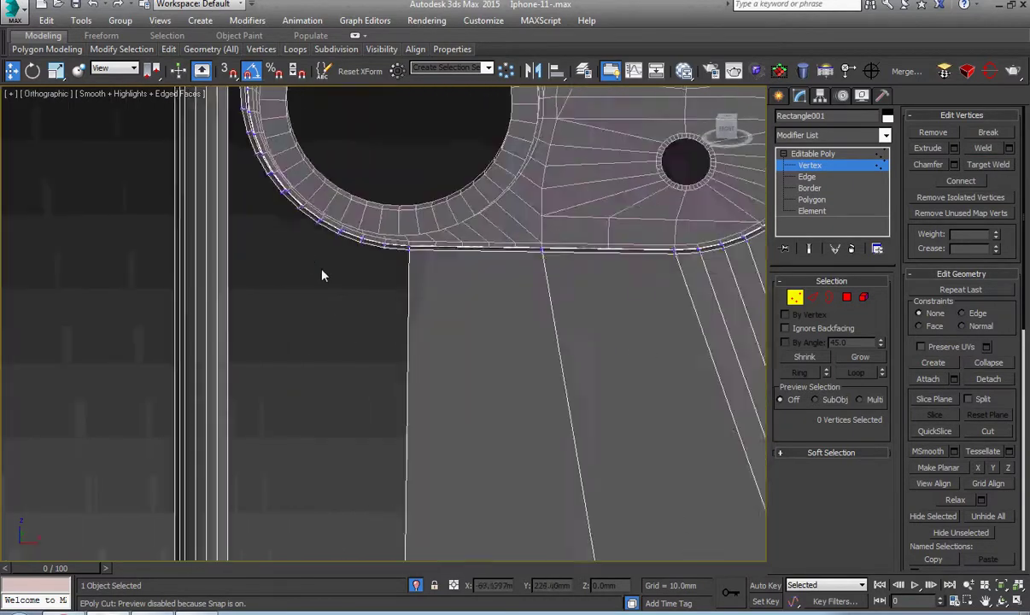
pyautogui.scroll(-7, 349, 359)
pyautogui.moveTo(349, 359); pyautogui.dragTo(352, 287, button='middle')
# Cap the long open border along the phone back's left side, then select a vertex near the camera.
pyautogui.press('3')
pyautogui.click(370, 322)
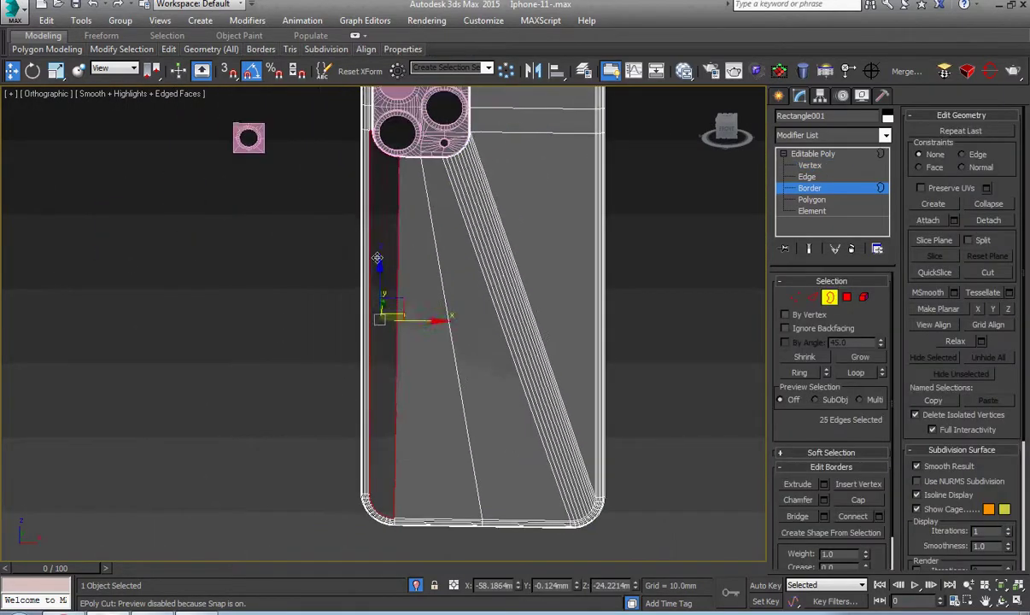
pyautogui.rightClick(380, 245)
pyautogui.click(367, 287)
pyautogui.scroll(3, 350, 208)
pyautogui.scroll(2, 360, 188)
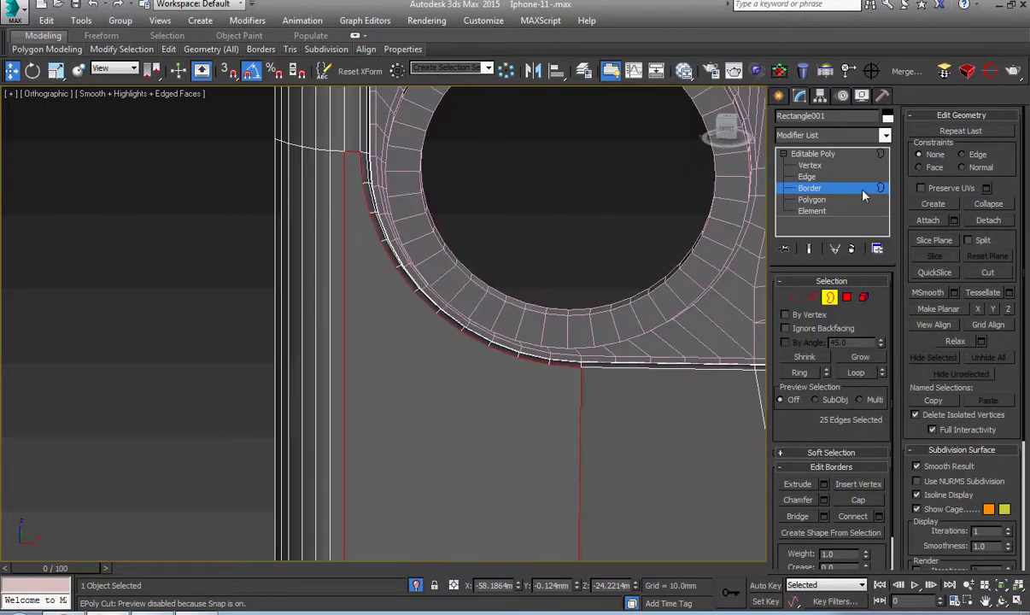
pyautogui.click(820, 156)
pyautogui.scroll(3, 552, 374)
pyautogui.press('1')
pyautogui.click(558, 322)
# Select a vertex at the phone body's bottom corner.
pyautogui.moveTo(559, 322); pyautogui.dragTo(458, 139, button='middle')
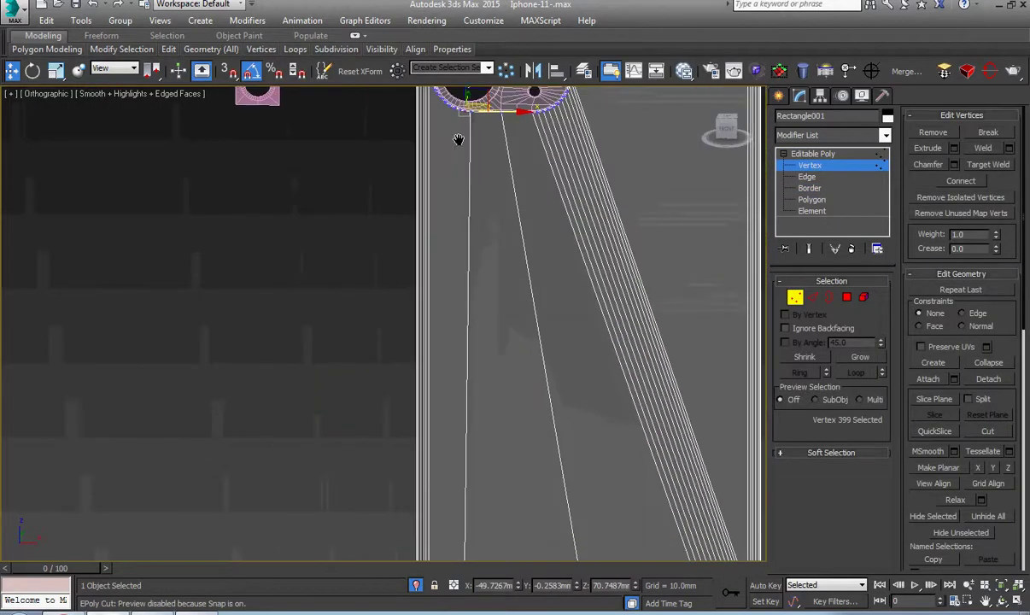
pyautogui.scroll(-5, 453, 379)
pyautogui.scroll(4, 453, 462)
pyautogui.moveTo(386, 379); pyautogui.dragTo(315, 426)
pyautogui.scroll(-5, 315, 426)
pyautogui.moveTo(373, 205); pyautogui.dragTo(373, 381, button='middle')
pyautogui.scroll(-5, 373, 381)
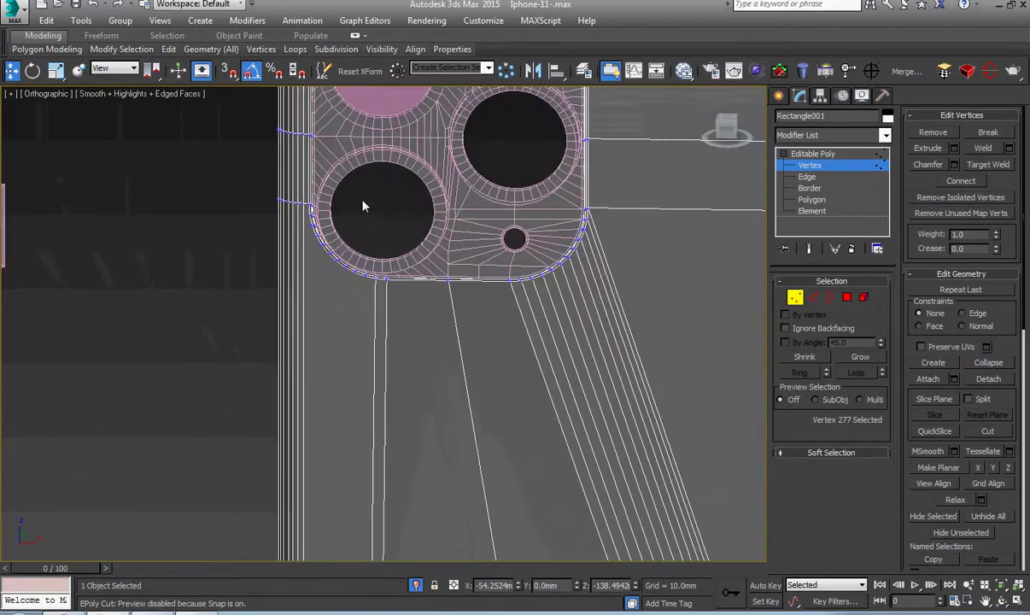
pyautogui.scroll(5, 381, 381)
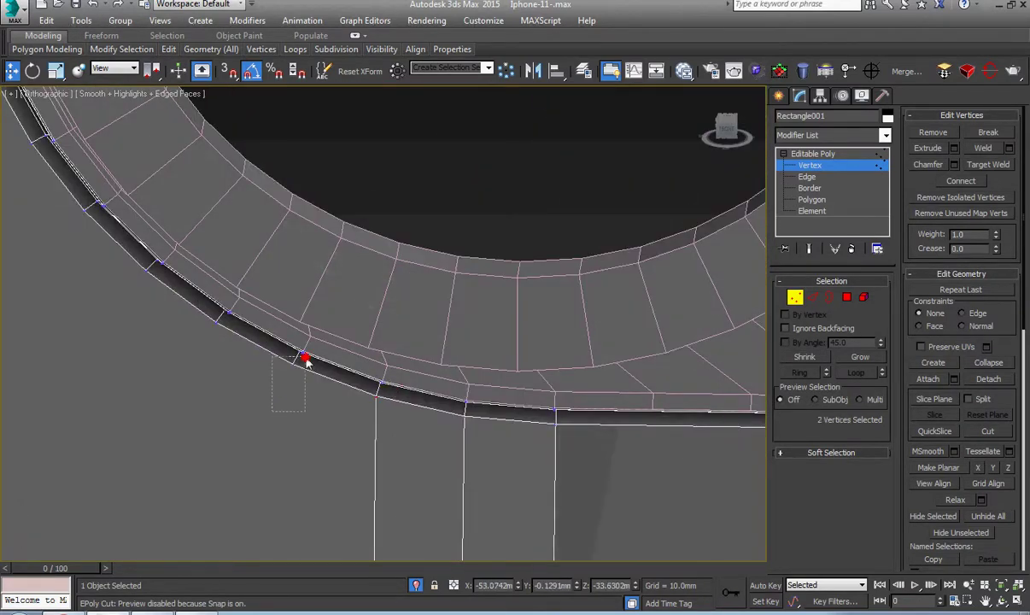
# Select a vertex on the camera module edge and its matching bottom-corner vertex.
pyautogui.moveTo(306, 361); pyautogui.dragTo(306, 361)
pyautogui.scroll(-5, 292, 417)
pyautogui.moveTo(285, 441); pyautogui.dragTo(299, 441, button='middle')
pyautogui.scroll(5, 283, 412)
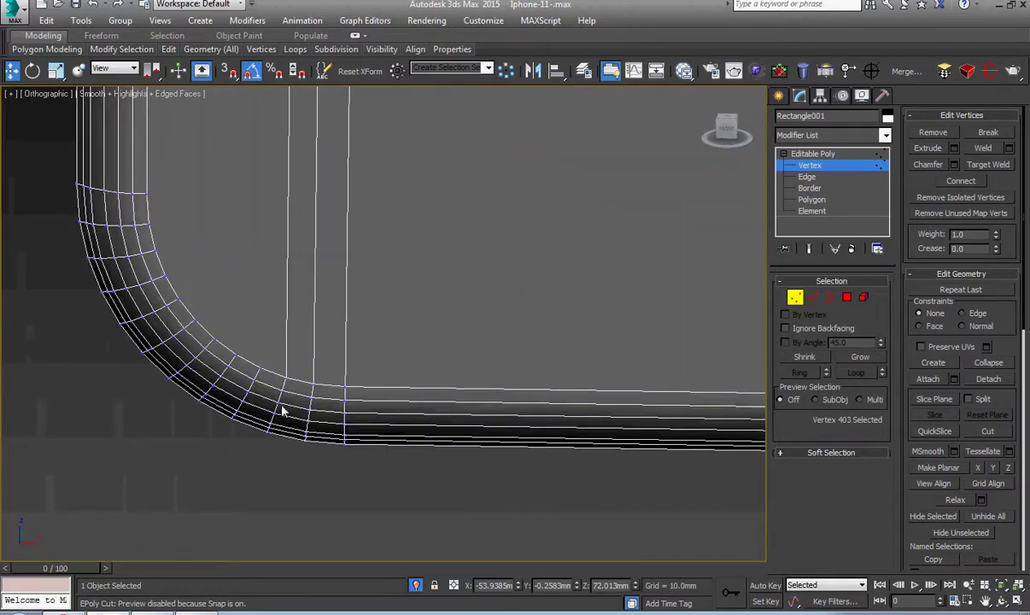
pyautogui.scroll(5, 282, 410)
pyautogui.scroll(-3, 172, 290)
pyautogui.moveTo(154, 229); pyautogui.dragTo(138, 273)
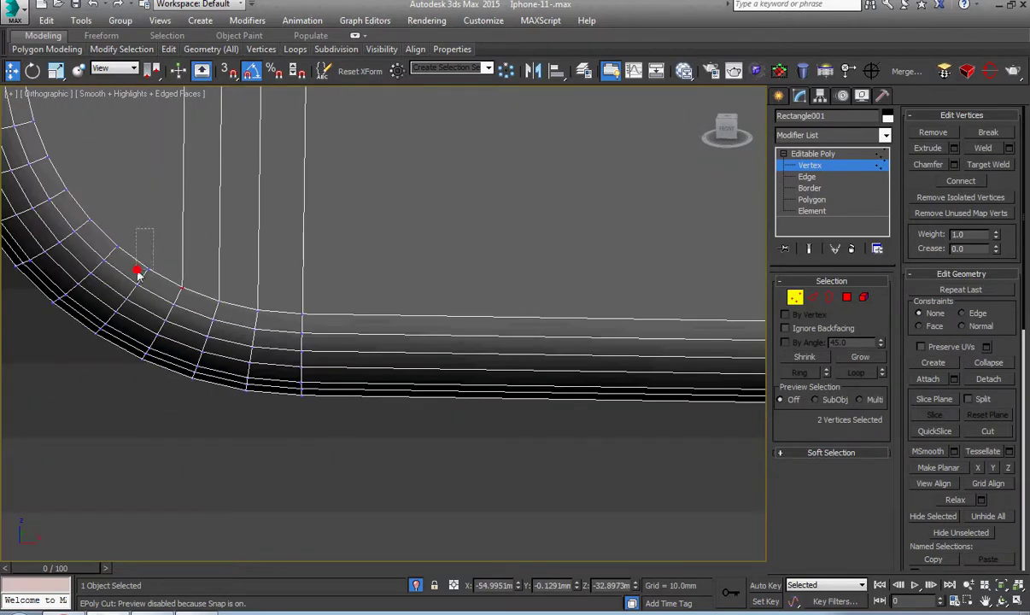
pyautogui.scroll(-4, 139, 274)
# Deselect two vertices along the camera module edge, comparing them against the bottom corner.
pyautogui.moveTo(204, 181); pyautogui.dragTo(213, 444, button='middle')
pyautogui.scroll(5, 231, 196)
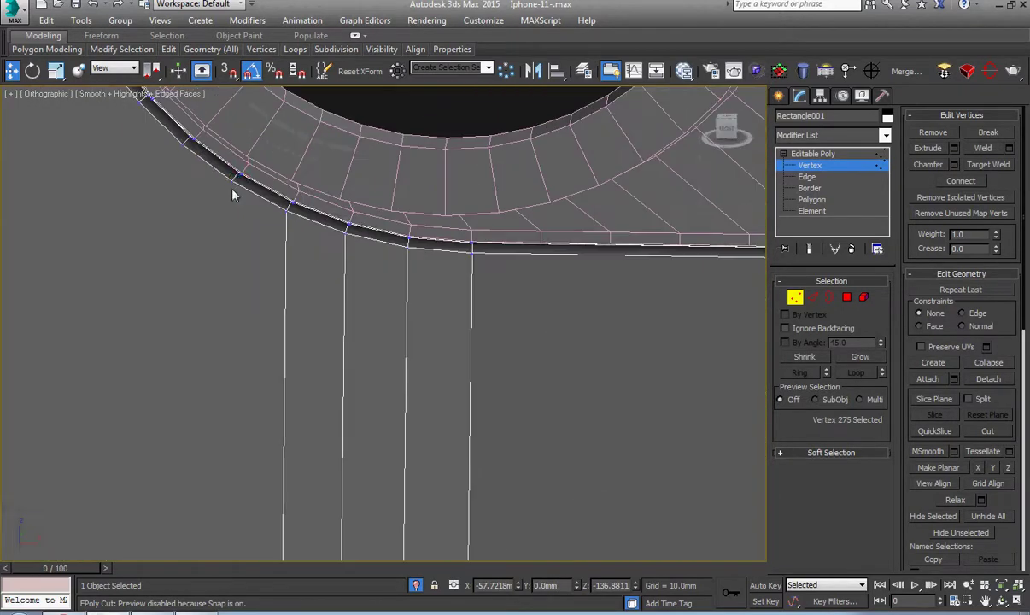
pyautogui.keyDown('alt'); pyautogui.click(250, 171); pyautogui.keyUp('alt')
pyautogui.scroll(-3, 253, 171)
pyautogui.scroll(-3, 273, 179)
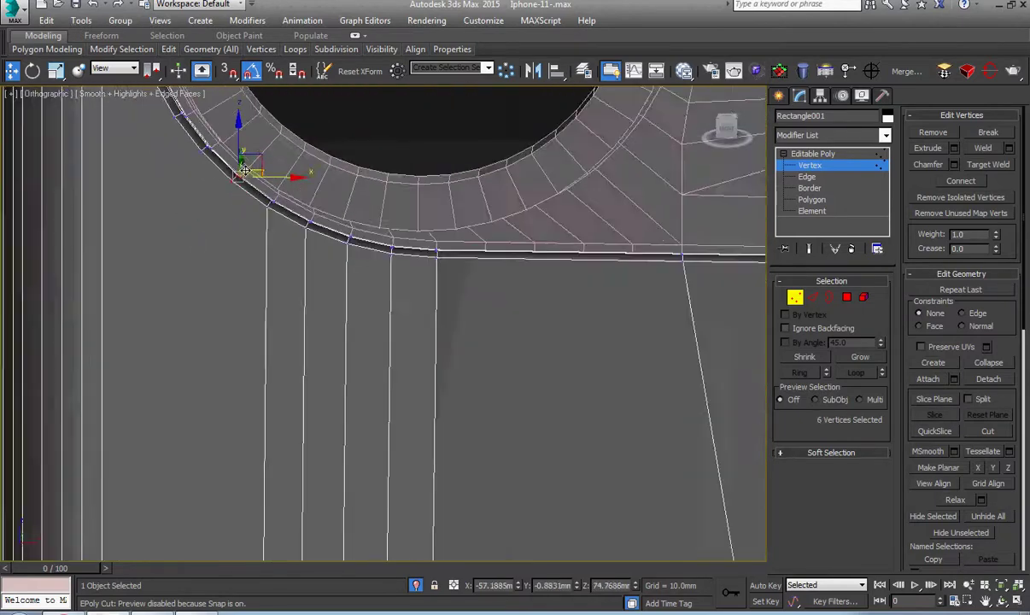
pyautogui.scroll(-2, 263, 223)
pyautogui.moveTo(263, 222); pyautogui.dragTo(283, 410, button='middle')
pyautogui.scroll(4, 276, 459)
pyautogui.scroll(3, 243, 303)
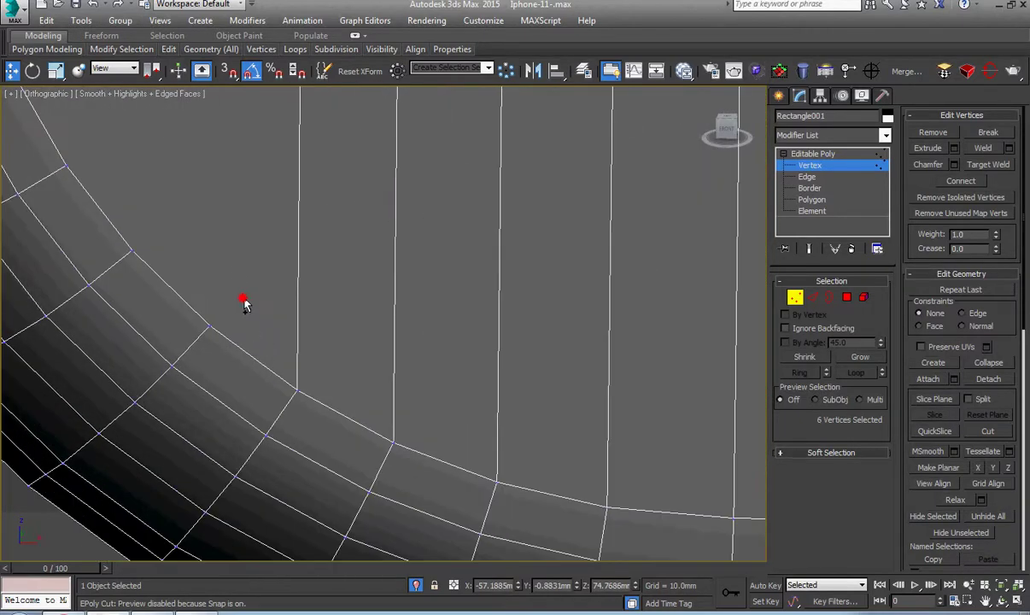
pyautogui.scroll(-3, 194, 343)
pyautogui.scroll(-2, 196, 338)
pyautogui.moveTo(230, 99); pyautogui.dragTo(257, 434, button='middle')
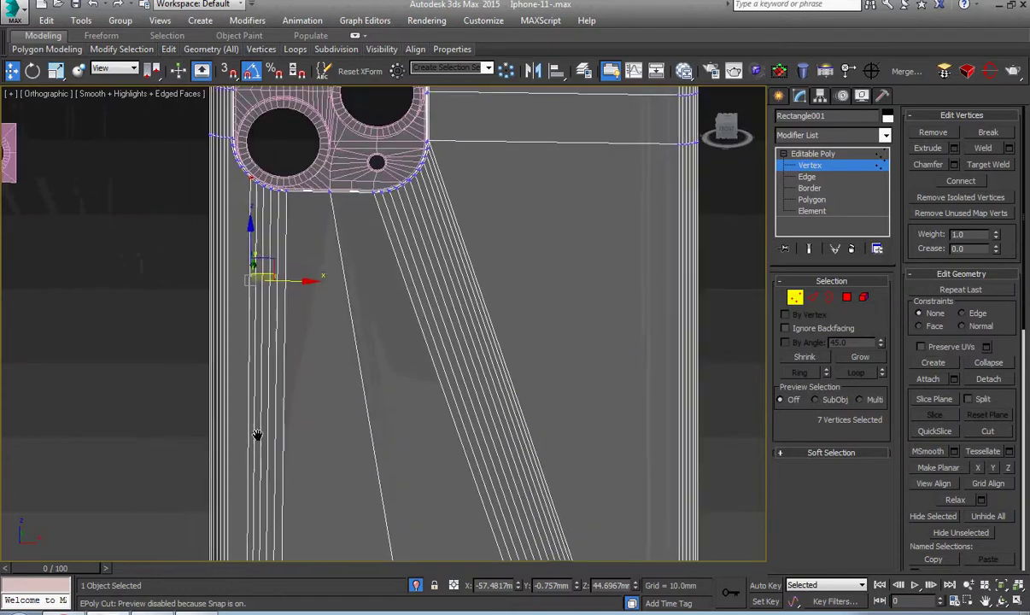
pyautogui.scroll(3, 262, 231)
pyautogui.scroll(2, 262, 231)
pyautogui.keyDown('alt'); pyautogui.click(251, 277); pyautogui.keyUp('alt')
# Select a single vertex on the phone's bottom corner.
pyautogui.scroll(-3, 250, 278)
pyautogui.scroll(-4, 208, 370)
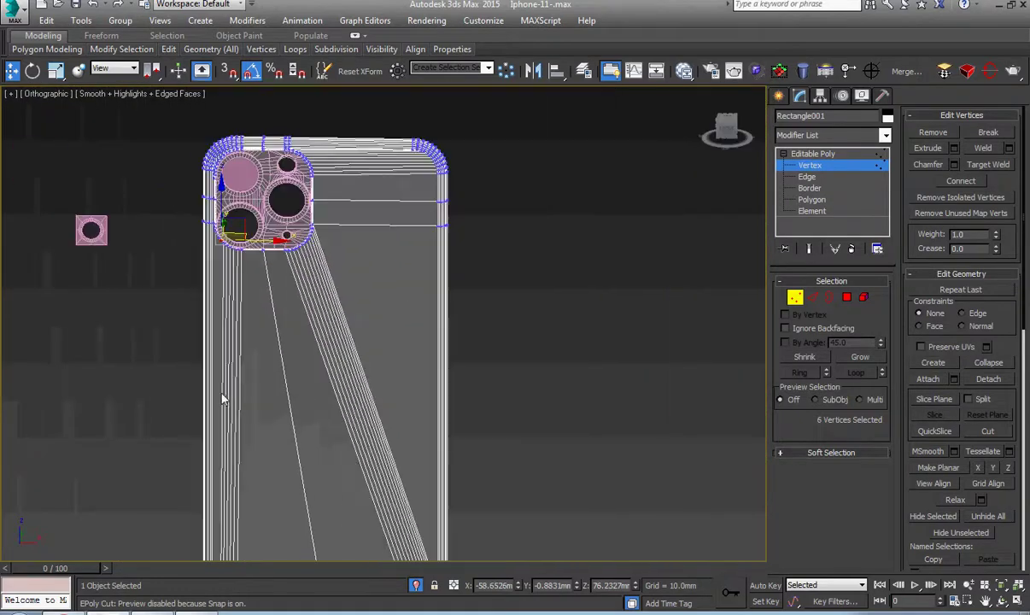
pyautogui.scroll(-2, 215, 436)
pyautogui.scroll(3, 215, 436)
pyautogui.scroll(3, 245, 342)
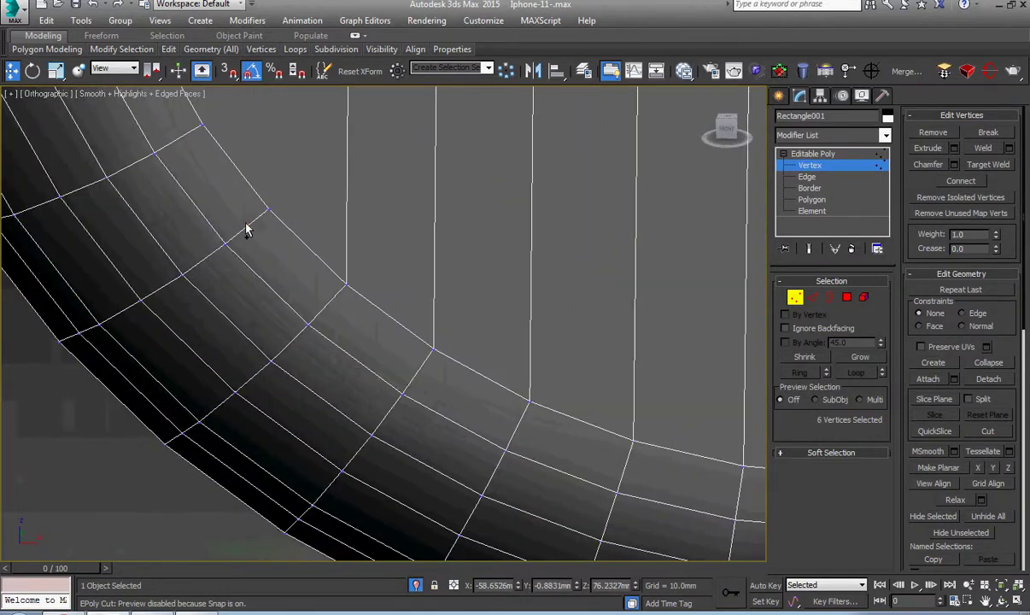
pyautogui.scroll(-2, 246, 229)
pyautogui.click(228, 303)
pyautogui.scroll(-3, 218, 330)
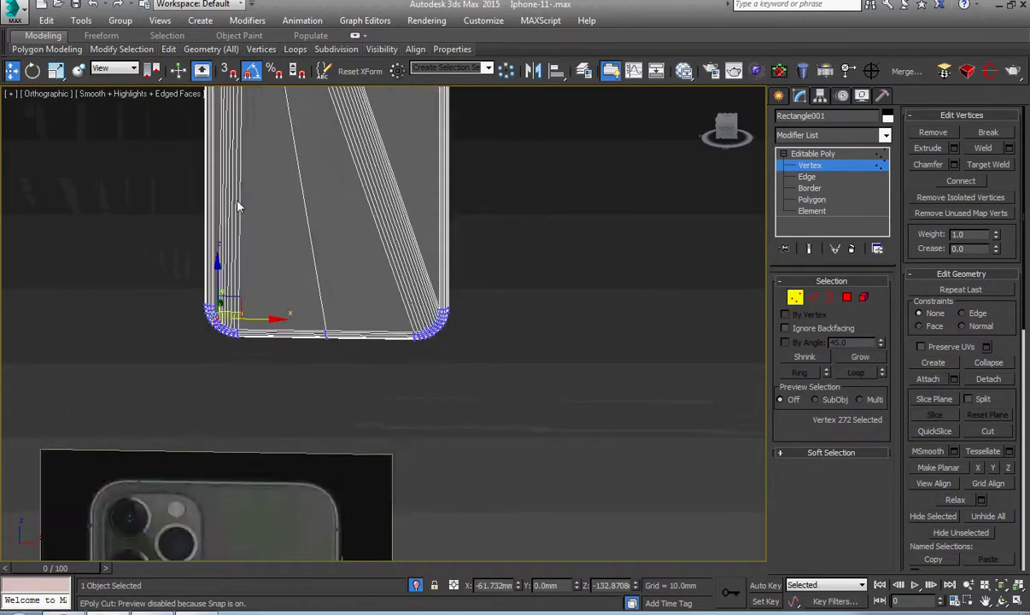
pyautogui.moveTo(223, 188); pyautogui.dragTo(243, 222, button='middle')
pyautogui.scroll(4, 242, 220)
pyautogui.scroll(2, 237, 210)
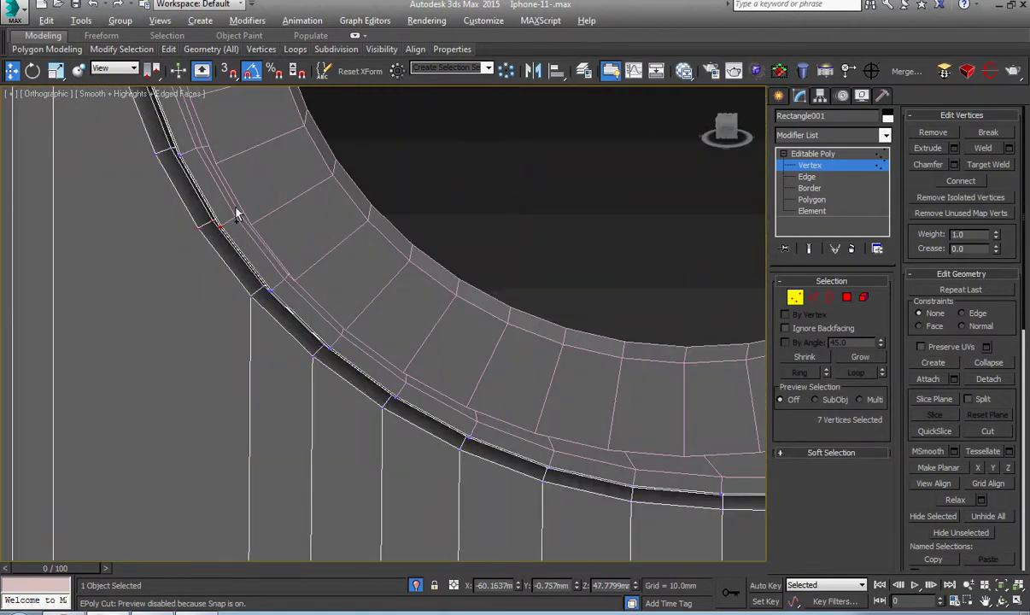
pyautogui.scroll(-2, 238, 213)
pyautogui.scroll(-1, 208, 182)
pyautogui.scroll(-3, 266, 209)
# Select a rounded-corner vertex and six vertices along the camera module edge.
pyautogui.moveTo(263, 339); pyautogui.dragTo(236, 233, button='middle')
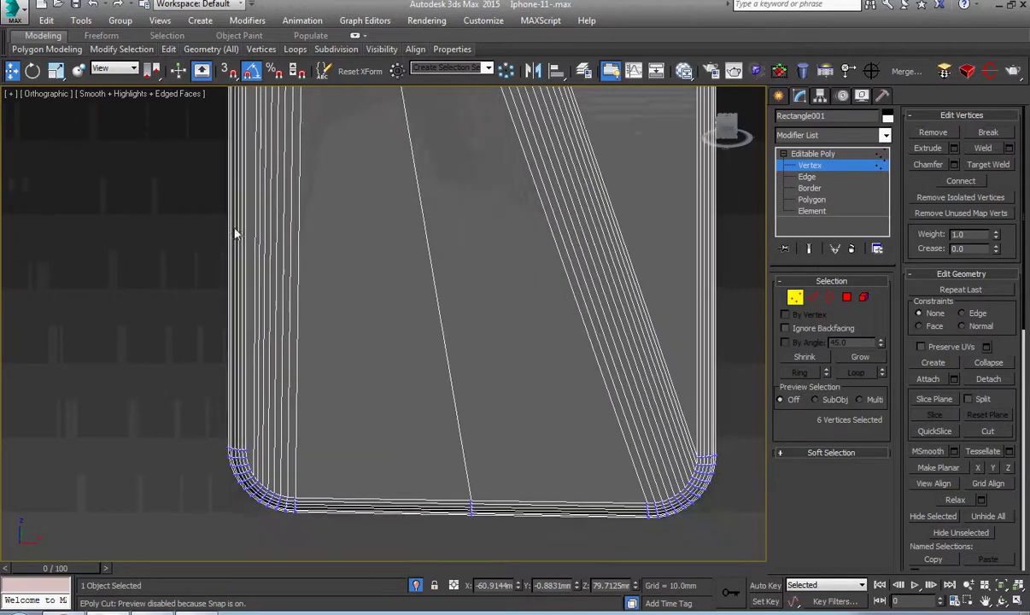
pyautogui.scroll(3, 237, 233)
pyautogui.scroll(2, 246, 227)
pyautogui.scroll(-2, 226, 273)
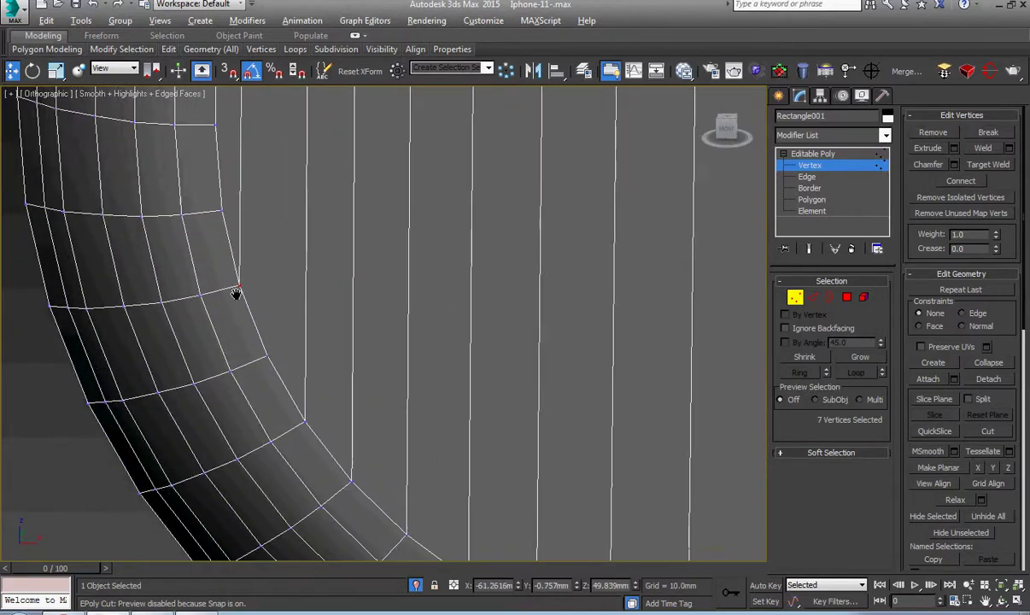
pyautogui.click(253, 378)
pyautogui.scroll(-3, 256, 367)
pyautogui.scroll(2, 264, 210)
pyautogui.moveTo(264, 210); pyautogui.dragTo(308, 207, button='middle')
pyautogui.scroll(3, 304, 257)
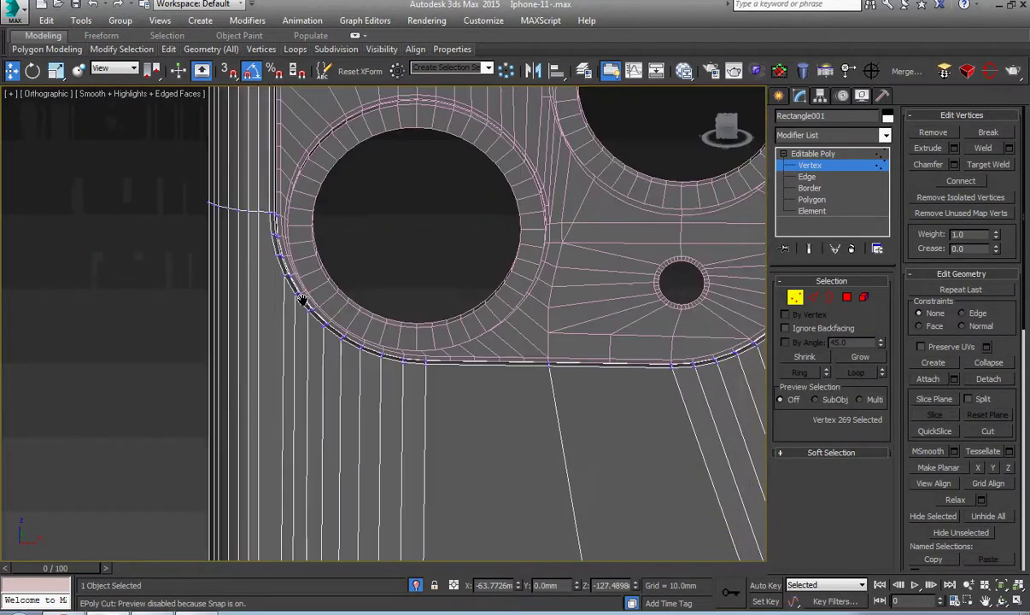
pyautogui.scroll(3, 257, 276)
pyautogui.click(268, 218)
pyautogui.scroll(-4, 268, 219)
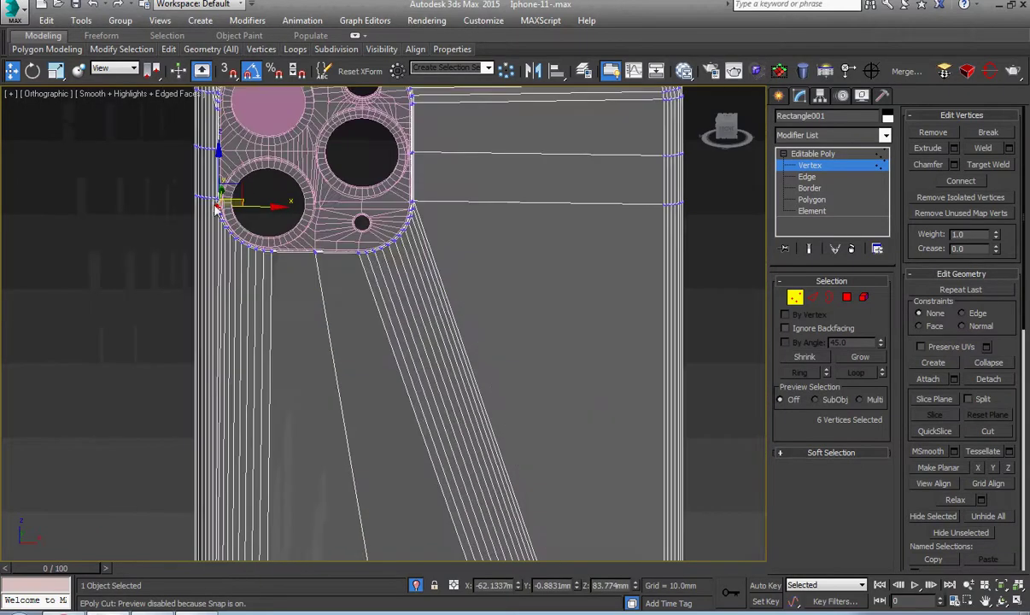
pyautogui.moveTo(231, 358); pyautogui.dragTo(229, 143, button='middle')
pyautogui.scroll(3, 200, 513)
pyautogui.scroll(2, 250, 321)
# Leave Vertex mode and frame the whole phone at an angle.
pyautogui.scroll(-2, 240, 202)
pyautogui.scroll(-3, 240, 203)
pyautogui.click(812, 154)
pyautogui.press('z')
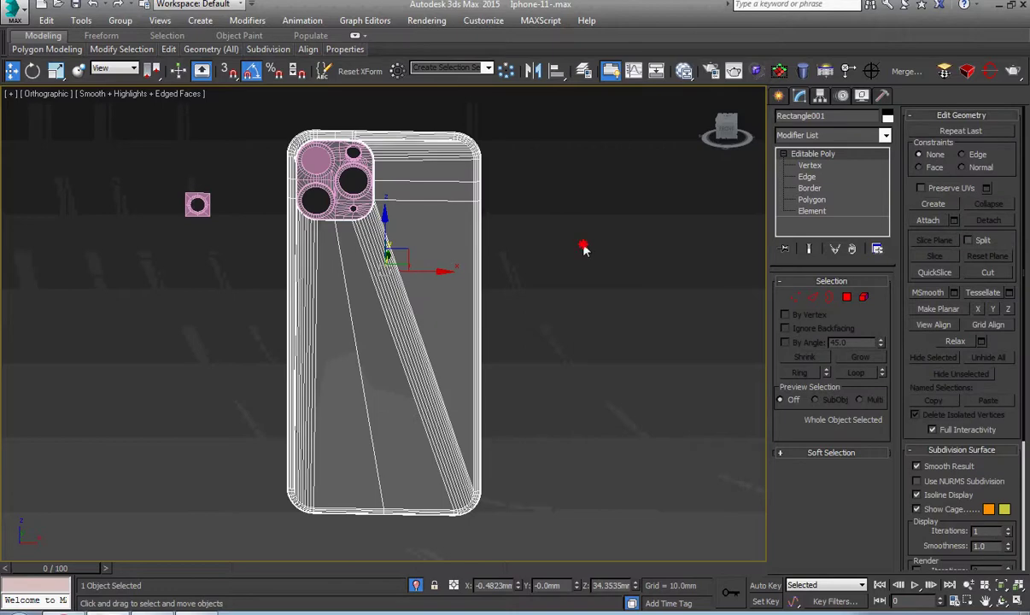
pyautogui.scroll(3, 313, 202)
pyautogui.moveTo(320, 223); pyautogui.dragTo(268, 282, button='middle')
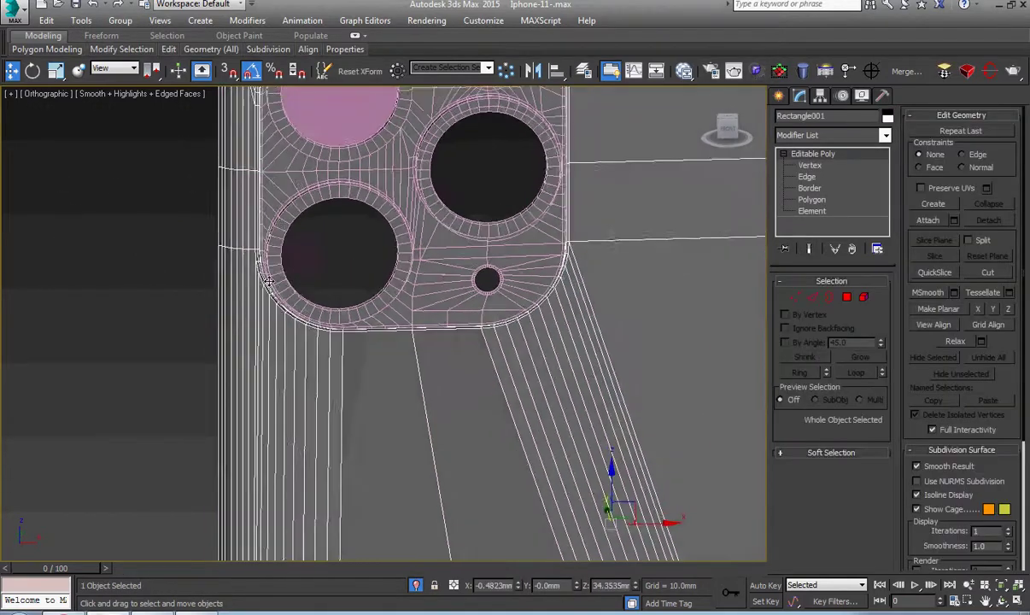
pyautogui.scroll(4, 268, 282)
pyautogui.scroll(-3, 293, 250)
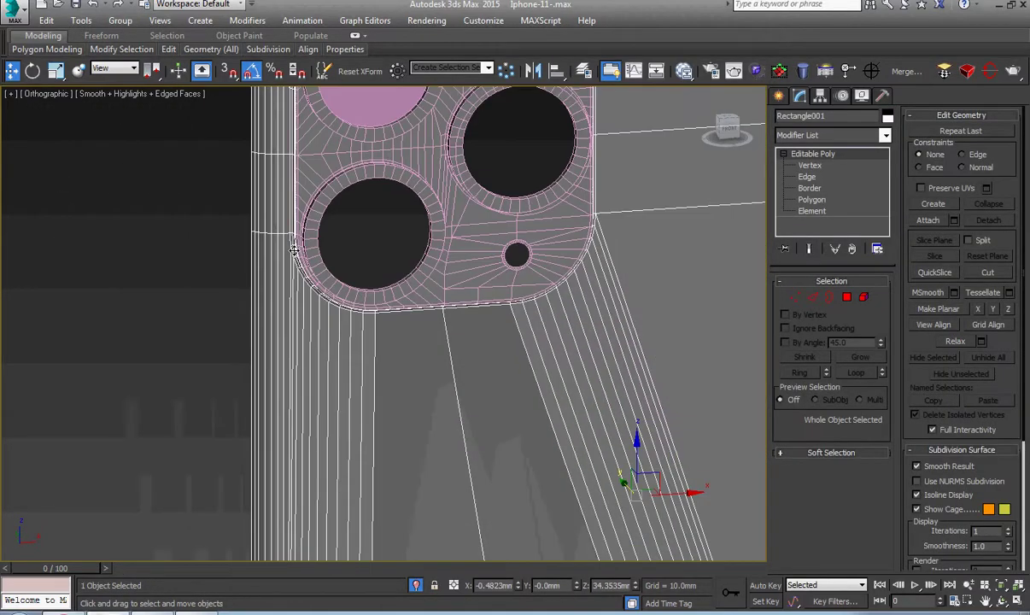
pyautogui.scroll(-3, 293, 249)
pyautogui.keyDown('alt'); pyautogui.moveTo(293, 249); pyautogui.dragTo(360, 259, button='middle'); pyautogui.keyUp('alt')
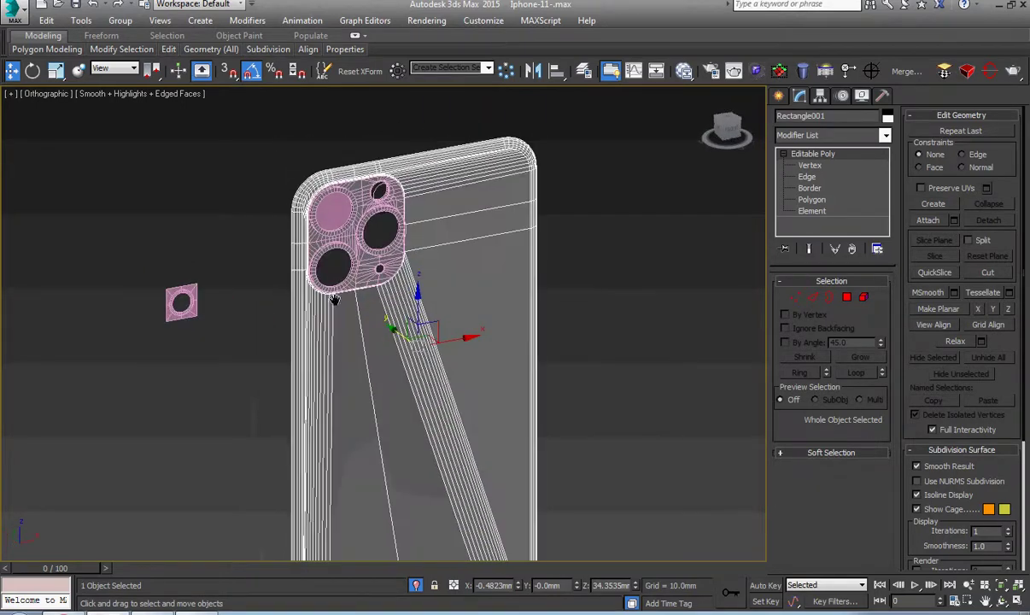
# Select all the phone parts and set their object colour to black.
pyautogui.hotkey('ctrl', 'd')
pyautogui.scroll(3, 360, 259)
pyautogui.scroll(2, 359, 259)
pyautogui.scroll(-5, 311, 203)
pyautogui.scroll(-2, 311, 203)
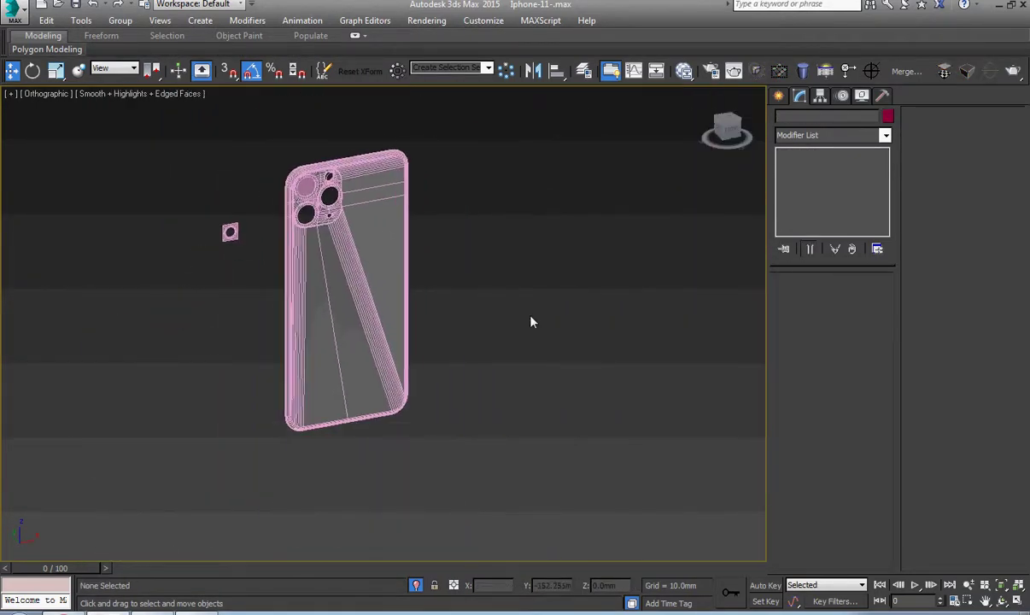
pyautogui.moveTo(268, 475); pyautogui.dragTo(438, 132)
pyautogui.press('z')
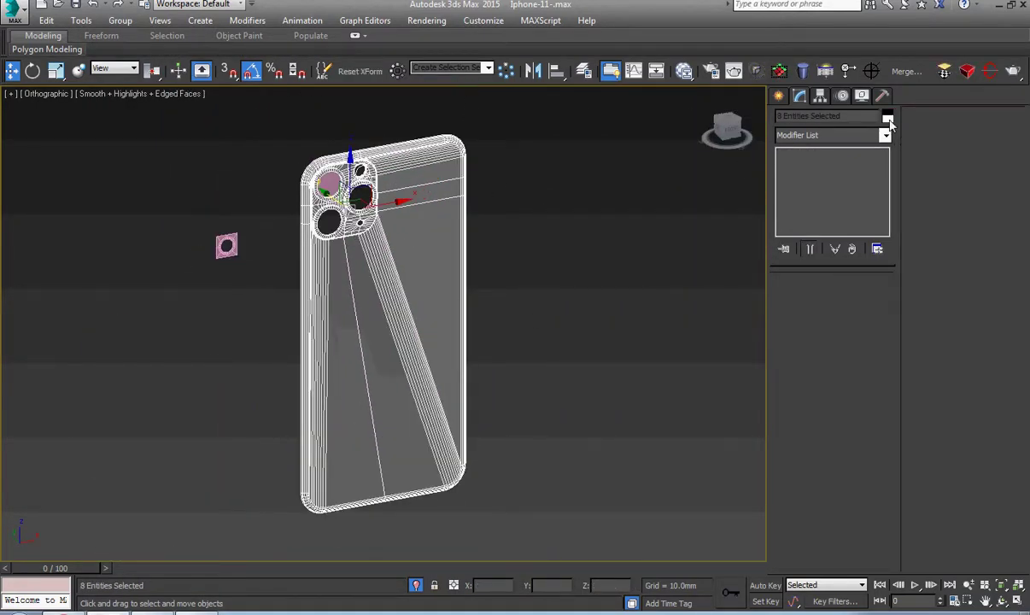
pyautogui.click(887, 117)
pyautogui.click(586, 388)
pyautogui.click(602, 369)
# Attach the lower-left lens ring Circle004 to the camera module Object001.
pyautogui.click(603, 369)
pyautogui.press('z')
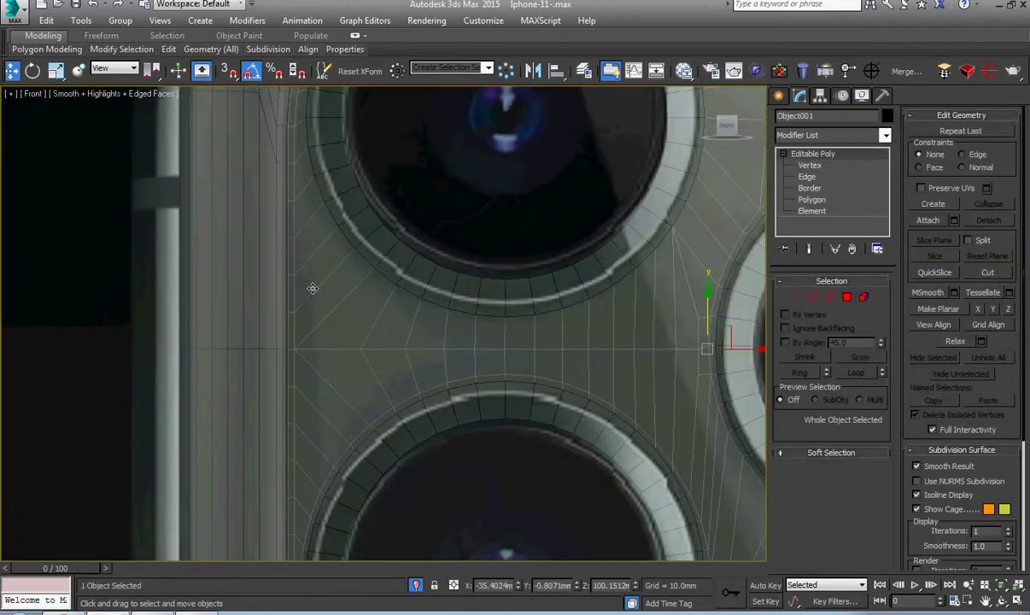
pyautogui.scroll(-2, 269, 256)
pyautogui.scroll(-3, 270, 252)
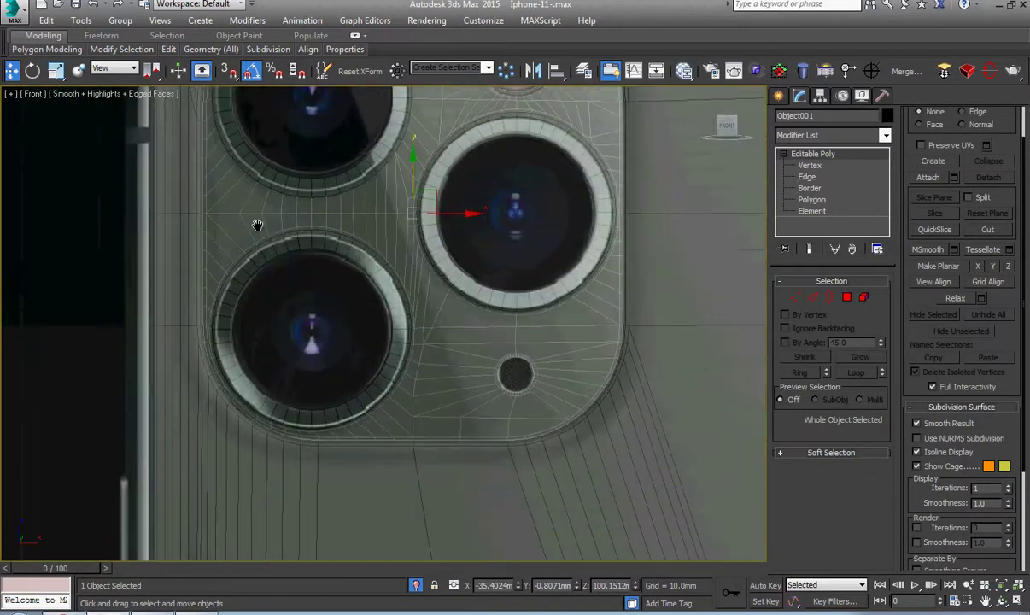
pyautogui.click(270, 250)
pyautogui.press('z')
pyautogui.keyDown('alt'); pyautogui.moveTo(270, 250); pyautogui.dragTo(356, 306, button='middle'); pyautogui.keyUp('alt')
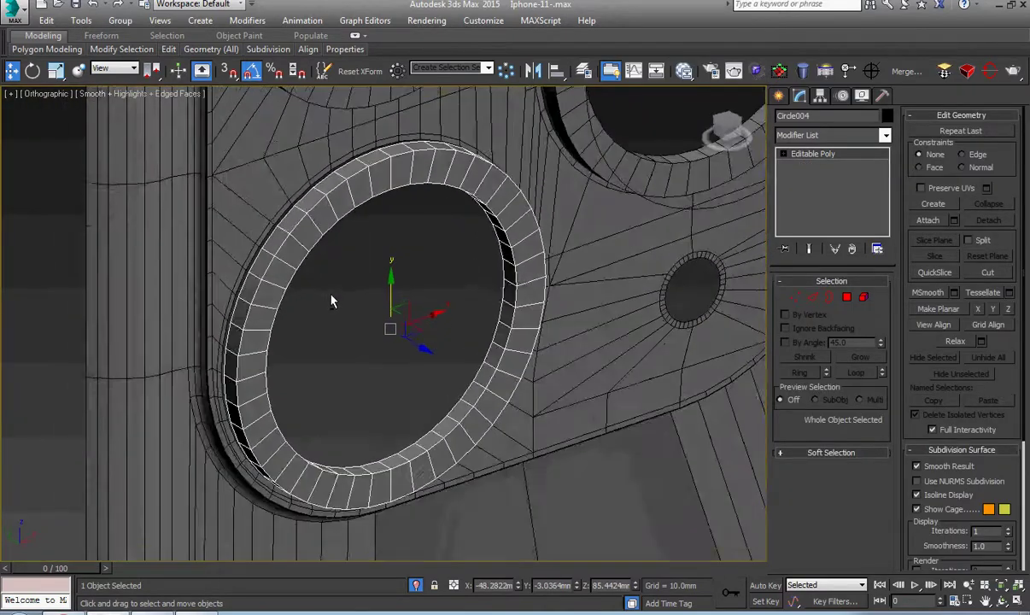
pyautogui.scroll(3, 304, 266)
pyautogui.click(303, 266)
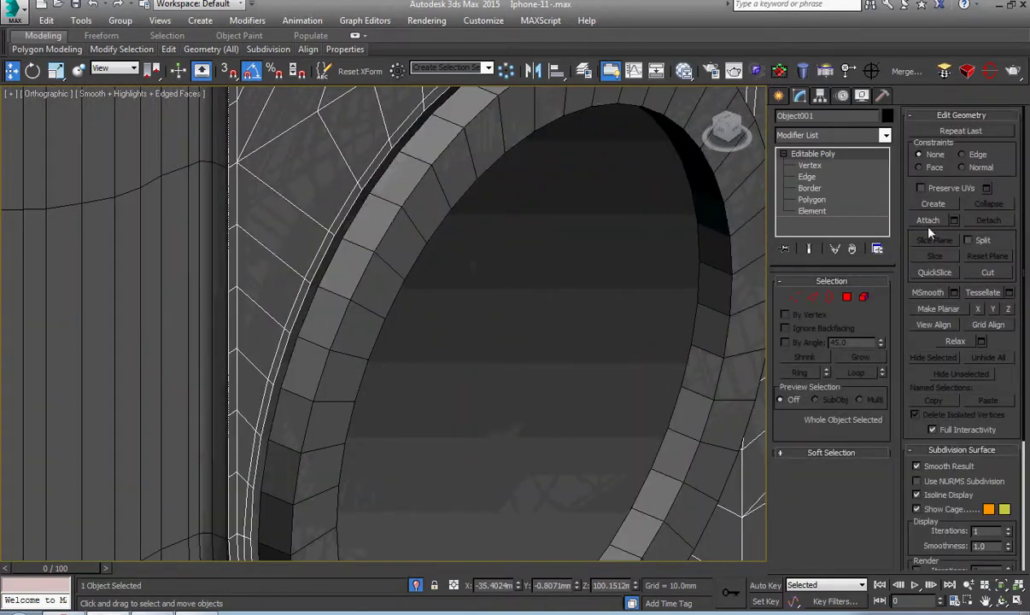
pyautogui.scroll(1, 431, 179)
pyautogui.scroll(3, 427, 222)
pyautogui.scroll(1, 431, 248)
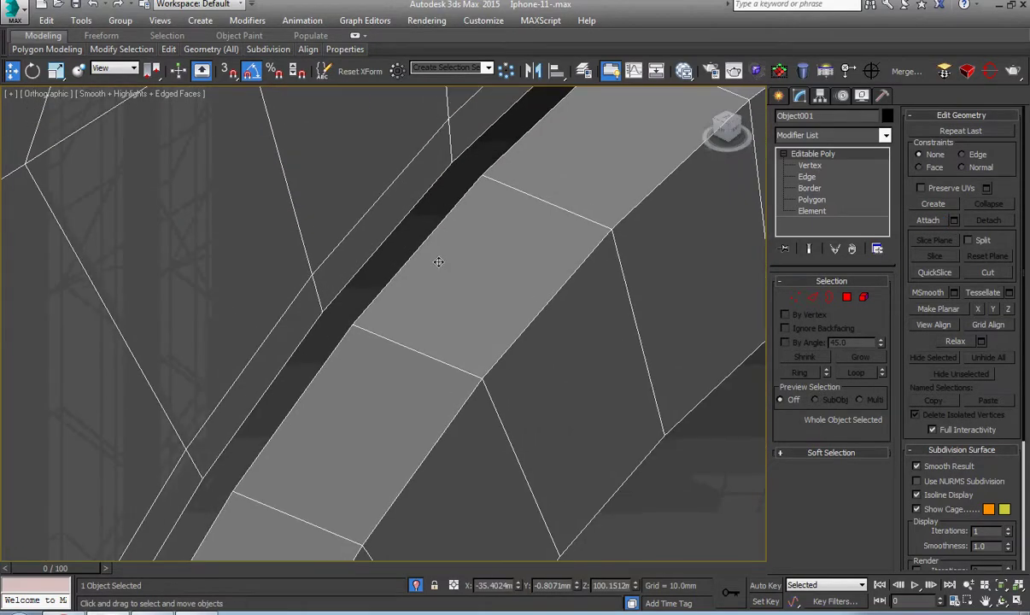
# In Border mode, bridge the lens hole's border with the lens ring's border.
pyautogui.press('3')
pyautogui.scroll(-2, 503, 340)
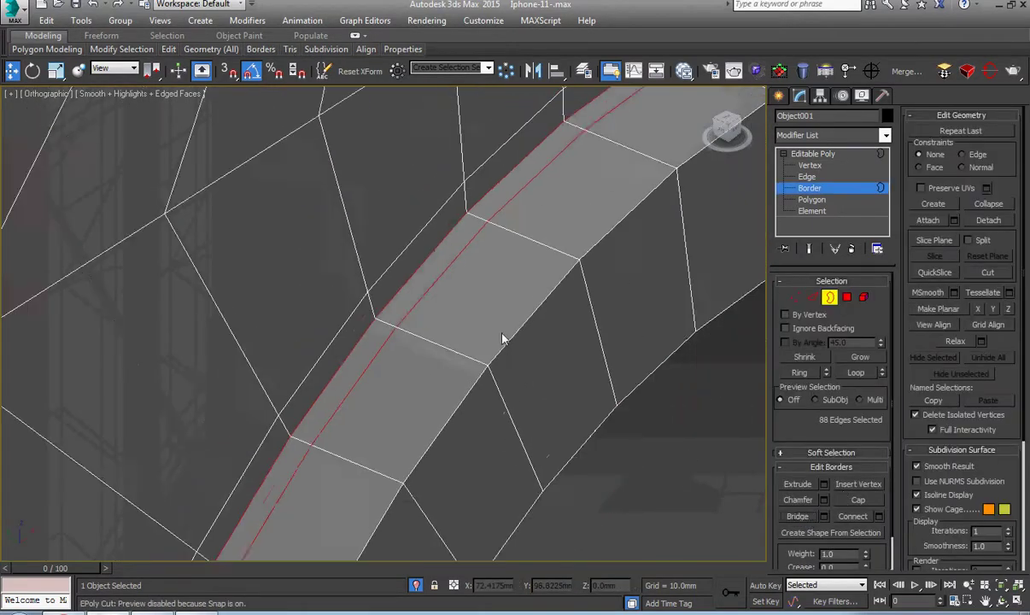
pyautogui.scroll(-3, 513, 345)
pyautogui.scroll(-3, 511, 356)
pyautogui.scroll(-2, 511, 357)
pyautogui.keyDown('ctrl'); pyautogui.click(343, 196); pyautogui.keyUp('ctrl')
pyautogui.scroll(4, 256, 213)
pyautogui.scroll(2, 275, 319)
pyautogui.click(285, 322)
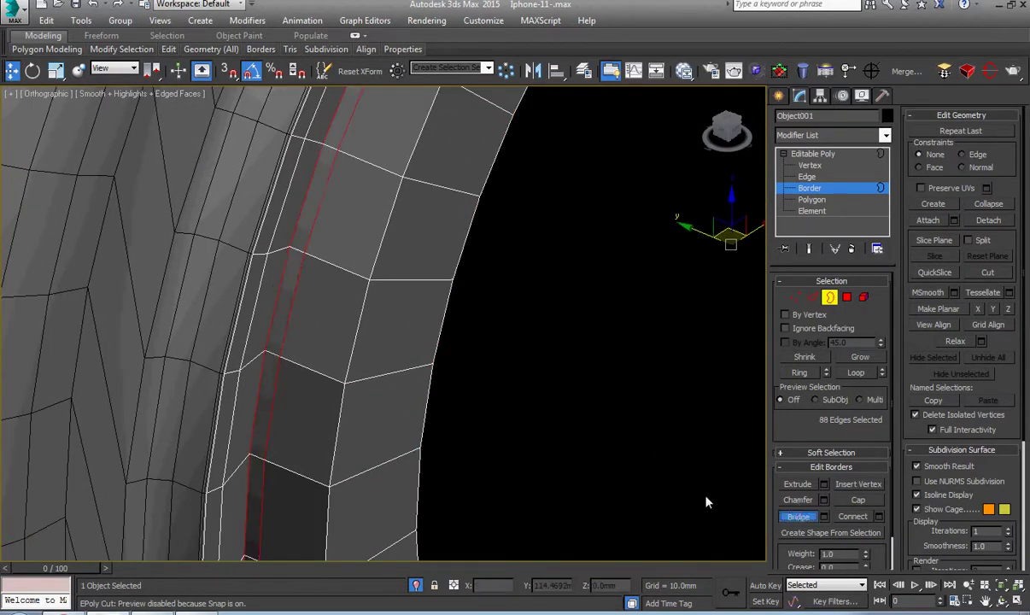
pyautogui.scroll(-4, 666, 478)
pyautogui.scroll(-1, 409, 356)
pyautogui.scroll(5, 461, 256)
# View the lens ring obliquely and select the rim's open border.
pyautogui.press('2')
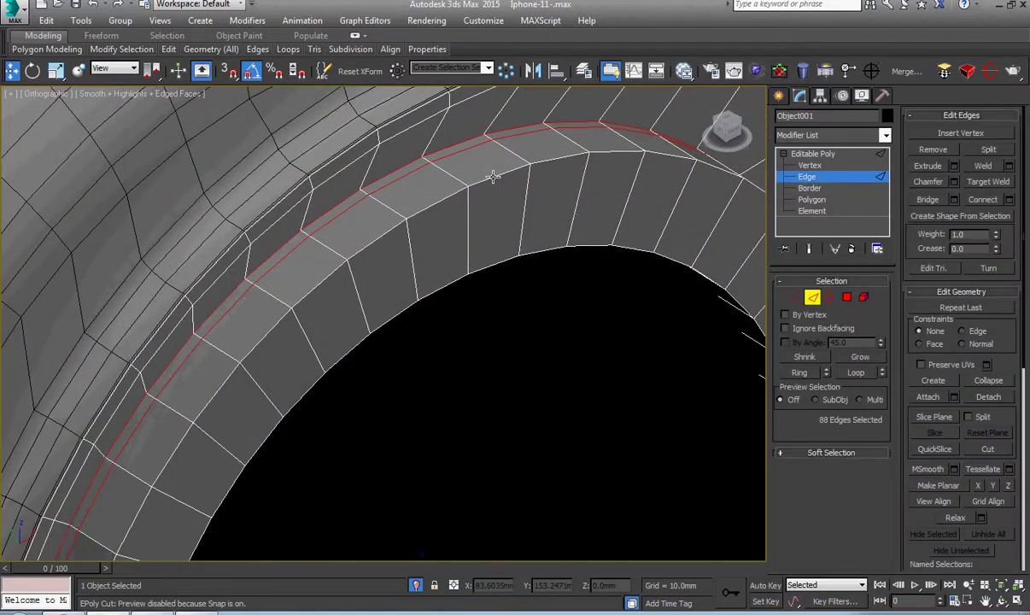
pyautogui.scroll(-2, 487, 173)
pyautogui.scroll(-2, 513, 187)
pyautogui.scroll(-2, 468, 202)
pyautogui.moveTo(473, 265)
pyautogui.keyDown('alt'); pyautogui.mouseDown(button='middle')
pyautogui.moveTo(467, 251)
pyautogui.moveTo(440, 308)
pyautogui.moveTo(416, 190)
pyautogui.mouseUp(button='middle'); pyautogui.keyUp('alt')
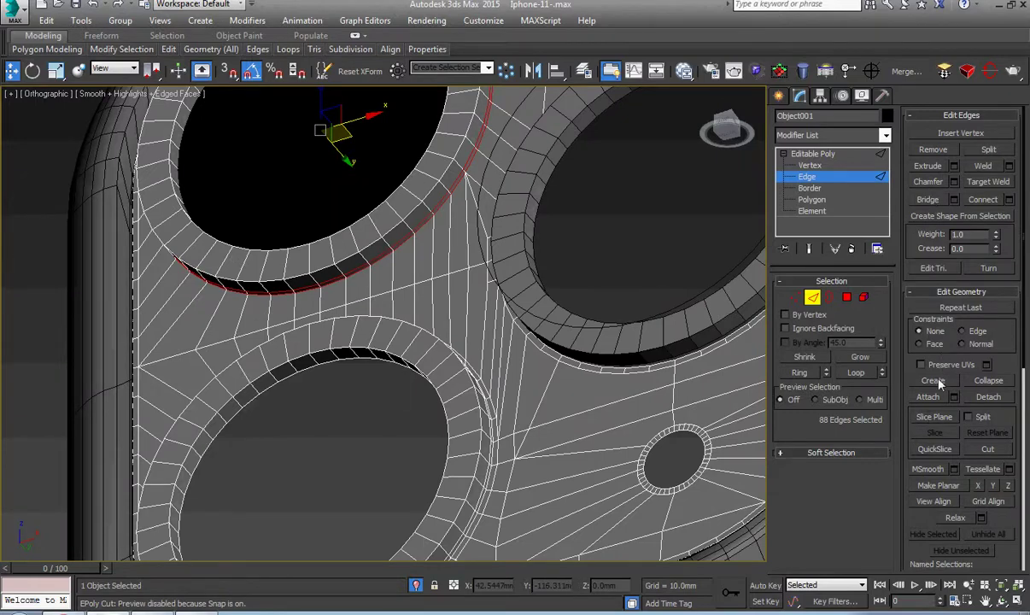
pyautogui.scroll(3, 662, 350)
pyautogui.scroll(2, 582, 361)
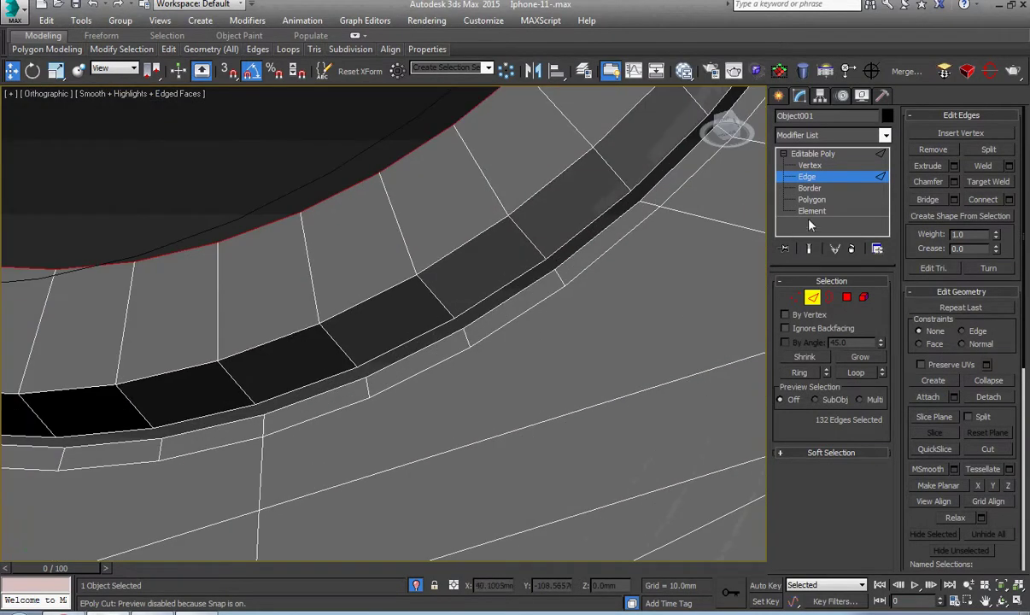
pyautogui.press('3')
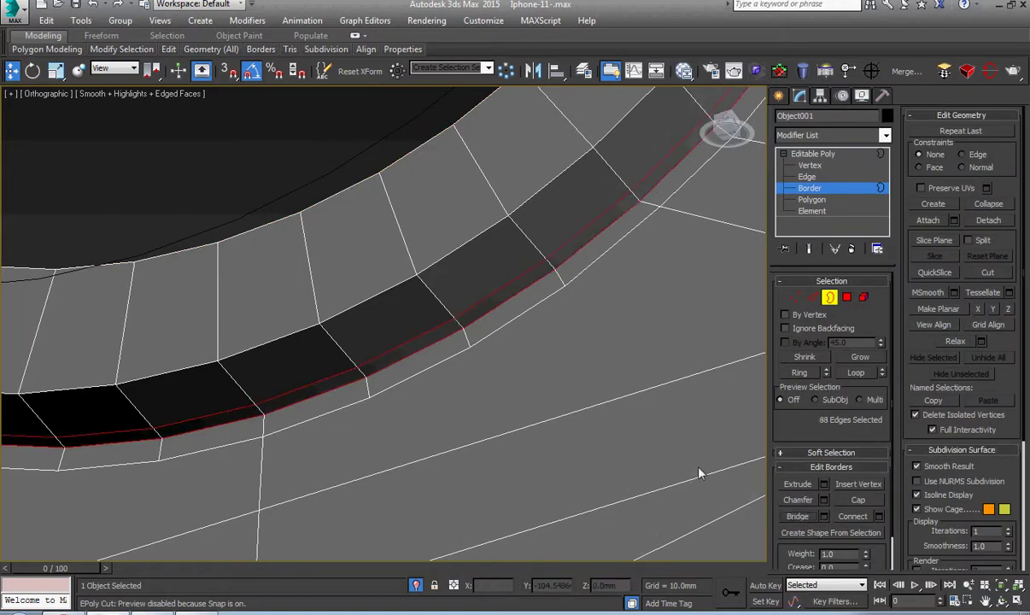
pyautogui.scroll(-5, 658, 439)
pyautogui.scroll(3, 472, 357)
pyautogui.scroll(2, 468, 352)
pyautogui.scroll(2, 468, 351)
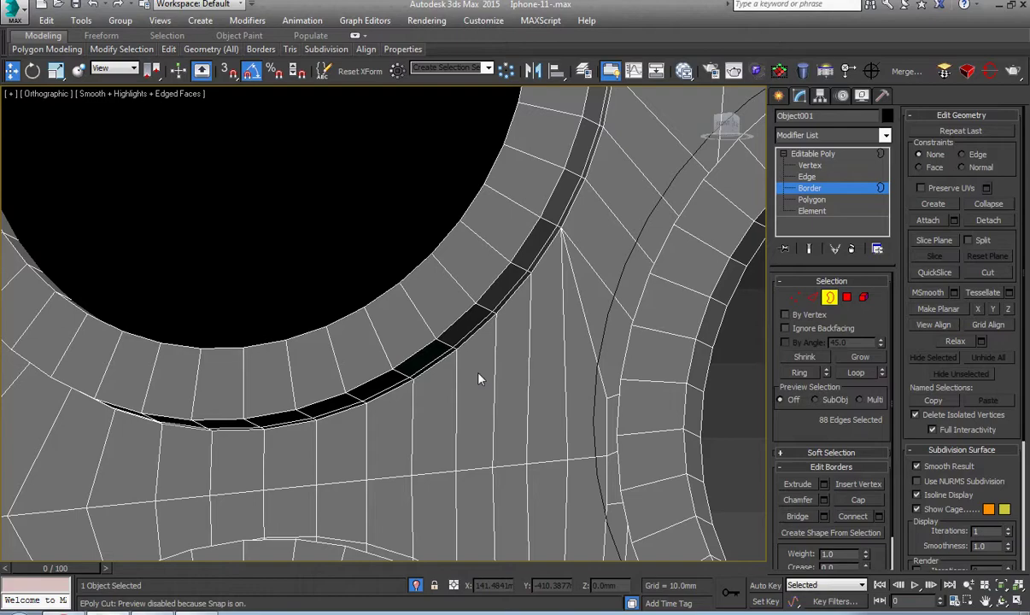
pyautogui.scroll(-5, 478, 376)
pyautogui.scroll(8, 492, 352)
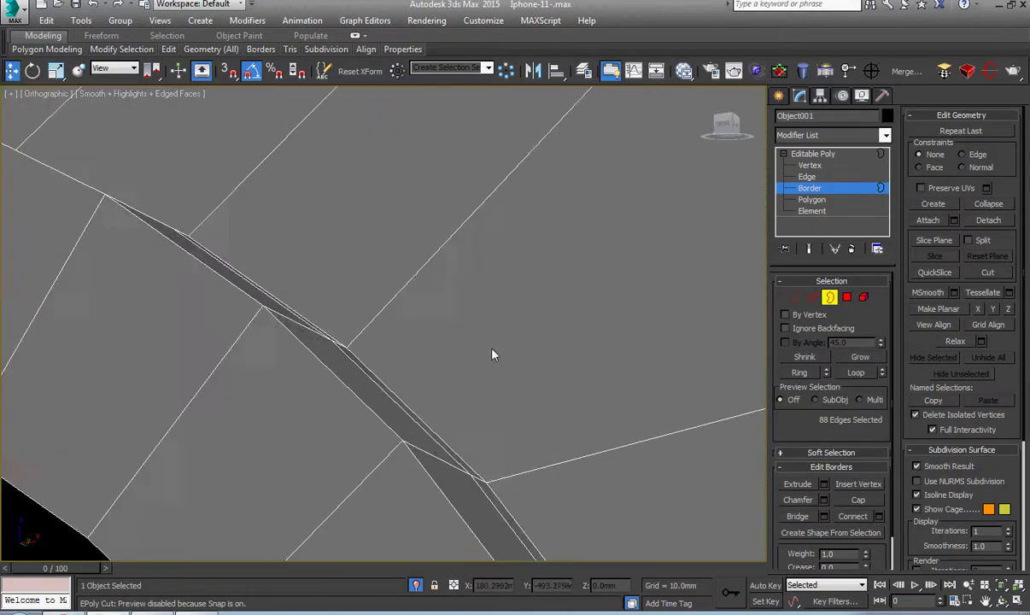
# Select the edge loop on the rim strip and remove it.
pyautogui.press('2')
pyautogui.click(320, 392)
pyautogui.scroll(-3, 331, 437)
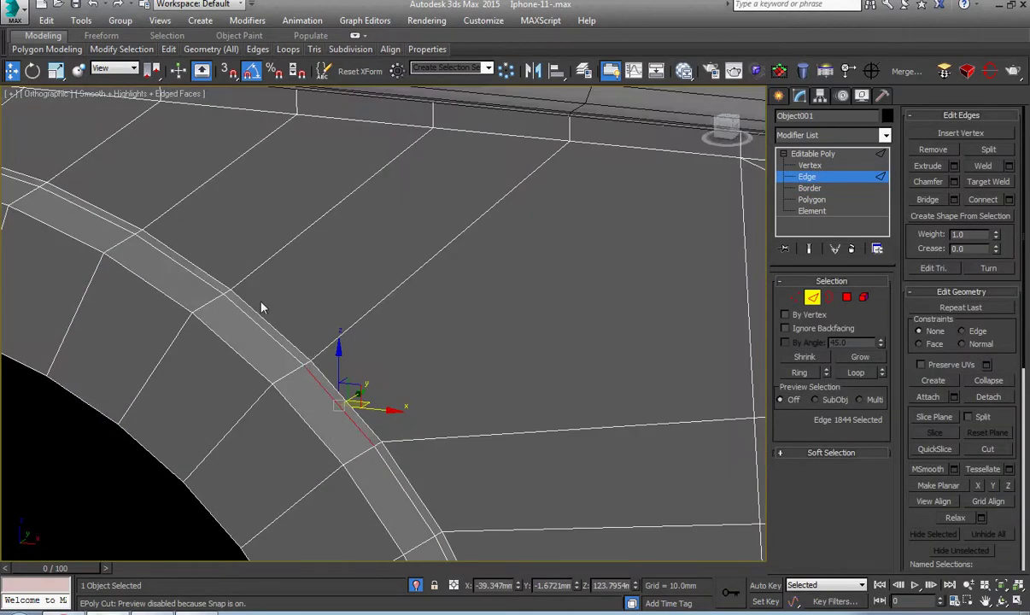
pyautogui.scroll(3, 232, 303)
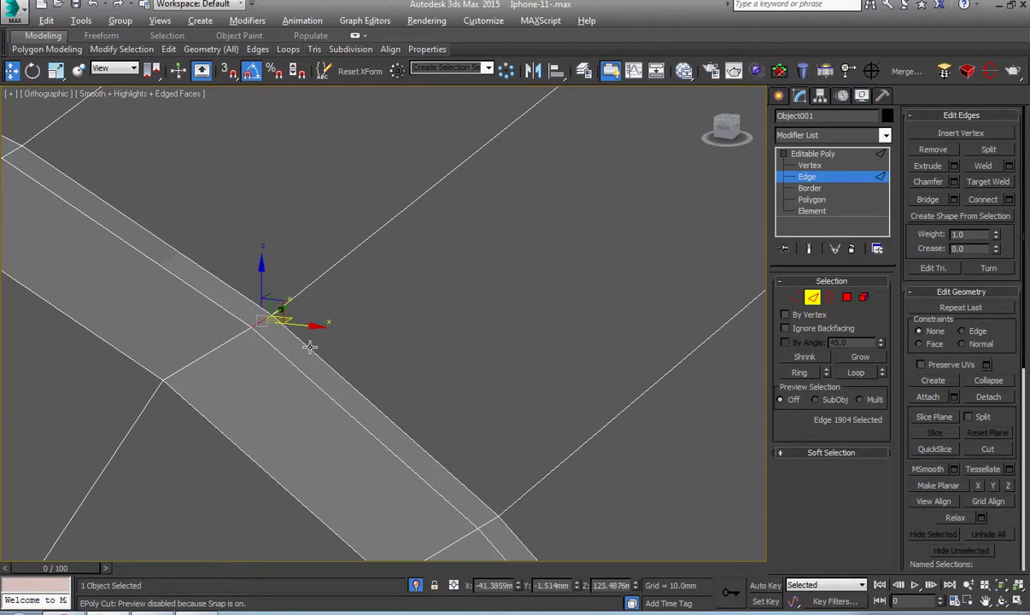
pyautogui.press('BackSpace')
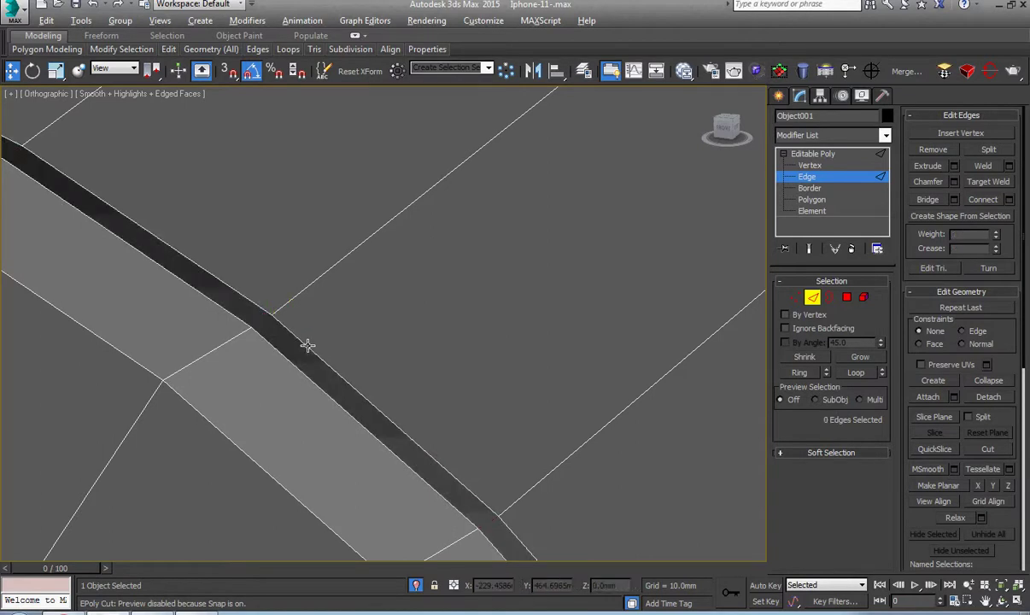
# Chamfer the lens ring's open rim border by 0.2289mm.
pyautogui.press('3')
pyautogui.click(308, 345)
pyautogui.rightClick(425, 301)
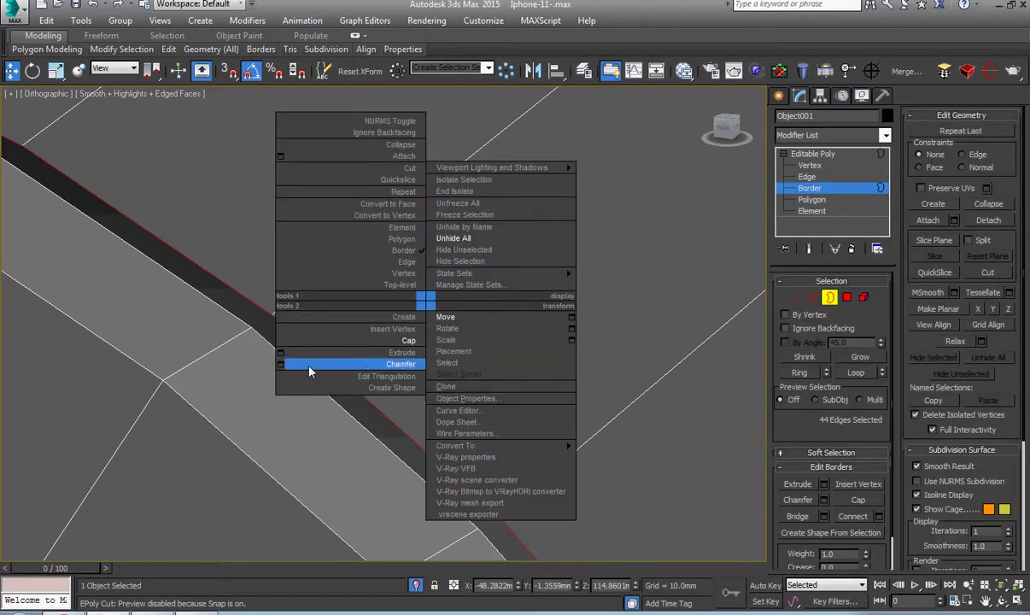
pyautogui.click(280, 363)
pyautogui.scroll(-3, 356, 373)
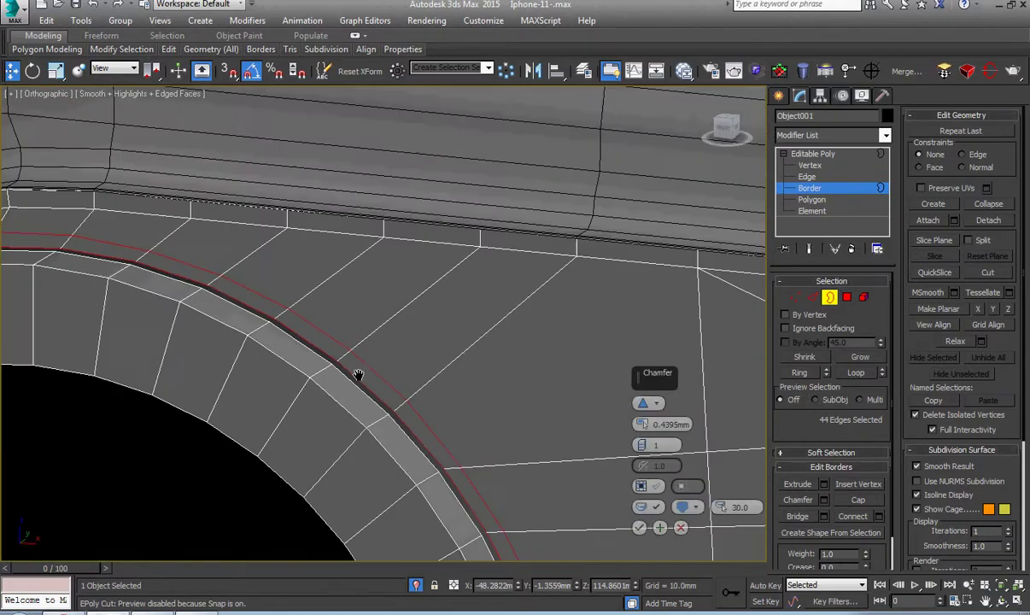
pyautogui.scroll(-2, 364, 381)
pyautogui.moveTo(362, 382); pyautogui.dragTo(543, 215, button='middle')
pyautogui.scroll(4, 368, 354)
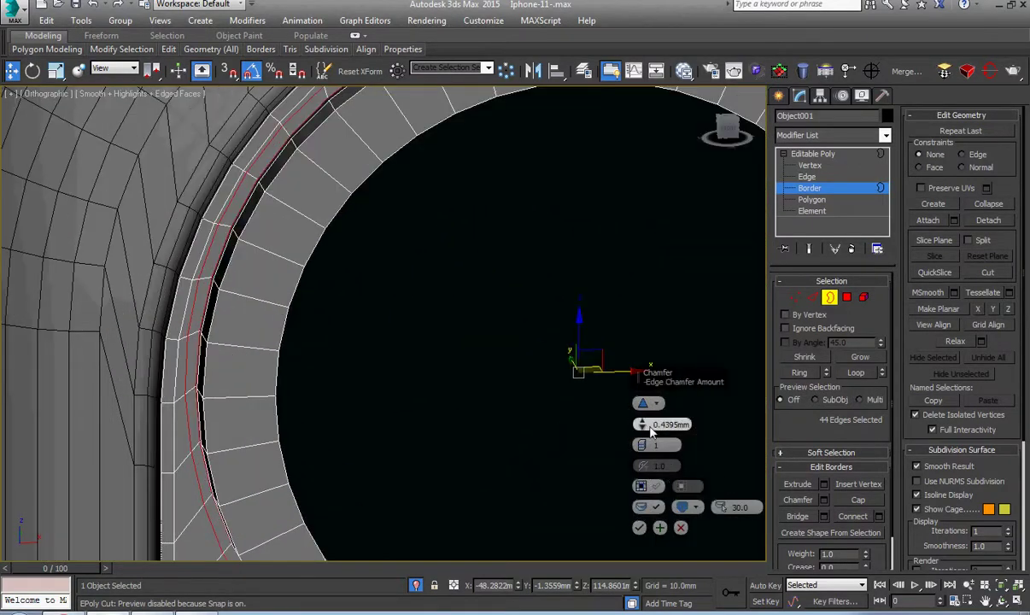
pyautogui.click(640, 527)
# Zoom in on the chamfered rim, switch to Vertex mode and bring up the vertex commands.
pyautogui.scroll(-3, 315, 338)
pyautogui.scroll(5, 329, 345)
pyautogui.scroll(3, 359, 359)
pyautogui.scroll(2, 434, 396)
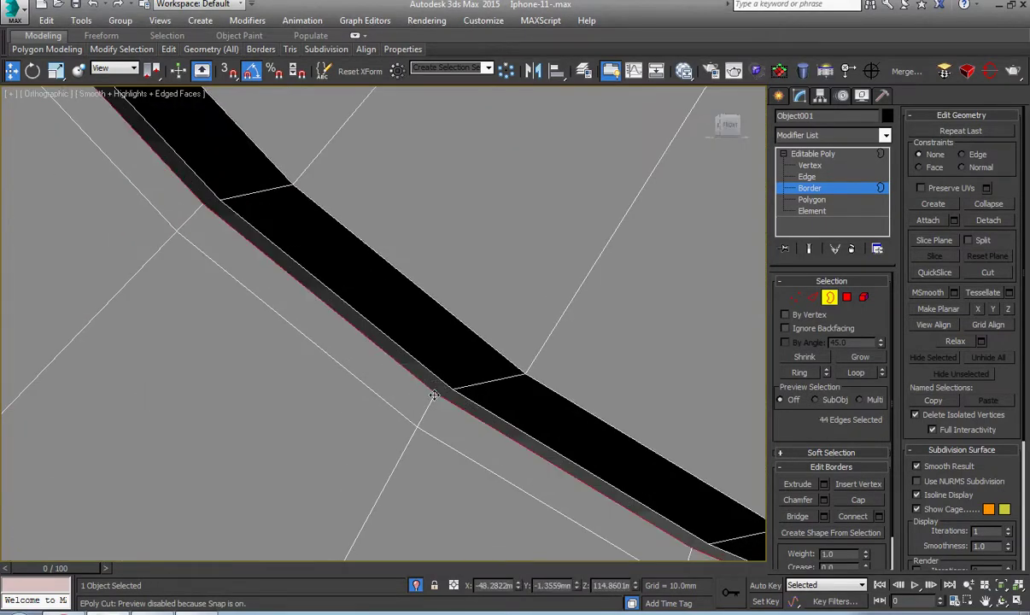
pyautogui.scroll(-1, 783, 521)
pyautogui.scroll(-3, 609, 489)
pyautogui.scroll(2, 361, 317)
pyautogui.scroll(2, 494, 364)
pyautogui.scroll(-2, 461, 367)
pyautogui.scroll(2, 556, 333)
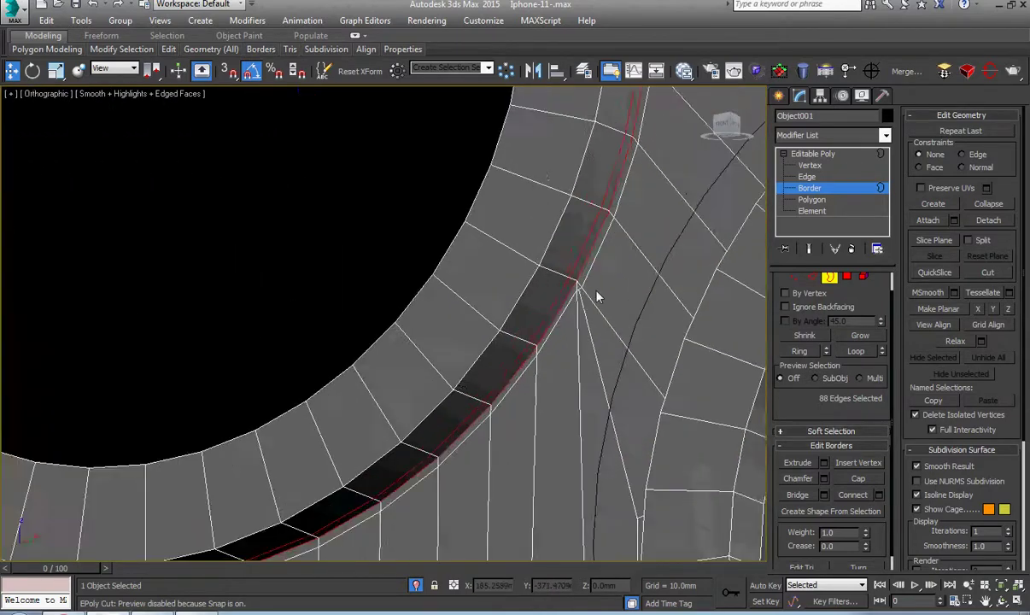
pyautogui.scroll(4, 567, 286)
pyautogui.press('1')
pyautogui.rightClick(482, 326)
# Weld the selected rim vertices into one point and view the model from the front.
pyautogui.click(447, 171)
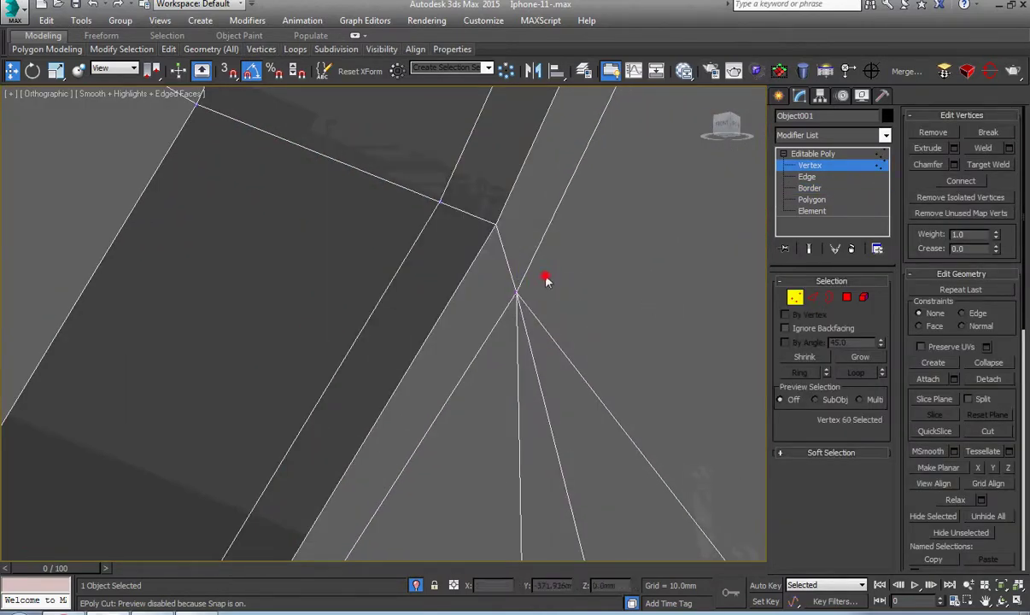
pyautogui.press('f')
pyautogui.scroll(4, 320, 332)
pyautogui.scroll(3, 320, 331)
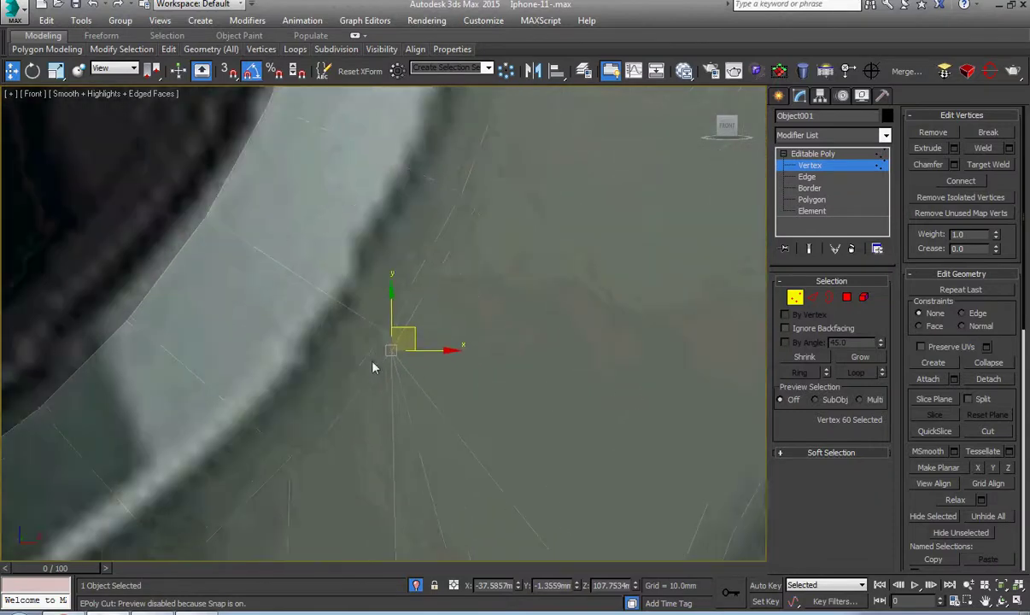
pyautogui.scroll(2, 376, 358)
pyautogui.scroll(-4, 446, 298)
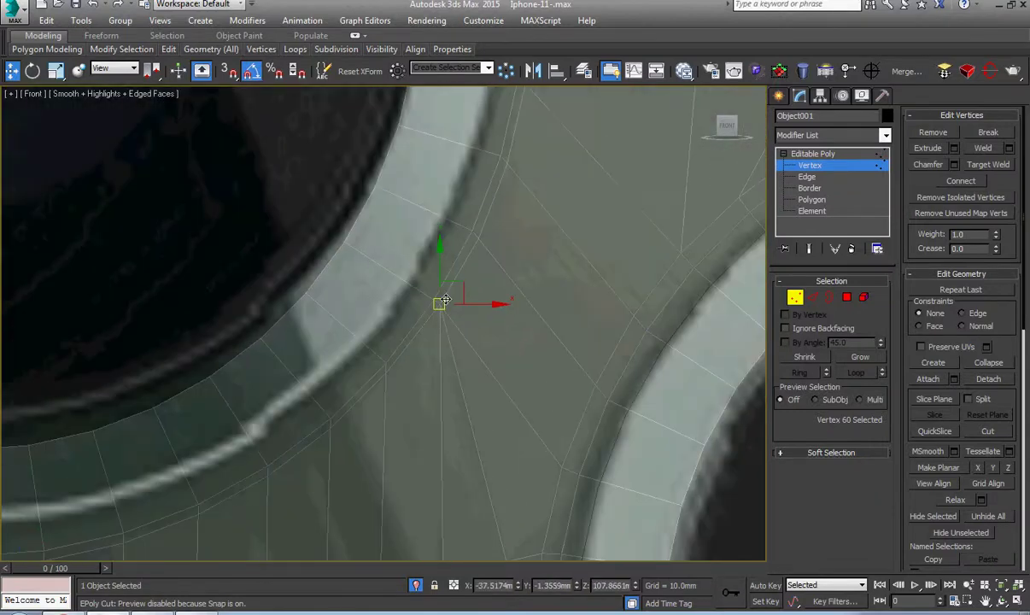
pyautogui.scroll(3, 465, 333)
pyautogui.scroll(2, 471, 340)
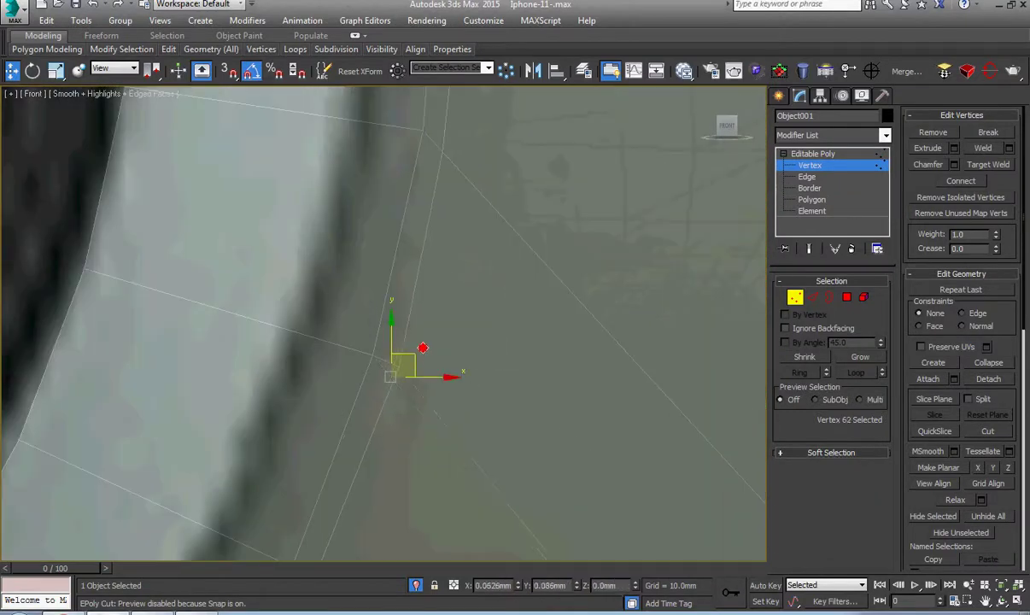
pyautogui.scroll(-3, 357, 343)
pyautogui.scroll(3, 357, 343)
# Select other vertices near the lens rim while zooming in to check them.
pyautogui.click(349, 422)
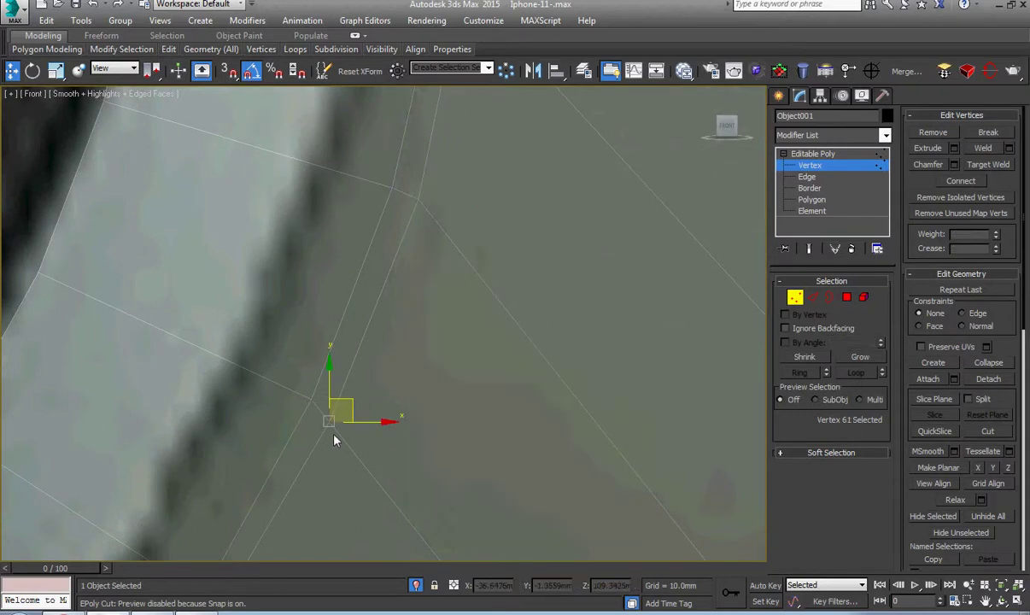
pyautogui.scroll(-3, 409, 267)
pyautogui.scroll(3, 431, 213)
pyautogui.click(412, 307)
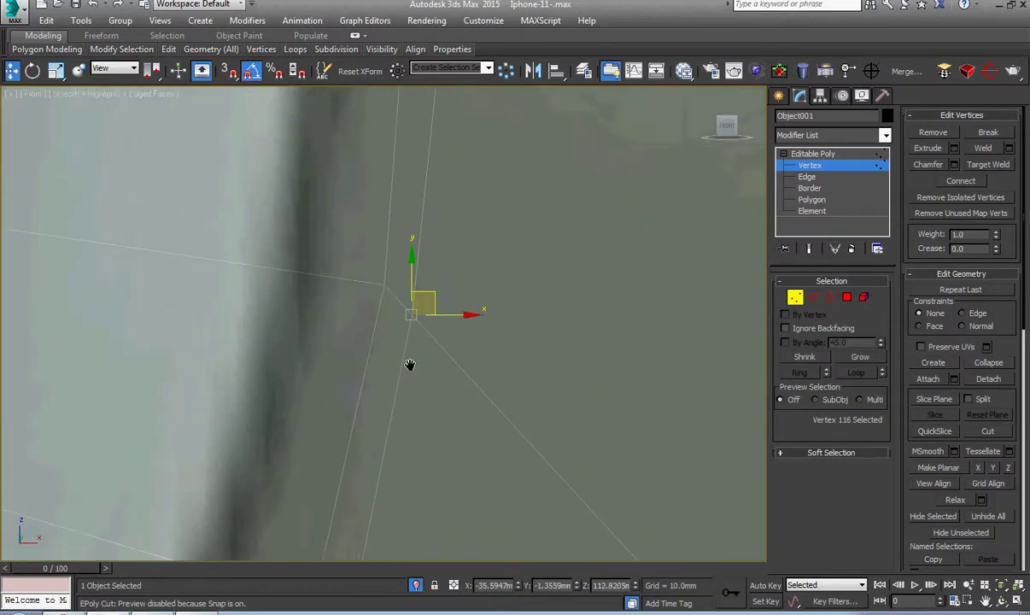
pyautogui.scroll(-3, 410, 282)
pyautogui.scroll(2, 439, 293)
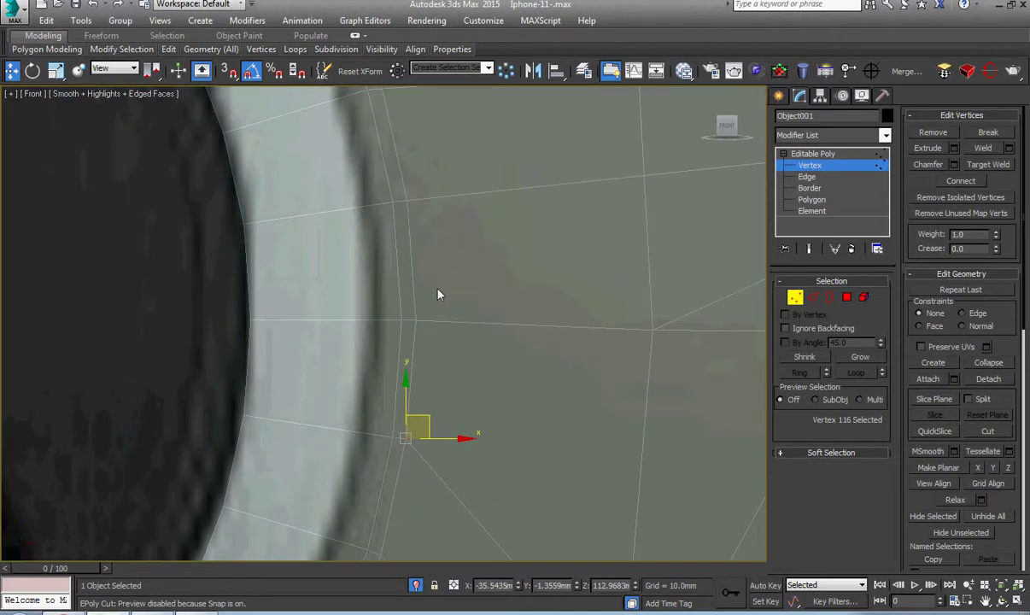
pyautogui.scroll(1, 466, 436)
pyautogui.scroll(1, 463, 337)
pyautogui.scroll(2, 463, 336)
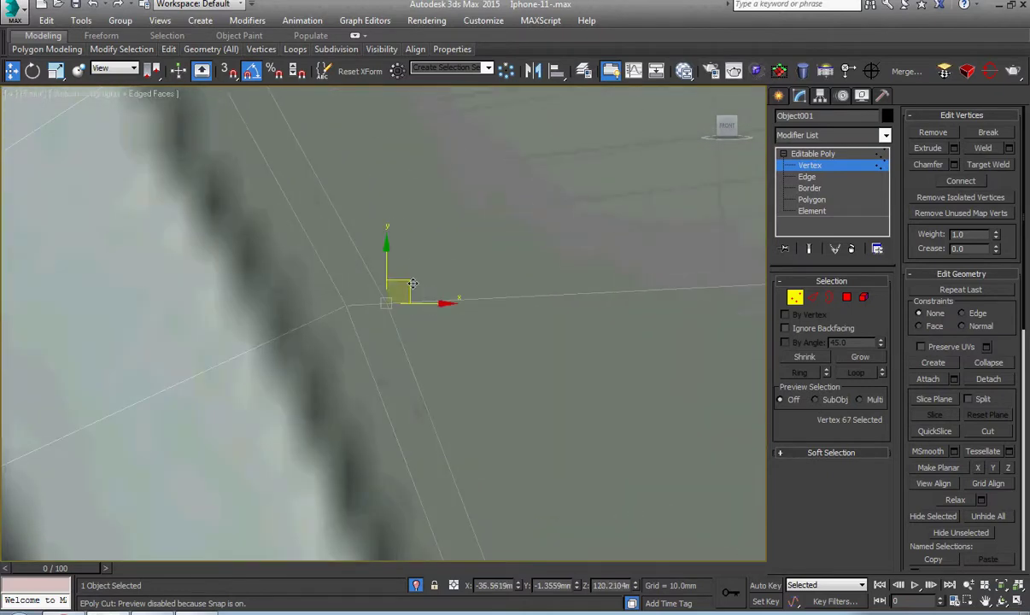
pyautogui.scroll(-3, 457, 327)
pyautogui.scroll(3, 457, 327)
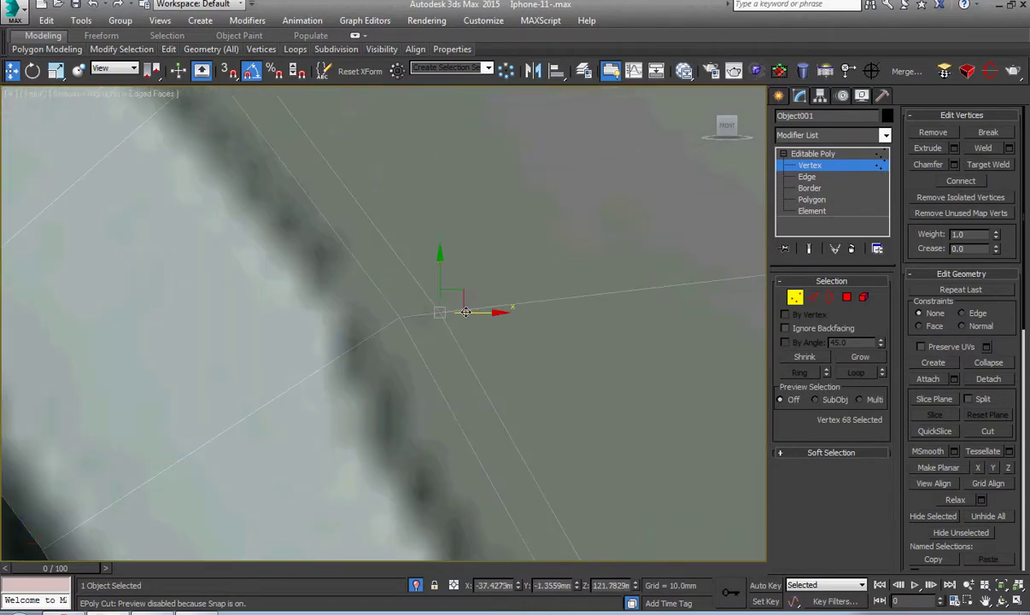
pyautogui.scroll(-2, 456, 279)
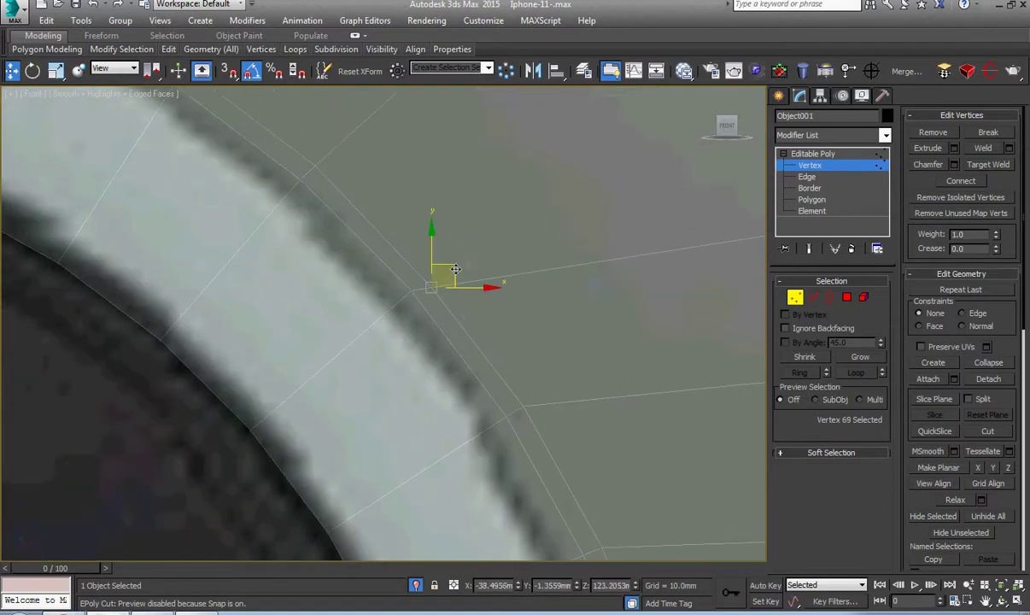
pyautogui.scroll(-2, 398, 254)
pyautogui.scroll(2, 398, 254)
pyautogui.scroll(1, 407, 268)
pyautogui.scroll(2, 406, 270)
pyautogui.scroll(-2, 405, 269)
pyautogui.scroll(1, 303, 280)
pyautogui.scroll(1, 285, 335)
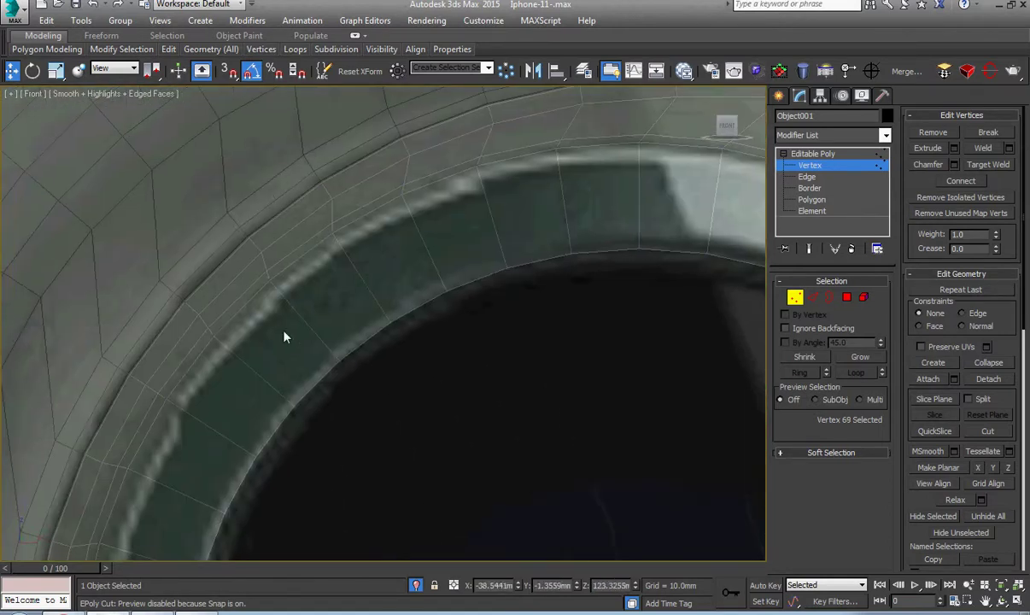
pyautogui.scroll(1, 254, 365)
pyautogui.scroll(-1, 253, 365)
# Pan and zoom the view to show two of the lens rims.
pyautogui.moveTo(246, 372); pyautogui.dragTo(308, 340, button='middle')
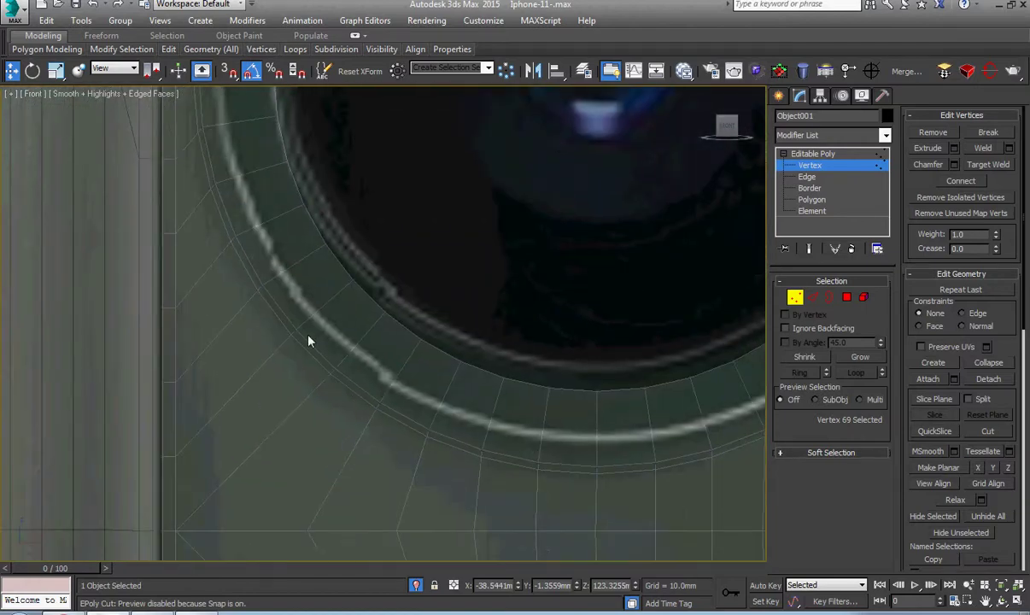
pyautogui.scroll(-1, 362, 377)
pyautogui.scroll(-1, 362, 376)
pyautogui.scroll(1, 416, 324)
pyautogui.moveTo(460, 345)
pyautogui.mouseDown(button='middle')
pyautogui.moveTo(416, 324)
pyautogui.moveTo(423, 355)
pyautogui.mouseUp(button='middle')
pyautogui.scroll(2, 433, 292)
pyautogui.scroll(1, 432, 293)
pyautogui.scroll(4, 441, 328)
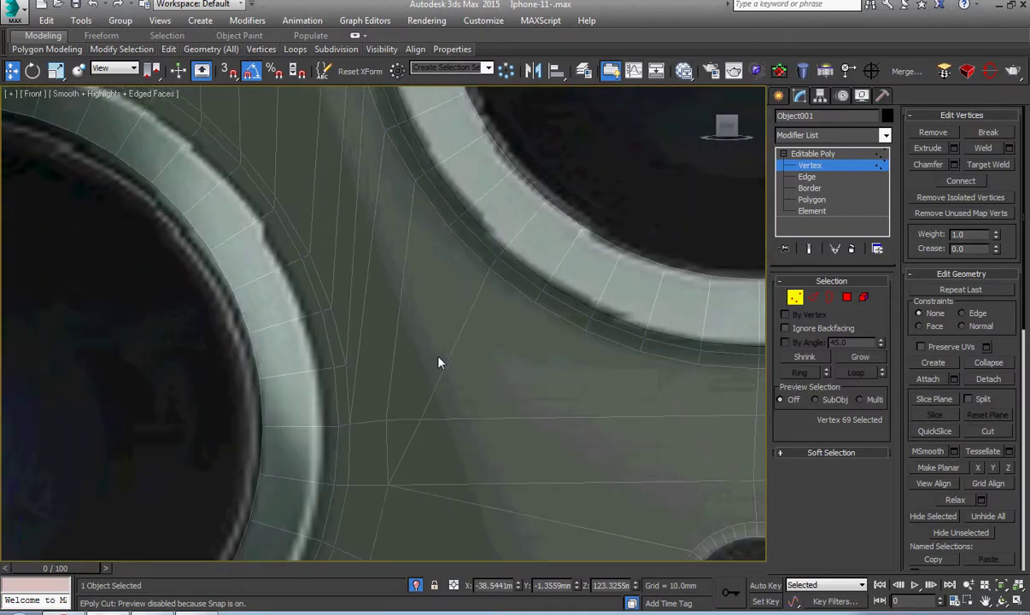
pyautogui.scroll(-5, 438, 363)
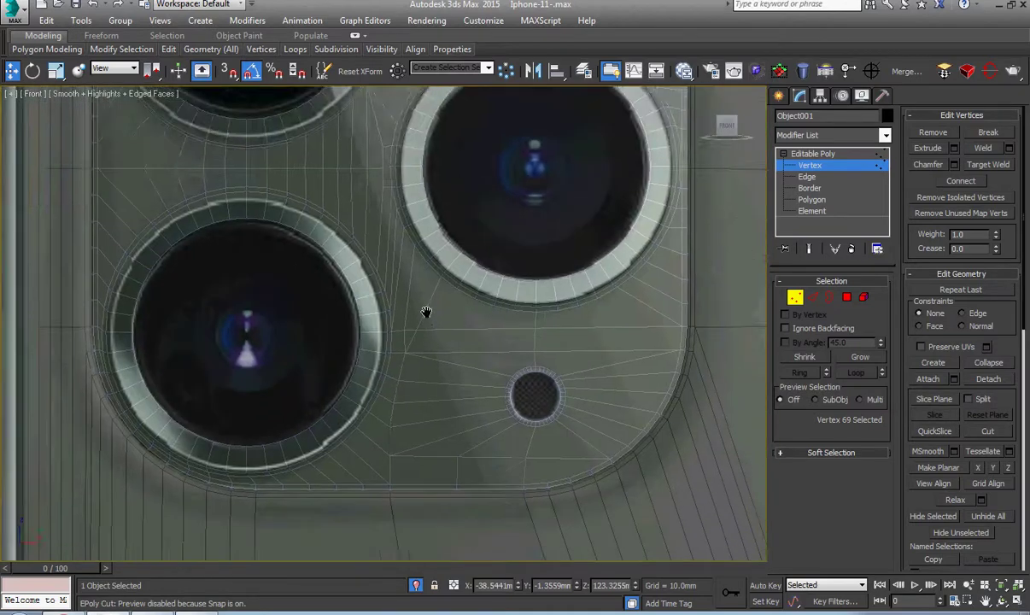
pyautogui.scroll(-3, 397, 254)
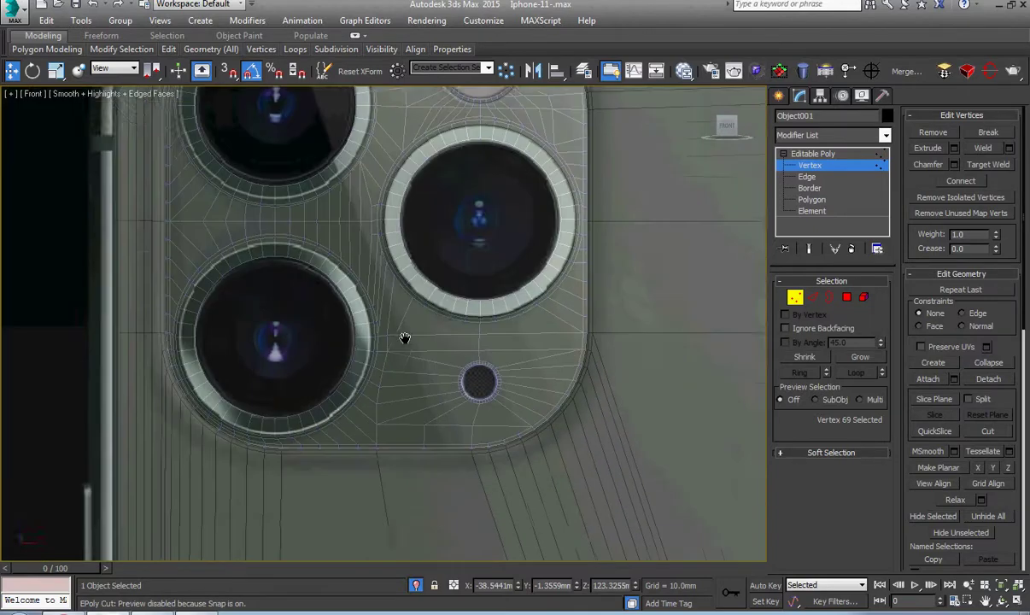
# Leave vertex editing and orbit around the camera module's lens holes.
pyautogui.click(813, 153)
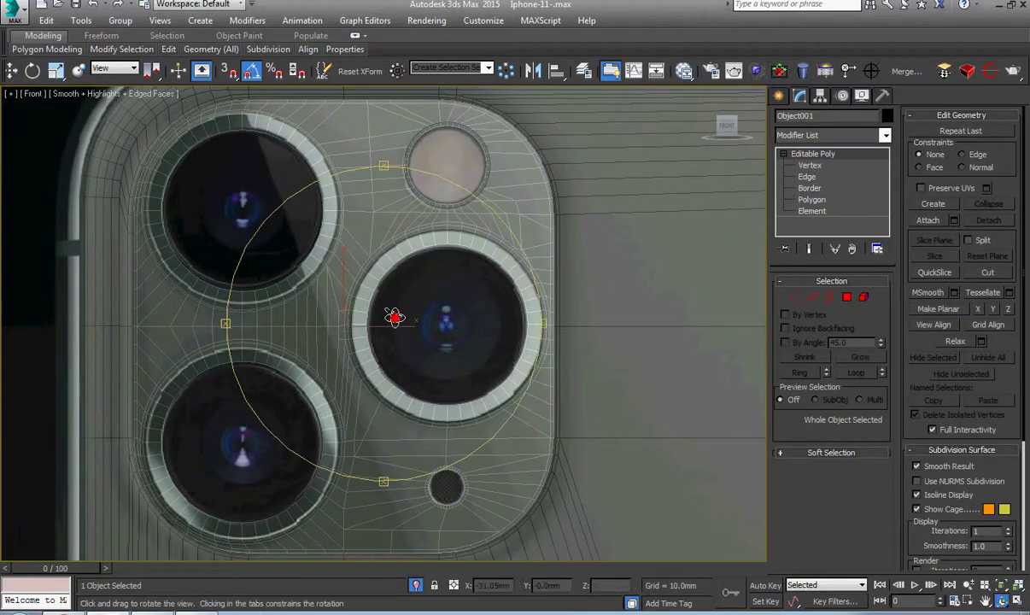
pyautogui.keyDown('alt'); pyautogui.moveTo(396, 316); pyautogui.dragTo(410, 325, button='middle'); pyautogui.keyUp('alt')
pyautogui.scroll(5, 419, 291)
pyautogui.scroll(-3, 420, 292)
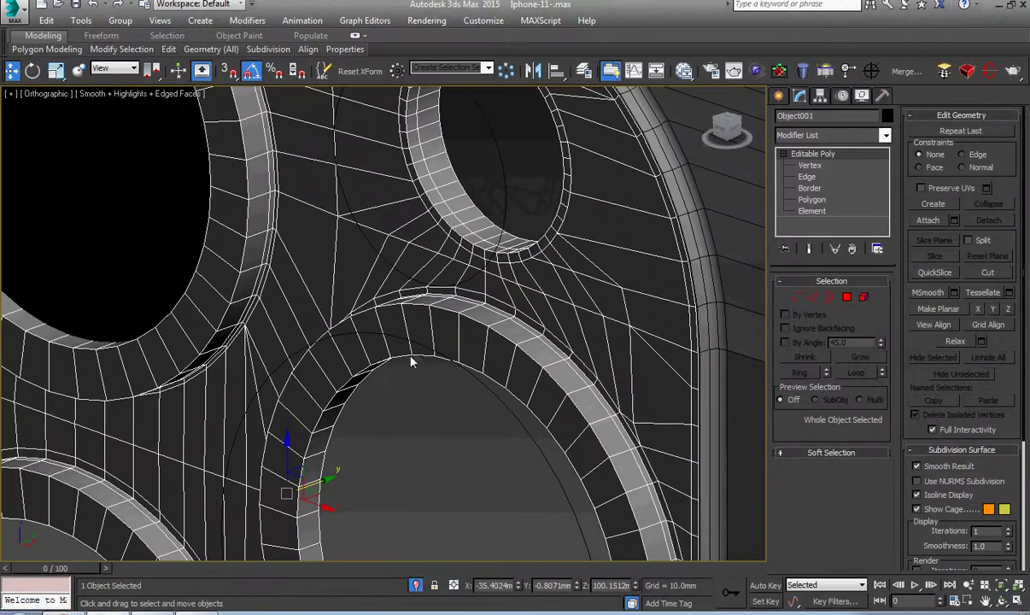
pyautogui.moveTo(355, 342); pyautogui.dragTo(364, 344, button='middle')
# Select the edge loops of the three lens rims in Edge mode.
pyautogui.press('2')
pyautogui.doubleClick(356, 295)
pyautogui.scroll(2, 246, 258)
pyautogui.keyDown('ctrl'); pyautogui.doubleClick(251, 263); pyautogui.keyUp('ctrl')
pyautogui.scroll(-4, 251, 263)
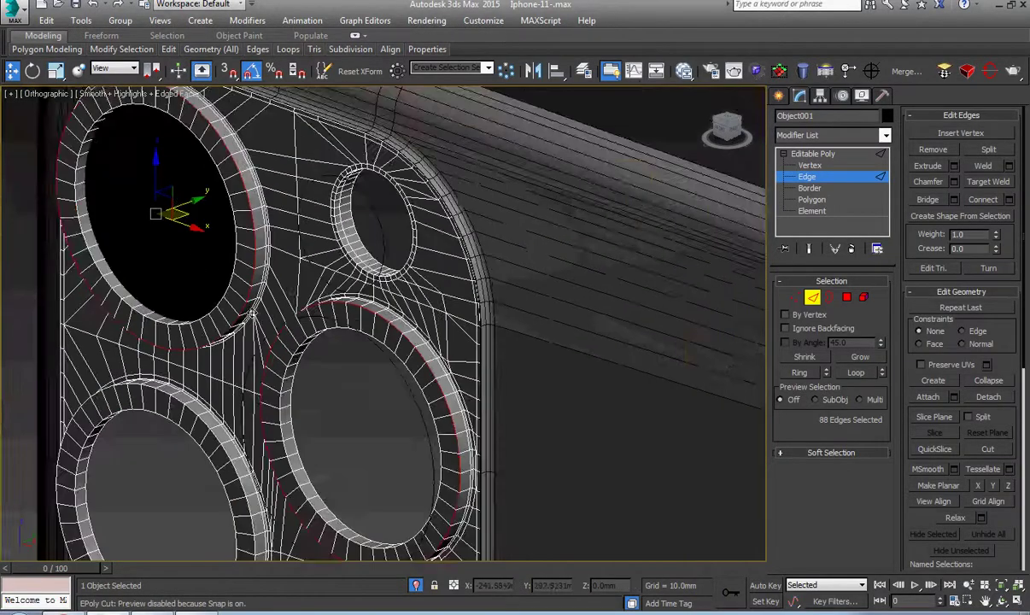
pyautogui.scroll(3, 455, 218)
pyautogui.keyDown('ctrl'); pyautogui.doubleClick(437, 189); pyautogui.keyUp('ctrl')
pyautogui.scroll(-3, 350, 295)
pyautogui.scroll(4, 223, 356)
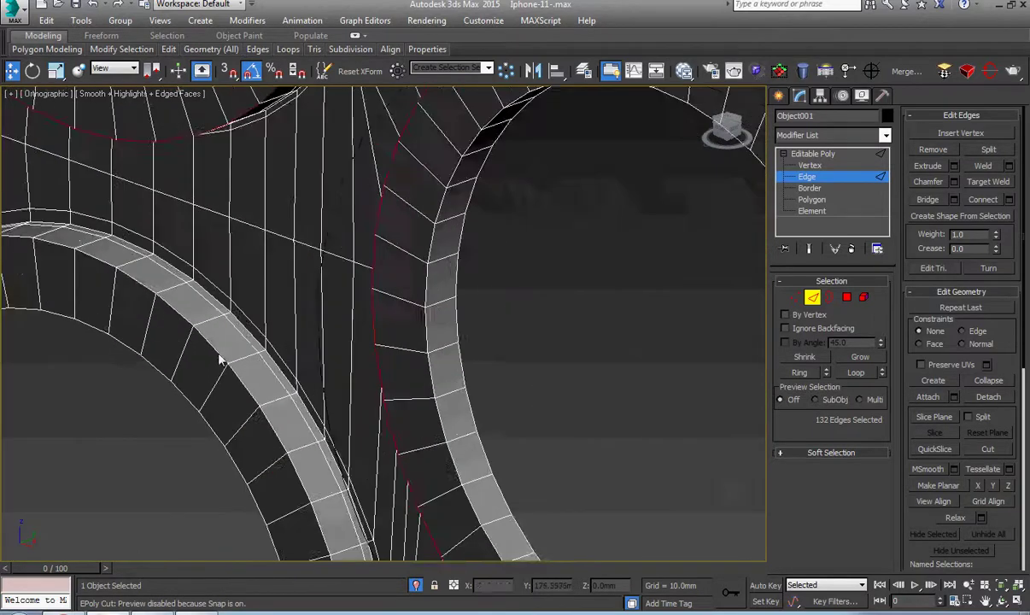
# Chamfer the rim loops at 0.2289mm with 3 segments.
pyautogui.moveTo(257, 342); pyautogui.dragTo(321, 308, button='middle')
pyautogui.rightClick(253, 301)
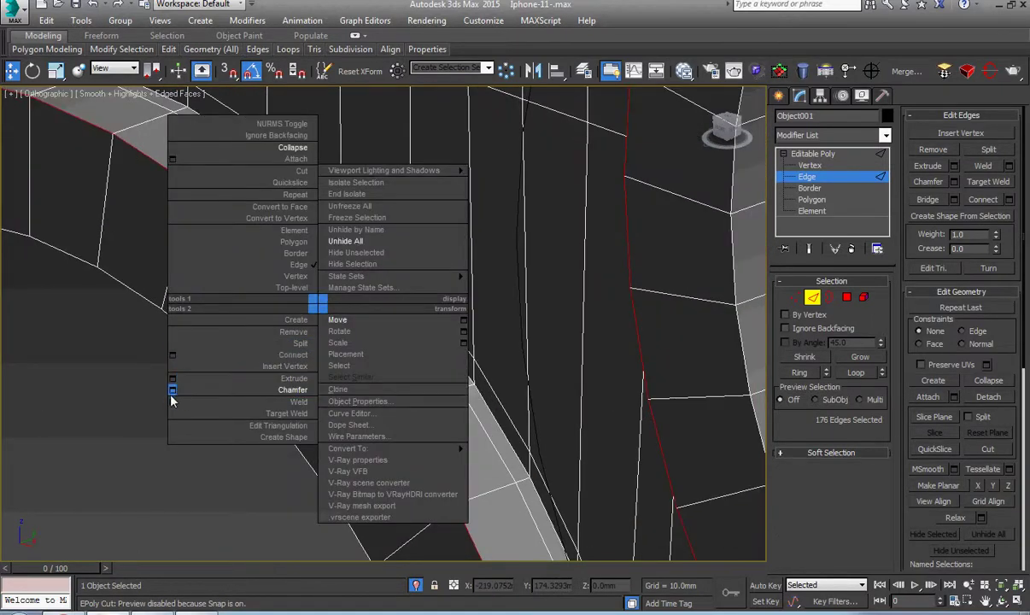
pyautogui.click(163, 384)
pyautogui.moveTo(642, 445); pyautogui.dragTo(650, 429)
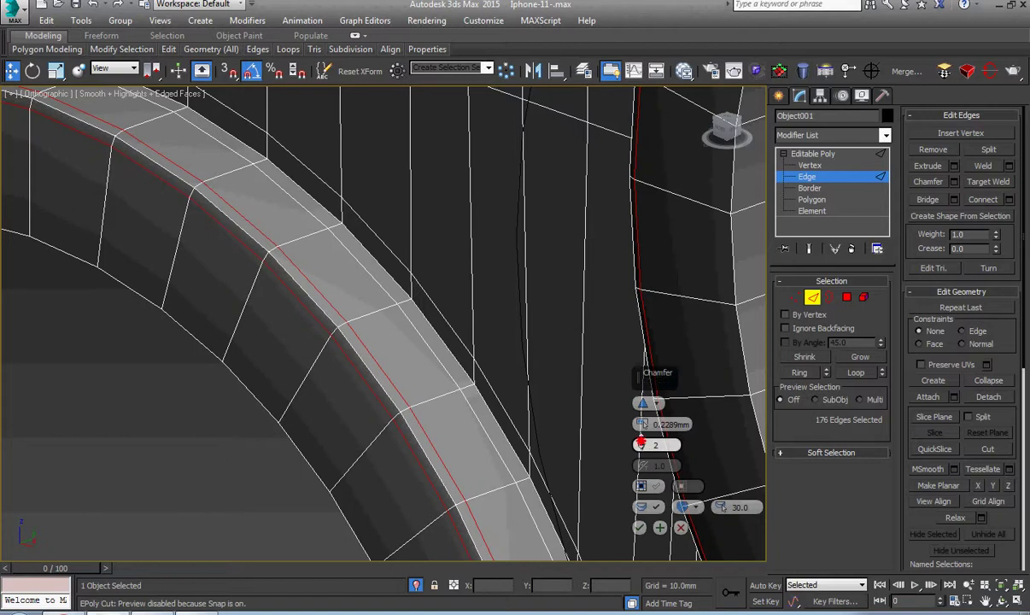
pyautogui.click(639, 527)
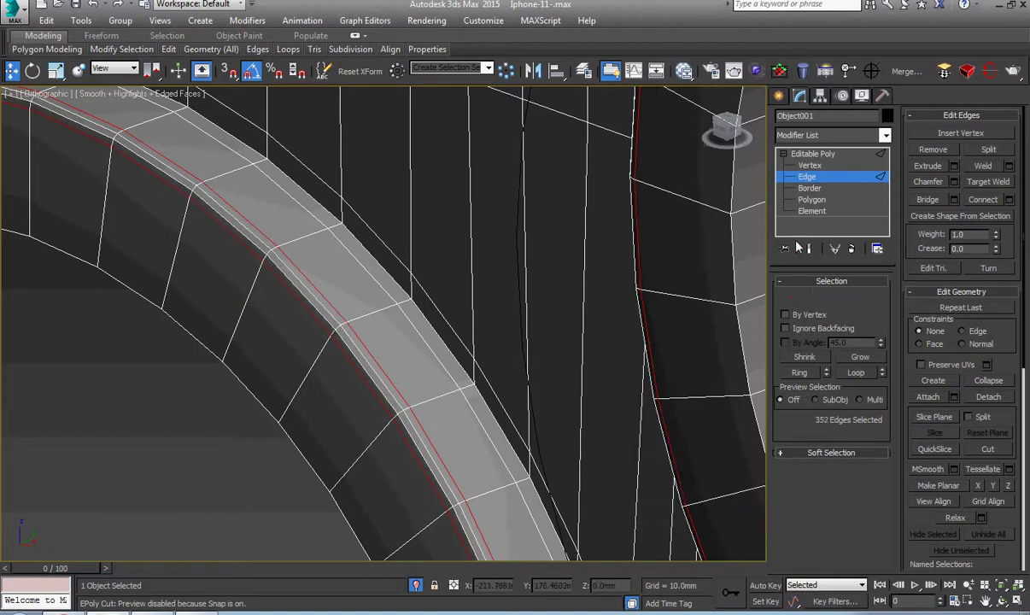
# Select the entire mesh element and return to the object level.
pyautogui.click(811, 210)
pyautogui.click(731, 208)
pyautogui.scroll(-4, 1014, 450)
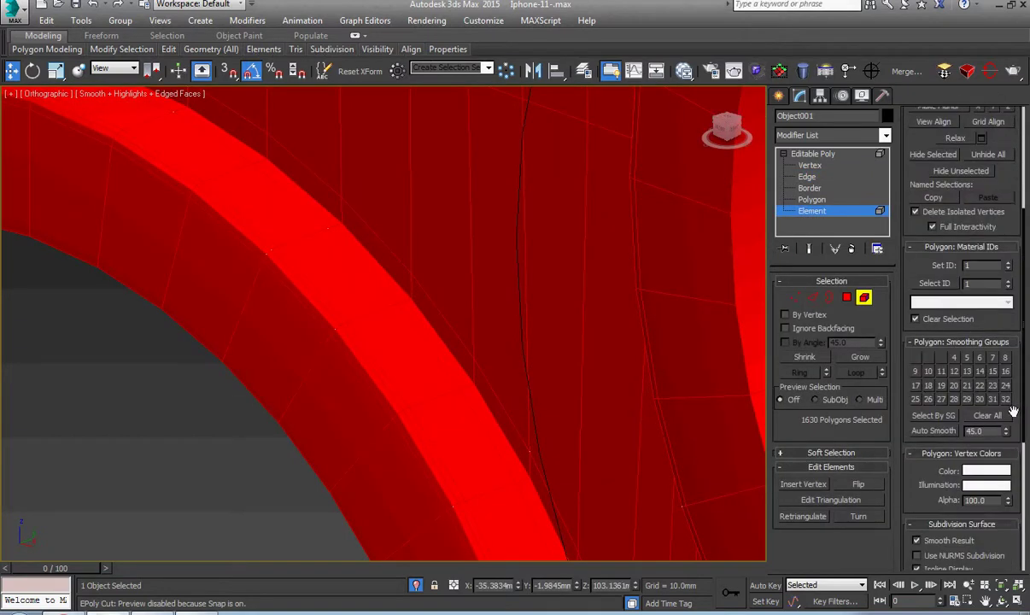
pyautogui.click(797, 153)
pyautogui.rightClick(525, 263)
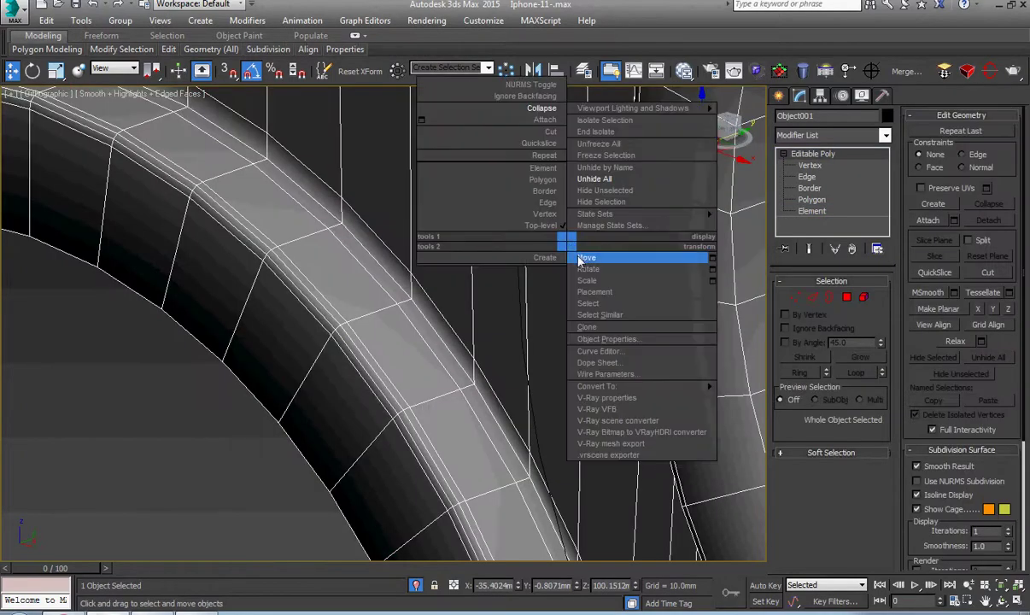
pyautogui.click(528, 333)
pyautogui.moveTo(529, 333); pyautogui.dragTo(381, 354, button='middle')
# Chamfer the selected lens ring edge loops again.
pyautogui.press('2')
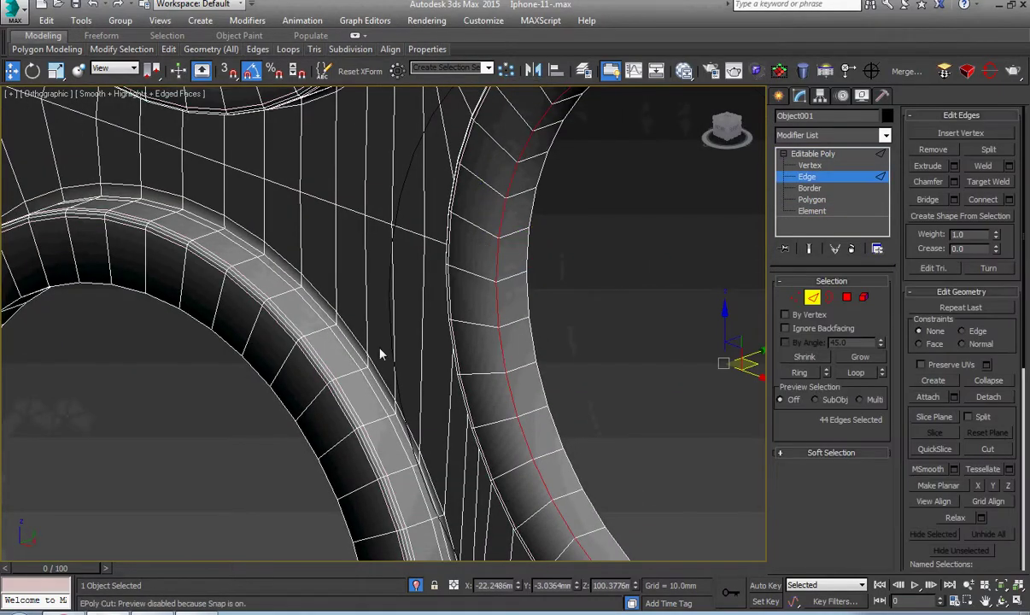
pyautogui.scroll(-3, 280, 398)
pyautogui.scroll(5, 282, 393)
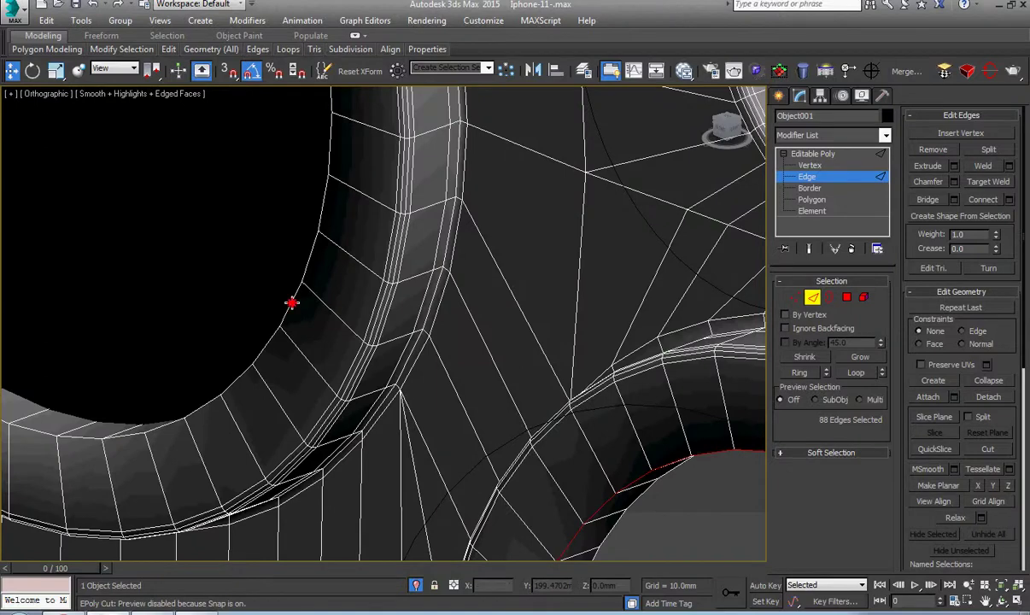
pyautogui.scroll(3, 290, 302)
pyautogui.rightClick(305, 334)
pyautogui.click(258, 351)
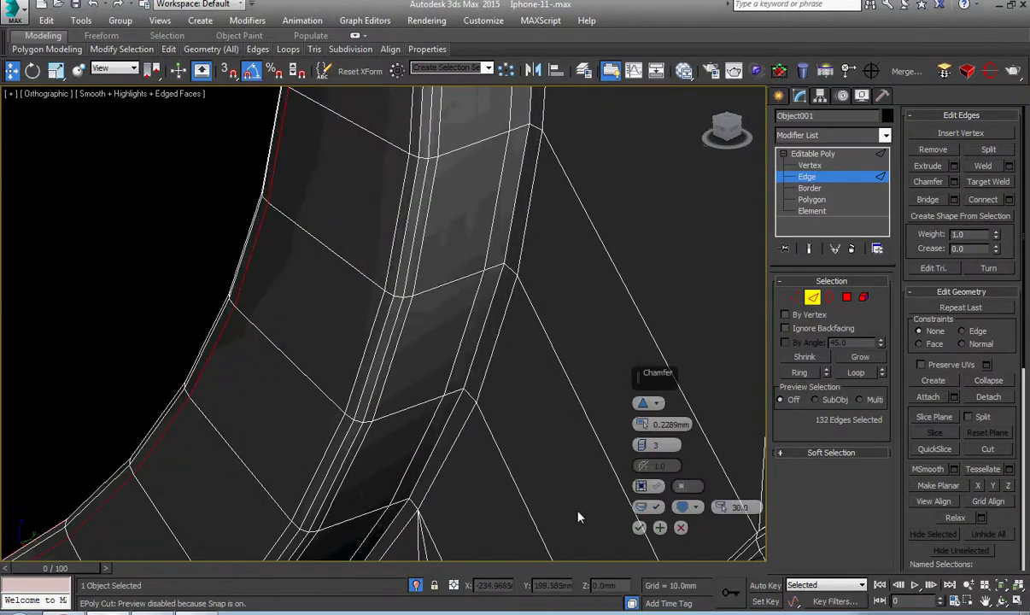
pyautogui.click(638, 528)
pyautogui.scroll(-2, 553, 471)
# Select the whole ring element and go back to the object level.
pyautogui.press('5')
pyautogui.click(531, 434)
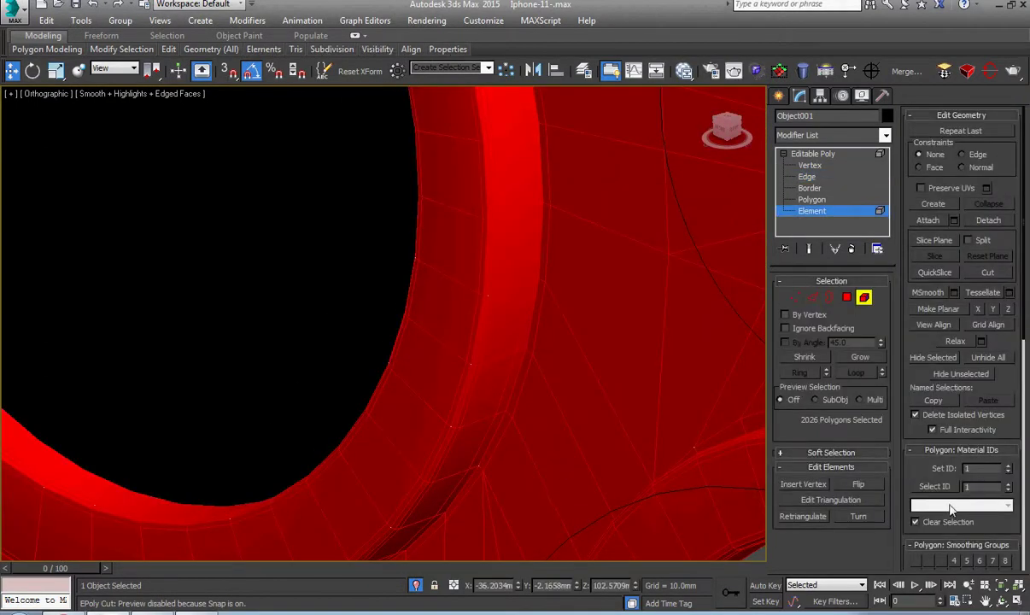
pyautogui.scroll(-2, 957, 350)
pyautogui.scroll(-2, 908, 278)
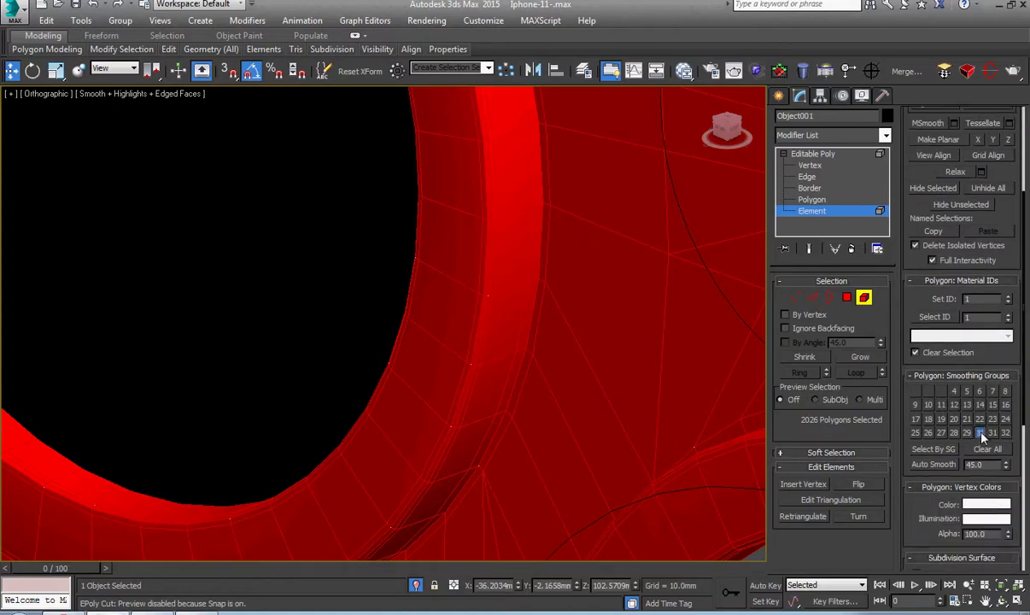
pyautogui.click(813, 155)
# Frame the camera module, zoom in and select the flash hole's border.
pyautogui.press('z')
pyautogui.scroll(2, 563, 265)
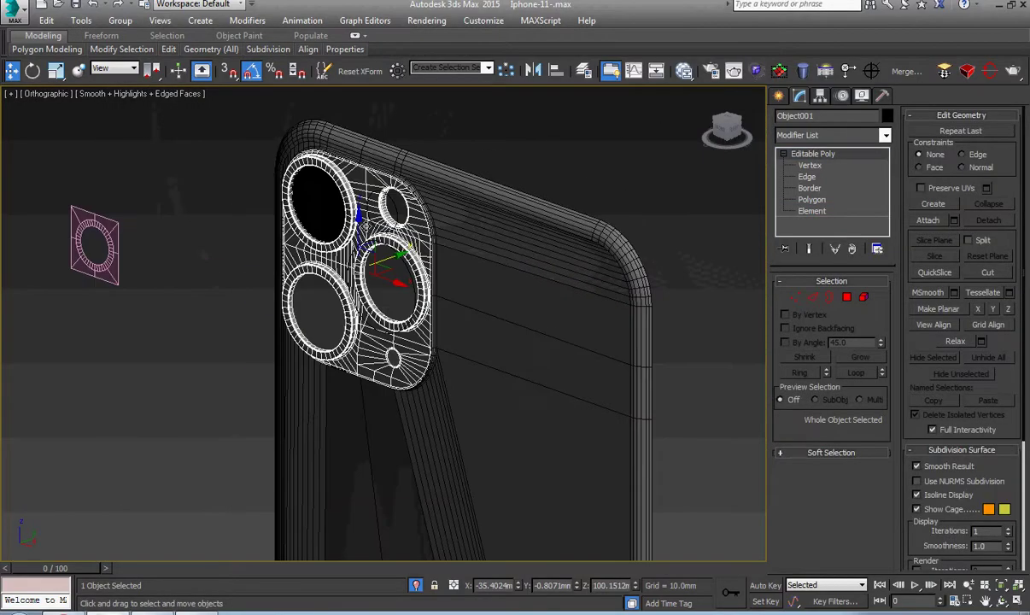
pyautogui.scroll(2, 451, 272)
pyautogui.scroll(2, 451, 271)
pyautogui.scroll(1, 385, 307)
pyautogui.scroll(2, 315, 326)
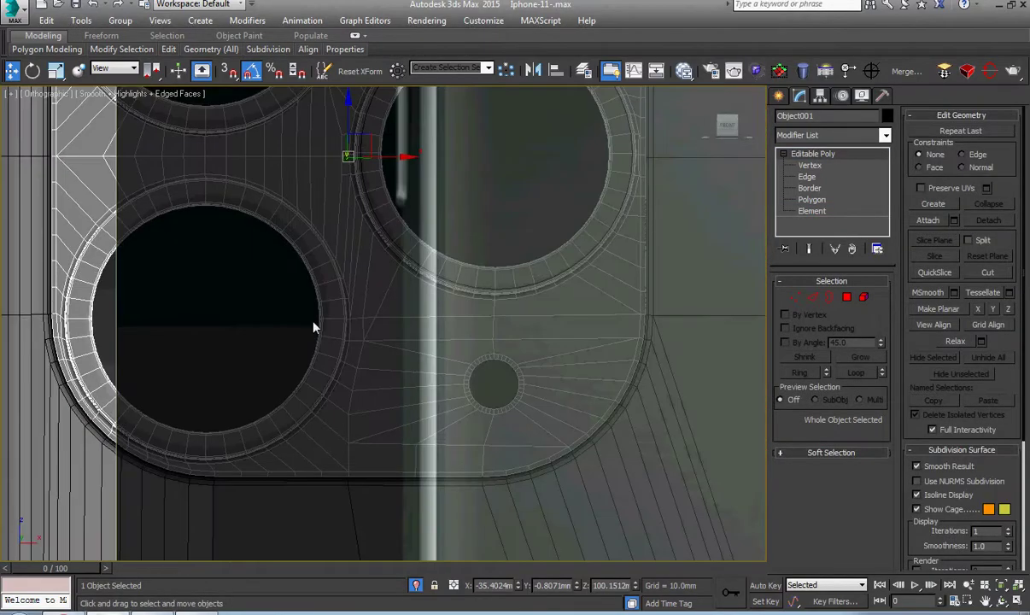
pyautogui.scroll(5, 490, 393)
pyautogui.press('3')
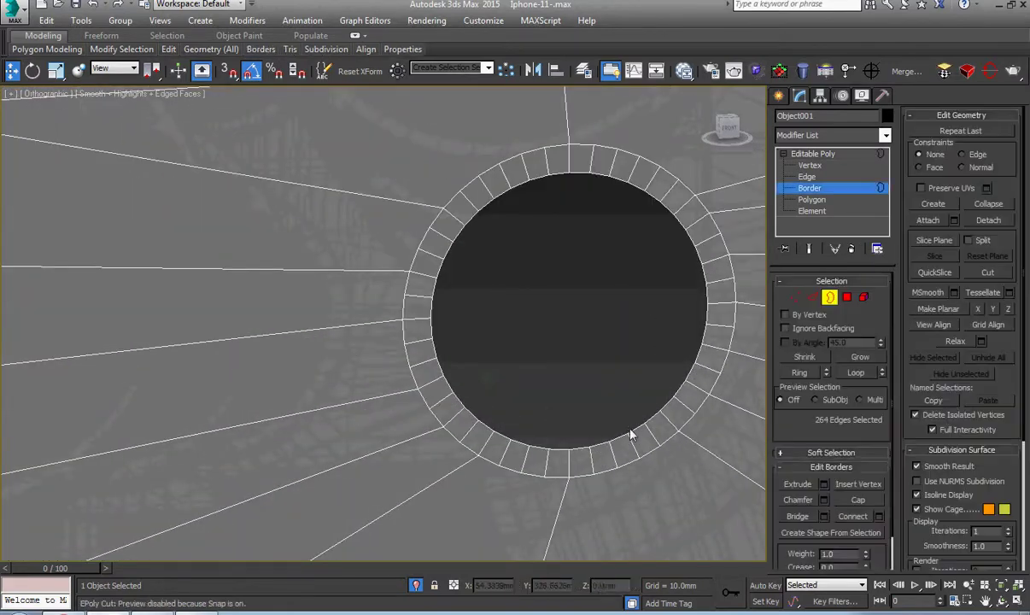
pyautogui.keyDown('alt'); pyautogui.moveTo(561, 416); pyautogui.dragTo(589, 422, button='middle'); pyautogui.keyUp('alt')
pyautogui.click(523, 410)
# Chamfer the flash hole border with a single segment and a smaller amount.
pyautogui.rightClick(407, 292)
pyautogui.click(409, 420)
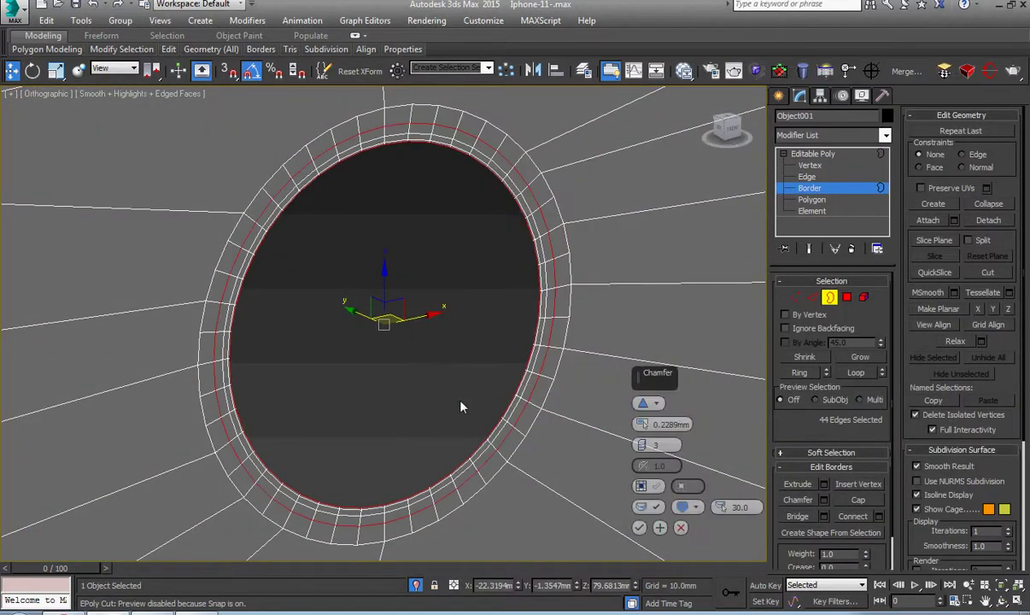
pyautogui.moveTo(655, 443); pyautogui.dragTo(643, 431)
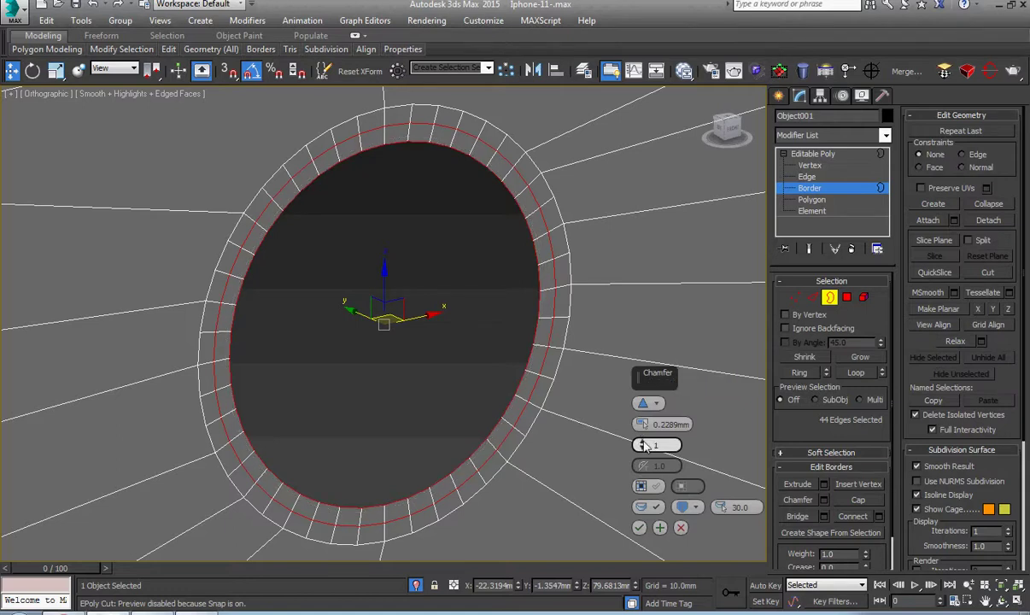
pyautogui.click(639, 527)
# Orbit around the flash hole and keep only its inner border selected.
pyautogui.moveTo(523, 438)
pyautogui.keyDown('alt'); pyautogui.mouseDown(button='middle')
pyautogui.moveTo(479, 402)
pyautogui.moveTo(468, 436)
pyautogui.mouseUp(button='middle'); pyautogui.keyUp('alt')
pyautogui.keyDown('alt'); pyautogui.click(504, 444); pyautogui.keyUp('alt')
pyautogui.scroll(3, 467, 436)
pyautogui.scroll(3, 486, 372)
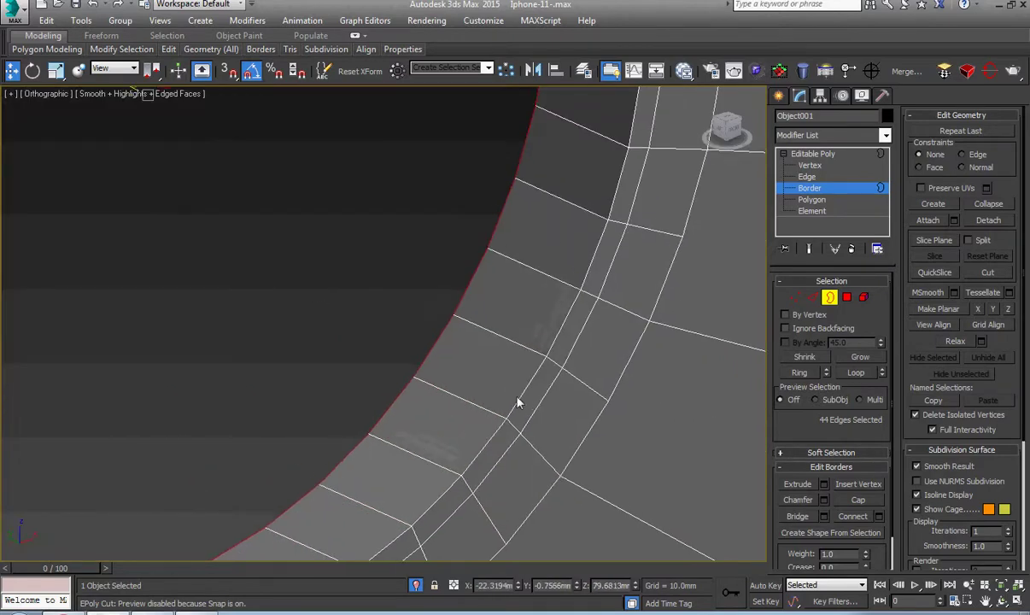
pyautogui.scroll(-3, 490, 408)
pyautogui.scroll(-5, 490, 408)
pyautogui.scroll(-4, 495, 410)
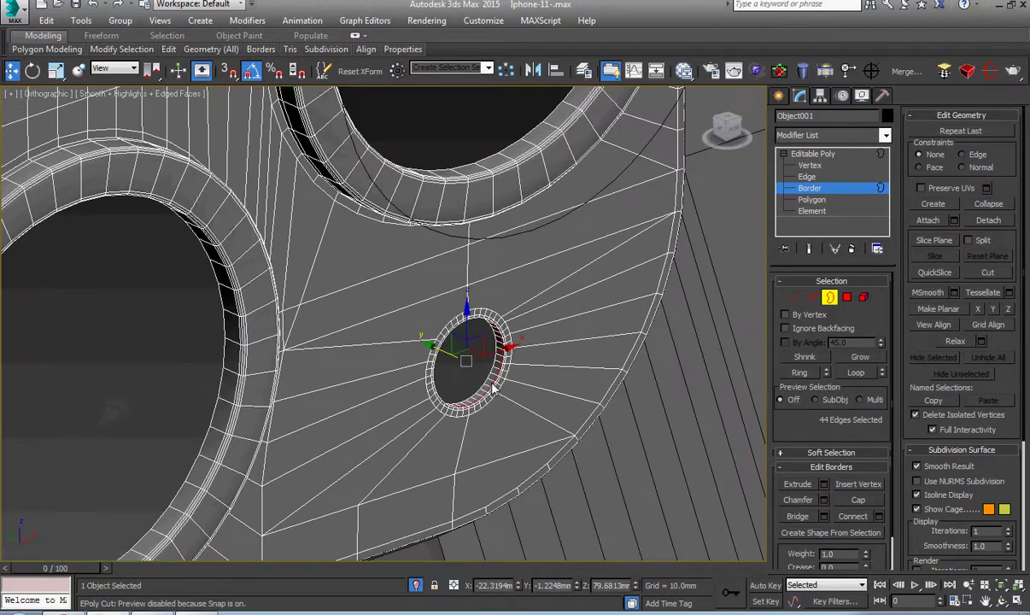
pyautogui.hotkey('alt', 'c')
# Return to the object level and pan and zoom across the lens rings to review them.
pyautogui.press('5')
pyautogui.scroll(-3, 991, 427)
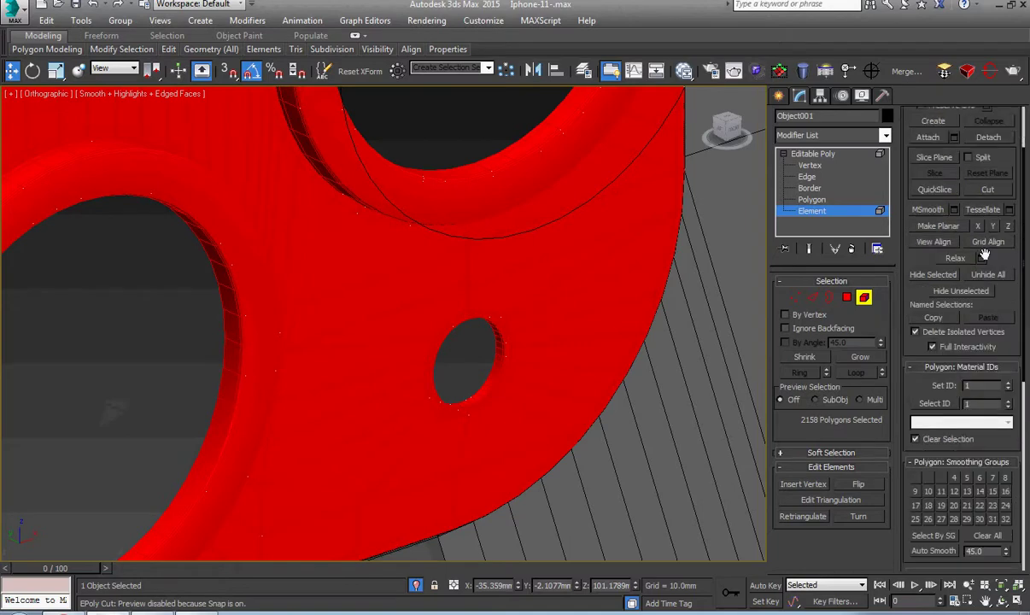
pyautogui.scroll(-3, 963, 365)
pyautogui.click(811, 154)
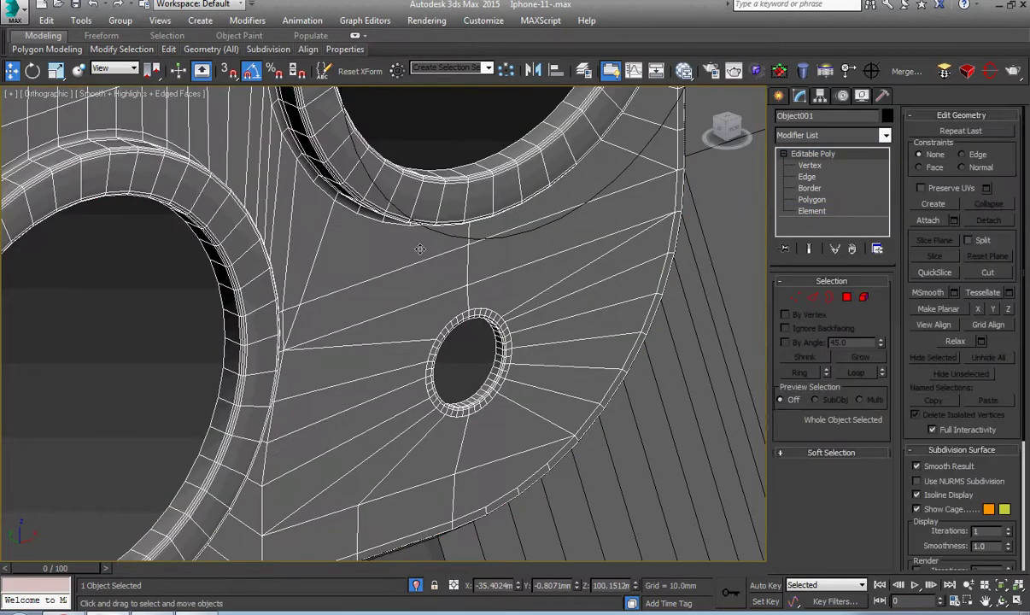
pyautogui.moveTo(338, 169); pyautogui.dragTo(407, 365, button='middle')
pyautogui.scroll(4, 433, 388)
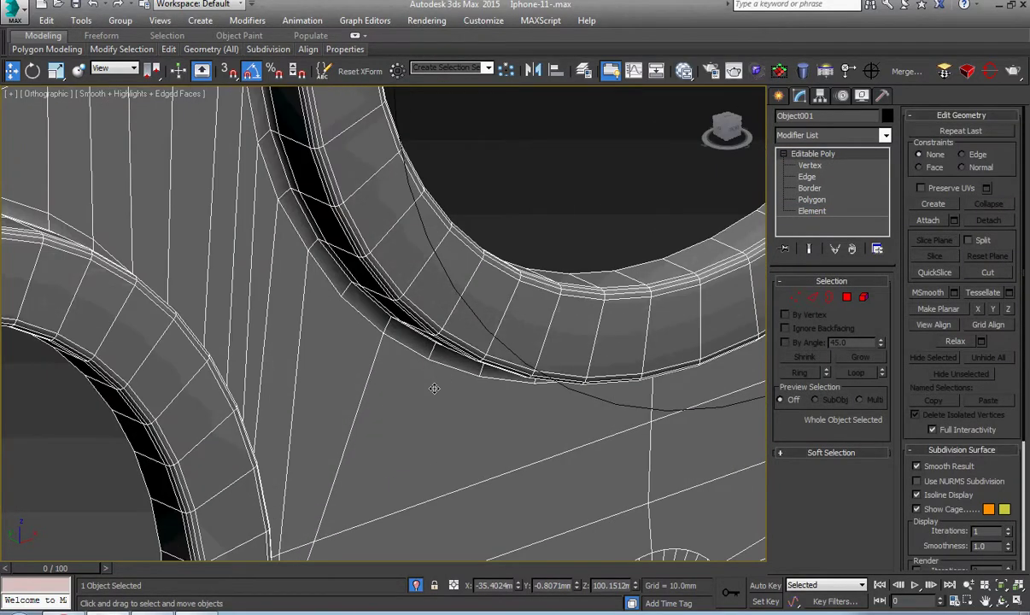
pyautogui.scroll(-5, 433, 386)
pyautogui.scroll(4, 401, 308)
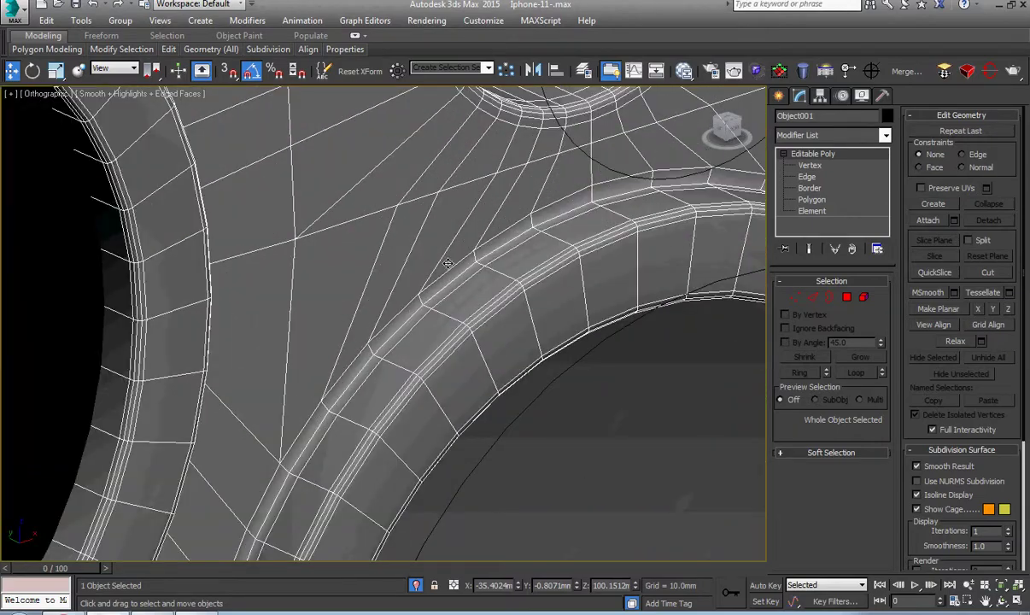
pyautogui.scroll(-3, 422, 248)
pyautogui.scroll(-1, 474, 264)
pyautogui.scroll(2, 444, 256)
pyautogui.scroll(2, 390, 229)
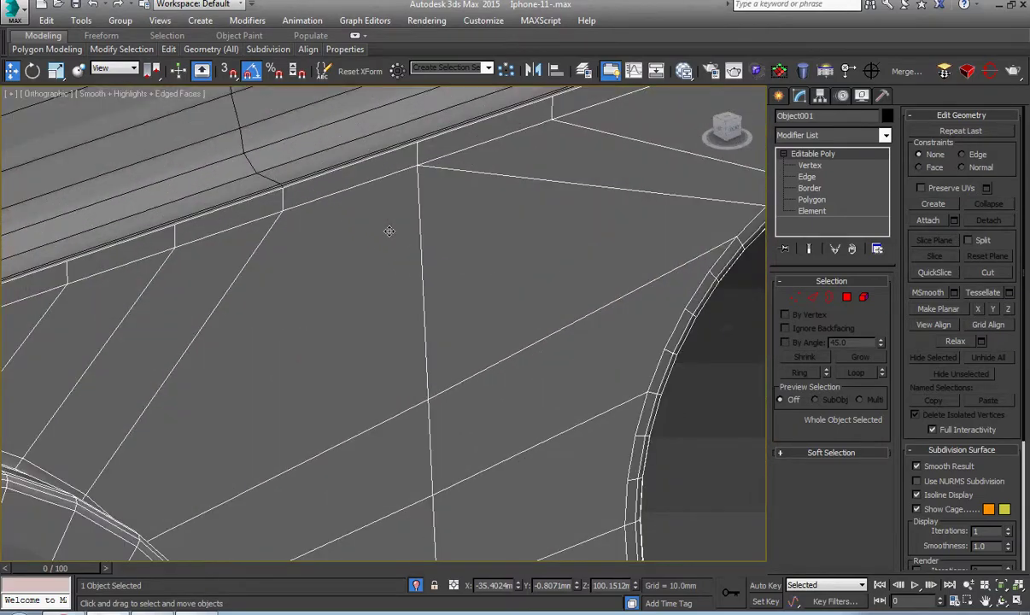
pyautogui.scroll(-6, 386, 228)
pyautogui.scroll(1, 365, 394)
# Bring up the apple.com iPhone 11 Pro page and scroll to the 'Система камер Pro' camera close-up.
pyautogui.click(124, 612)
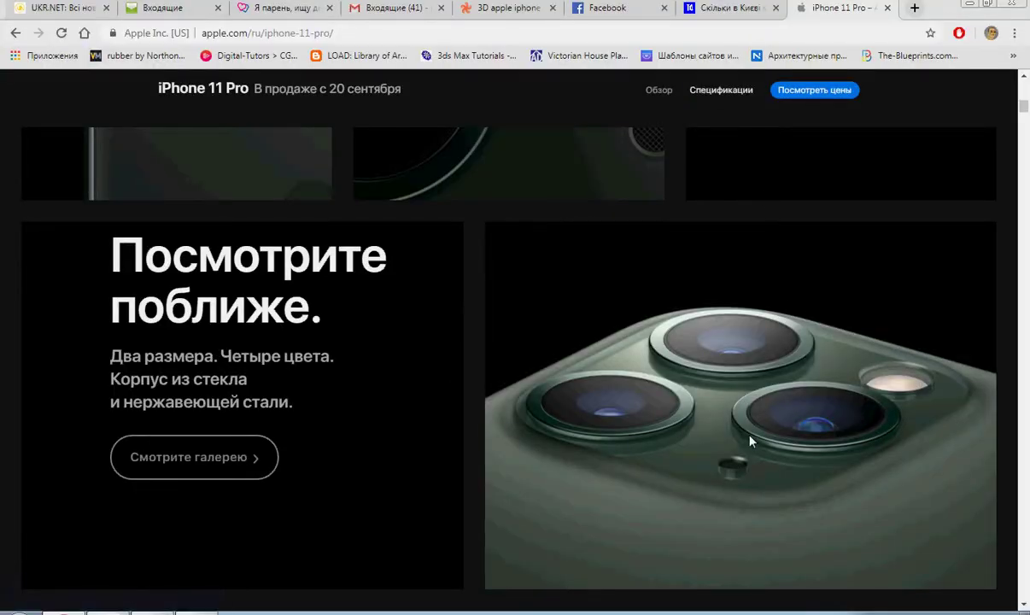
pyautogui.scroll(-2, 750, 442)
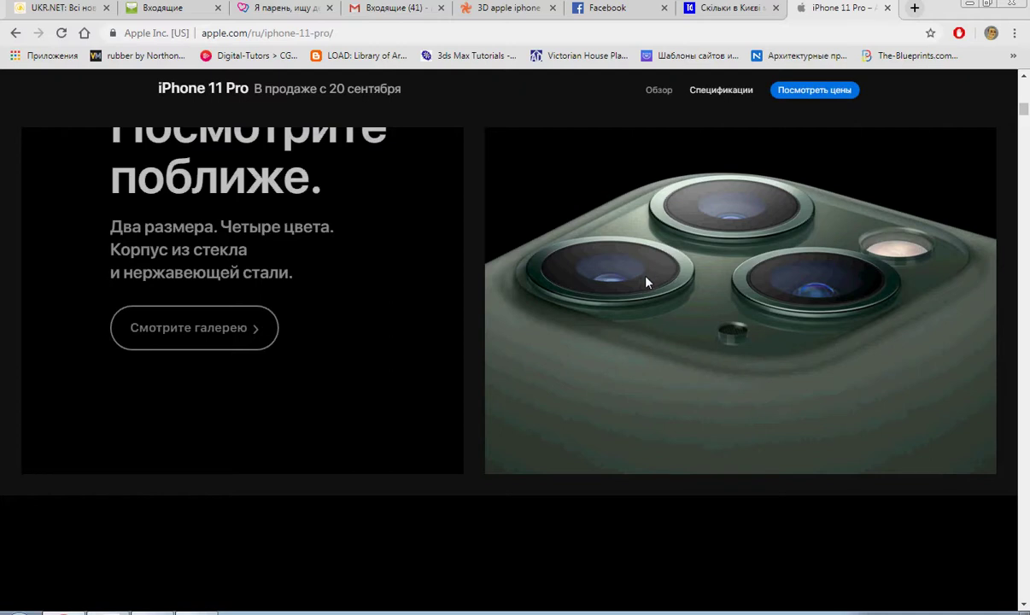
pyautogui.scroll(-4, 622, 281)
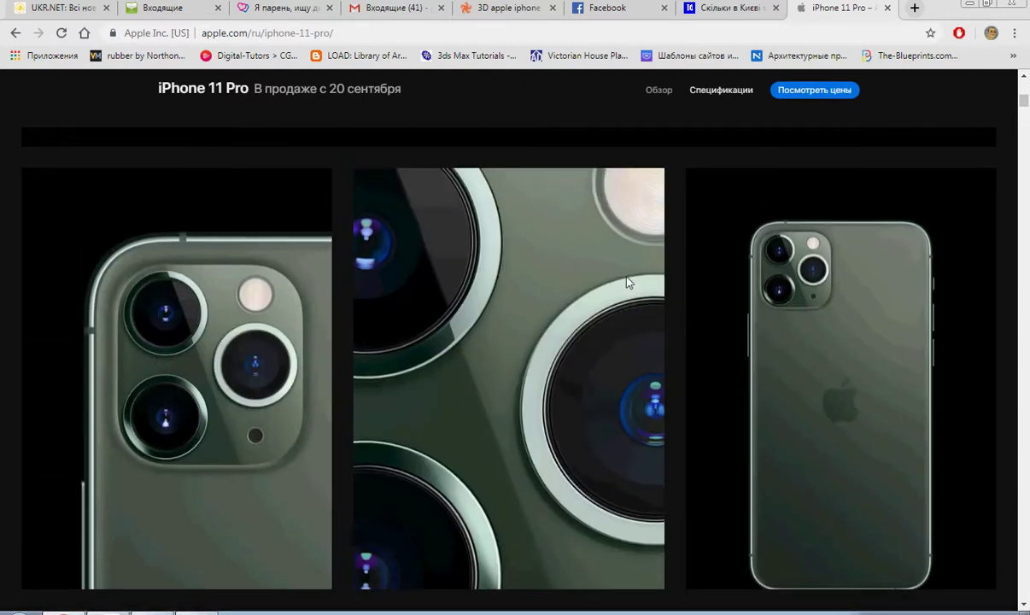
pyautogui.scroll(1, 628, 282)
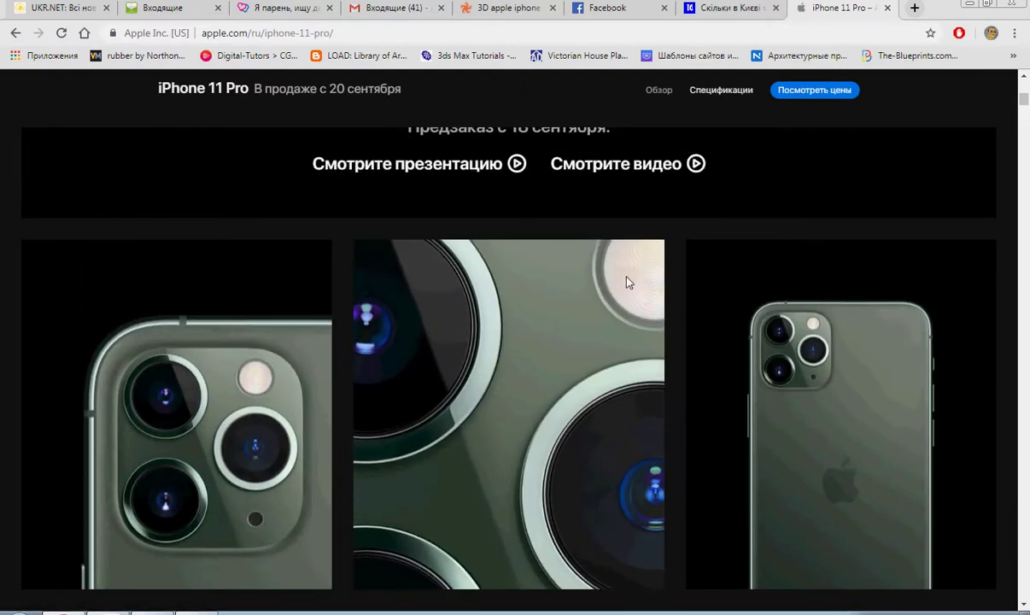
pyautogui.scroll(-3, 628, 282)
pyautogui.scroll(-2, 627, 282)
pyautogui.scroll(-2, 627, 282)
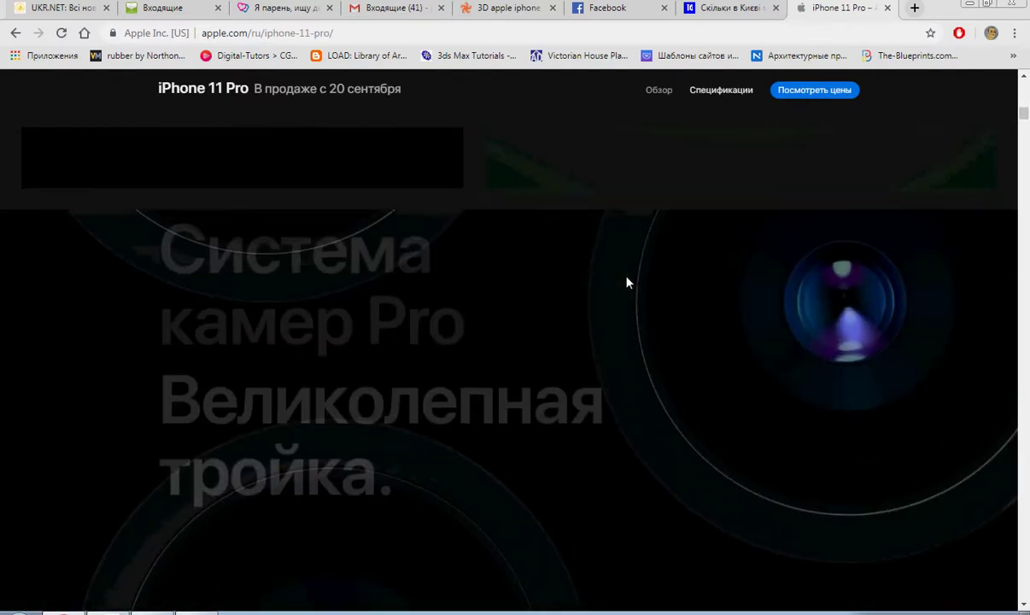
pyautogui.scroll(-2, 628, 282)
pyautogui.scroll(-2, 628, 282)
pyautogui.scroll(-1, 628, 282)
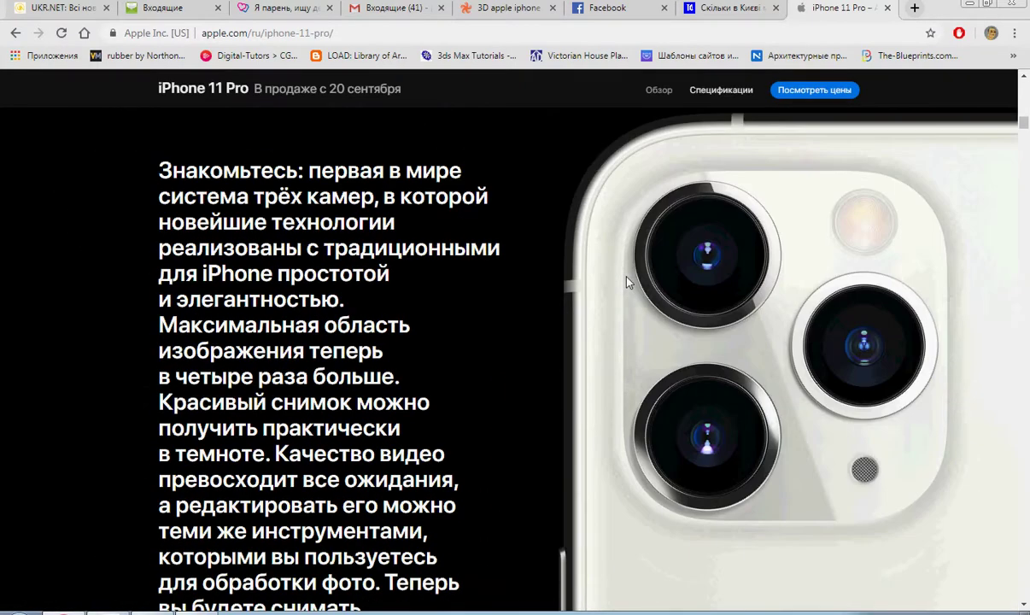
pyautogui.scroll(-1, 628, 282)
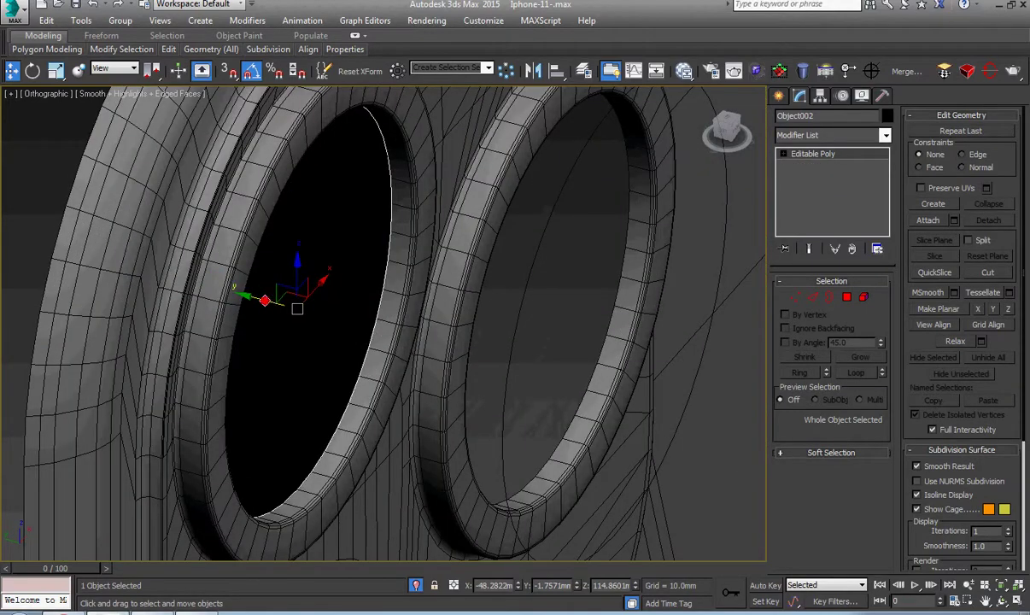
# Move Object002 along Y from about -1.76 to -3.03.
pyautogui.moveTo(258, 318); pyautogui.dragTo(280, 325)
pyautogui.scroll(3, 280, 324)
pyautogui.scroll(5, 67, 401)
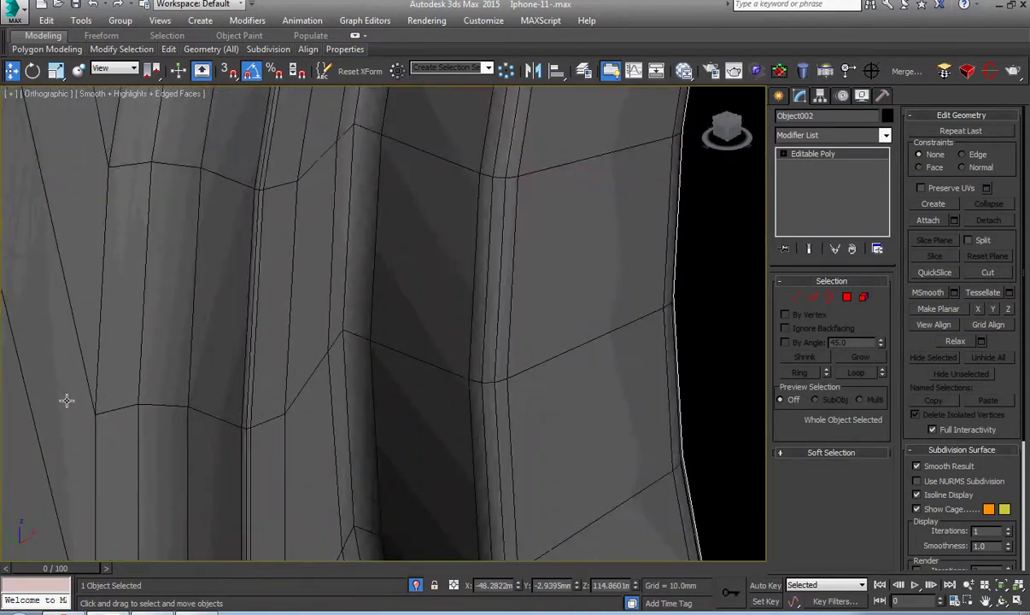
pyautogui.scroll(-5, 322, 406)
# Inspect the lens ring in Front and Top views, then return to the angled view.
pyautogui.press('f')
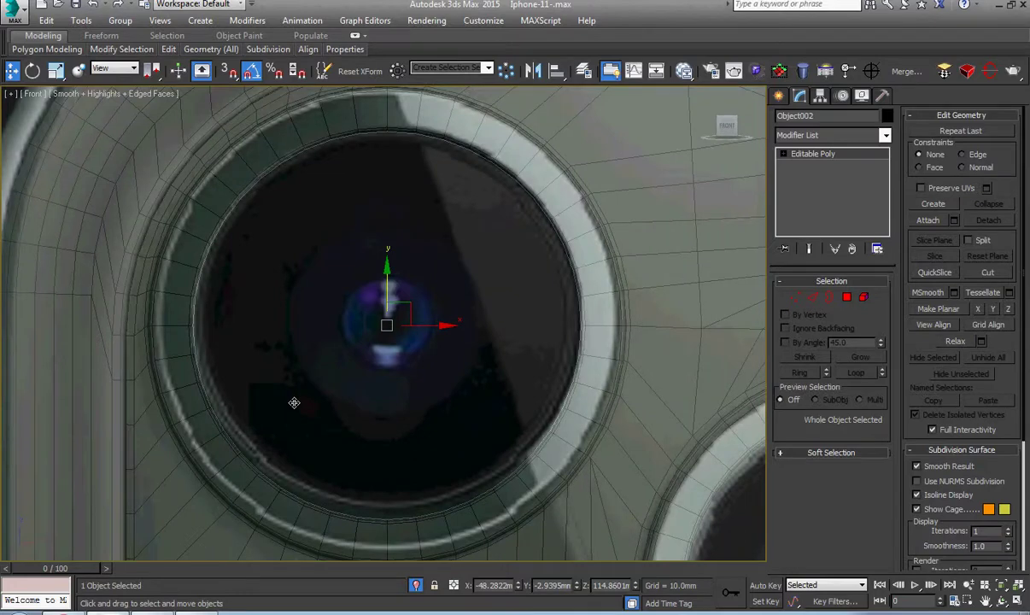
pyautogui.moveTo(294, 402)
pyautogui.keyDown('alt'); pyautogui.mouseDown(button='middle')
pyautogui.moveTo(322, 410)
pyautogui.moveTo(398, 291)
pyautogui.mouseUp(button='middle'); pyautogui.keyUp('alt')
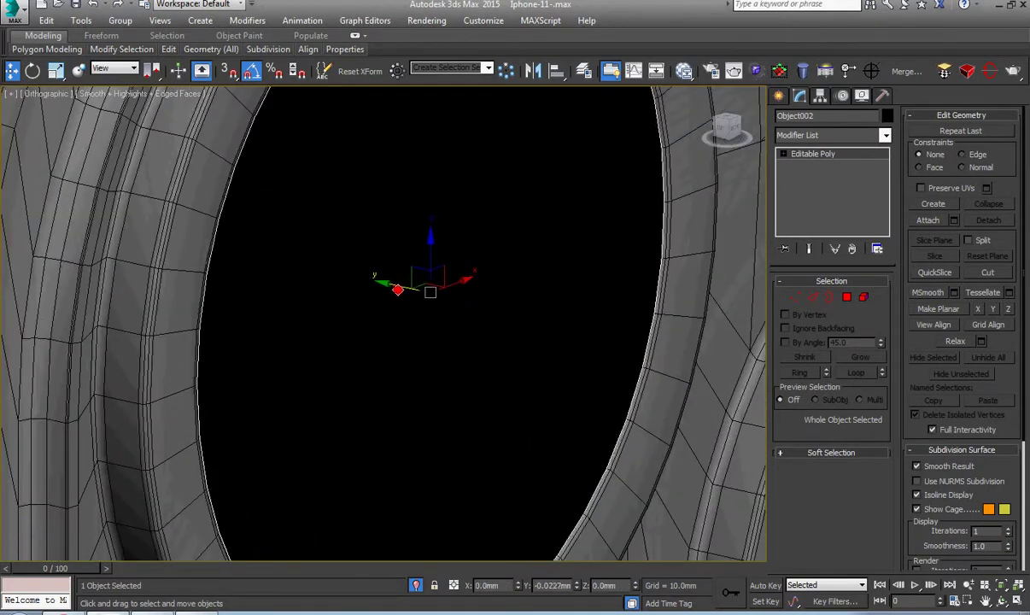
pyautogui.press('t')
pyautogui.scroll(2, 396, 291)
pyautogui.scroll(3, 389, 307)
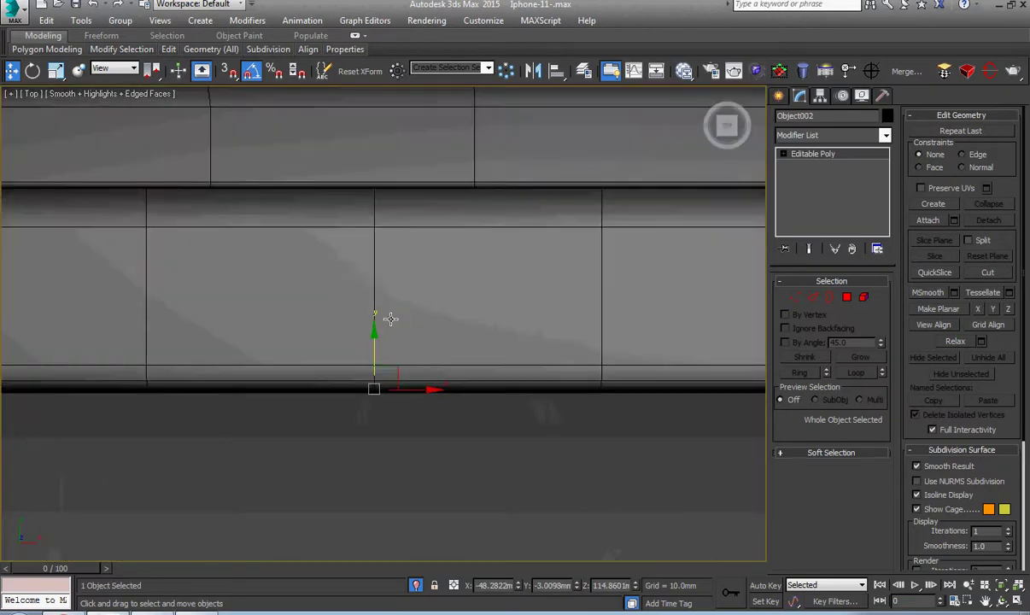
pyautogui.scroll(3, 376, 384)
pyautogui.scroll(-2, 369, 444)
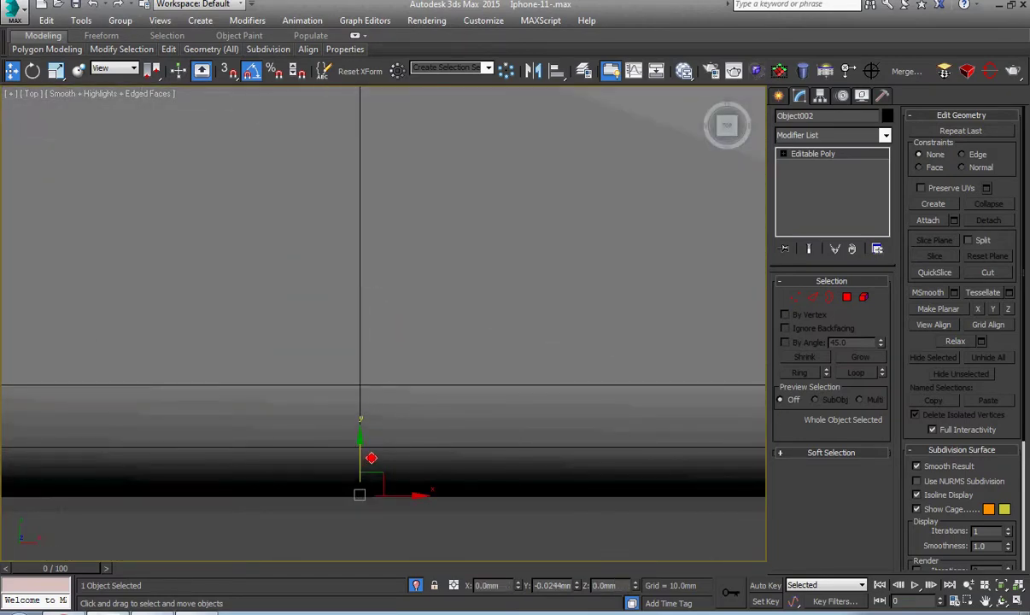
pyautogui.scroll(-2, 368, 460)
pyautogui.hotkey('shift', 'z')
pyautogui.hotkey('shift', 'z')
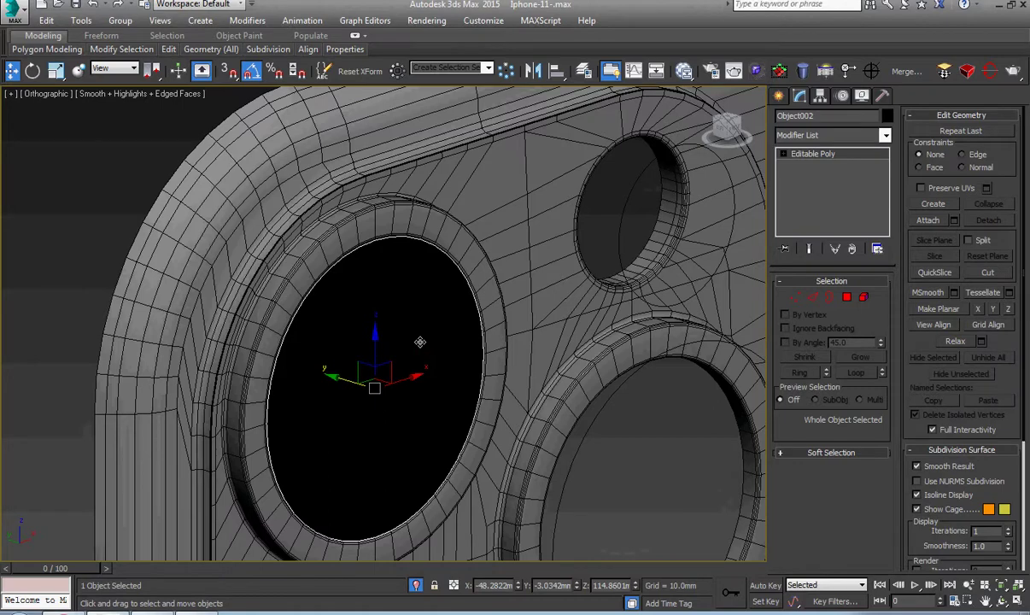
# Inset the polygon covering the first lens opening.
pyautogui.press('4')
pyautogui.click(419, 342)
pyautogui.rightClick(418, 272)
pyautogui.click(282, 340)
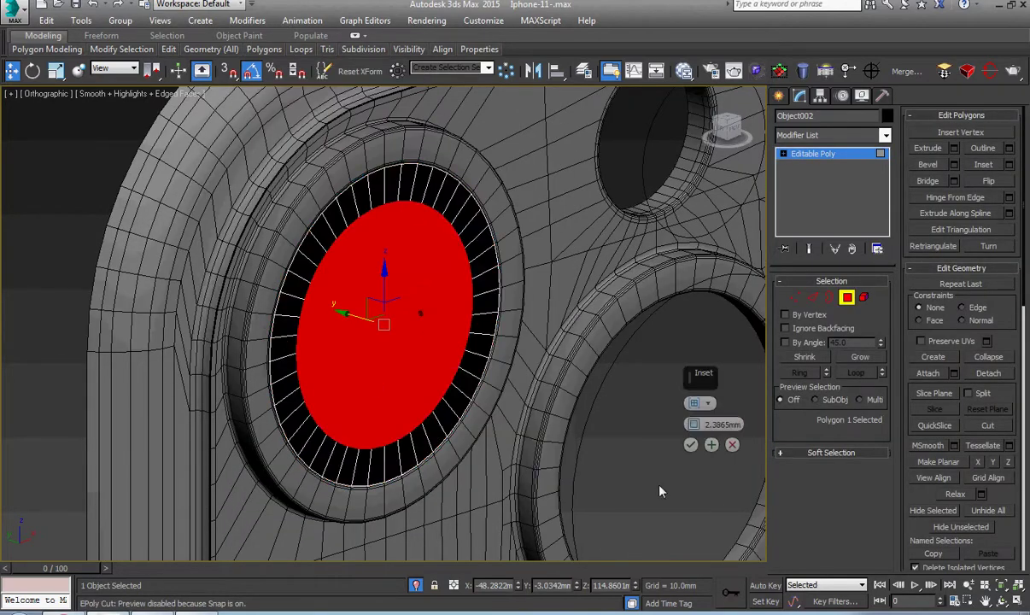
pyautogui.click(690, 445)
# In Front view, scale the lens vertex ring uniformly to about 102% via Scale Type-In.
pyautogui.press('4')
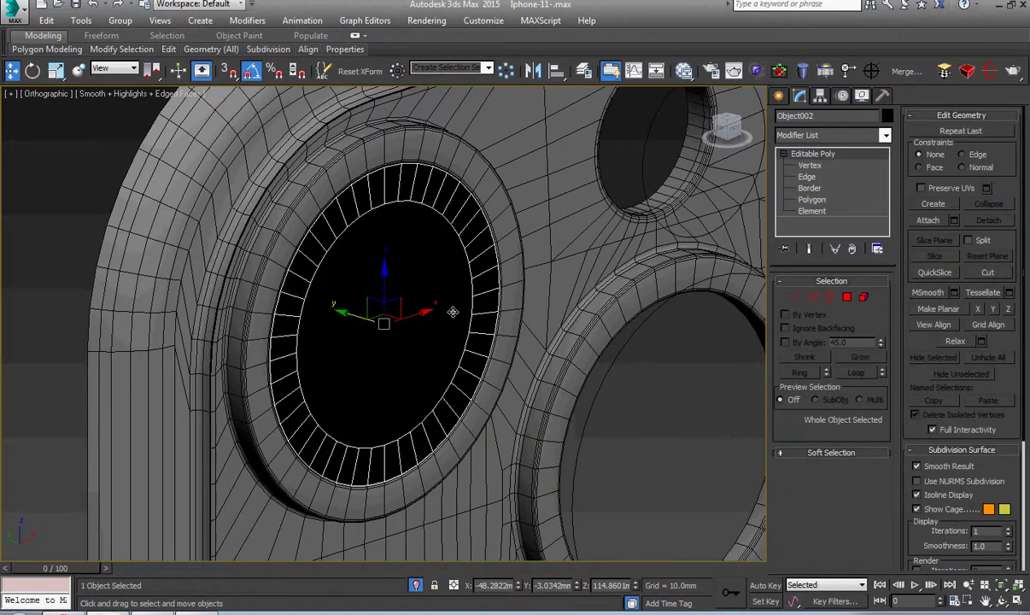
pyautogui.press('f')
pyautogui.press('x')
pyautogui.press('Escape')
pyautogui.press('z')
pyautogui.moveTo(410, 281); pyautogui.dragTo(425, 327, button='middle')
pyautogui.rightClick(415, 290)
pyautogui.click(559, 323)
pyautogui.moveTo(601, 283); pyautogui.dragTo(602, 263)
pyautogui.click(604, 249)
pyautogui.rightClick(423, 267)
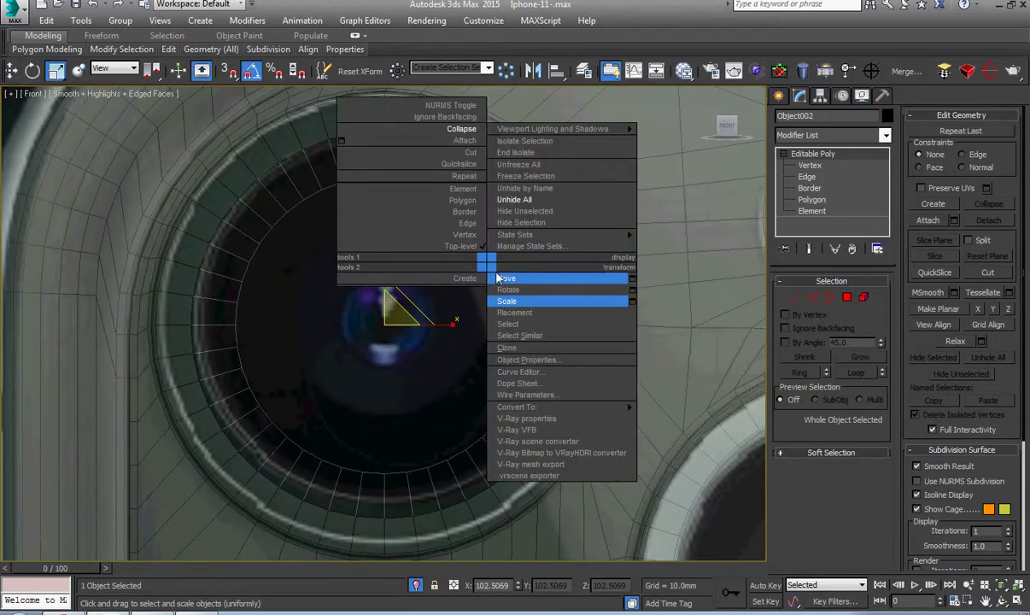
pyautogui.click(460, 284)
pyautogui.scroll(2, 246, 296)
# Scale the central lens polygon down to about 66%.
pyautogui.press('4')
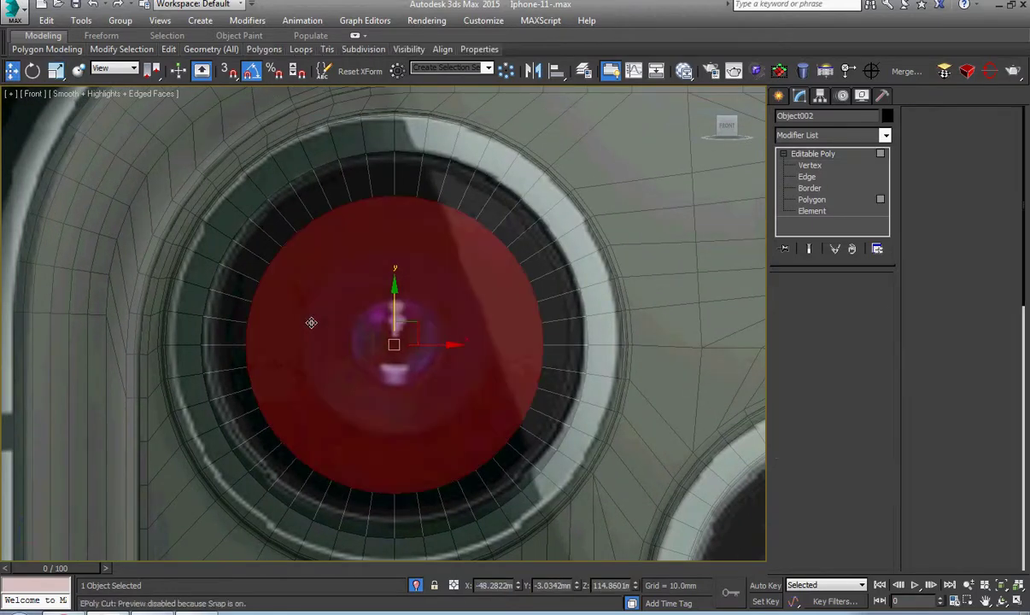
pyautogui.rightClick(321, 289)
pyautogui.click(333, 360)
pyautogui.moveTo(405, 353); pyautogui.dragTo(406, 378)
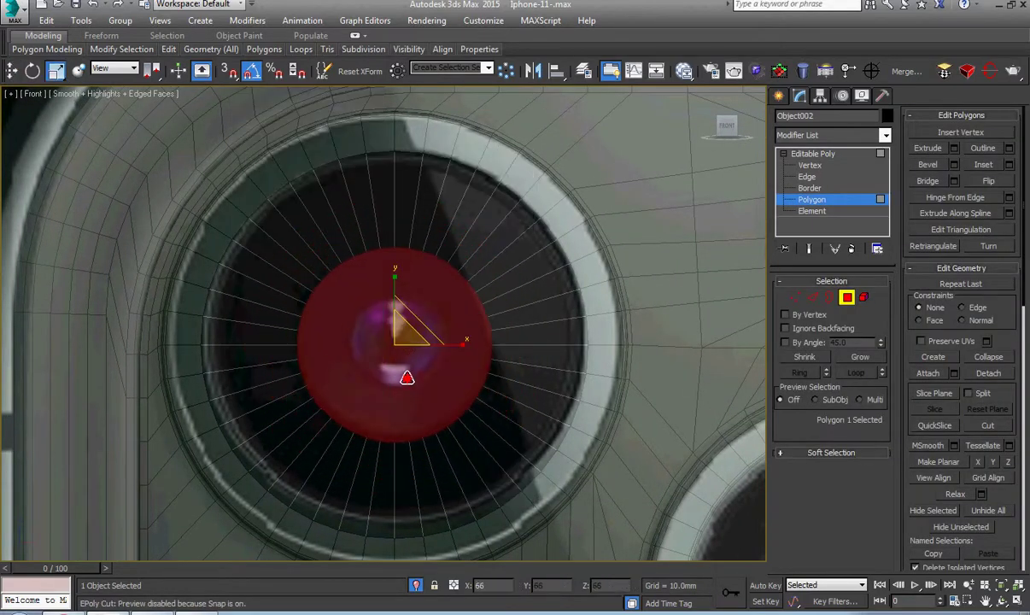
# Inset the central disc again by about 2.3865mm.
pyautogui.keyDown('alt'); pyautogui.moveTo(406, 377); pyautogui.dragTo(444, 409, button='middle'); pyautogui.keyUp('alt')
pyautogui.scroll(-3, 443, 409)
pyautogui.scroll(4, 412, 376)
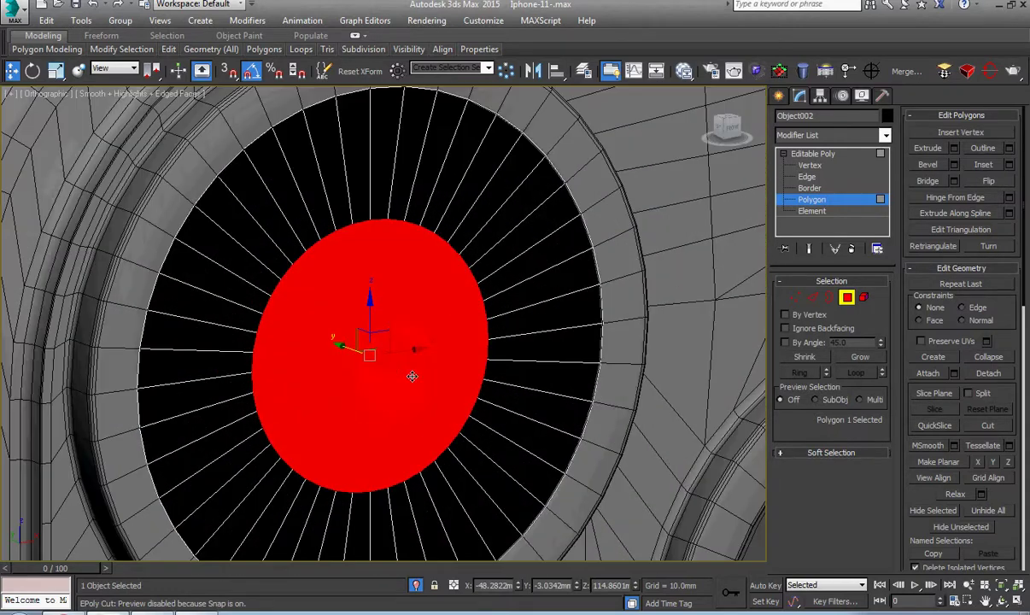
pyautogui.rightClick(472, 308)
pyautogui.click(337, 380)
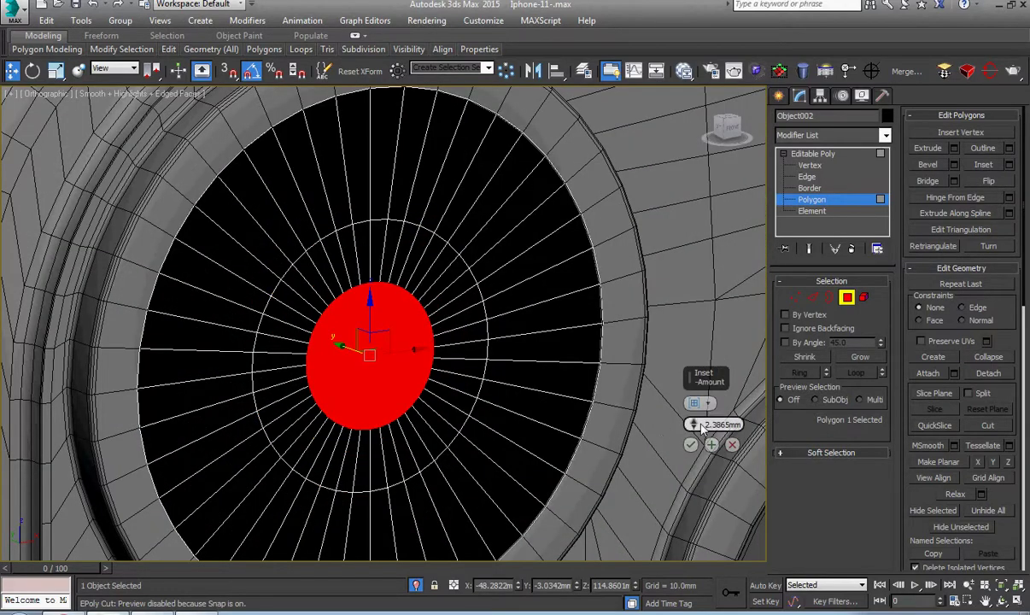
pyautogui.moveTo(696, 420); pyautogui.dragTo(694, 424)
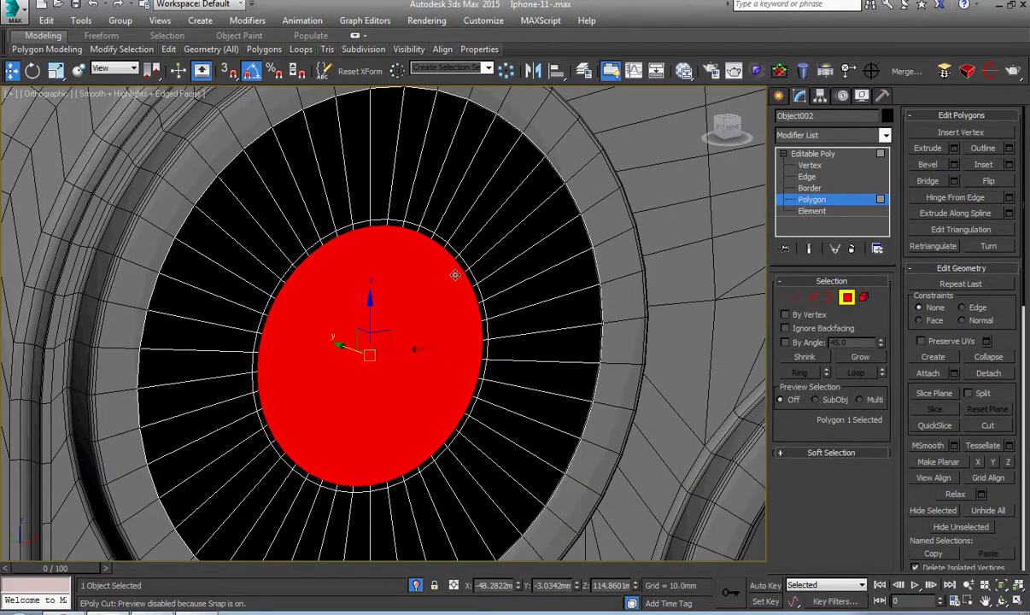
# Commit the inset and delete the central disc polygon.
pyautogui.click(690, 444)
pyautogui.moveTo(458, 264); pyautogui.dragTo(473, 349, button='middle')
pyautogui.press('Delete')
# Chamfer the hole's border by 0.2743mm.
pyautogui.press('3')
pyautogui.click(548, 228)
pyautogui.rightClick(553, 226)
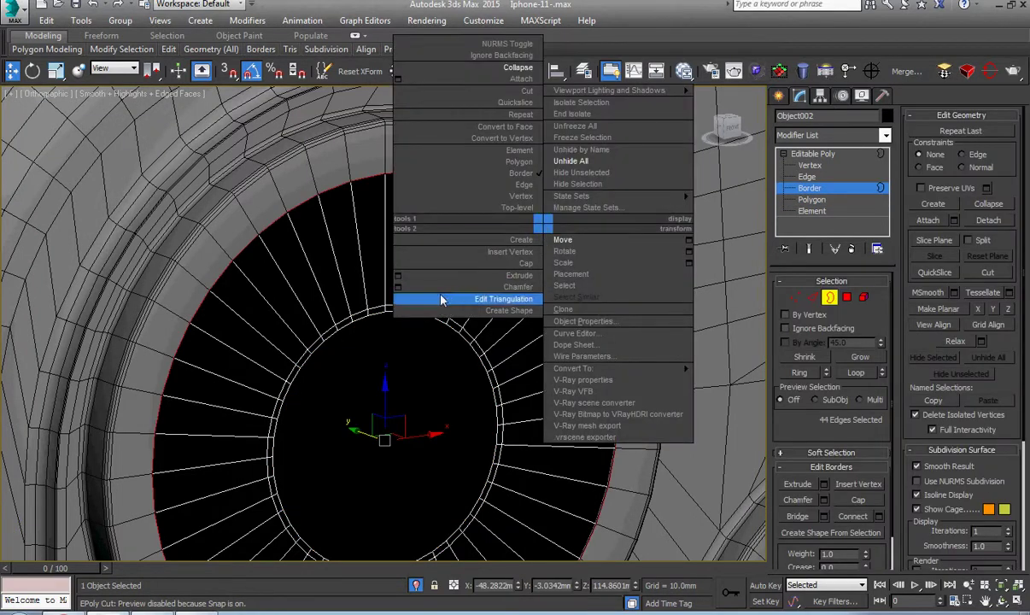
pyautogui.click(401, 293)
pyautogui.moveTo(642, 424); pyautogui.dragTo(623, 438)
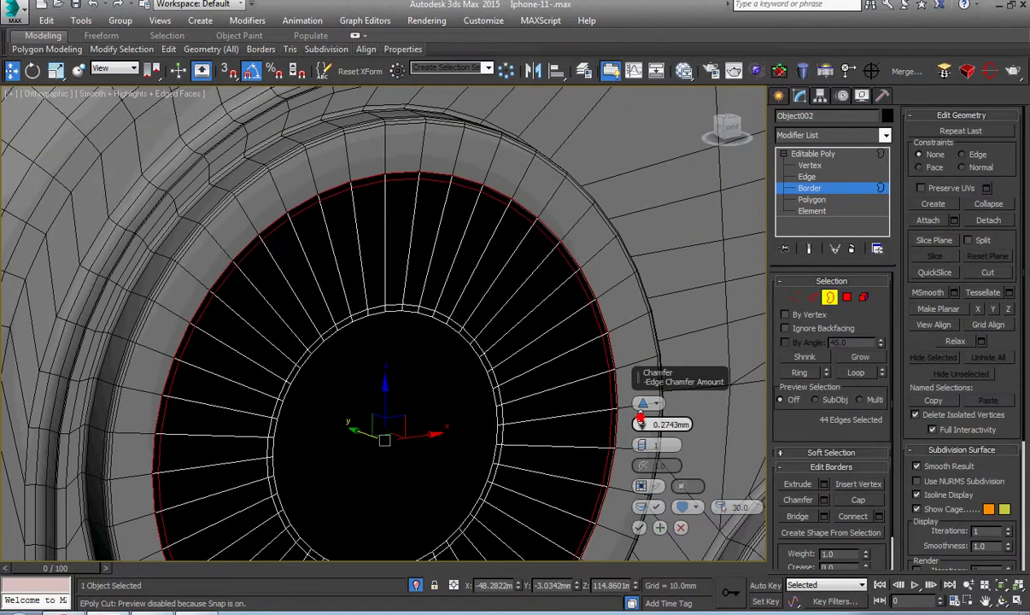
pyautogui.click(639, 527)
# Select the hole's full border loop and cap it with a single new face.
pyautogui.click(806, 176)
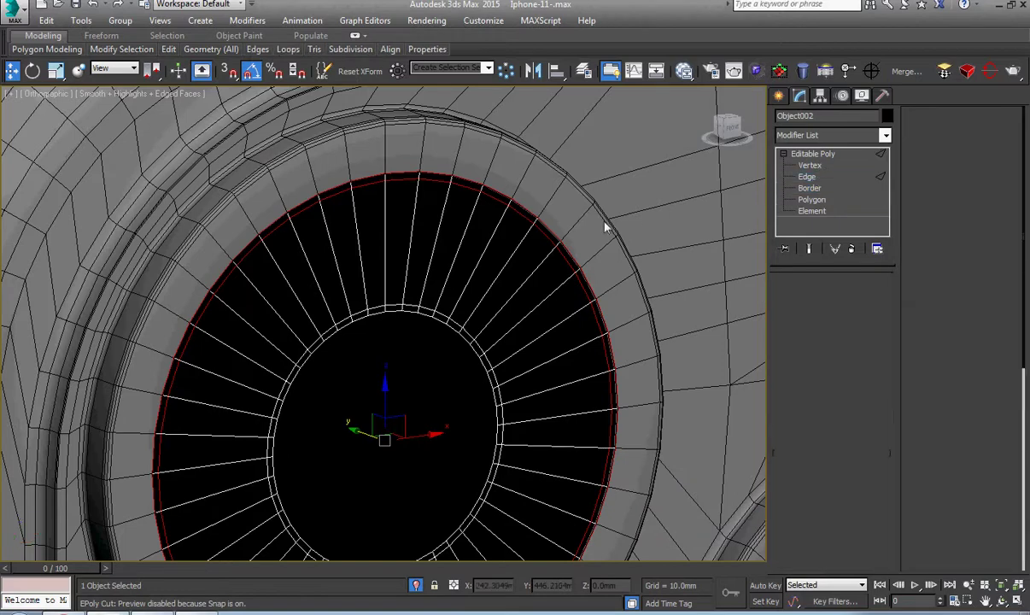
pyautogui.click(567, 248)
pyautogui.press('3')
pyautogui.keyDown('alt'); pyautogui.moveTo(571, 256); pyautogui.dragTo(593, 299, button='middle'); pyautogui.keyUp('alt')
pyautogui.click(589, 297)
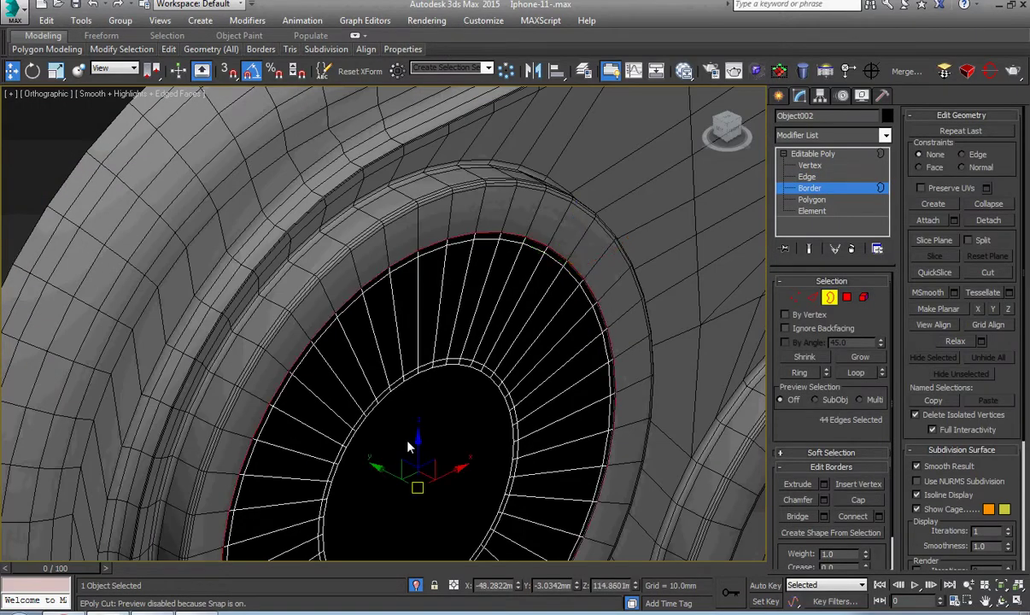
pyautogui.moveTo(380, 471); pyautogui.dragTo(376, 401, button='middle')
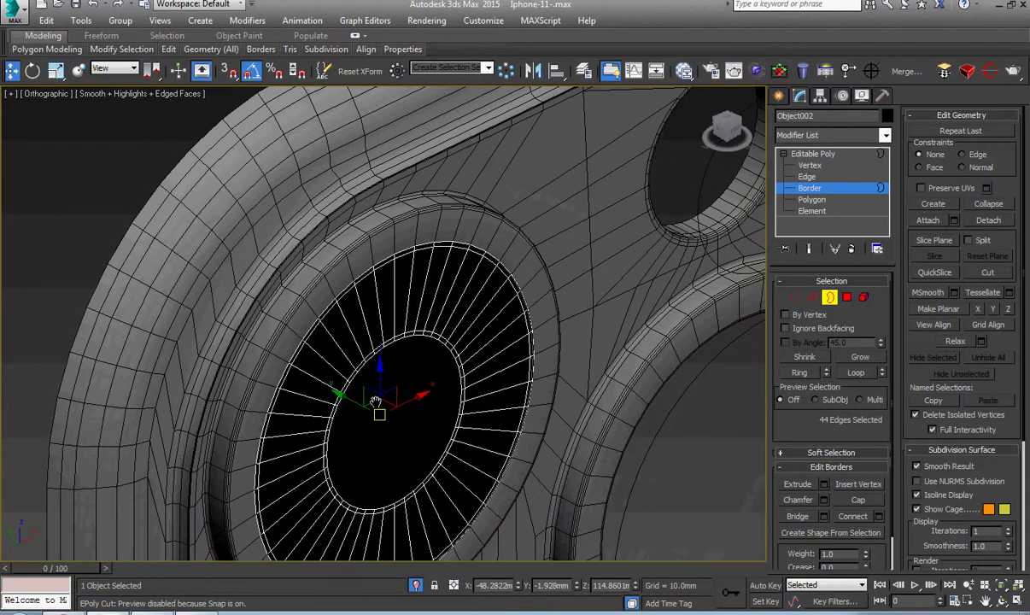
pyautogui.hotkey('alt', 'p')
pyautogui.press('4')
pyautogui.scroll(3, 385, 423)
# Inset the cap polygon.
pyautogui.rightClick(480, 251)
pyautogui.click(375, 306)
pyautogui.click(650, 418)
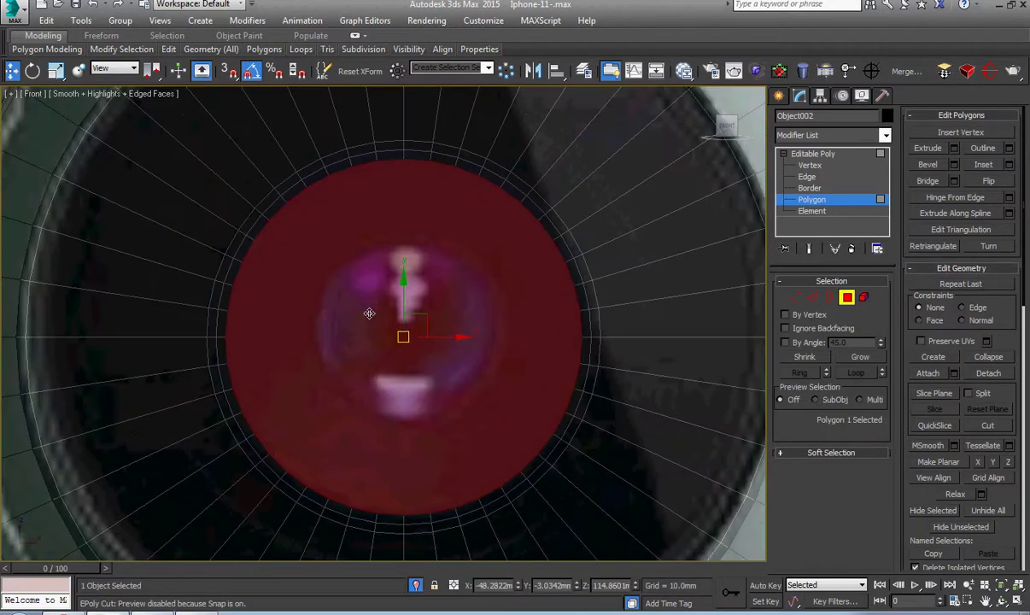
pyautogui.keyDown('alt'); pyautogui.moveTo(369, 316); pyautogui.dragTo(409, 346, button='middle'); pyautogui.keyUp('alt')
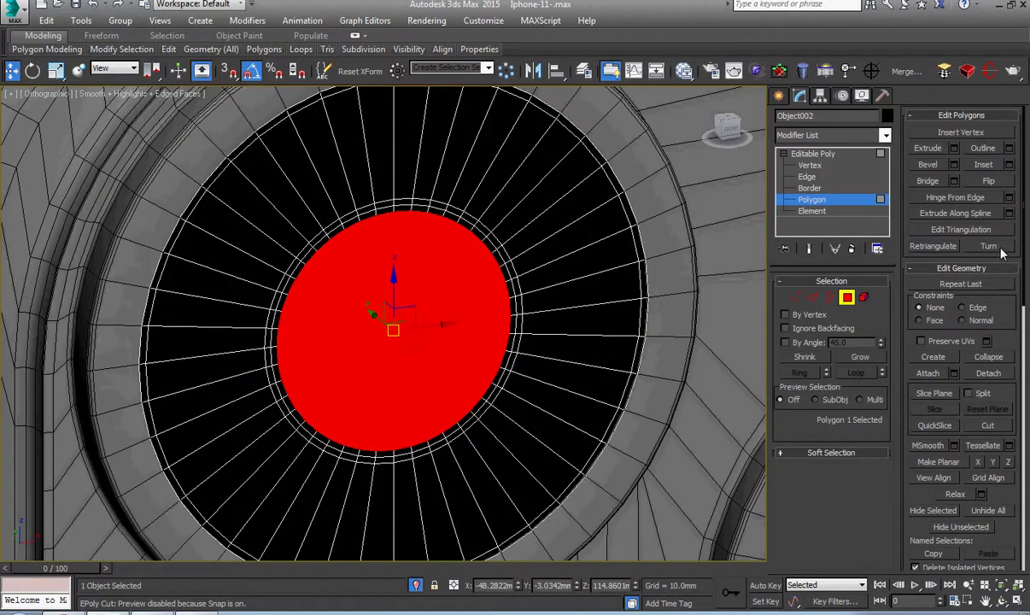
# Detach the cap as Object003, then attach it back to Object002.
pyautogui.click(987, 373)
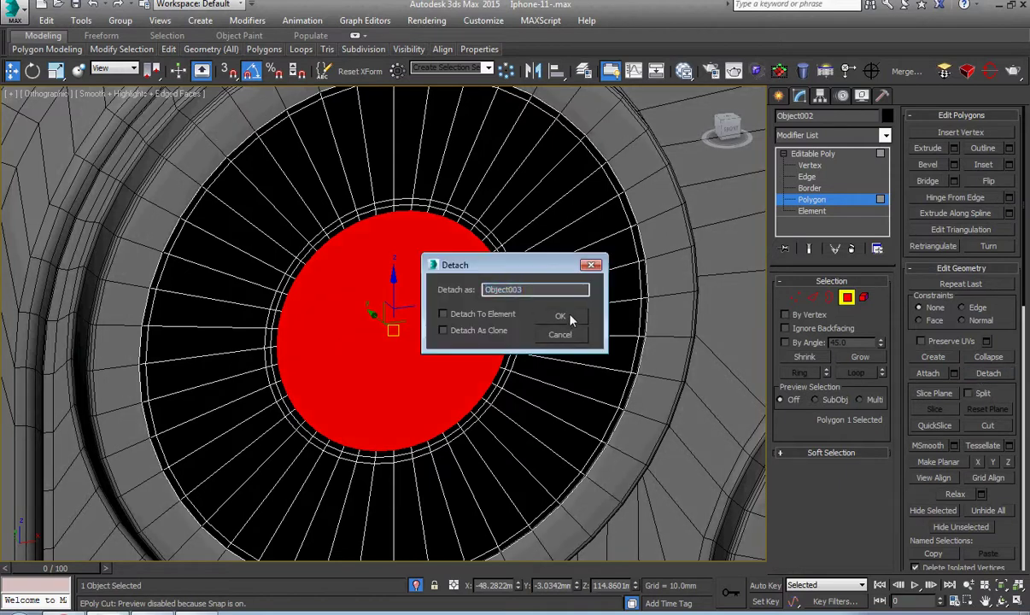
pyautogui.click(560, 316)
pyautogui.click(812, 154)
pyautogui.click(493, 303)
pyautogui.click(543, 306)
pyautogui.click(934, 222)
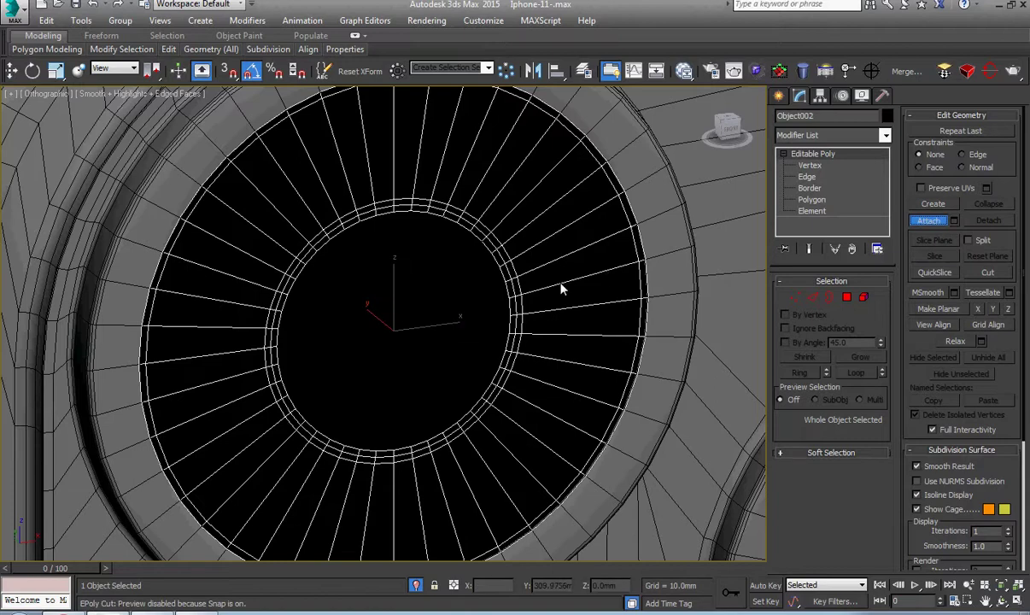
pyautogui.click(495, 297)
# Weld all of Object002's vertices at 0.1mm, reducing 352 vertices to 308.
pyautogui.press('1')
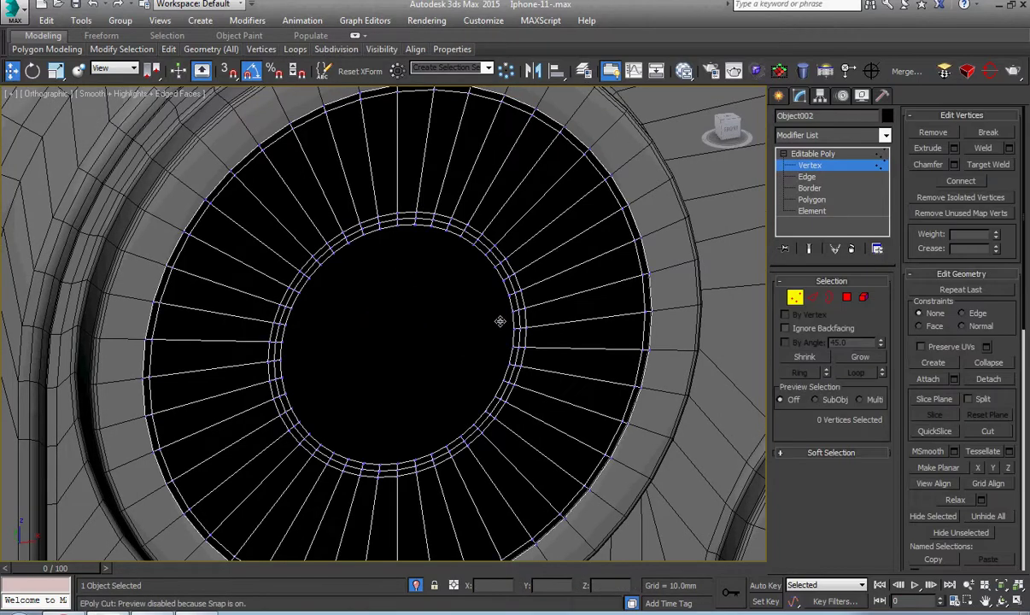
pyautogui.rightClick(514, 321)
pyautogui.click(374, 391)
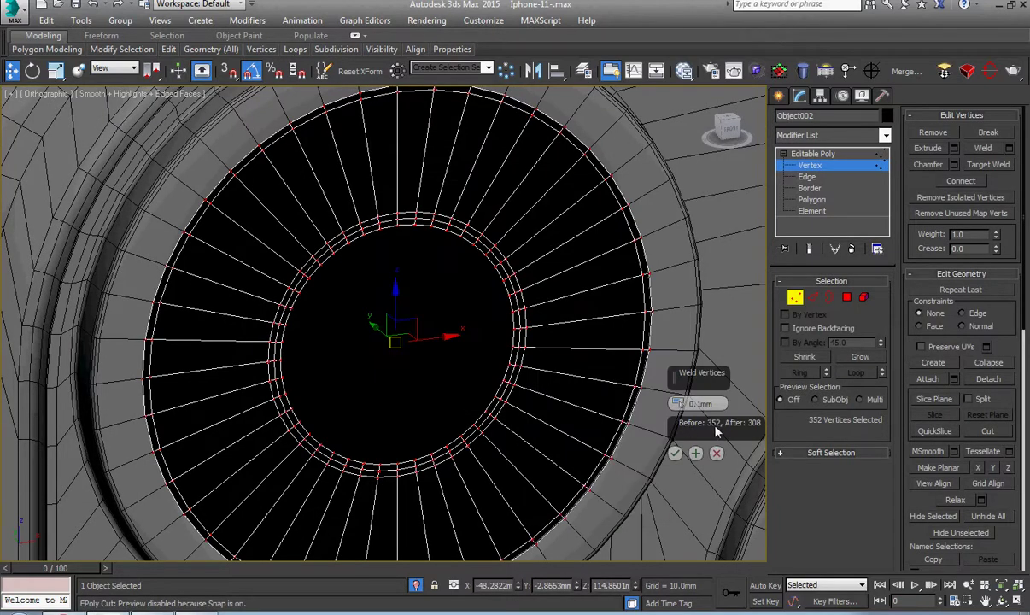
pyautogui.click(675, 452)
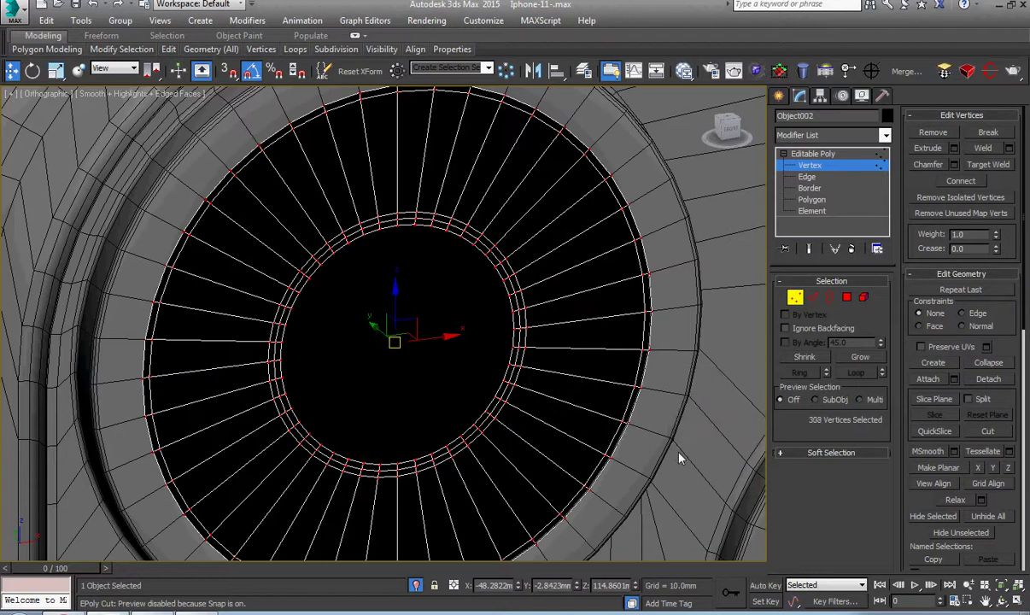
# Inset the inner disc polygon to make it smaller.
pyautogui.click(812, 199)
pyautogui.rightClick(499, 366)
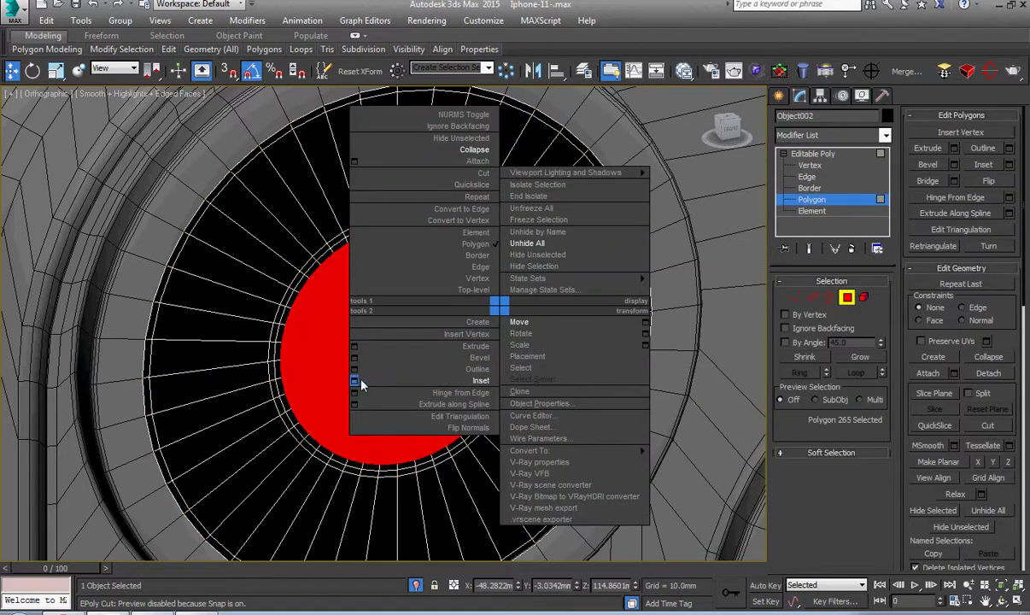
pyautogui.click(356, 379)
pyautogui.moveTo(693, 424); pyautogui.dragTo(687, 396)
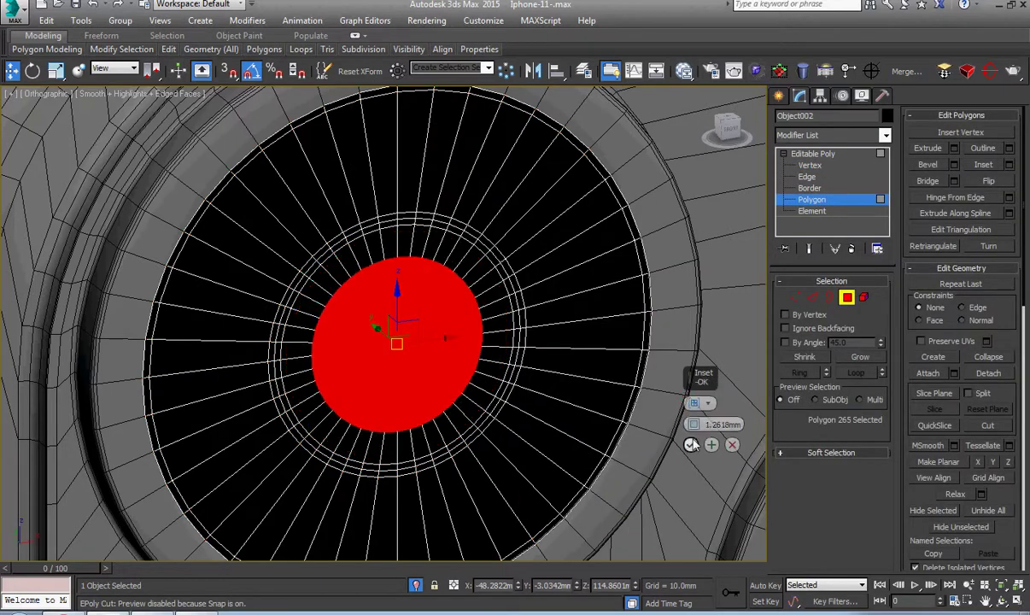
pyautogui.click(690, 444)
pyautogui.moveTo(499, 429); pyautogui.dragTo(497, 460, button='middle')
# Collapse the inner disc to a single centre vertex and return to object level.
pyautogui.press('f')
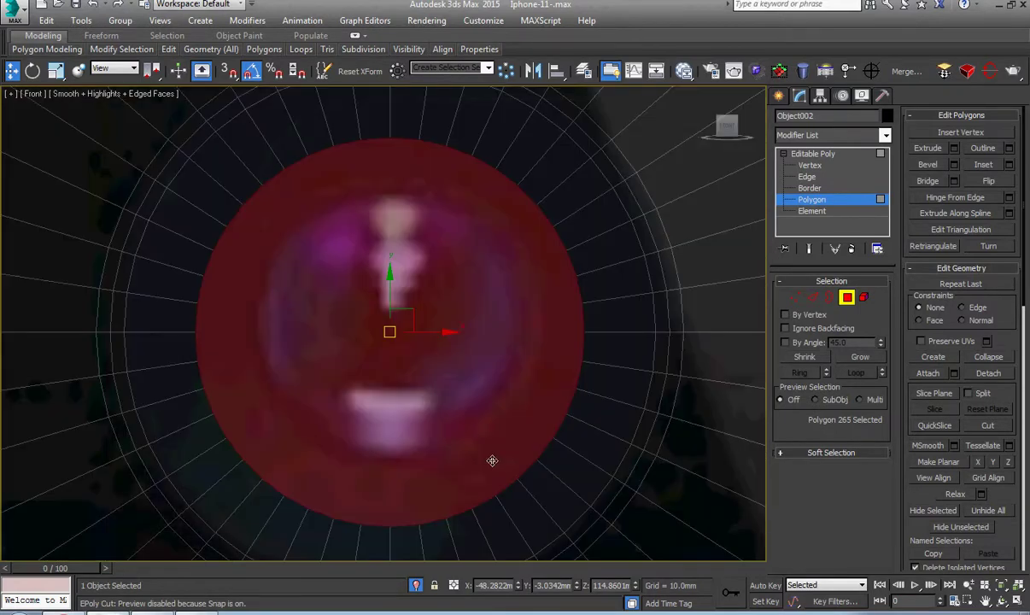
pyautogui.rightClick(490, 394)
pyautogui.click(466, 234)
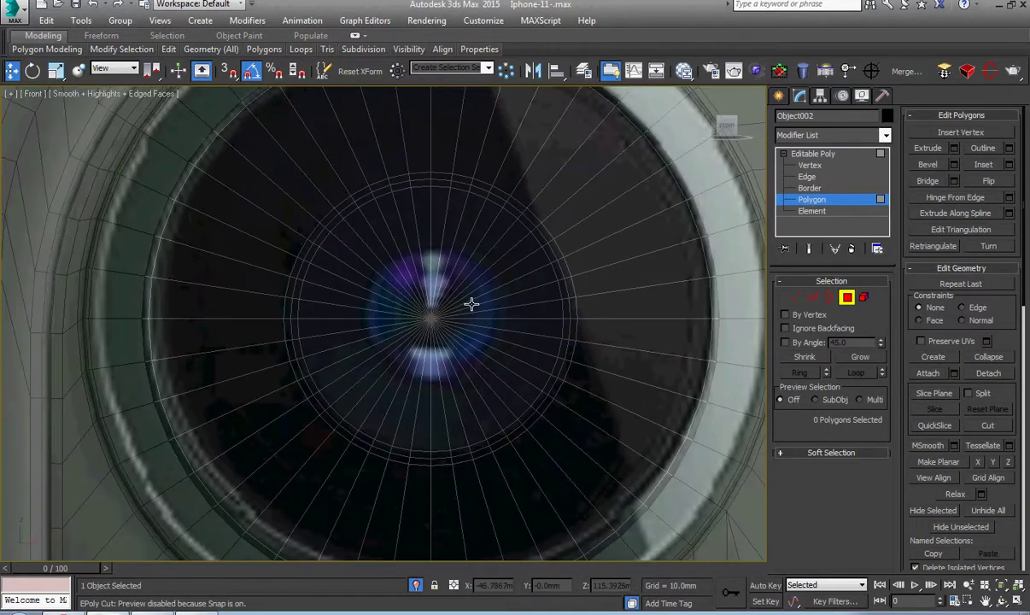
pyautogui.press('1')
pyautogui.click(431, 316)
pyautogui.keyDown('alt'); pyautogui.moveTo(370, 291); pyautogui.dragTo(452, 386, button='middle'); pyautogui.keyUp('alt')
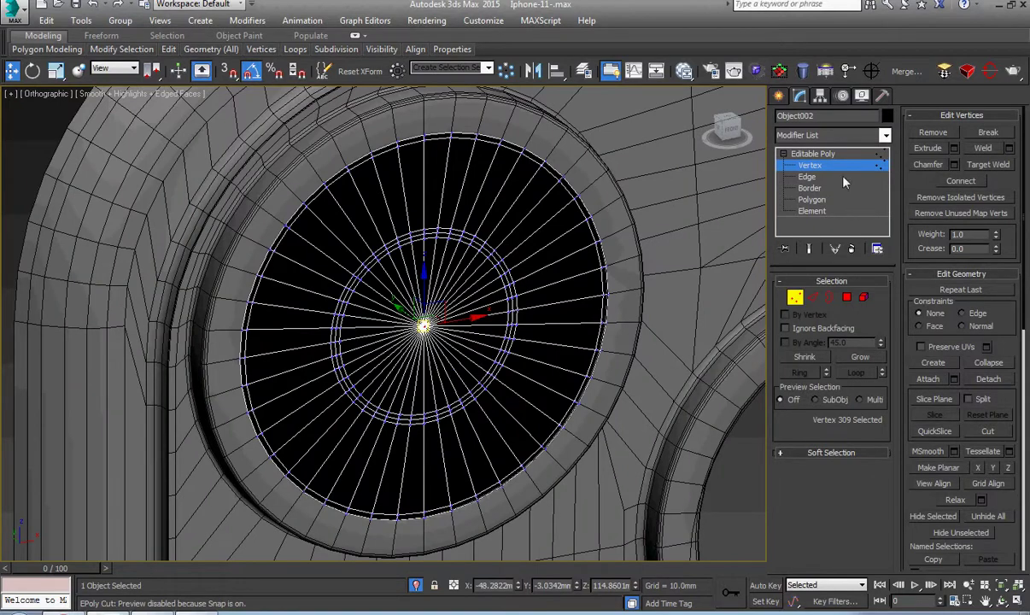
pyautogui.click(812, 154)
pyautogui.keyDown('alt'); pyautogui.moveTo(512, 342); pyautogui.dragTo(551, 294, button='middle'); pyautogui.keyUp('alt')
pyautogui.rightClick(552, 294)
pyautogui.press('Escape')
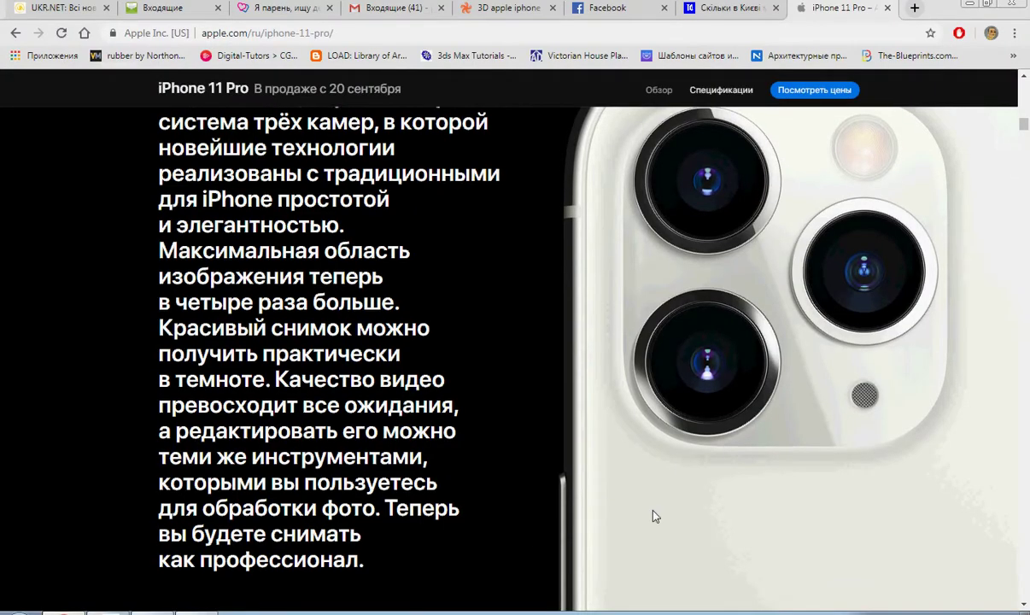
pyautogui.scroll(-3, 653, 517)
pyautogui.scroll(-3, 653, 517)
pyautogui.scroll(-2, 653, 517)
pyautogui.scroll(-2, 653, 516)
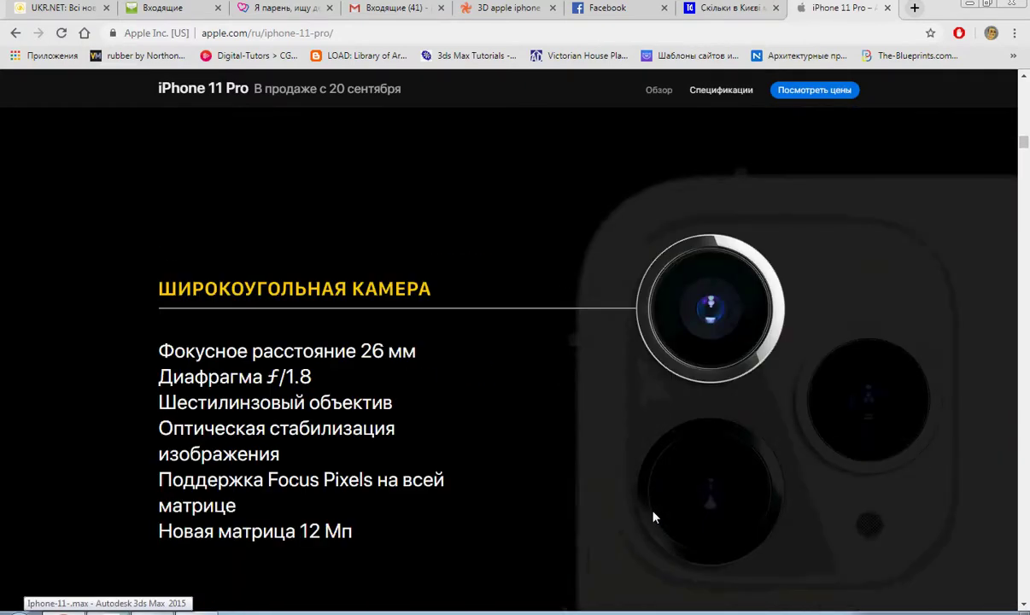
pyautogui.scroll(-3, 654, 516)
pyautogui.scroll(-3, 653, 517)
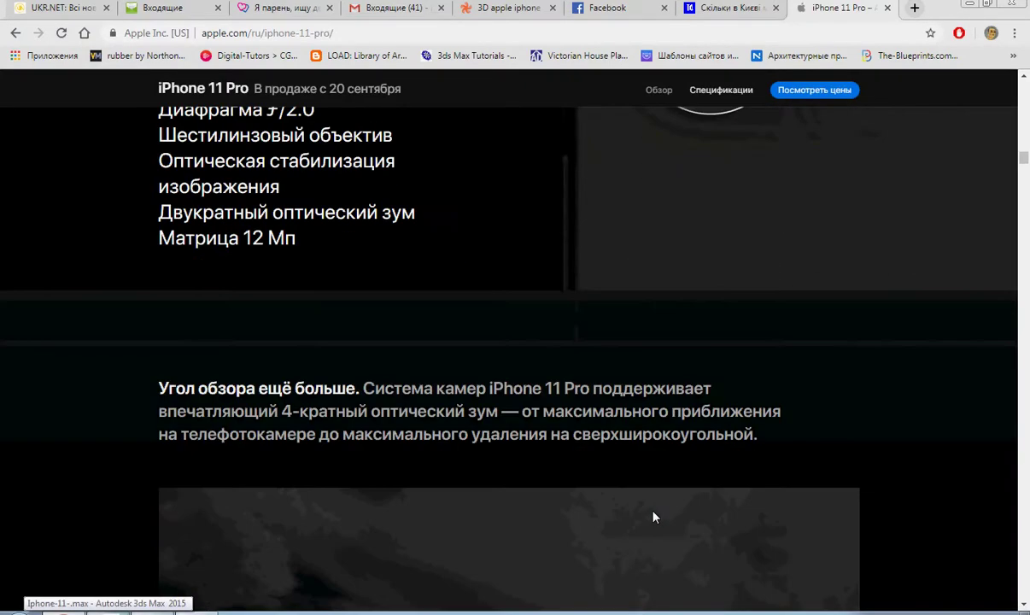
pyautogui.scroll(-3, 654, 517)
pyautogui.scroll(3, 656, 518)
pyautogui.scroll(3, 658, 519)
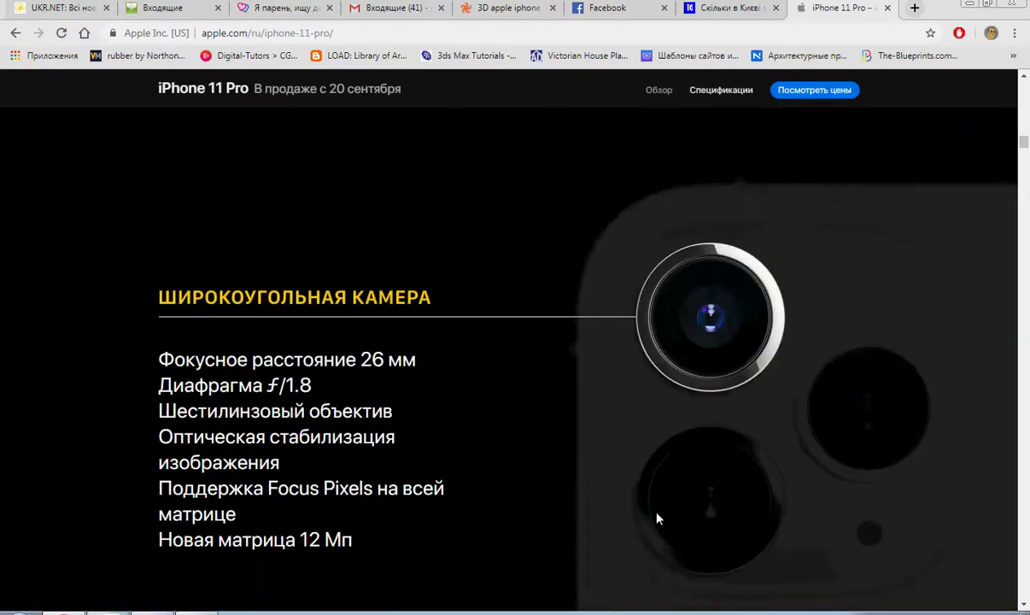
pyautogui.scroll(3, 657, 519)
pyautogui.scroll(3, 658, 519)
pyautogui.scroll(3, 657, 518)
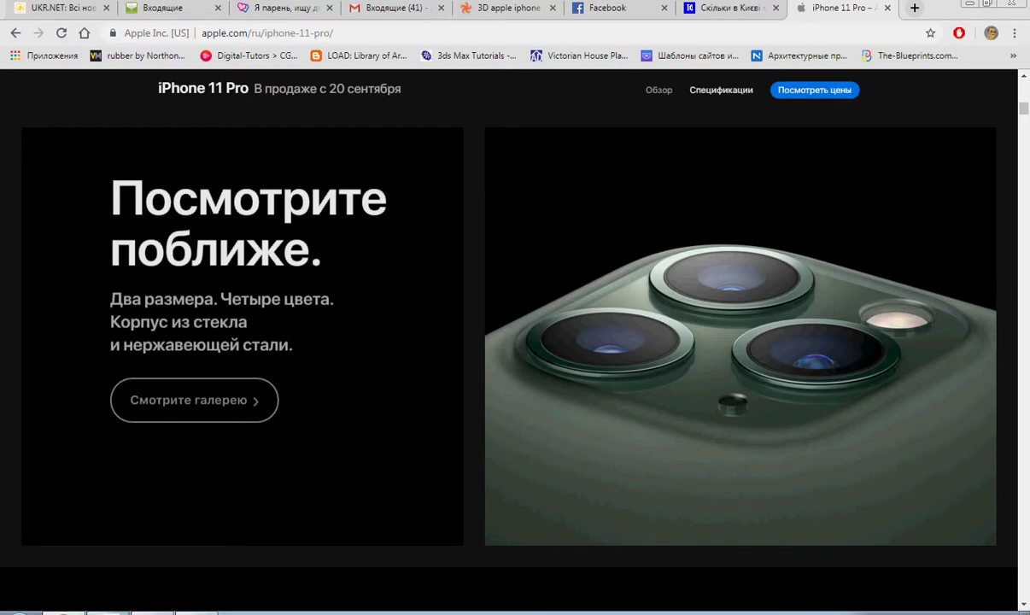
pyautogui.scroll(2, 416, 436)
pyautogui.scroll(2, 416, 436)
pyautogui.scroll(2, 416, 435)
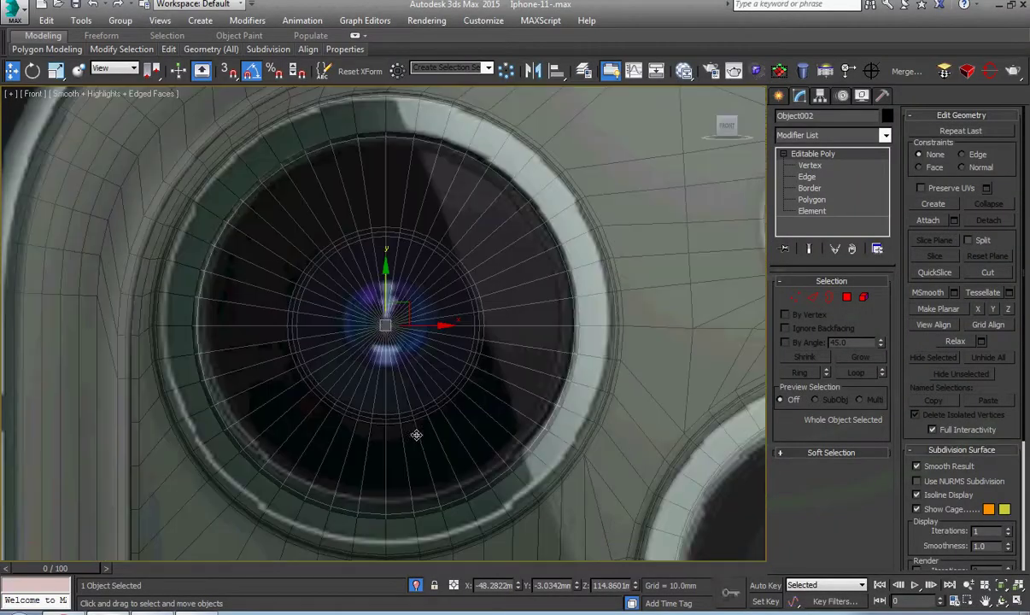
# Create Sphere001, about 3.29mm radius with 32 segments, snapped to the lens centre.
pyautogui.scroll(2, 478, 368)
pyautogui.scroll(2, 481, 391)
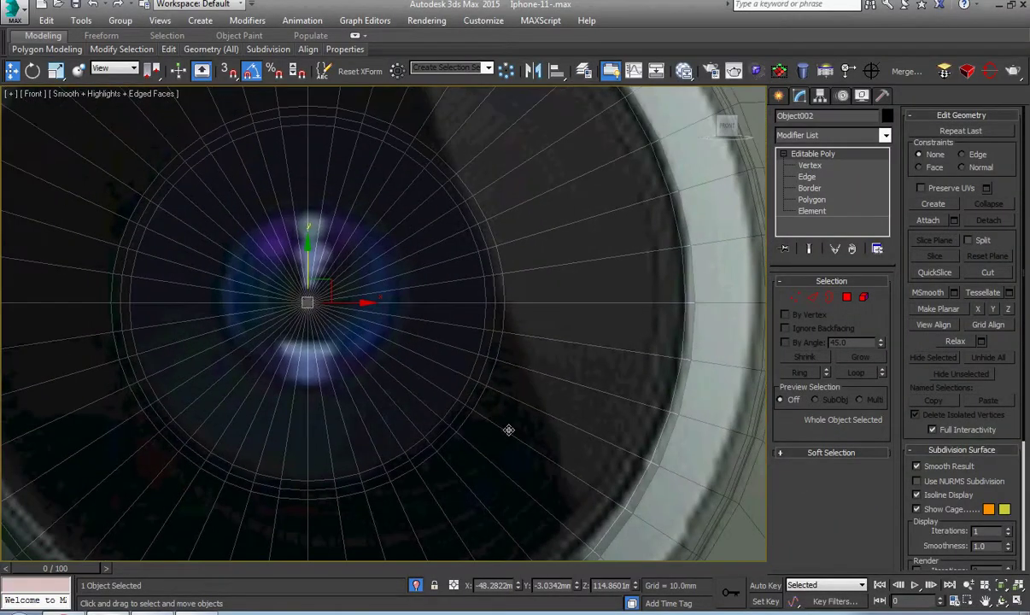
pyautogui.click(778, 95)
pyautogui.click(799, 118)
pyautogui.click(833, 138)
pyautogui.click(811, 154)
pyautogui.click(803, 201)
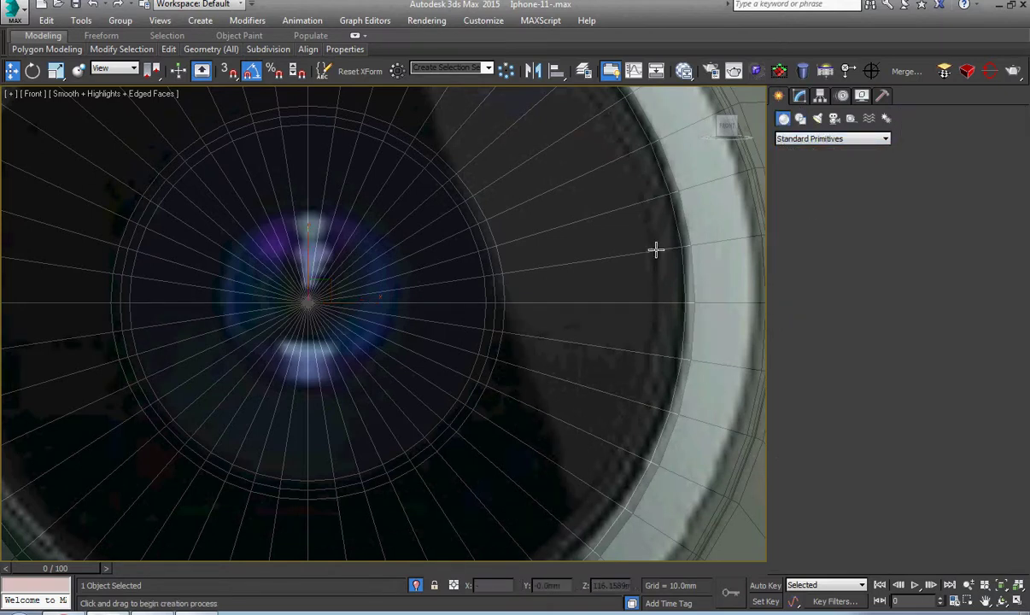
pyautogui.press('s')
pyautogui.moveTo(308, 302)
pyautogui.mouseDown()
pyautogui.moveTo(362, 325)
pyautogui.moveTo(341, 317)
pyautogui.mouseUp()
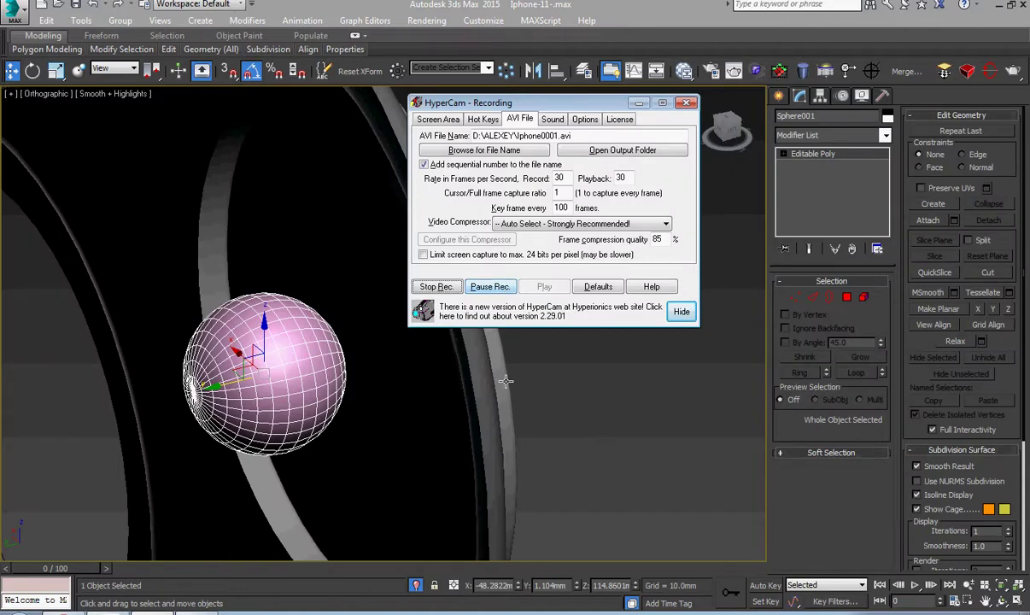
pyautogui.moveTo(472, 388)
pyautogui.keyDown('alt'); pyautogui.mouseDown(button='middle')
pyautogui.moveTo(436, 407)
pyautogui.moveTo(352, 405)
pyautogui.moveTo(462, 396)
pyautogui.moveTo(441, 397)
pyautogui.mouseUp(button='middle'); pyautogui.keyUp('alt')
# Switch the viewport to wireframe shading and frame the sphere in Top view.
pyautogui.press('f')
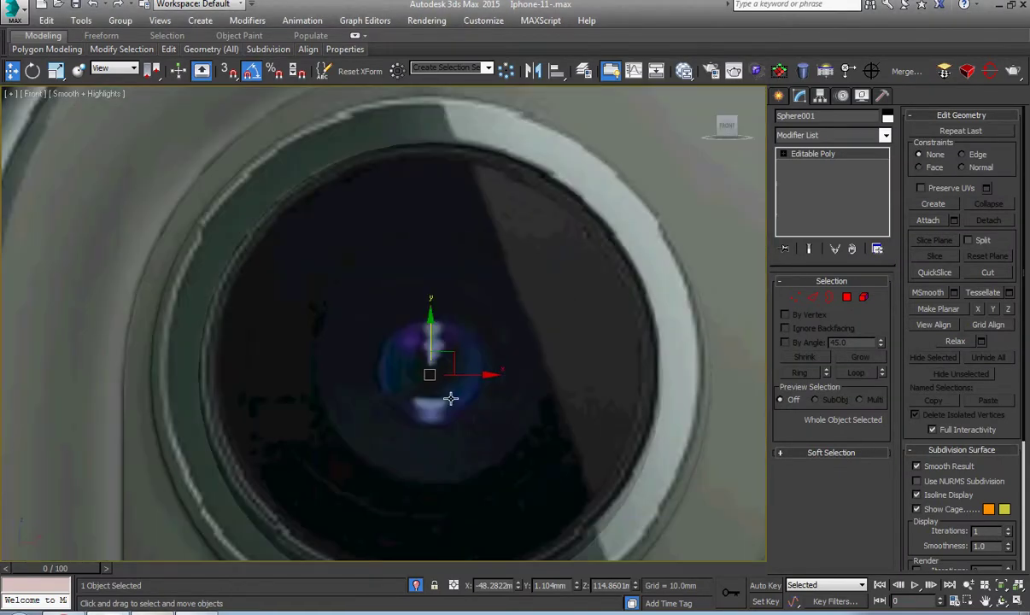
pyautogui.click(88, 93)
pyautogui.click(114, 124)
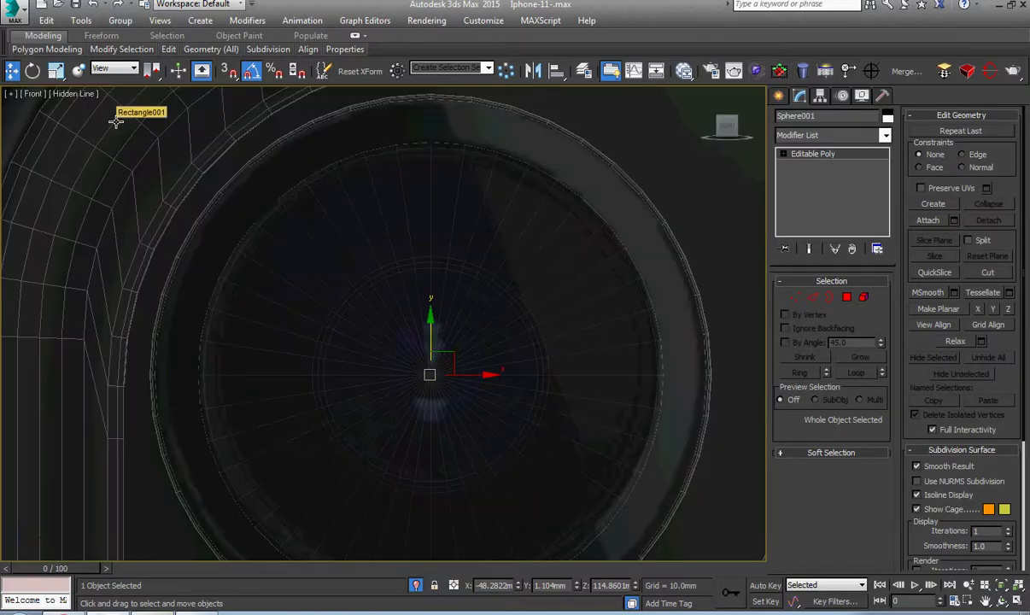
pyautogui.scroll(-4, 249, 254)
pyautogui.click(74, 93)
pyautogui.click(115, 139)
pyautogui.scroll(4, 335, 316)
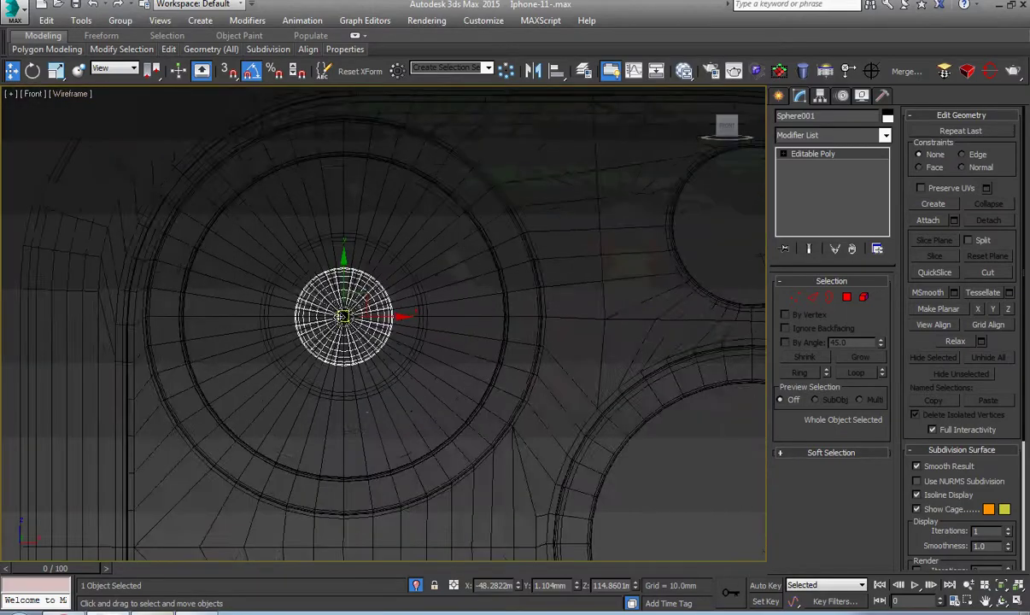
pyautogui.keyDown('alt'); pyautogui.moveTo(478, 367); pyautogui.dragTo(376, 308, button='middle'); pyautogui.keyUp('alt')
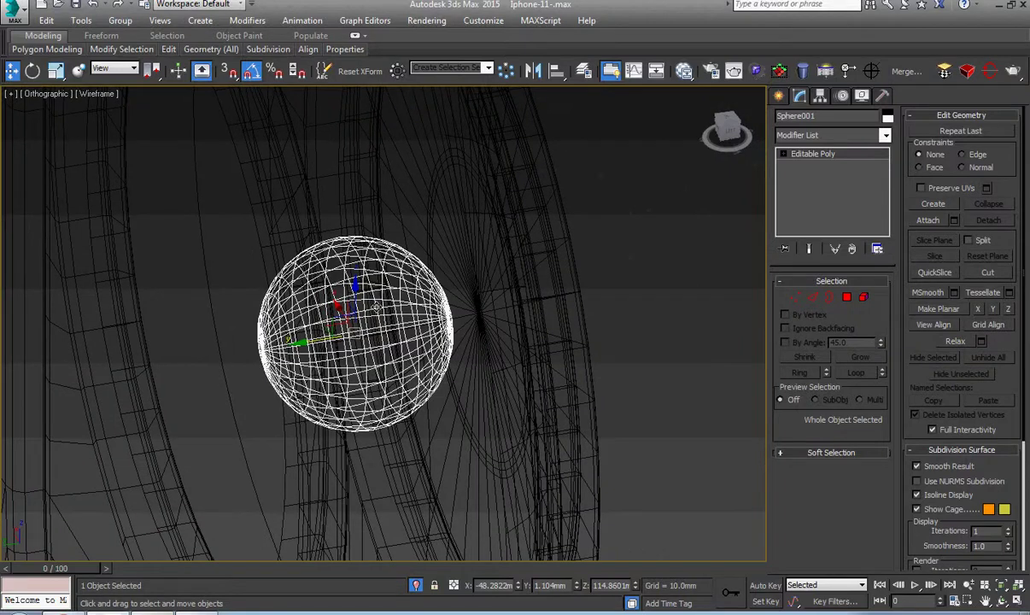
pyautogui.press('t')
pyautogui.press('z')
# Remove the sphere's equator edge loop and delete its upper half.
pyautogui.press('2')
pyautogui.hotkey('alt', 'l')
pyautogui.press('Delete')
pyautogui.press('5')
pyautogui.click(406, 267)
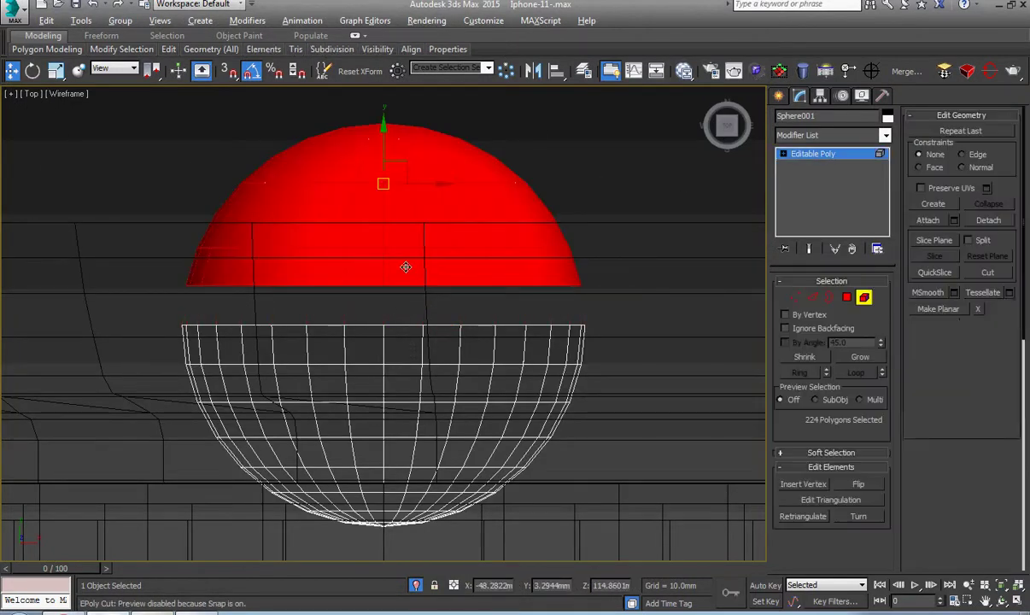
pyautogui.press('Delete')
# Shift-scale the dome's open border outward into a flat disc reaching the lens edge.
pyautogui.press('3')
pyautogui.click(431, 326)
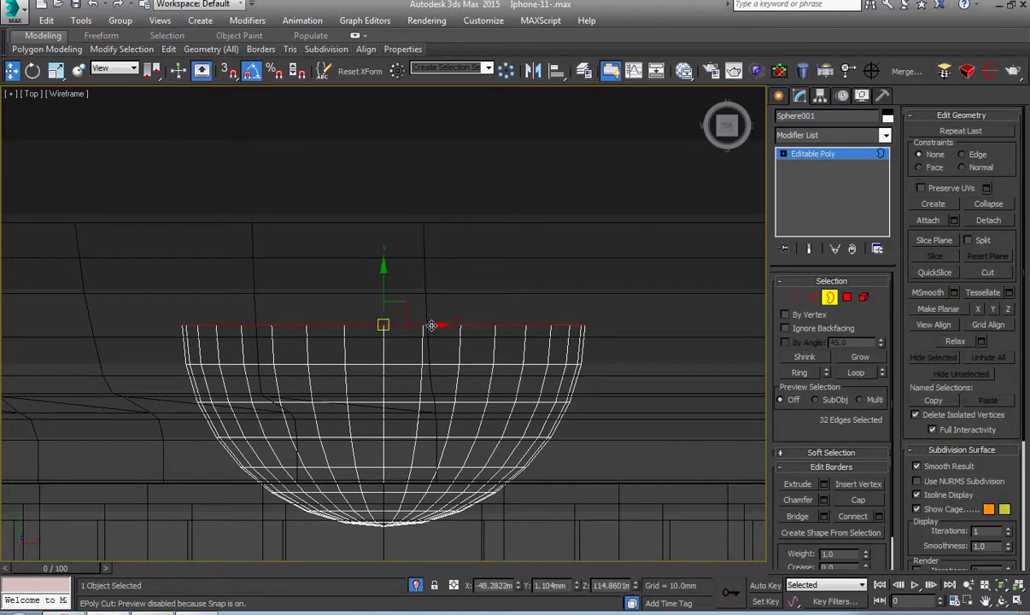
pyautogui.press('f')
pyautogui.press('z')
pyautogui.rightClick(428, 312)
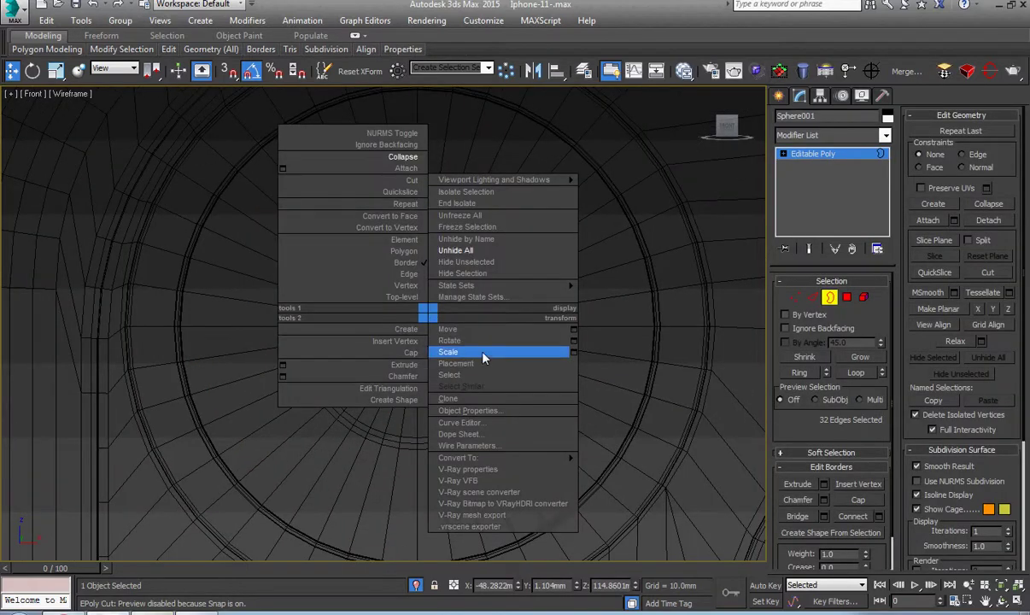
pyautogui.press('r')
pyautogui.keyDown('shift'); pyautogui.moveTo(427, 303); pyautogui.dragTo(455, 170); pyautogui.keyUp('shift')
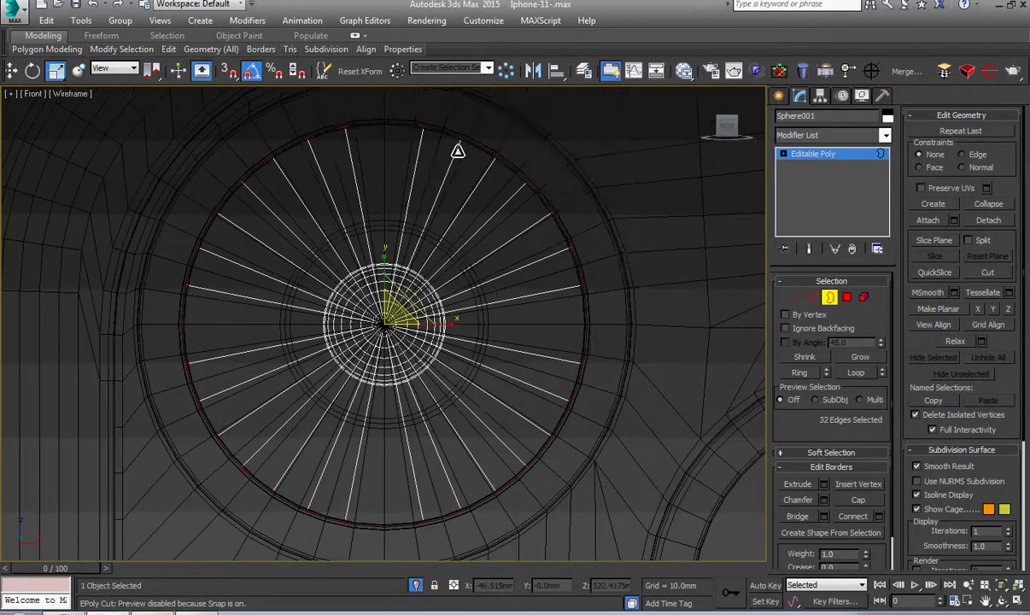
# Chamfer the disc's outer rim edges and return to object level.
pyautogui.rightClick(453, 184)
pyautogui.click(309, 250)
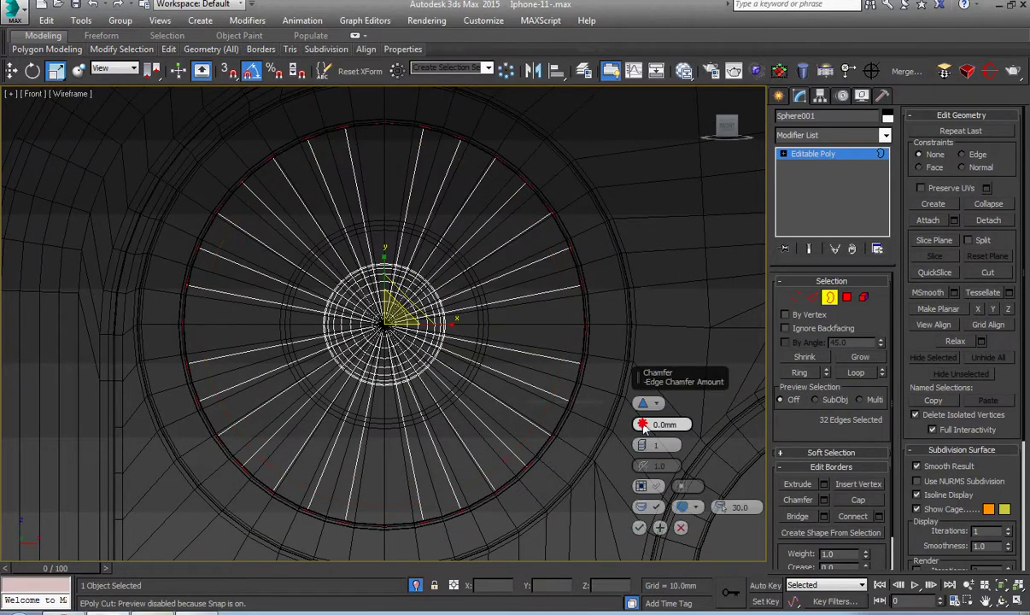
pyautogui.click(638, 527)
pyautogui.keyDown('alt'); pyautogui.moveTo(604, 492); pyautogui.dragTo(760, 170, button='middle'); pyautogui.keyUp('alt')
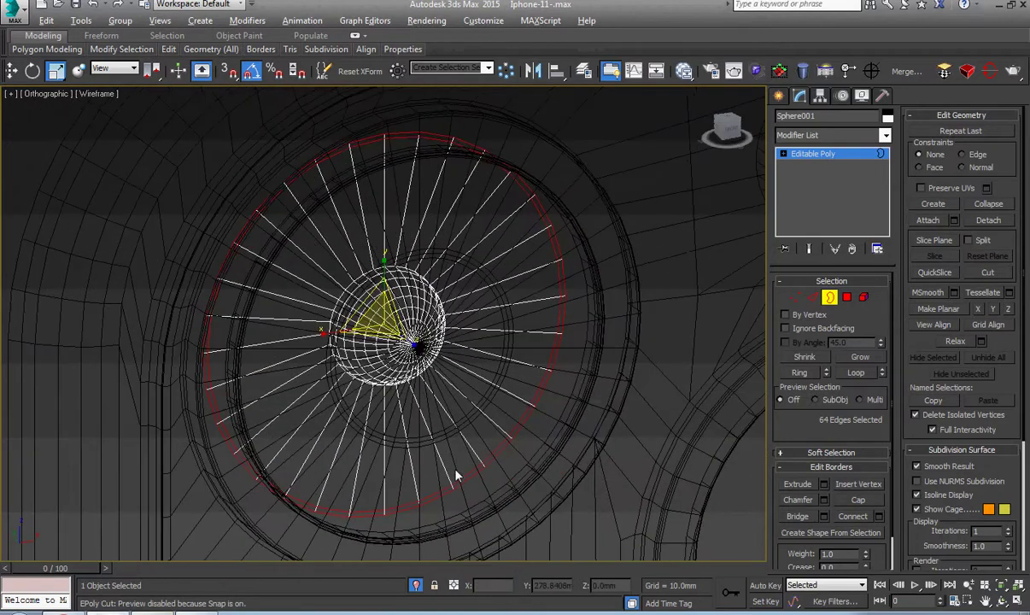
pyautogui.click(783, 154)
pyautogui.rightClick(545, 256)
pyautogui.click(564, 271)
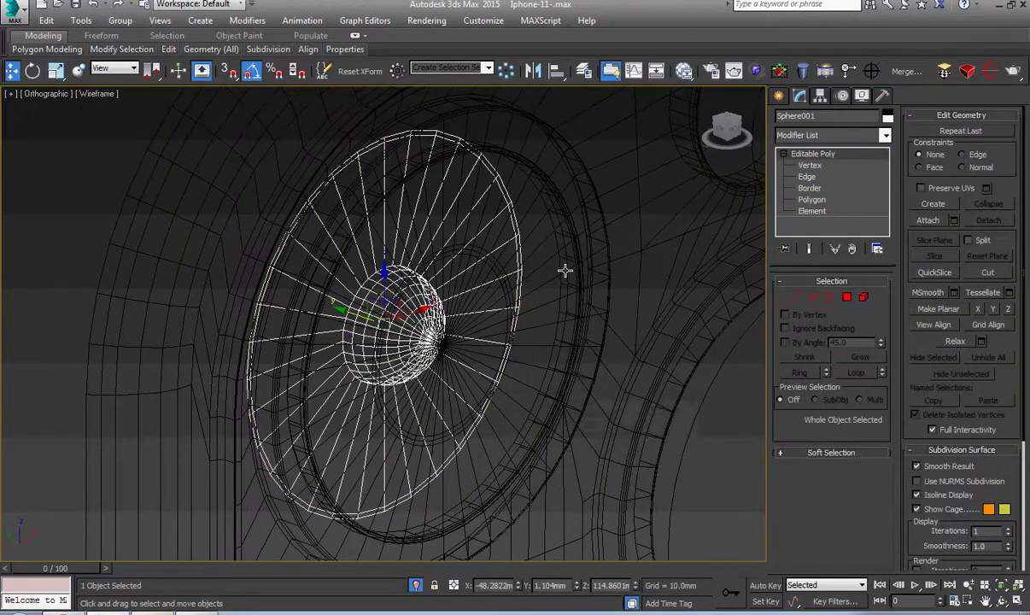
pyautogui.keyDown('alt'); pyautogui.moveTo(563, 271); pyautogui.dragTo(159, 154, button='middle'); pyautogui.keyUp('alt')
# Switch to smooth shading and select the lens disc Object002.
pyautogui.click(85, 94)
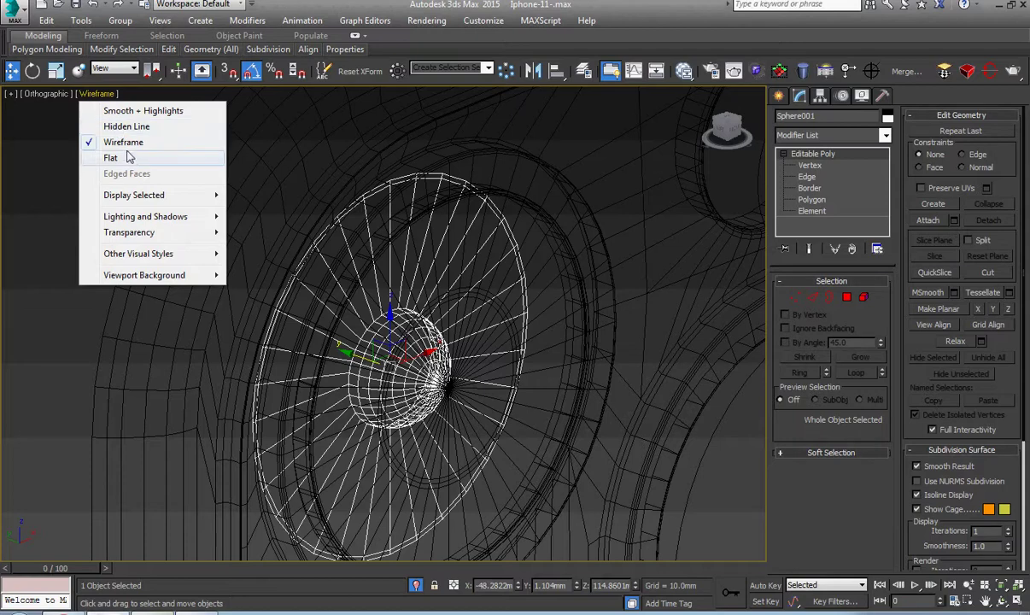
pyautogui.click(143, 111)
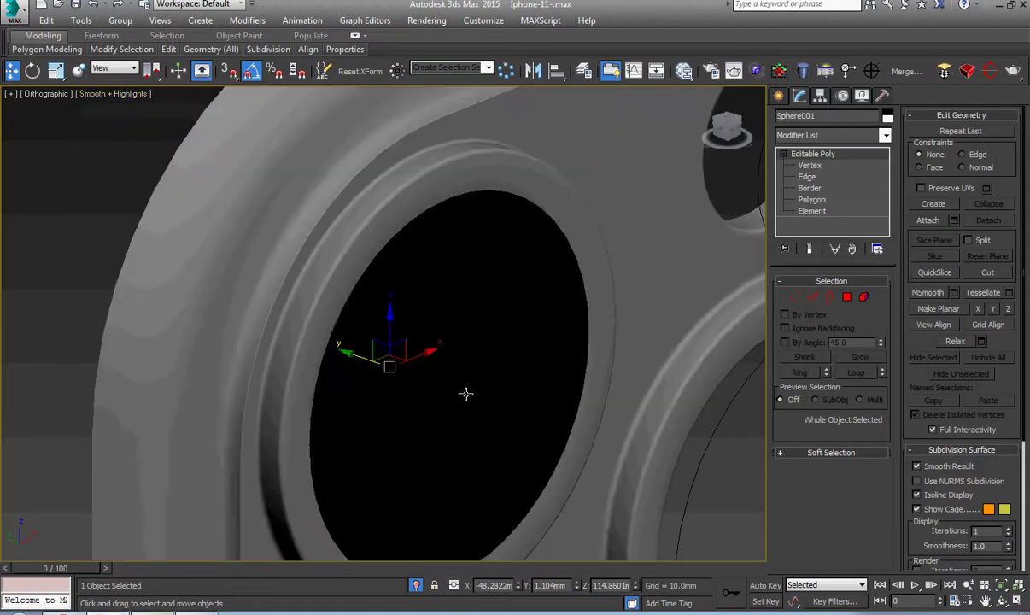
pyautogui.moveTo(465, 394); pyautogui.dragTo(345, 394, button='middle')
pyautogui.click(1011, 602)
pyautogui.moveTo(329, 380); pyautogui.dragTo(367, 393)
pyautogui.rightClick(367, 393)
pyautogui.click(367, 393)
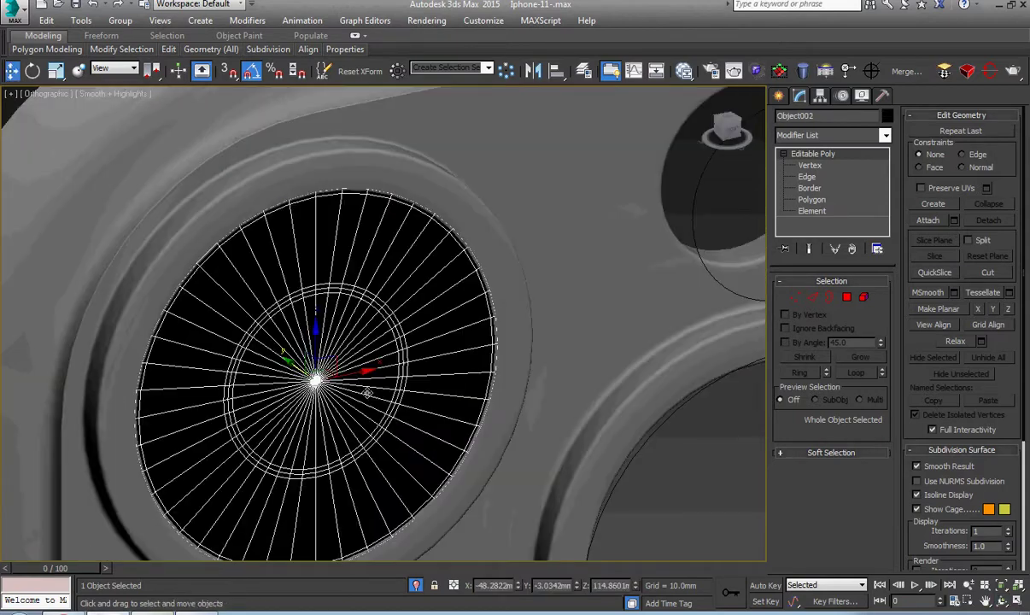
pyautogui.scroll(-3, 367, 394)
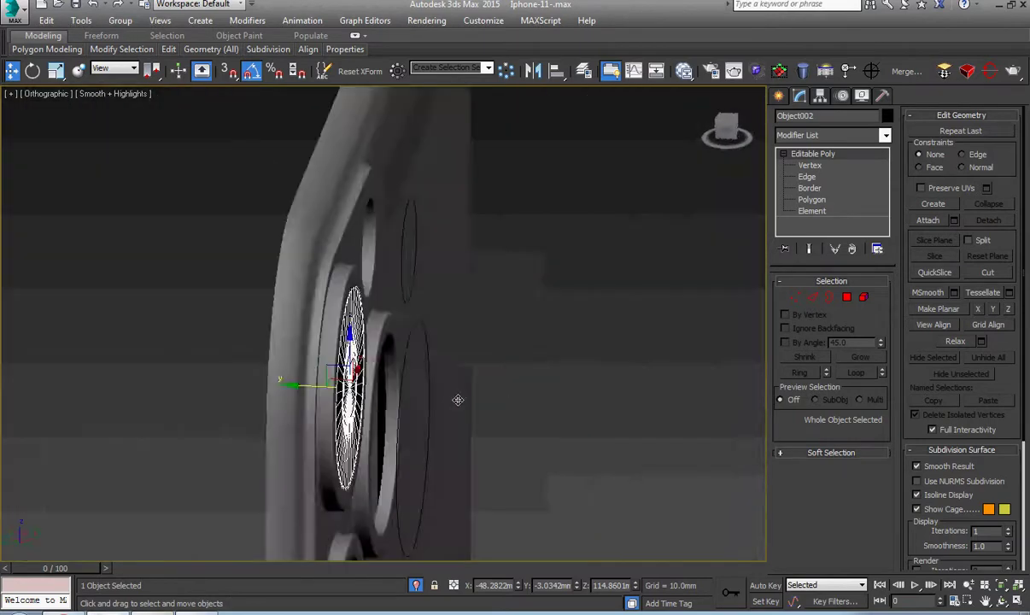
pyautogui.keyDown('alt'); pyautogui.moveTo(460, 398); pyautogui.dragTo(551, 467, button='middle'); pyautogui.keyUp('alt')
pyautogui.scroll(1, 386, 414)
# Enable See-Through for Object002 in Object Properties.
pyautogui.rightClick(386, 413)
pyautogui.click(427, 449)
pyautogui.click(390, 321)
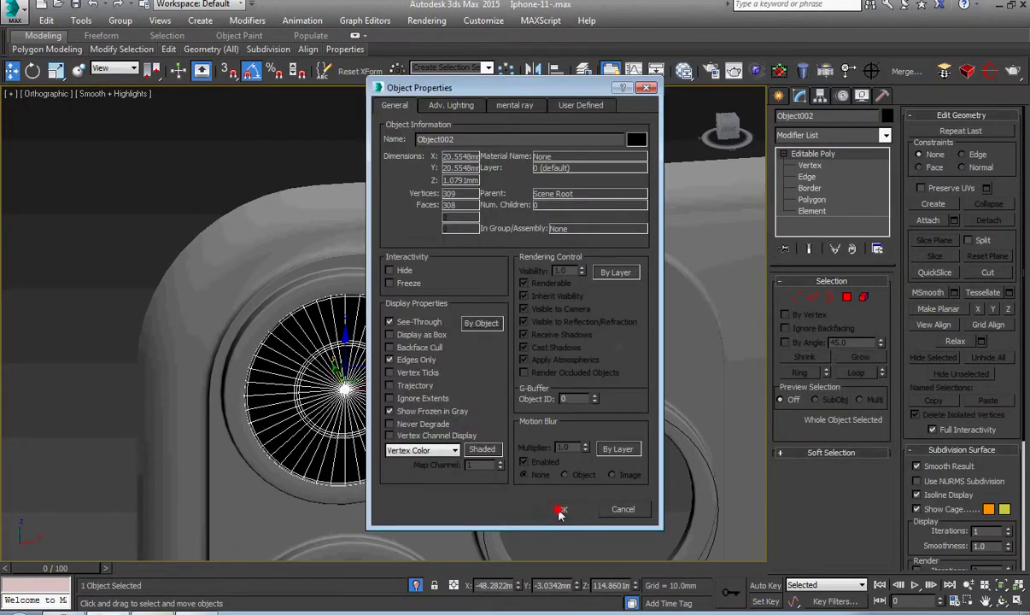
pyautogui.click(561, 508)
# Frame the lens in Front view and switch to the iPhone 11 Pro reference in Chrome.
pyautogui.press('f')
pyautogui.press('z')
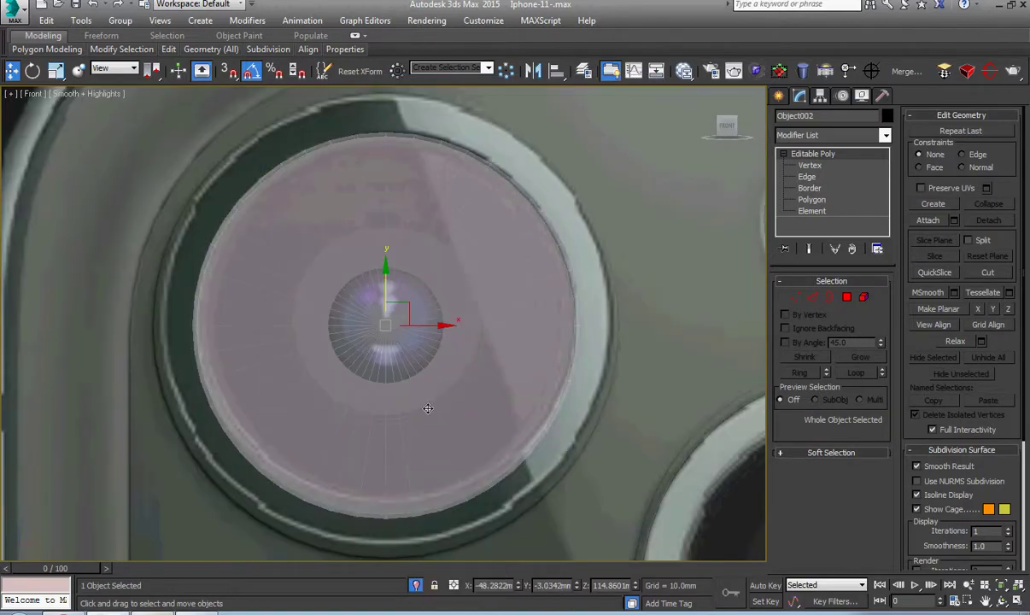
pyautogui.hotkey('alt', 'Tab')
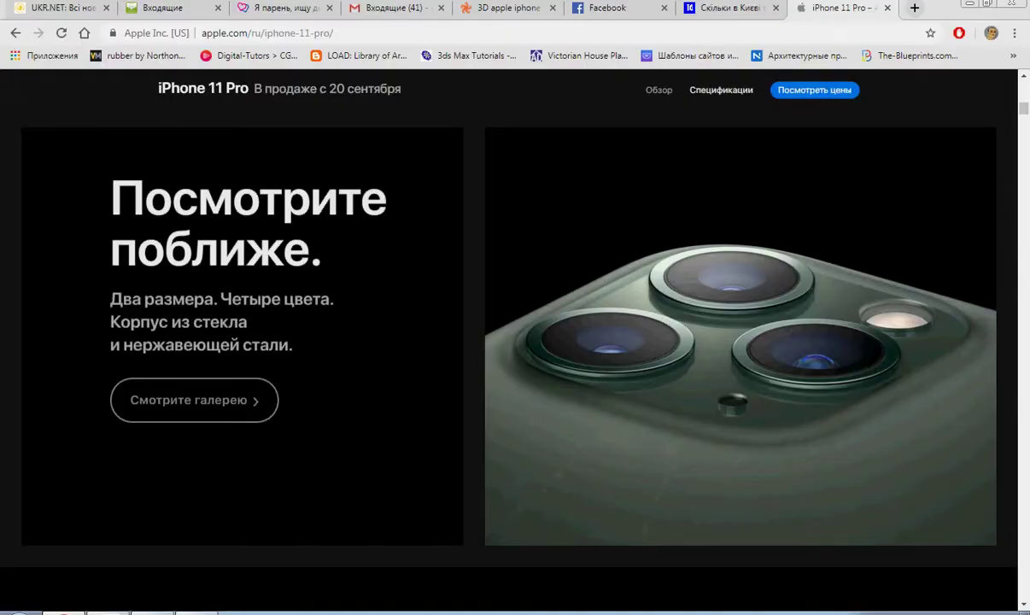
# Back in 3ds Max, box-select the sphere's lower-half vertices in Top view.
pyautogui.hotkey('alt', 'Tab')
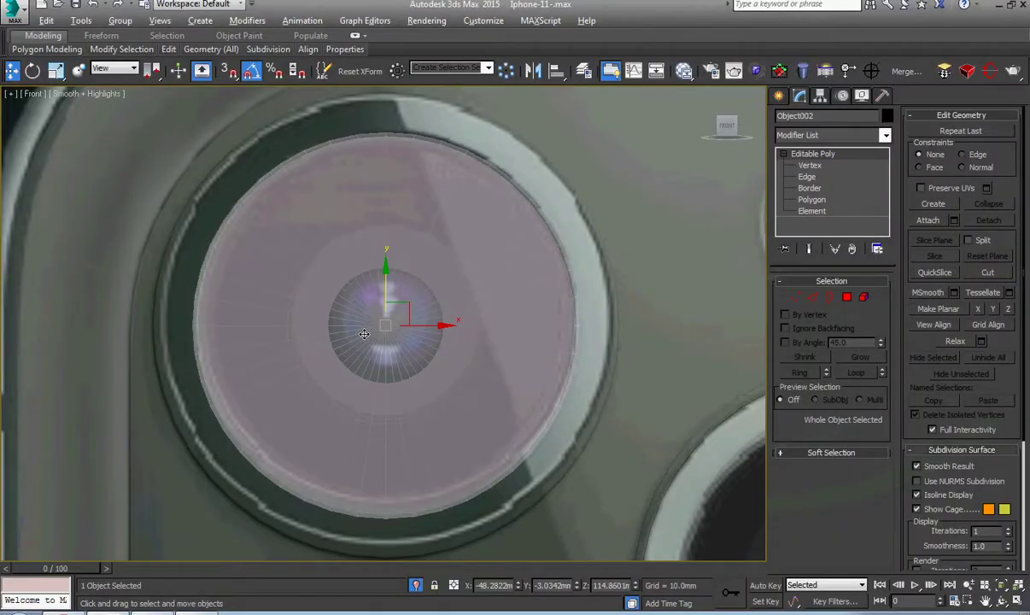
pyautogui.moveTo(342, 314)
pyautogui.keyDown('alt'); pyautogui.mouseDown(button='middle')
pyautogui.moveTo(322, 327)
pyautogui.moveTo(341, 366)
pyautogui.mouseUp(button='middle'); pyautogui.keyUp('alt')
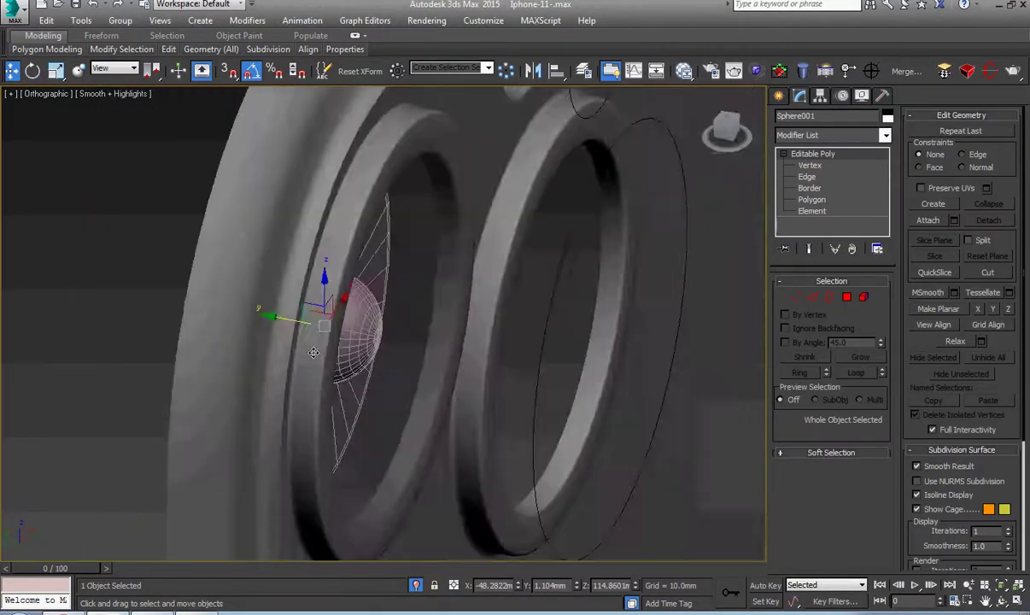
pyautogui.press('t')
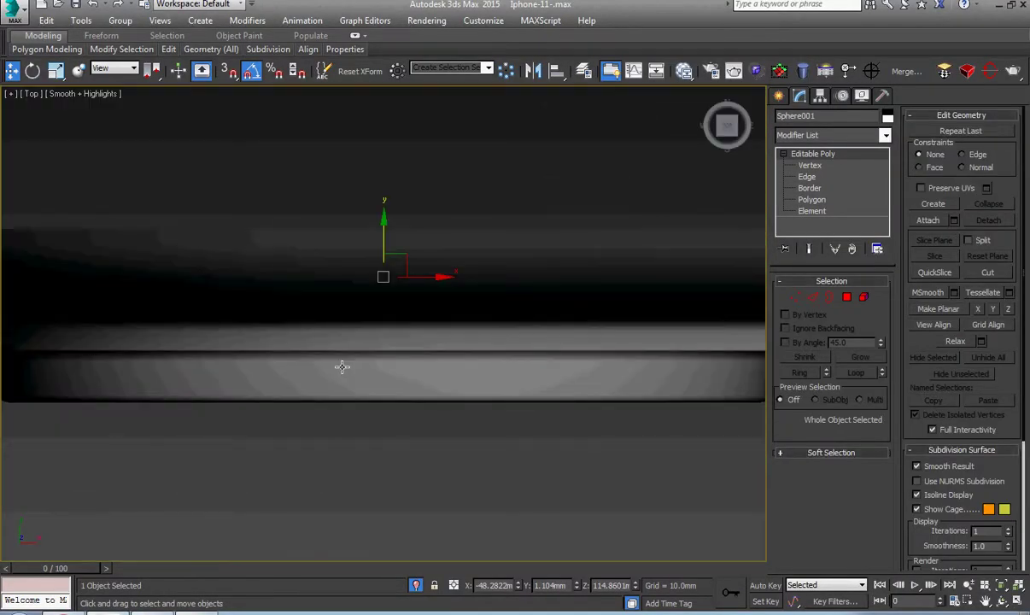
pyautogui.scroll(-5, 342, 367)
pyautogui.press('z')
pyautogui.press('1')
pyautogui.moveTo(643, 420); pyautogui.dragTo(333, 312)
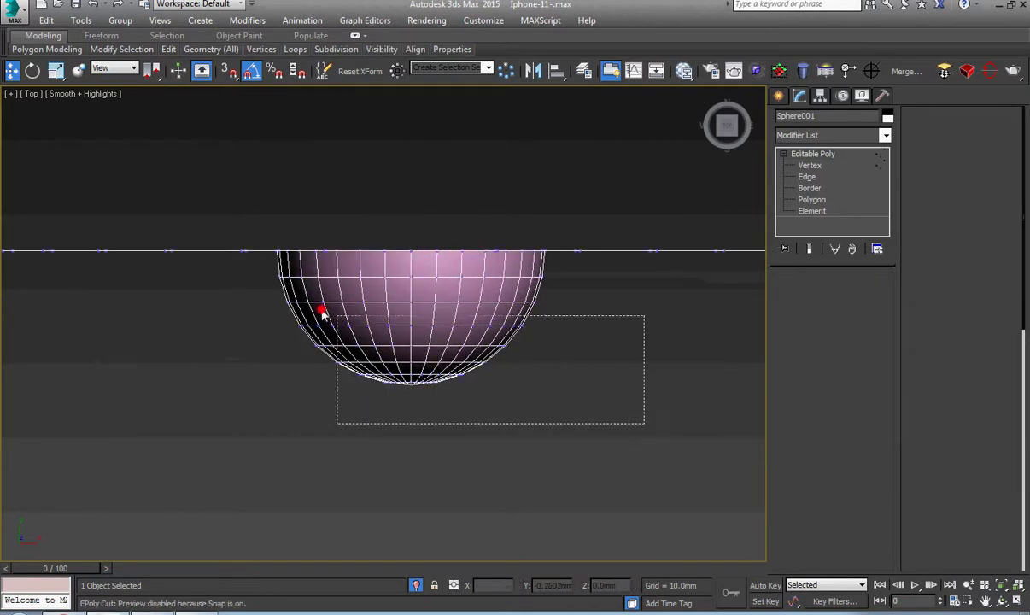
# Non-uniform scale the selected vertices upward into a shallow dome.
pyautogui.moveTo(407, 368); pyautogui.dragTo(418, 253)
pyautogui.rightClick(411, 322)
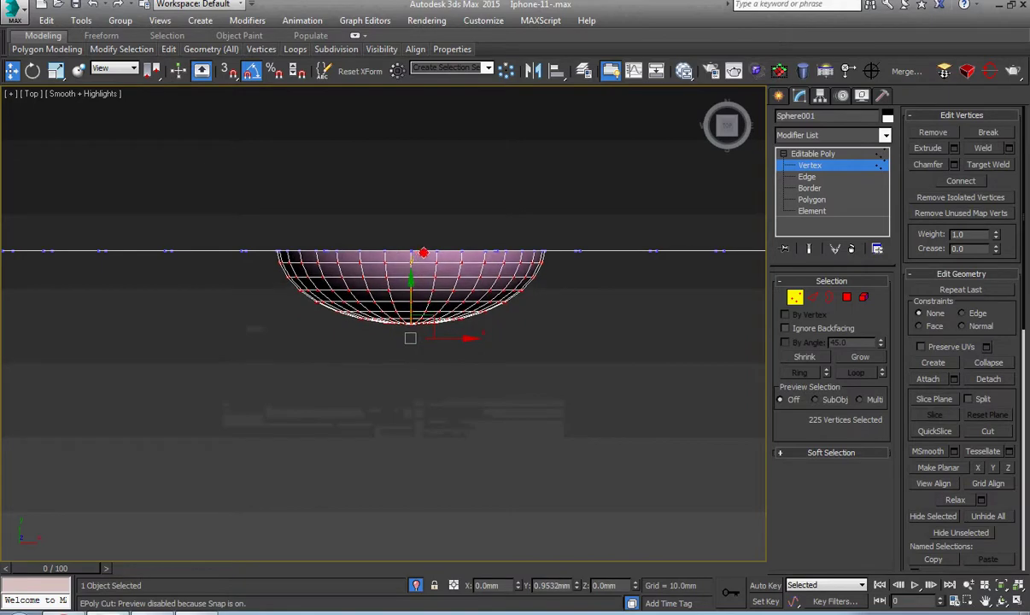
pyautogui.rightClick(418, 248)
pyautogui.keyDown('alt'); pyautogui.moveTo(411, 345); pyautogui.dragTo(438, 289, button='middle'); pyautogui.keyUp('alt')
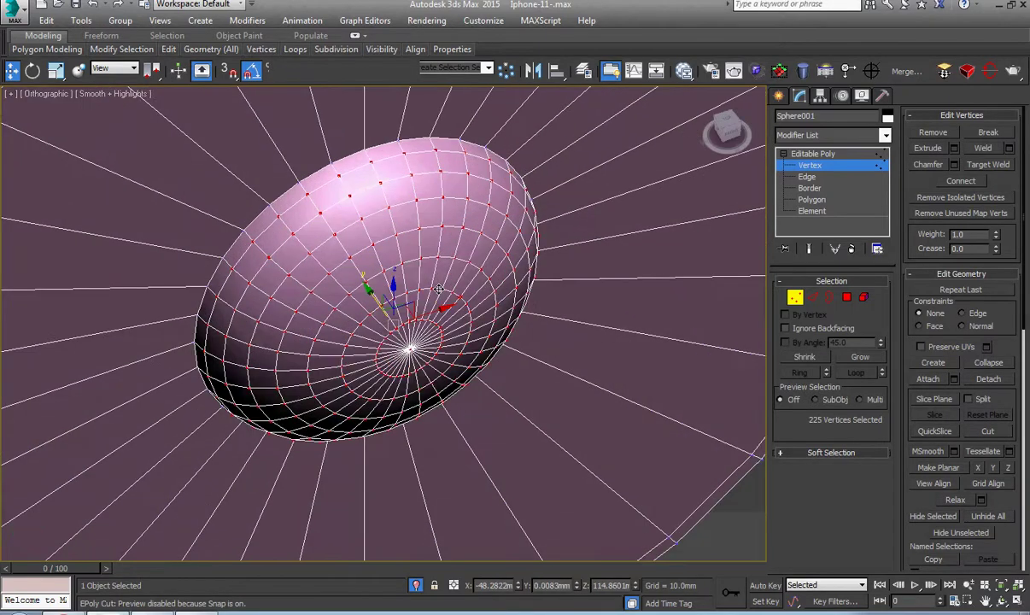
pyautogui.scroll(6, 432, 157)
pyautogui.moveTo(433, 156); pyautogui.dragTo(422, 278, button='middle')
pyautogui.scroll(2, 427, 290)
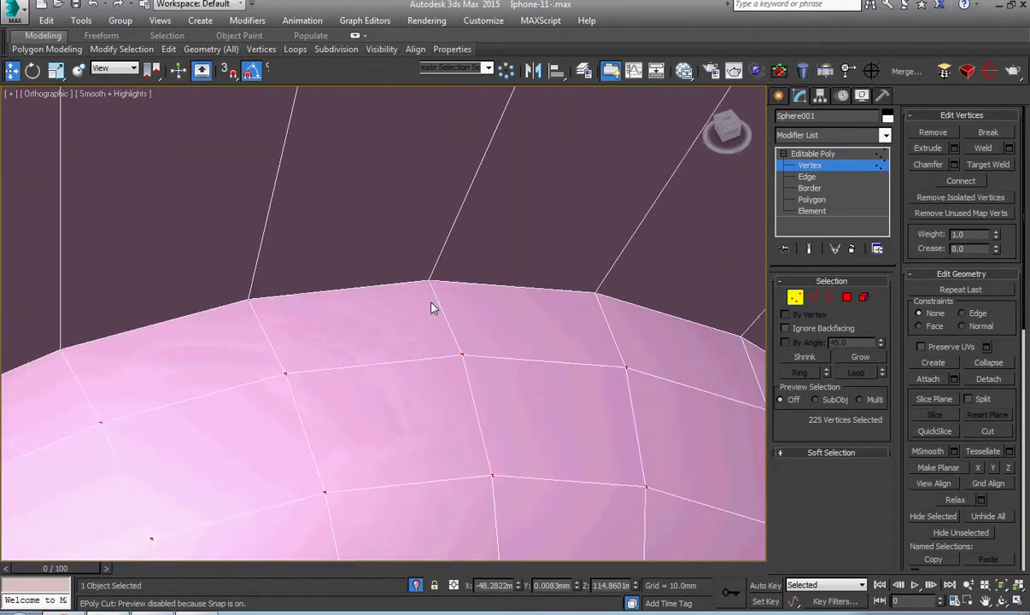
pyautogui.scroll(-4, 407, 306)
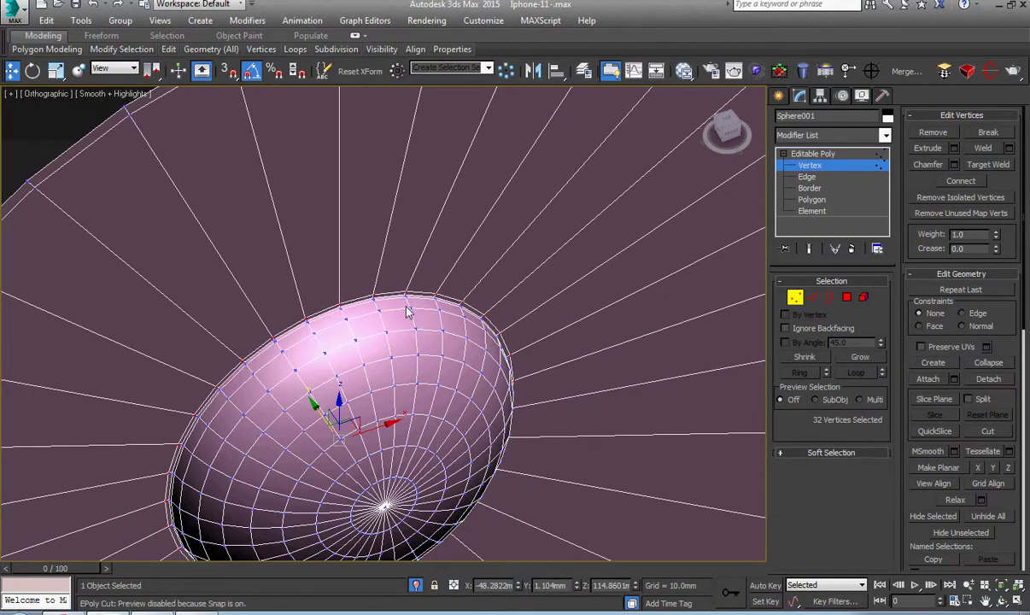
pyautogui.scroll(-2, 406, 306)
# Select the whole lens element at Element level.
pyautogui.press('5')
pyautogui.click(406, 306)
pyautogui.scroll(-3, 405, 306)
pyautogui.scroll(-2, 405, 305)
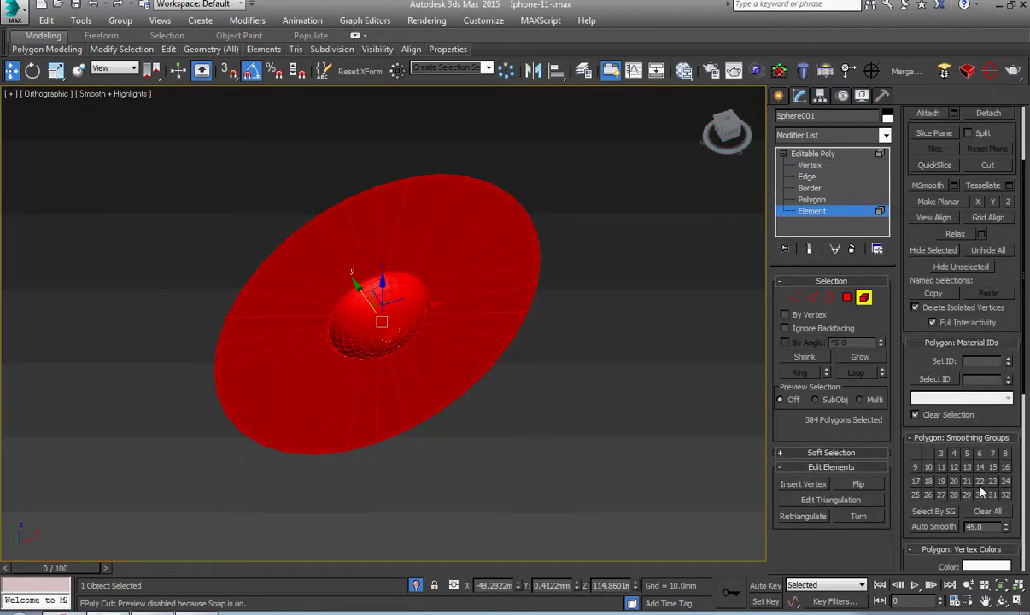
# Return to object level and end isolation to show the rest of the phone.
pyautogui.click(807, 153)
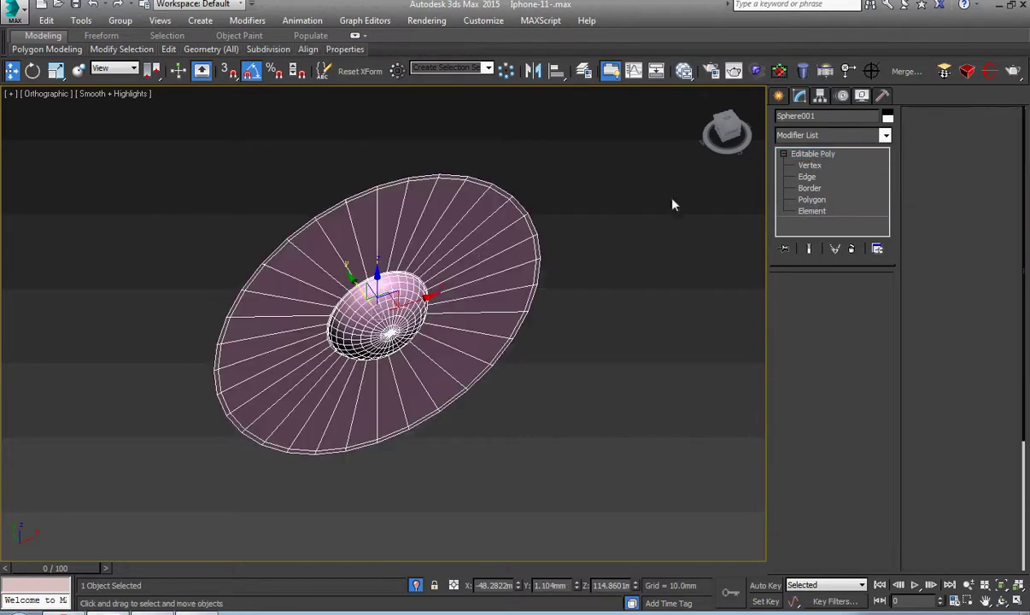
pyautogui.keyDown('alt'); pyautogui.moveTo(633, 187); pyautogui.dragTo(579, 336, button='middle'); pyautogui.keyUp('alt')
pyautogui.scroll(2, 411, 344)
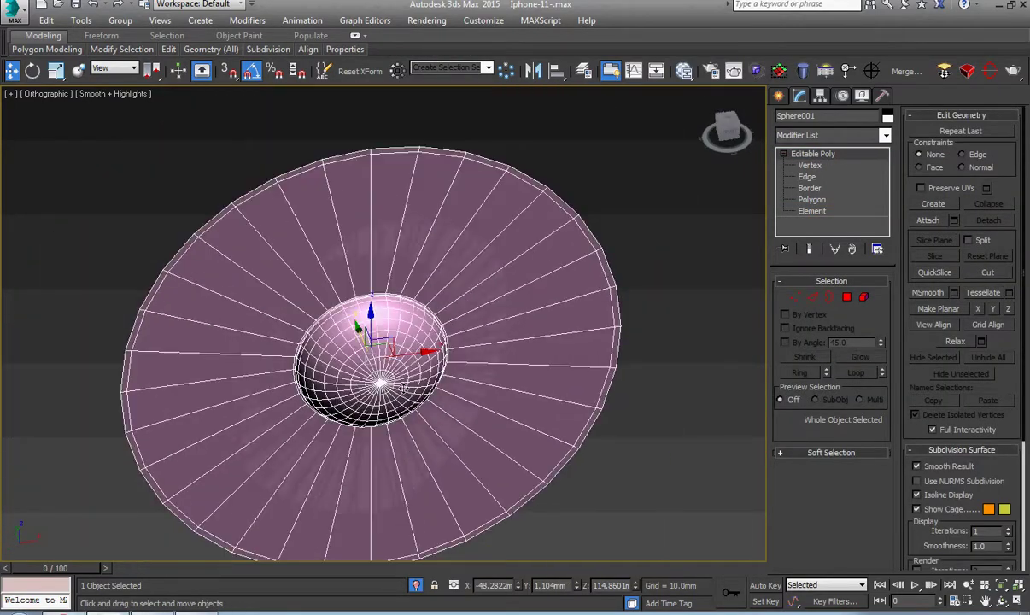
pyautogui.keyDown('alt'); pyautogui.moveTo(411, 344); pyautogui.dragTo(356, 347, button='middle'); pyautogui.keyUp('alt')
pyautogui.rightClick(356, 348)
pyautogui.click(448, 328)
pyautogui.scroll(-2, 438, 402)
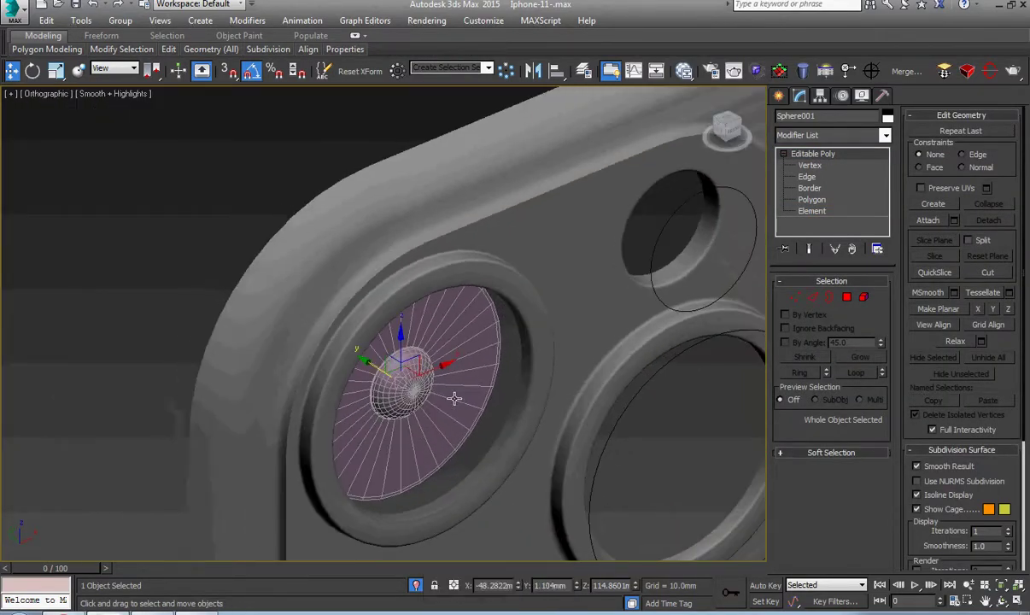
pyautogui.scroll(4, 452, 398)
# Shift-move the disc's outer border to extrude a thicker rim.
pyautogui.press('3')
pyautogui.scroll(2, 374, 404)
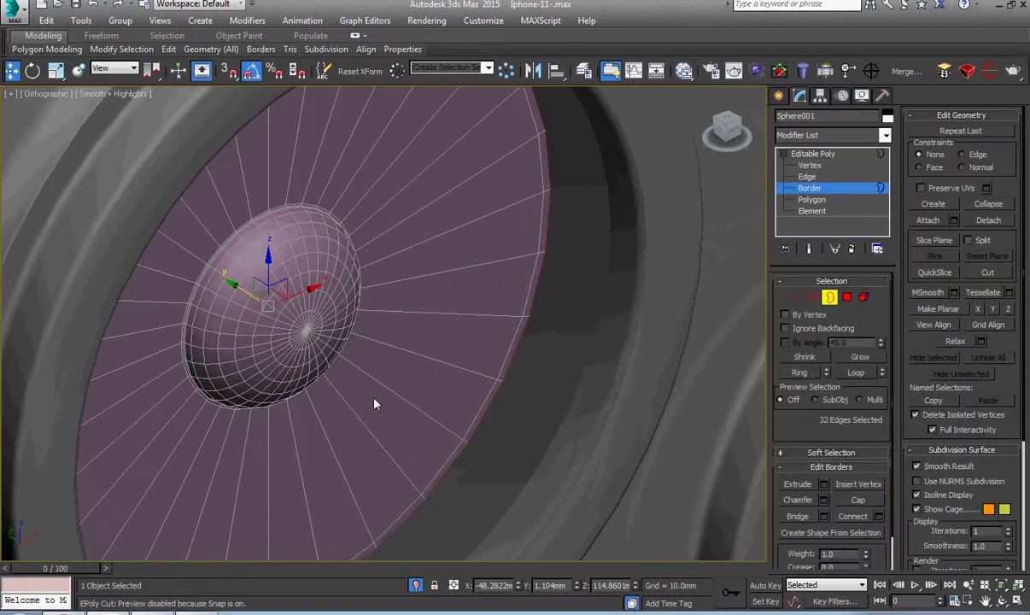
pyautogui.keyDown('shift'); pyautogui.moveTo(236, 288); pyautogui.dragTo(318, 333); pyautogui.keyUp('shift')
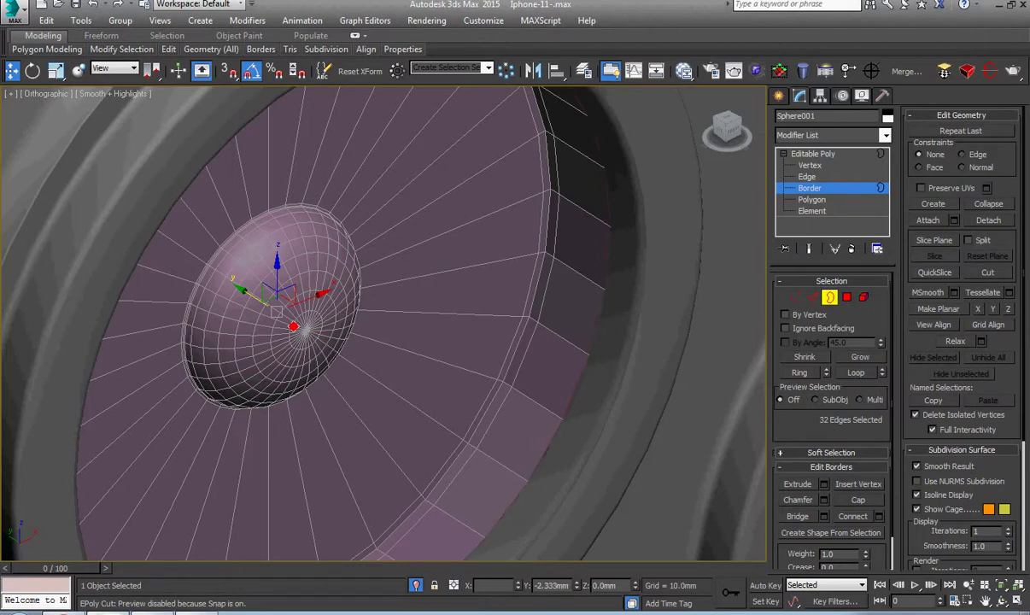
pyautogui.scroll(-5, 322, 341)
pyautogui.scroll(1, 269, 340)
pyautogui.scroll(2, 285, 370)
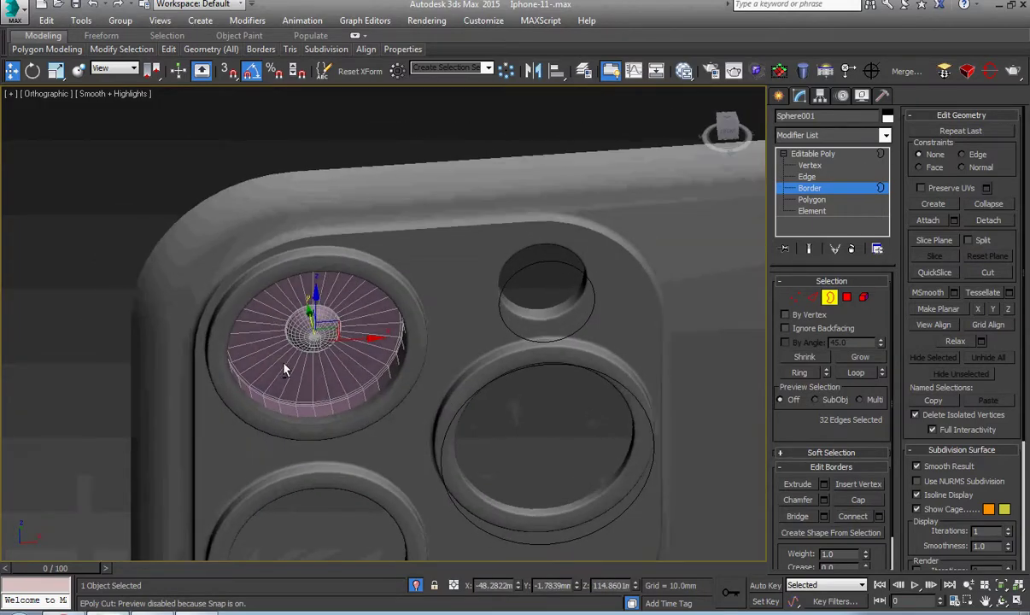
# Select the lens dome-and-disc element and assign it a smoothing group.
pyautogui.click(572, 271)
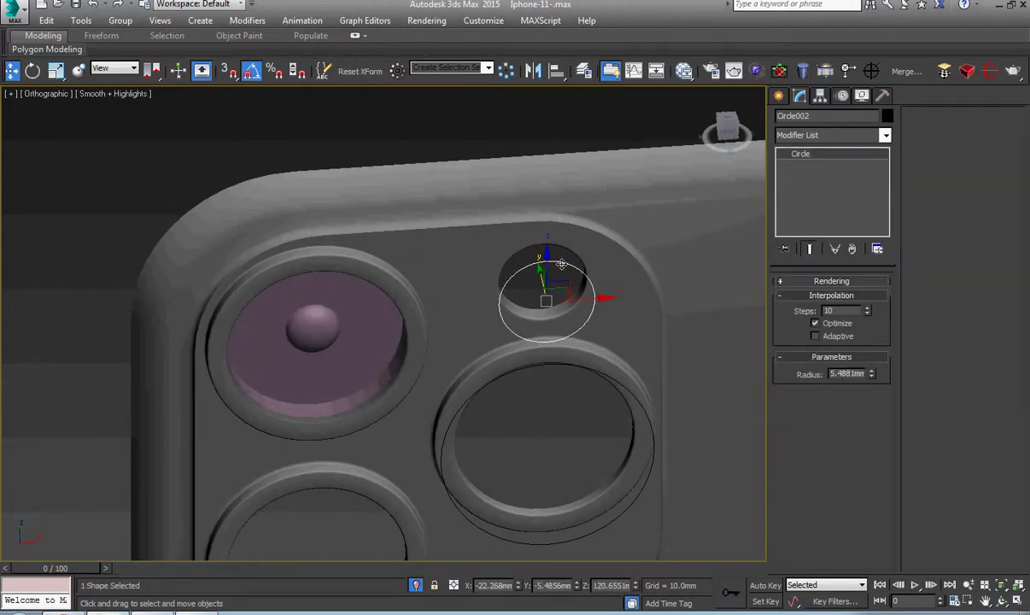
pyautogui.scroll(-1, 554, 271)
pyautogui.click(389, 316)
pyautogui.keyDown('alt'); pyautogui.moveTo(388, 316); pyautogui.dragTo(604, 318, button='middle'); pyautogui.keyUp('alt')
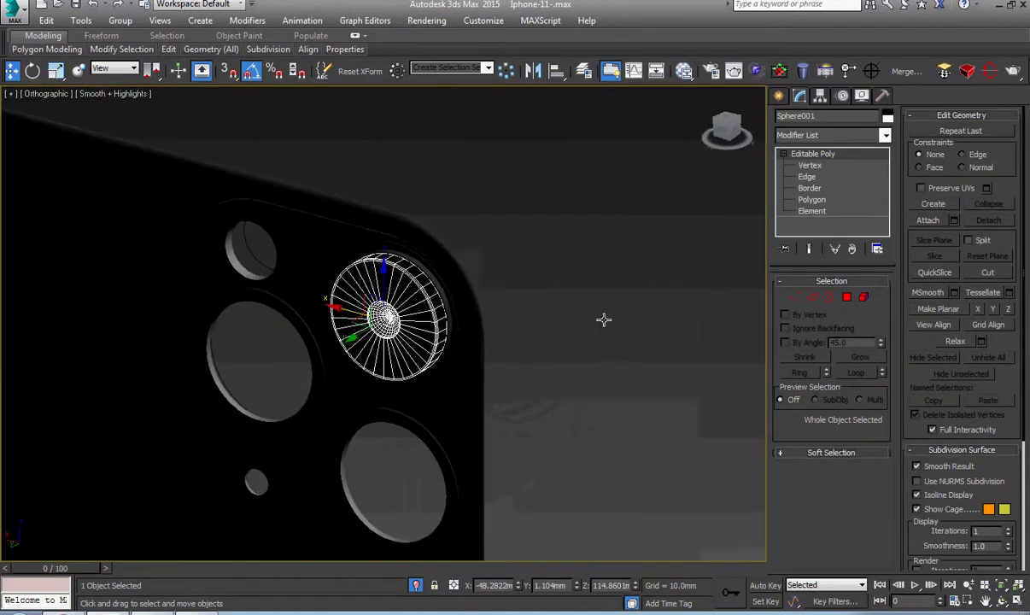
pyautogui.scroll(5, 414, 327)
pyautogui.press('5')
pyautogui.click(413, 327)
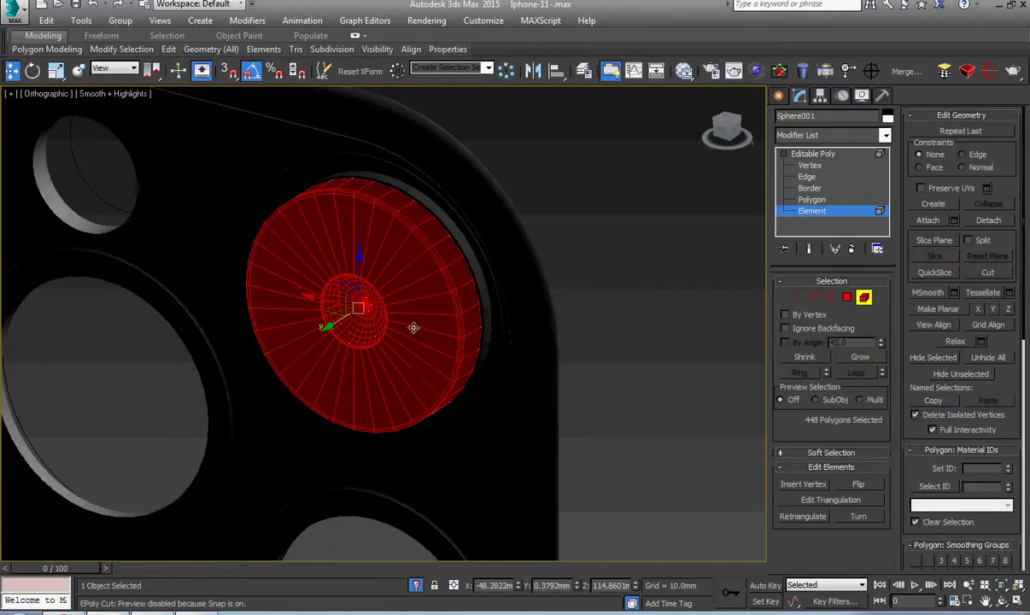
pyautogui.scroll(-4, 1001, 407)
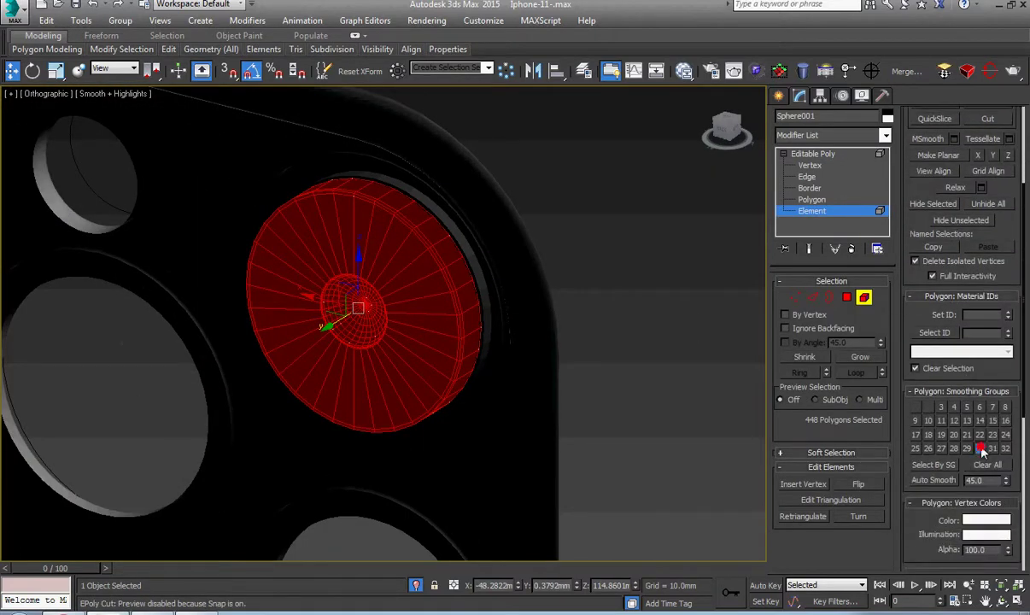
pyautogui.click(822, 154)
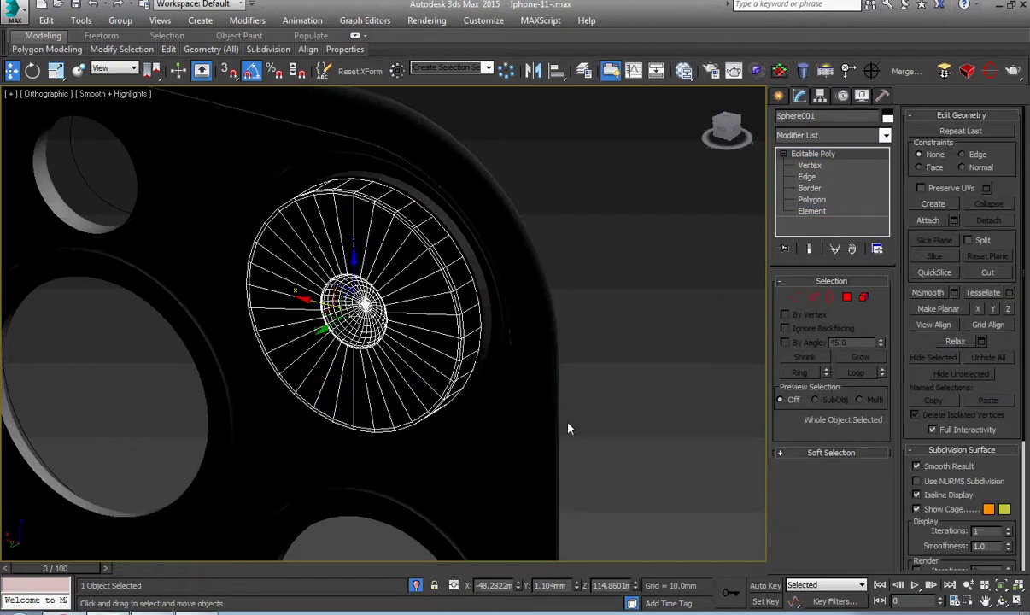
# In Front view, Shift-drag Object002 down onto the lower-left lens opening.
pyautogui.scroll(-2, 555, 420)
pyautogui.scroll(-3, 355, 416)
pyautogui.scroll(-2, 350, 422)
pyautogui.scroll(-2, 352, 427)
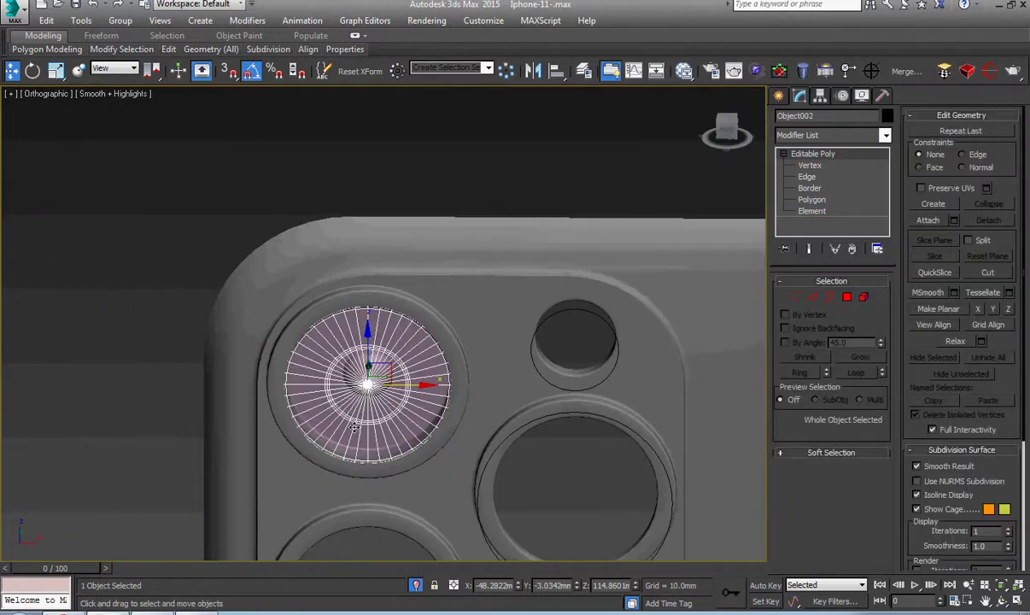
pyautogui.scroll(-3, 357, 418)
pyautogui.press('f')
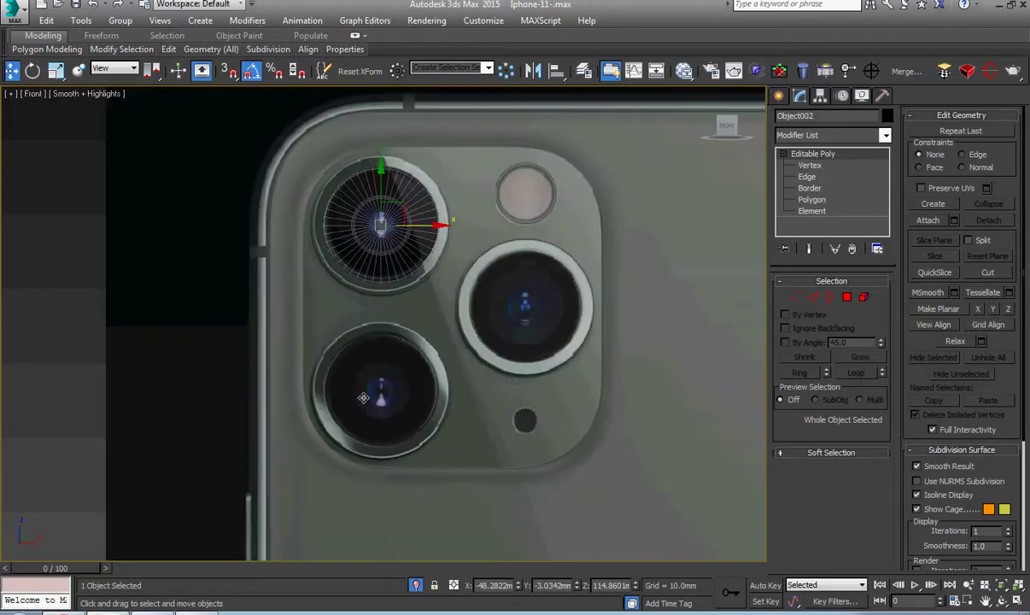
pyautogui.scroll(2, 376, 389)
pyautogui.moveTo(363, 137)
pyautogui.mouseDown()
pyautogui.moveTo(363, 332)
pyautogui.moveTo(416, 373)
pyautogui.mouseUp()
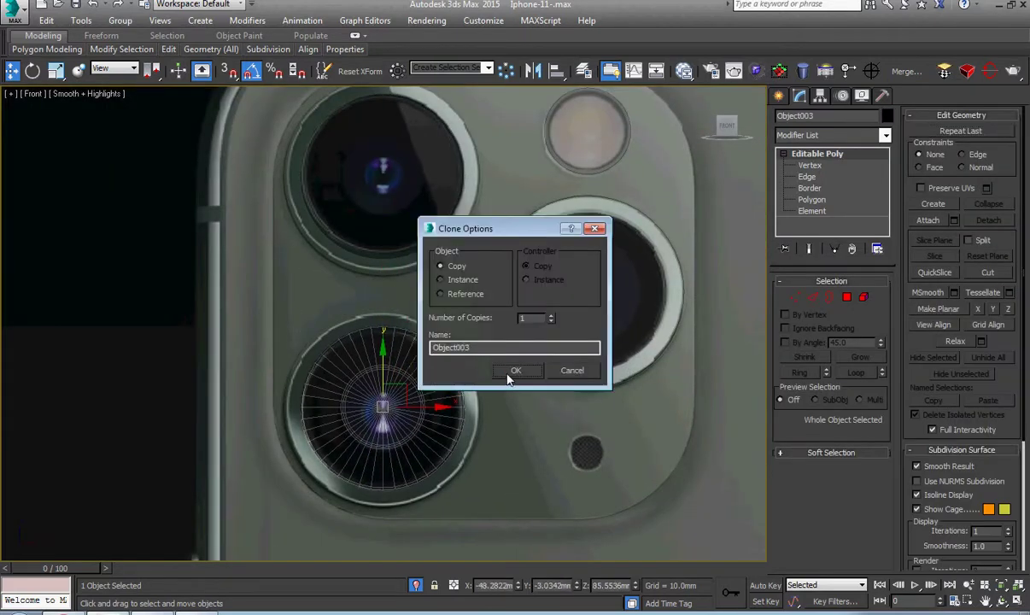
# Confirm the clone as an independent copy, Object003.
pyautogui.click(515, 371)
pyautogui.scroll(3, 508, 369)
pyautogui.scroll(-1, 503, 371)
pyautogui.keyDown('alt'); pyautogui.moveTo(483, 374); pyautogui.dragTo(483, 368, button='middle'); pyautogui.keyUp('alt')
pyautogui.scroll(2, 536, 404)
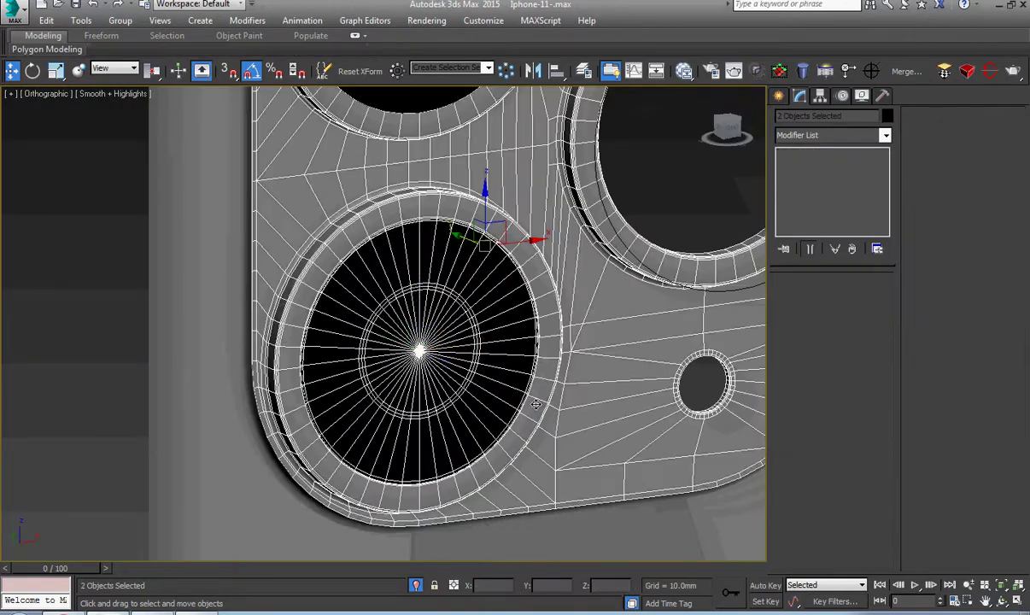
pyautogui.scroll(-3, 536, 404)
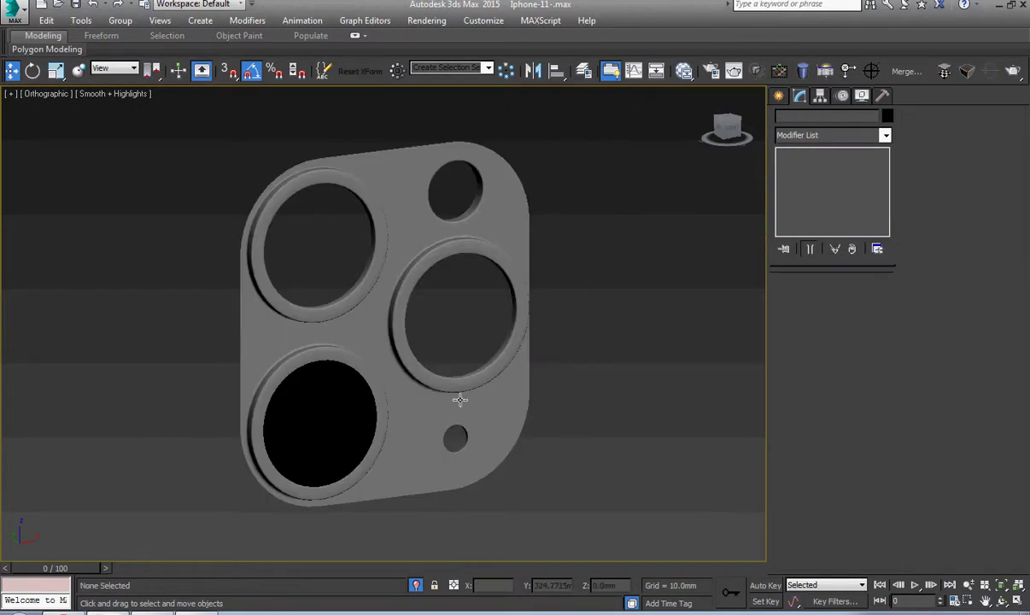
# Select Object003 and inspect its placement in the lower-left ring from several angles.
pyautogui.click(352, 411)
pyautogui.press('f')
pyautogui.press('z')
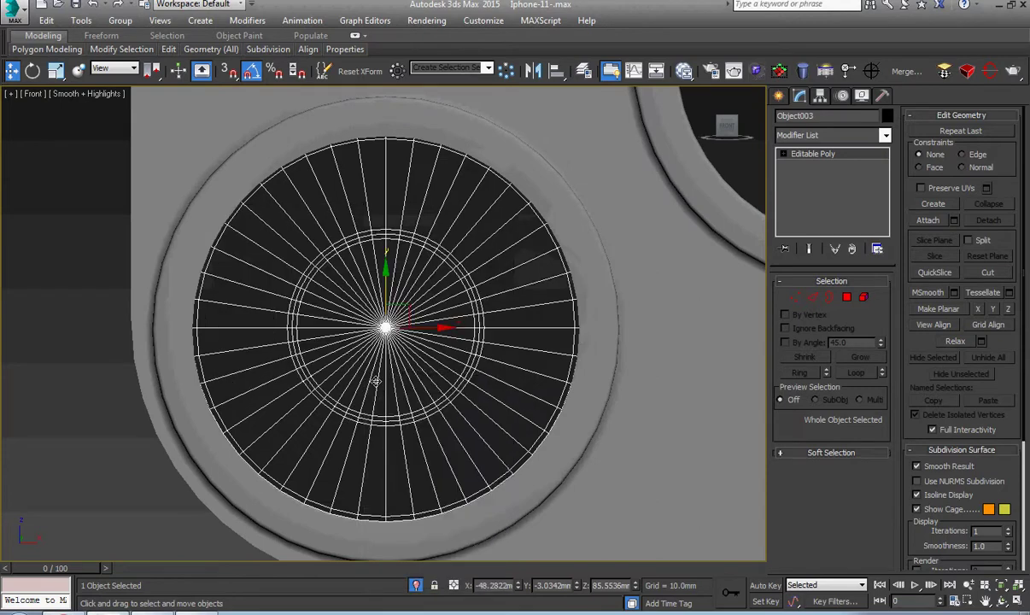
pyautogui.scroll(-2, 544, 489)
pyautogui.scroll(-3, 544, 490)
pyautogui.keyDown('alt'); pyautogui.moveTo(544, 490); pyautogui.dragTo(570, 489, button='middle'); pyautogui.keyUp('alt')
pyautogui.scroll(2, 459, 429)
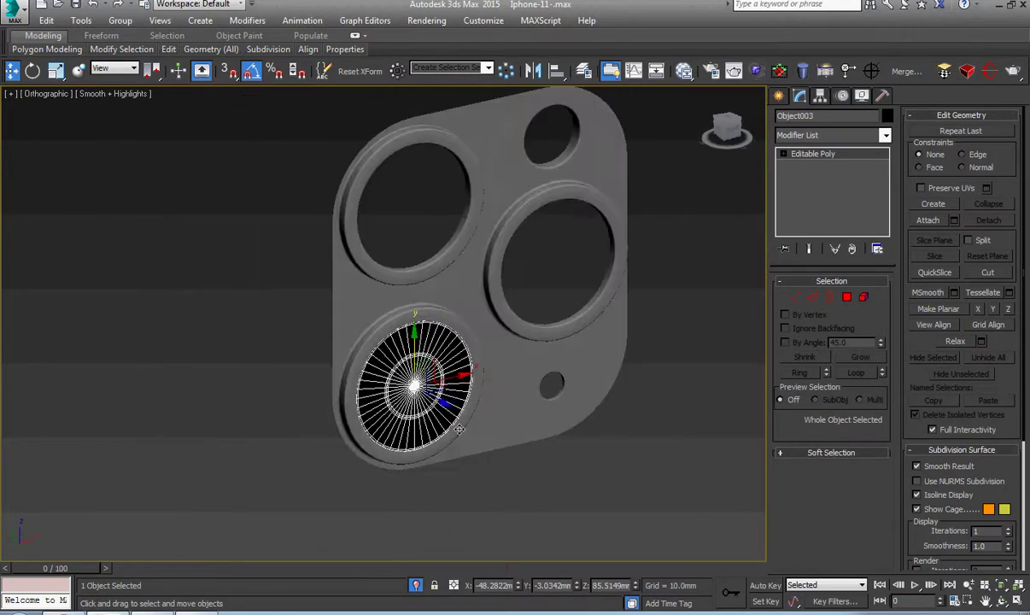
pyautogui.keyDown('alt'); pyautogui.moveTo(460, 428); pyautogui.dragTo(451, 397, button='middle'); pyautogui.keyUp('alt')
pyautogui.scroll(5, 451, 396)
# Check the disc against the reference photo in Front view, then select the top lens dome Sphere001.
pyautogui.rightClick(451, 396)
pyautogui.click(489, 329)
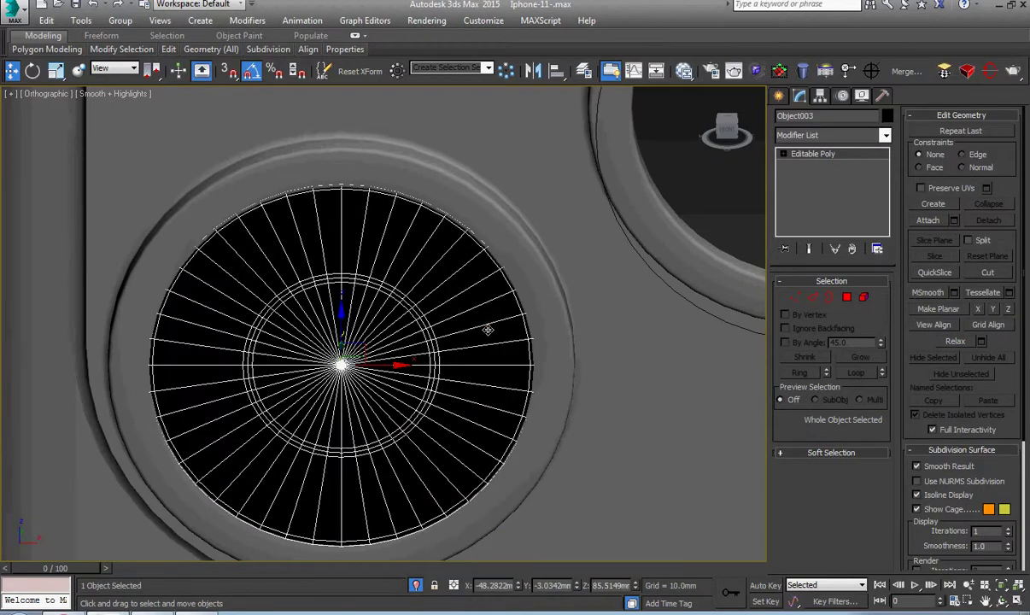
pyautogui.scroll(-2, 486, 330)
pyautogui.scroll(-2, 461, 342)
pyautogui.scroll(-2, 437, 349)
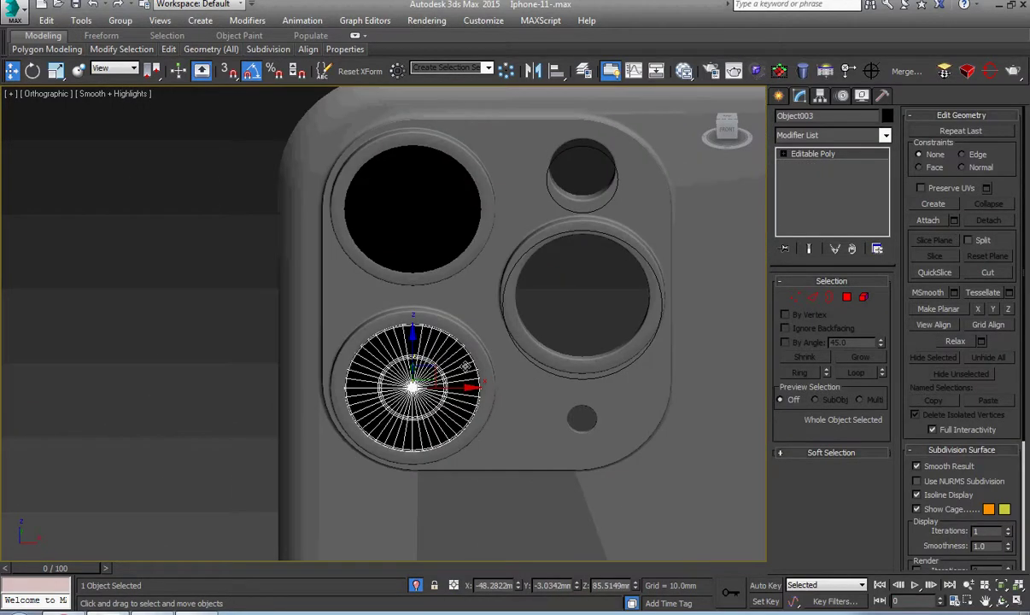
pyautogui.press('f')
pyautogui.rightClick(432, 346)
pyautogui.click(466, 363)
pyautogui.scroll(2, 388, 412)
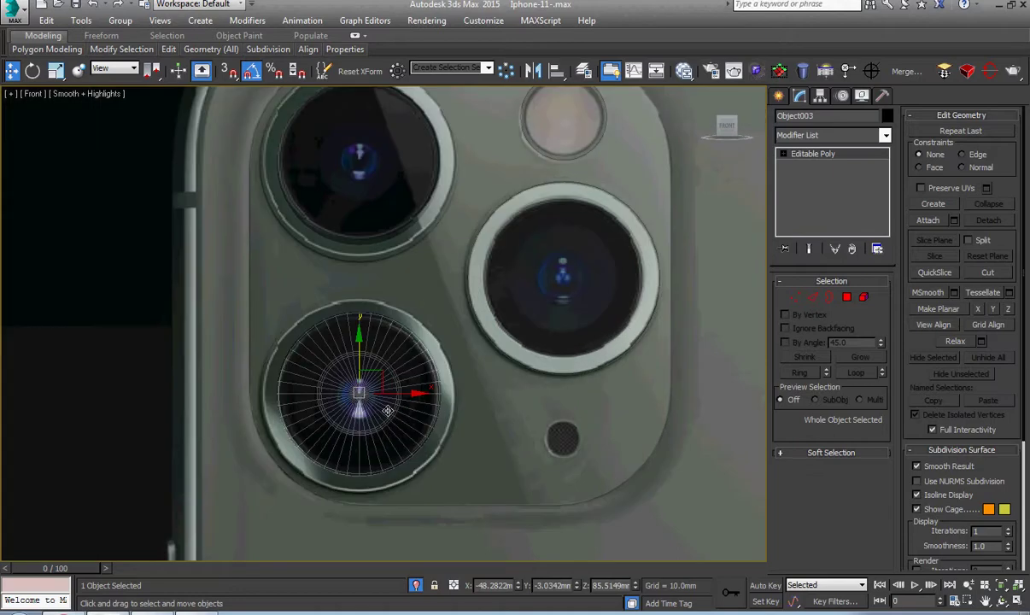
pyautogui.click(342, 169)
# Isolate the Sphere001 lens dome in Front view, then end isolation to restore the scene.
pyautogui.moveTo(342, 169)
pyautogui.keyDown('alt'); pyautogui.mouseDown(button='middle')
pyautogui.moveTo(474, 346)
pyautogui.moveTo(377, 306)
pyautogui.mouseUp(button='middle'); pyautogui.keyUp('alt')
pyautogui.press('z')
pyautogui.press('f')
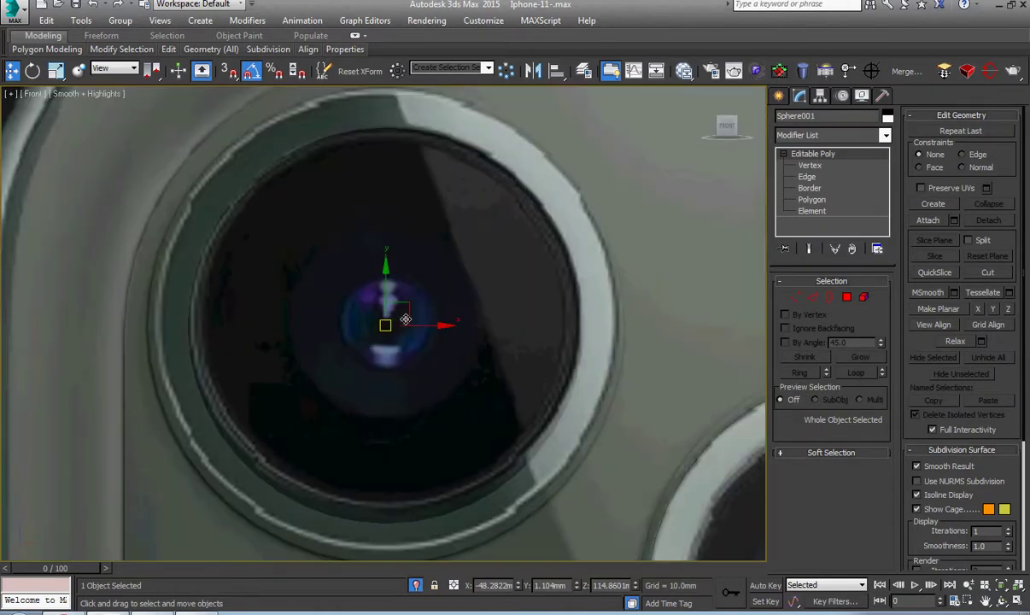
pyautogui.hotkey('alt', 'q')
pyautogui.rightClick(415, 325)
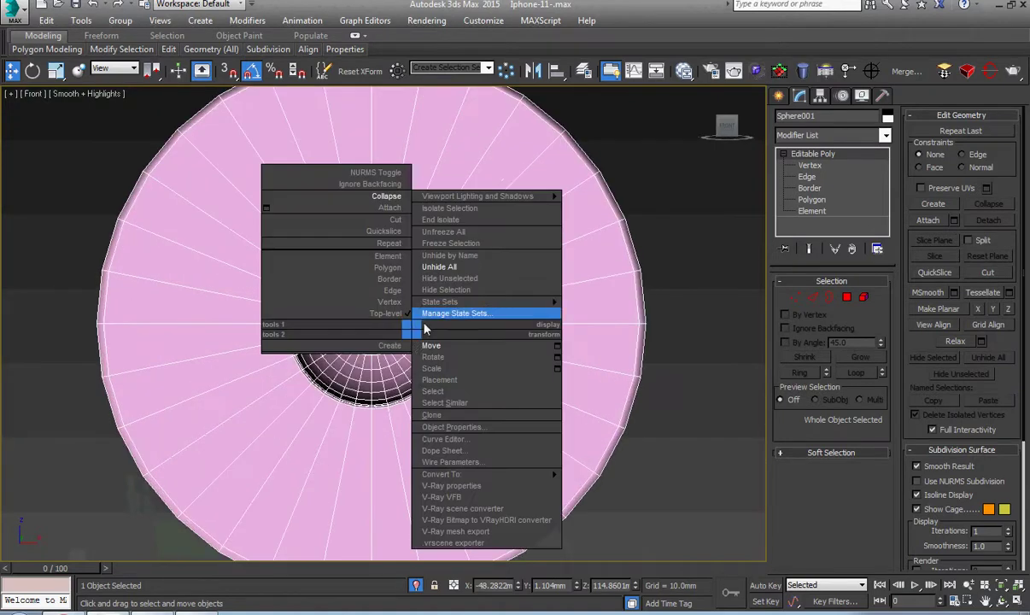
pyautogui.click(427, 265)
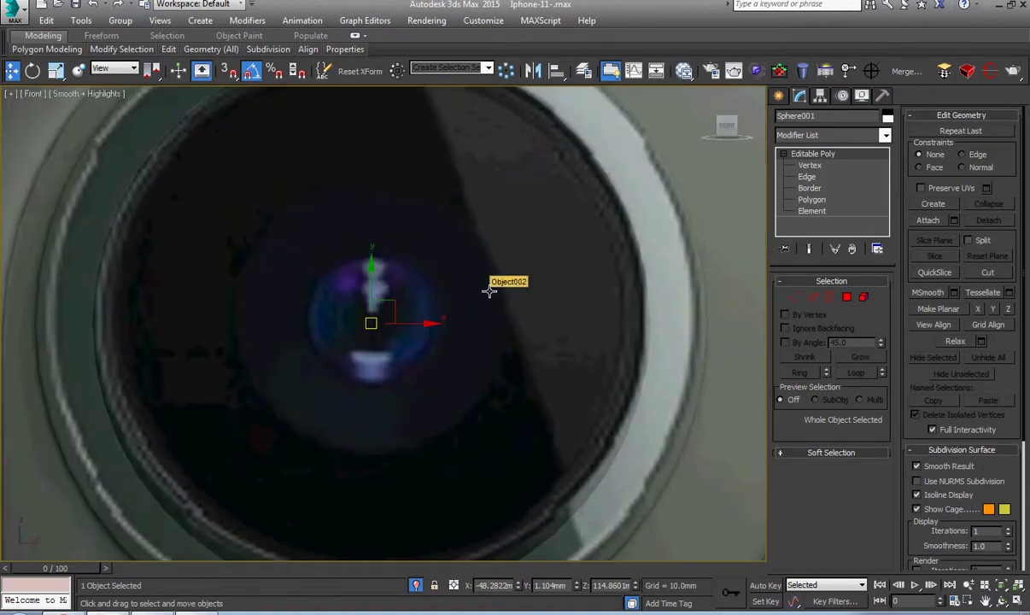
# Switch the viewport to Wireframe and snap-move a dome vertex slightly to the right.
pyautogui.click(103, 96)
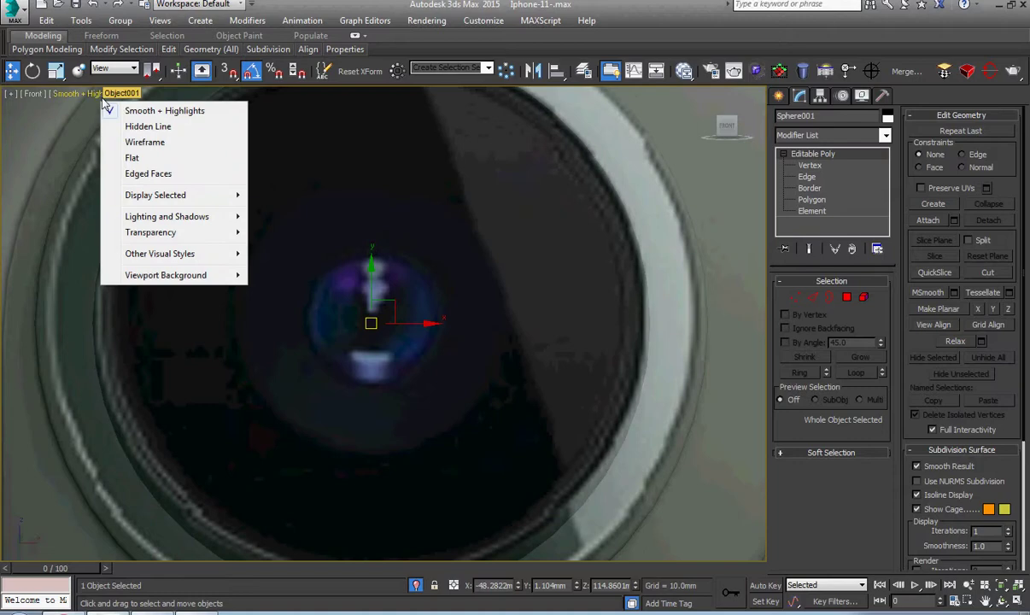
pyautogui.click(147, 143)
pyautogui.scroll(-2, 367, 333)
pyautogui.scroll(4, 478, 335)
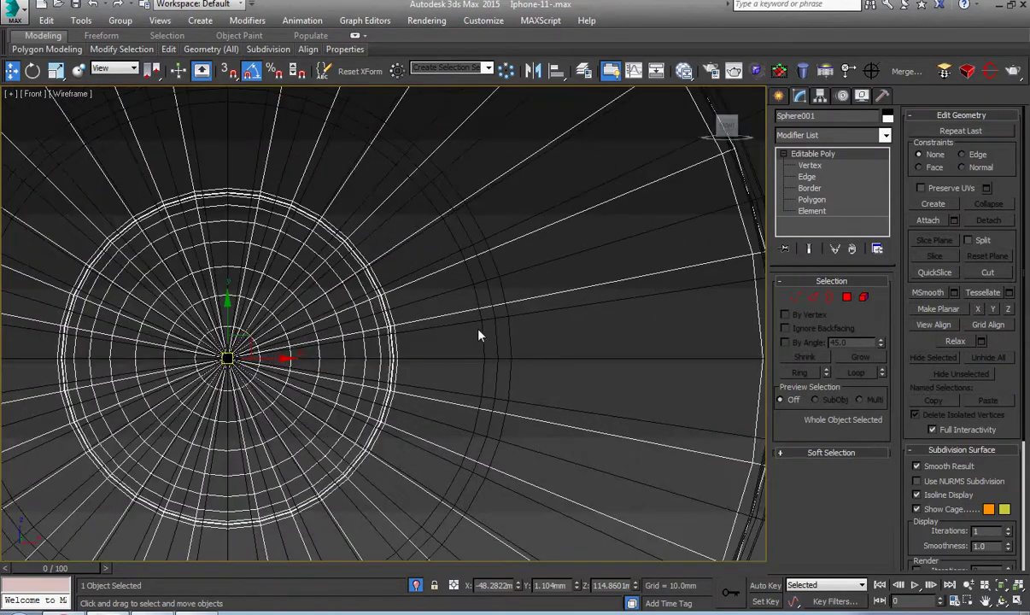
pyautogui.scroll(3, 482, 366)
pyautogui.scroll(-1, 487, 342)
pyautogui.scroll(4, 462, 272)
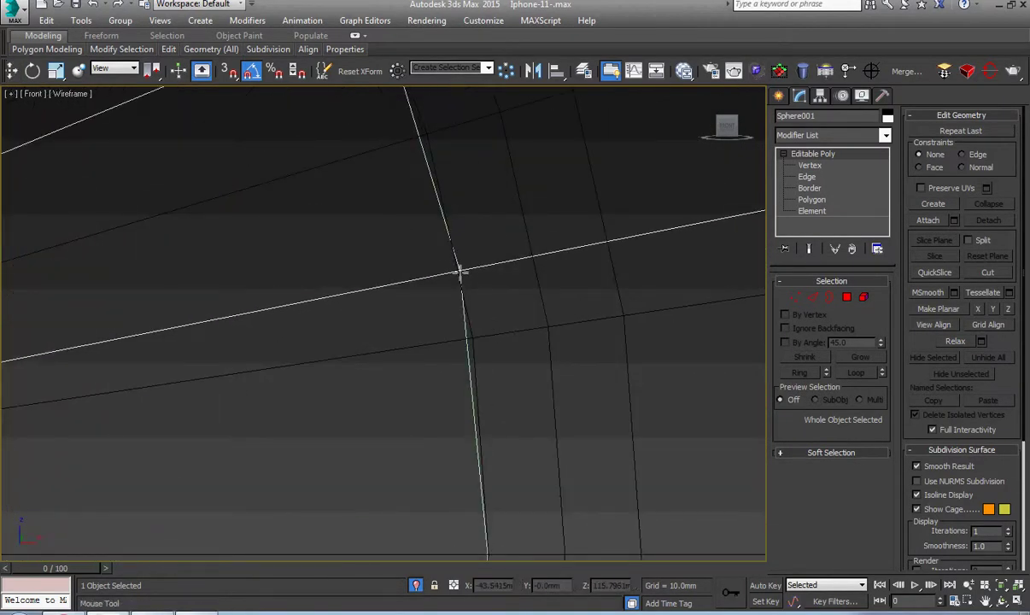
pyautogui.moveTo(537, 269); pyautogui.dragTo(608, 259)
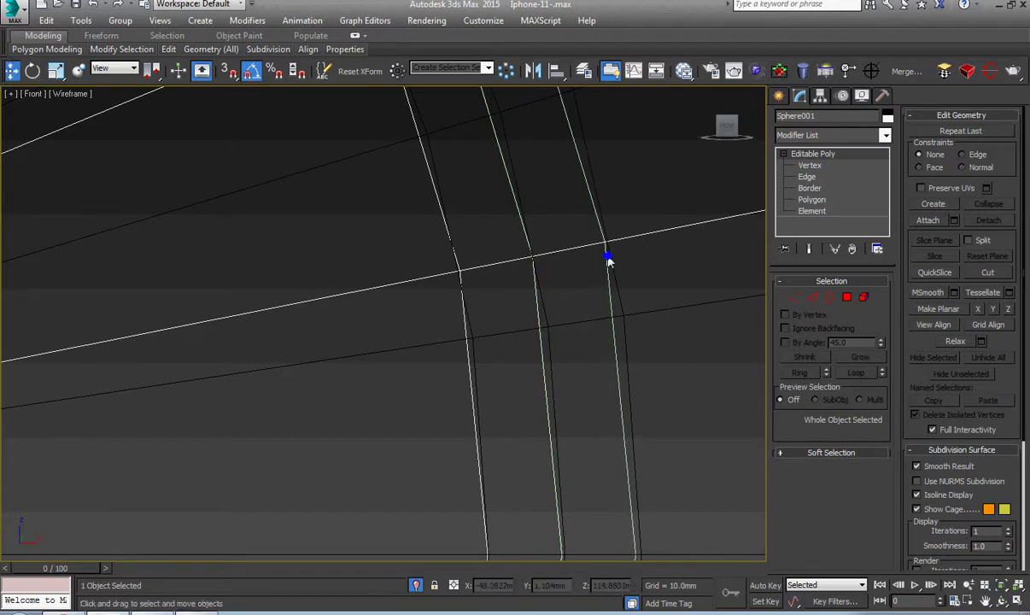
# Frame the round lens, clear the selection and set the viewport to Hidden Line.
pyautogui.press('z')
pyautogui.click(480, 303)
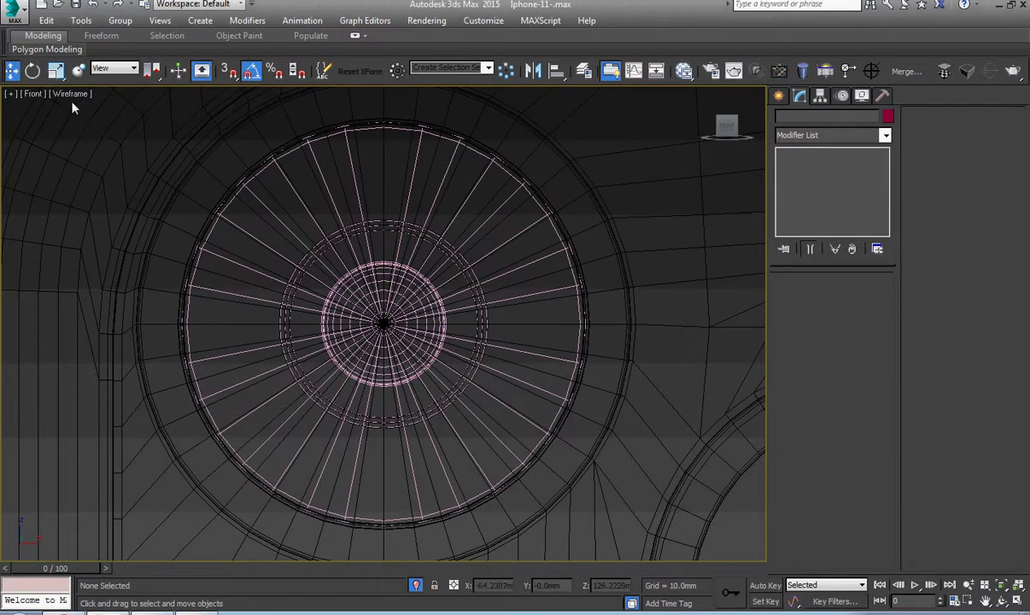
pyautogui.click(34, 93)
pyautogui.click(71, 93)
pyautogui.click(102, 126)
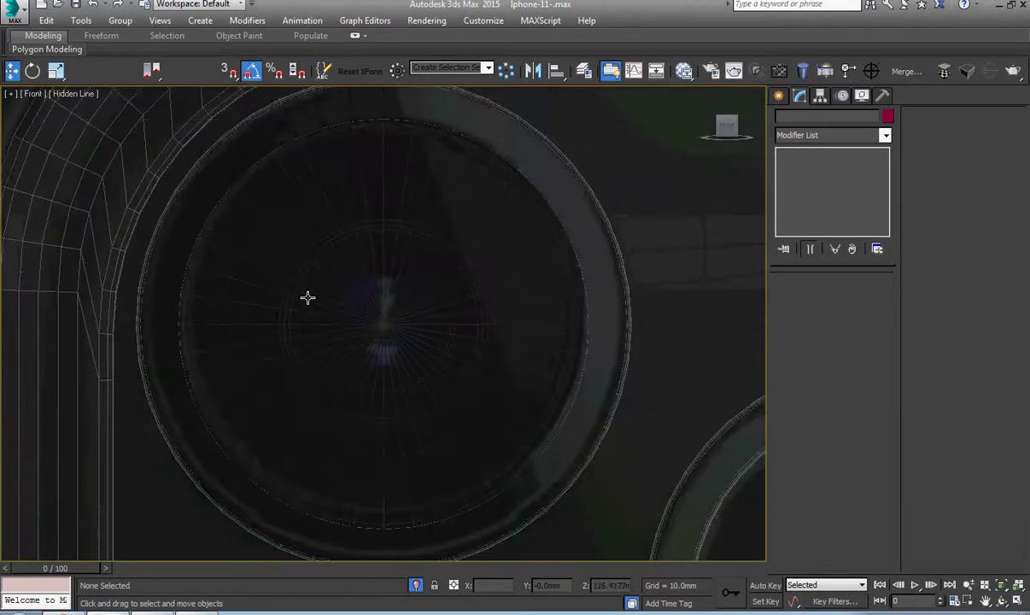
pyautogui.scroll(-5, 309, 297)
pyautogui.scroll(-2, 329, 331)
pyautogui.keyDown('alt'); pyautogui.moveTo(329, 331); pyautogui.dragTo(359, 357, button='middle'); pyautogui.keyUp('alt')
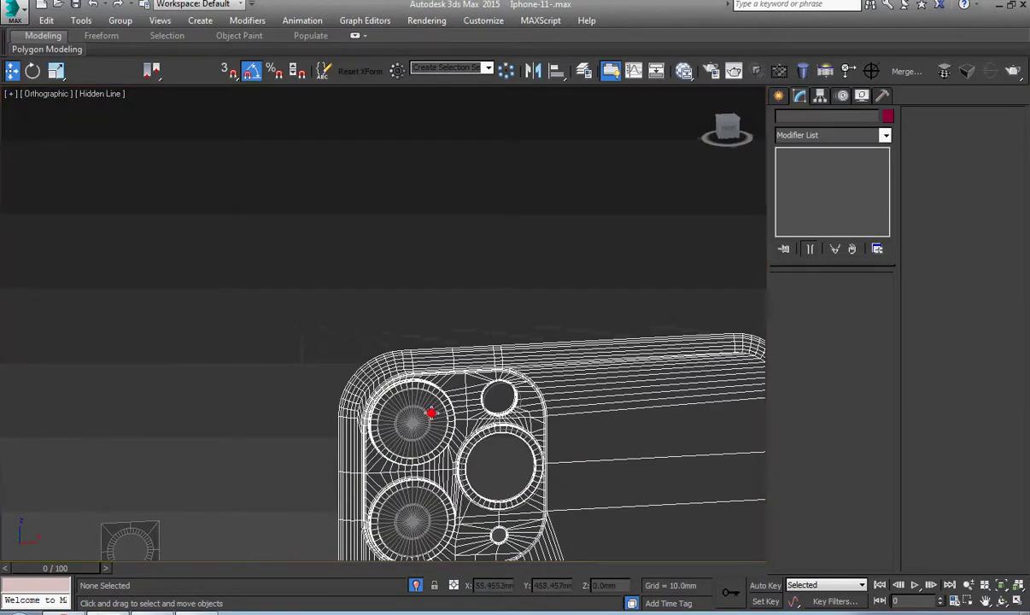
# Frame the top-left lens Object002 and set the viewport to Wireframe, then Flat shading.
pyautogui.click(431, 413)
pyautogui.press('z')
pyautogui.click(103, 93)
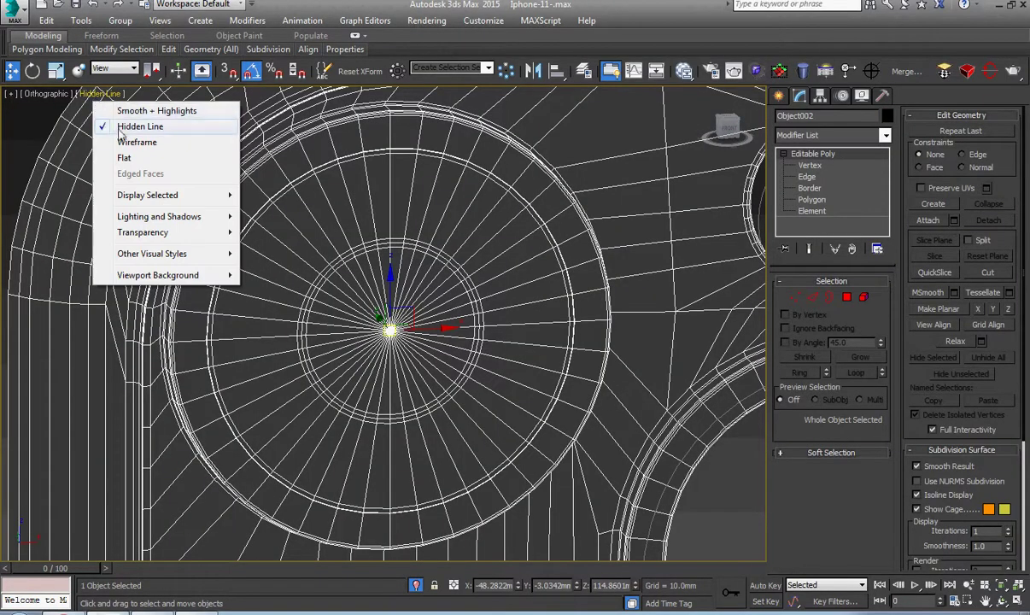
pyautogui.click(115, 140)
pyautogui.click(90, 97)
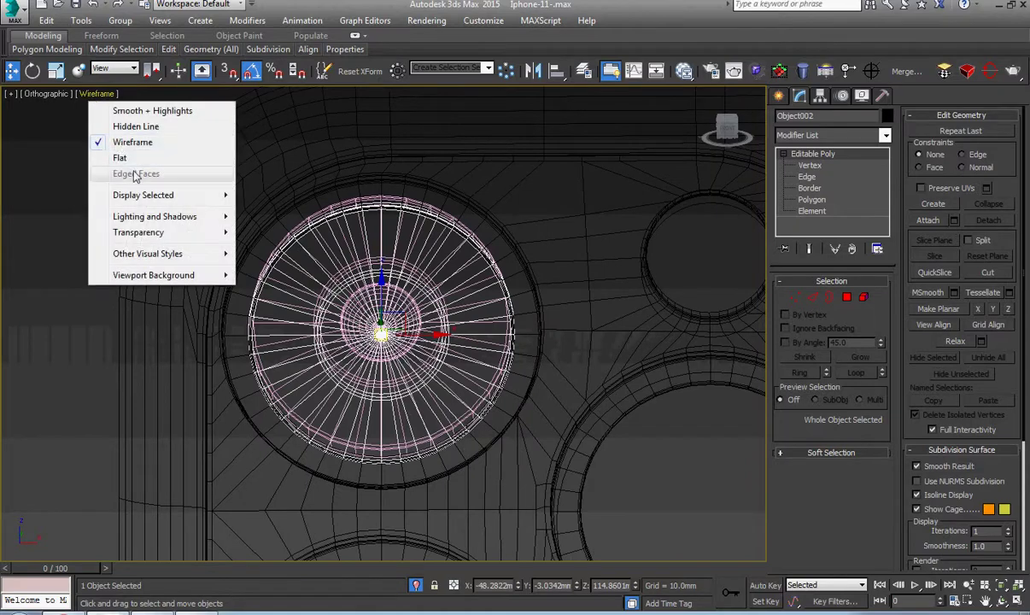
pyautogui.click(134, 162)
pyautogui.scroll(-3, 382, 333)
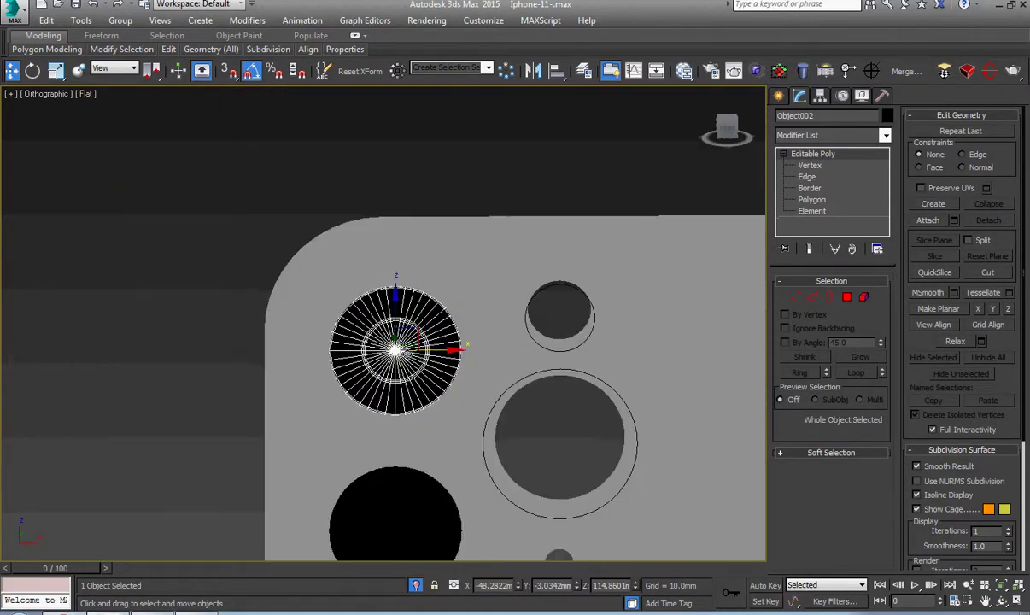
pyautogui.keyDown('alt'); pyautogui.moveTo(382, 333); pyautogui.dragTo(512, 359, button='middle'); pyautogui.keyUp('alt')
pyautogui.click(547, 421)
pyautogui.keyDown('alt'); pyautogui.moveTo(546, 421); pyautogui.dragTo(447, 381, button='middle'); pyautogui.keyUp('alt')
# Clone the middle-opening lens disc as a copy named Object004.
pyautogui.press('f')
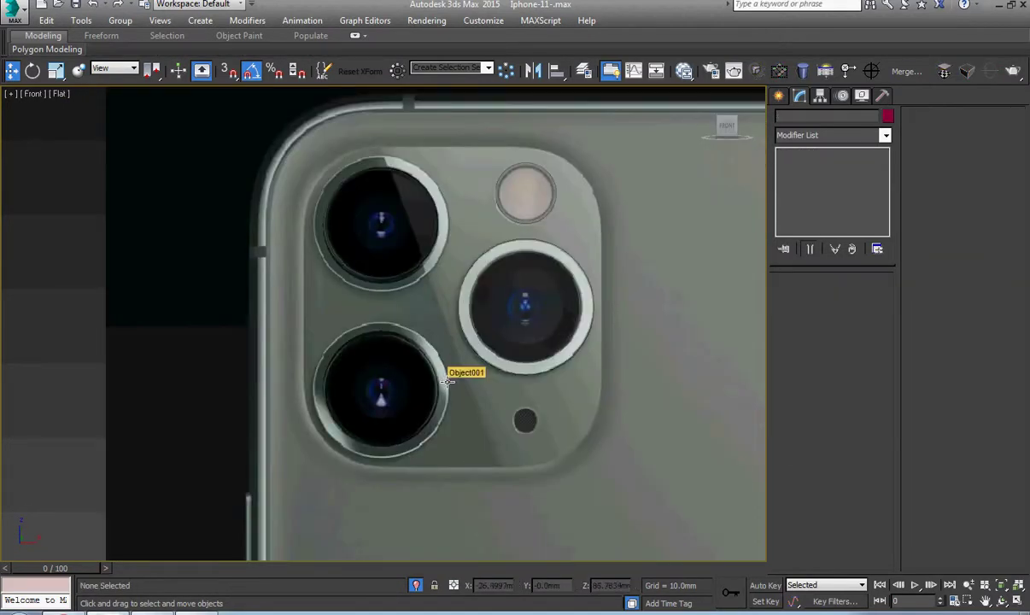
pyautogui.scroll(3, 533, 363)
pyautogui.click(305, 296)
pyautogui.moveTo(305, 295)
pyautogui.mouseDown(button='middle')
pyautogui.moveTo(263, 265)
pyautogui.moveTo(242, 230)
pyautogui.mouseUp(button='middle')
pyautogui.click(478, 401)
pyautogui.hotkey('ctrl', 'v')
pyautogui.press('Return')
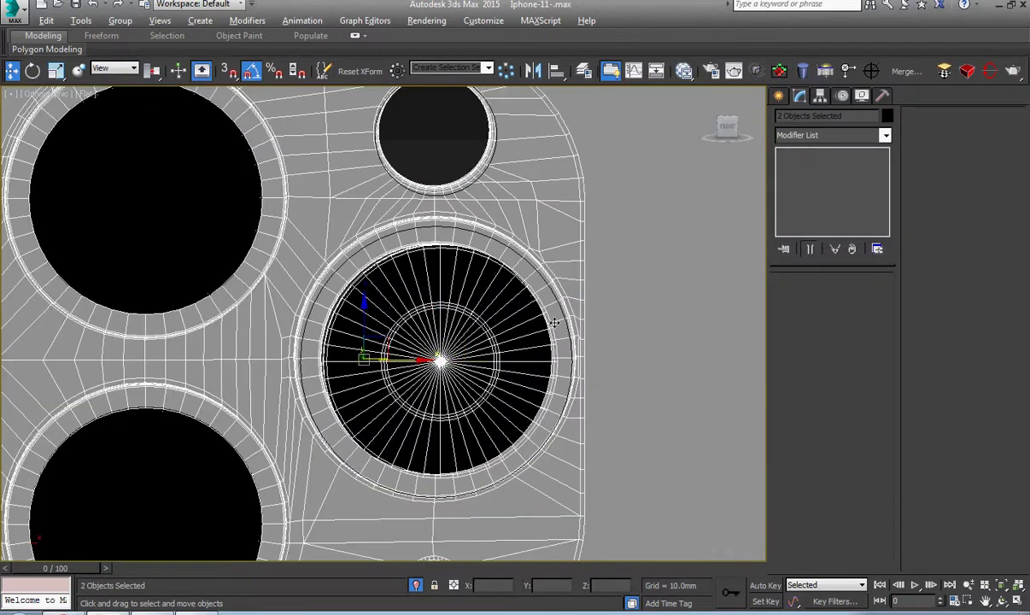
# Frame the copied Object004 in Front view and switch the viewport to Wireframe.
pyautogui.scroll(-5, 494, 357)
pyautogui.click(494, 357)
pyautogui.scroll(1, 494, 357)
pyautogui.press('f')
pyautogui.press('z')
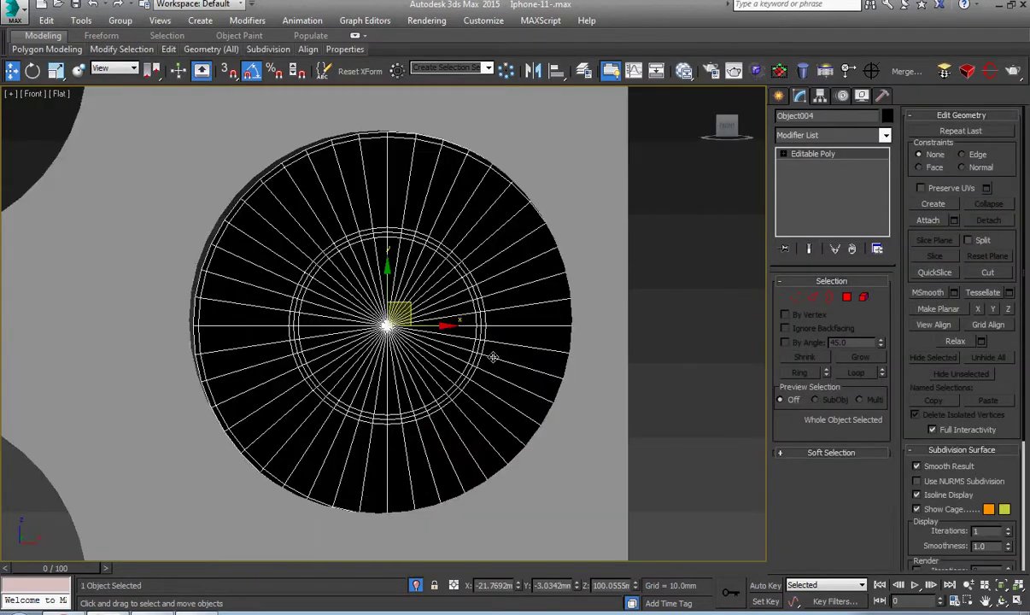
pyautogui.click(55, 94)
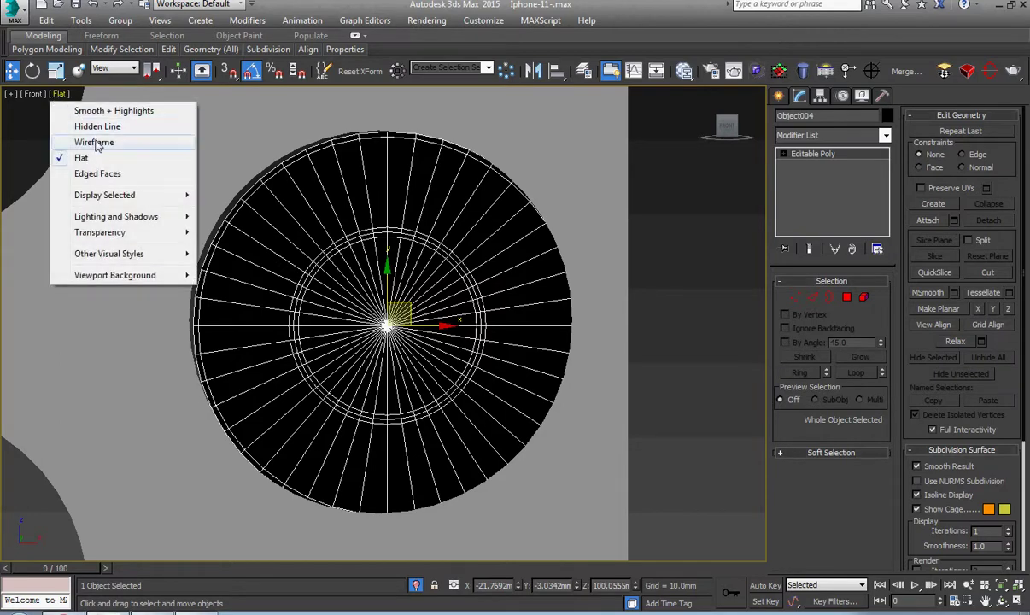
pyautogui.click(97, 144)
# Nudge Object004 up slightly on Z so its rim aligns with the right camera ring.
pyautogui.moveTo(396, 361); pyautogui.dragTo(401, 391, button='middle')
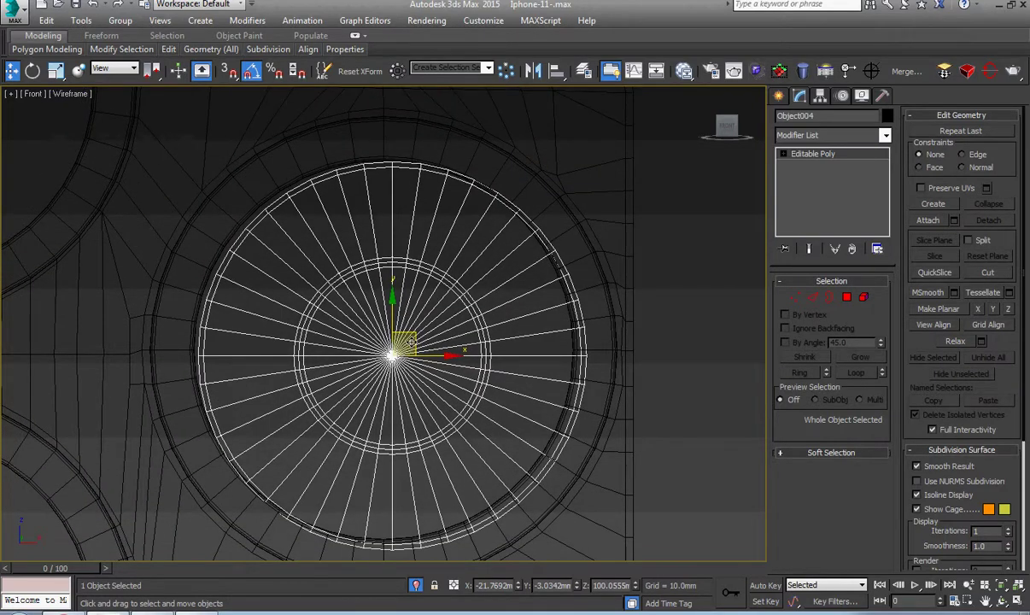
pyautogui.moveTo(412, 341); pyautogui.dragTo(413, 383, button='middle')
pyautogui.scroll(5, 405, 272)
pyautogui.scroll(3, 400, 308)
pyautogui.moveTo(401, 309)
pyautogui.mouseDown(button='middle')
pyautogui.moveTo(333, 312)
pyautogui.moveTo(296, 286)
pyautogui.moveTo(299, 276)
pyautogui.mouseUp(button='middle')
pyautogui.scroll(-3, 299, 275)
pyautogui.scroll(-2, 303, 282)
pyautogui.scroll(5, 282, 478)
pyautogui.scroll(2, 275, 476)
pyautogui.scroll(-5, 275, 476)
pyautogui.scroll(-1, 290, 386)
pyautogui.scroll(2, 271, 320)
pyautogui.scroll(4, 75, 345)
pyautogui.moveTo(75, 345); pyautogui.dragTo(333, 405, button='middle')
pyautogui.scroll(3, 333, 405)
pyautogui.moveTo(635, 586); pyautogui.dragTo(634, 568)
# Orbit to steep angles to check Object004's depth, then return to Front view.
pyautogui.scroll(-2, 342, 402)
pyautogui.scroll(-4, 286, 438)
pyautogui.scroll(2, 427, 410)
pyautogui.scroll(4, 640, 418)
pyautogui.scroll(-3, 640, 418)
pyautogui.scroll(-2, 456, 419)
pyautogui.scroll(-2, 401, 418)
pyautogui.keyDown('alt'); pyautogui.moveTo(393, 402); pyautogui.dragTo(396, 448, button='middle'); pyautogui.keyUp('alt')
pyautogui.scroll(2, 396, 448)
pyautogui.rightClick(379, 389)
pyautogui.scroll(2, 379, 388)
pyautogui.keyDown('alt'); pyautogui.moveTo(379, 389); pyautogui.dragTo(334, 436, button='middle'); pyautogui.keyUp('alt')
pyautogui.press('f')
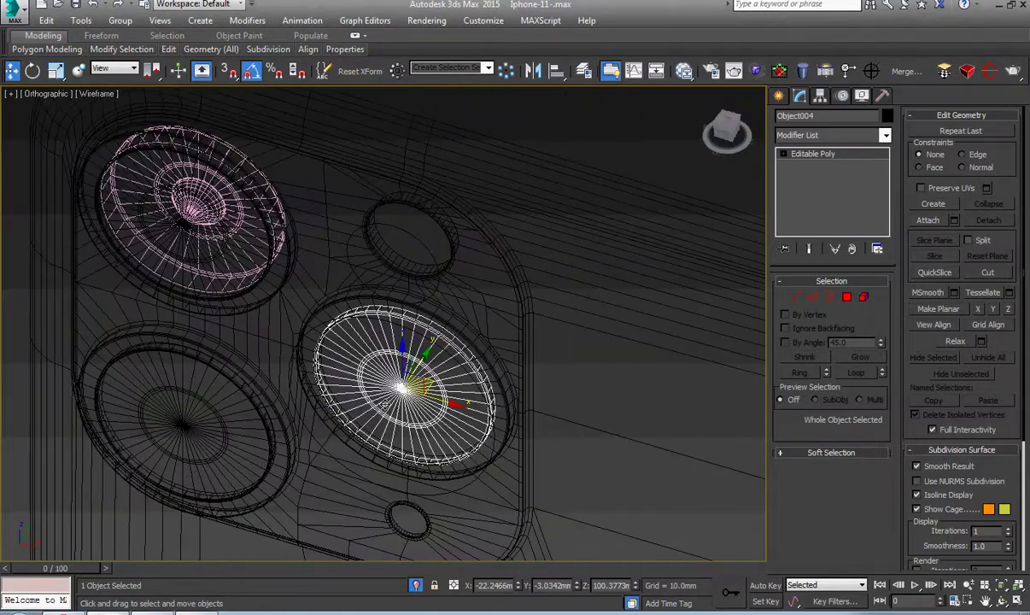
pyautogui.scroll(4, 423, 419)
pyautogui.scroll(-3, 427, 410)
pyautogui.click(69, 94)
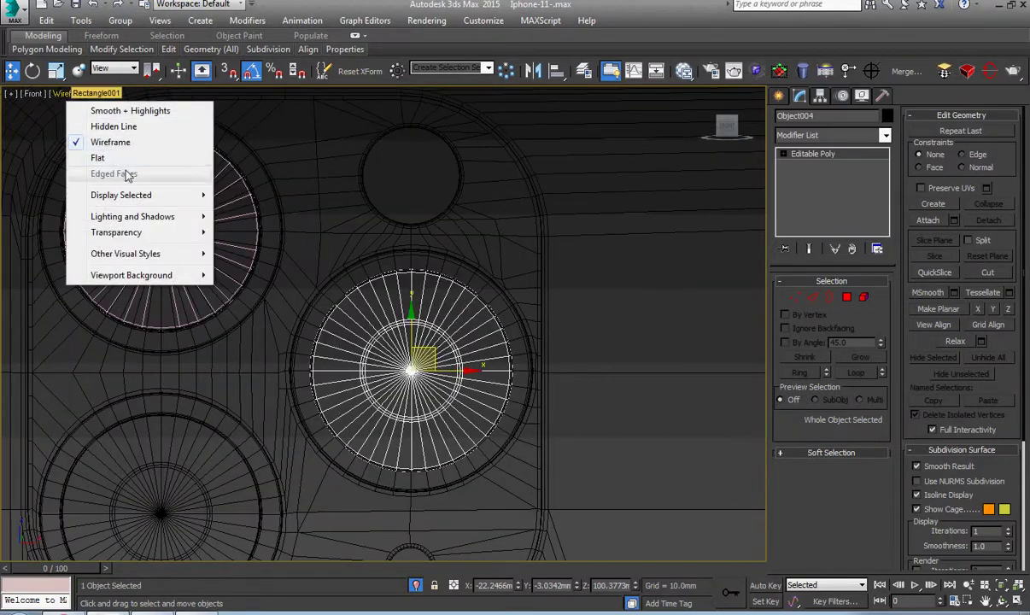
# Switch the viewport to Smooth shading and orbit close in on the lens.
pyautogui.click(131, 111)
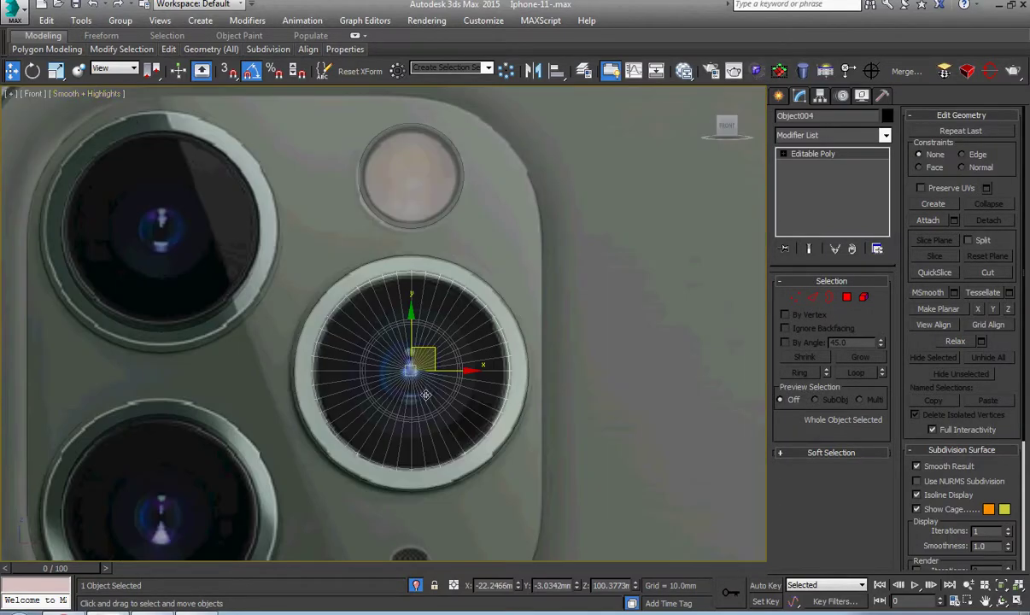
pyautogui.scroll(2, 432, 419)
pyautogui.scroll(3, 441, 412)
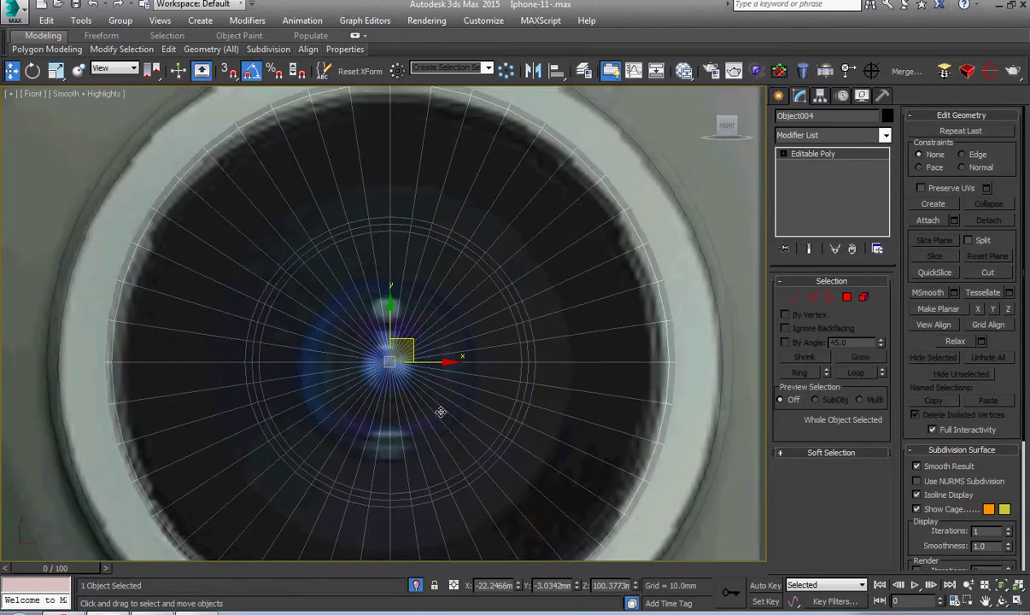
pyautogui.keyDown('alt'); pyautogui.moveTo(340, 341); pyautogui.dragTo(264, 338, button='middle'); pyautogui.keyUp('alt')
pyautogui.scroll(3, 265, 338)
# Select Object004's 132 rim edges, convert them to vertices, then exit sub-object editing.
pyautogui.press('2')
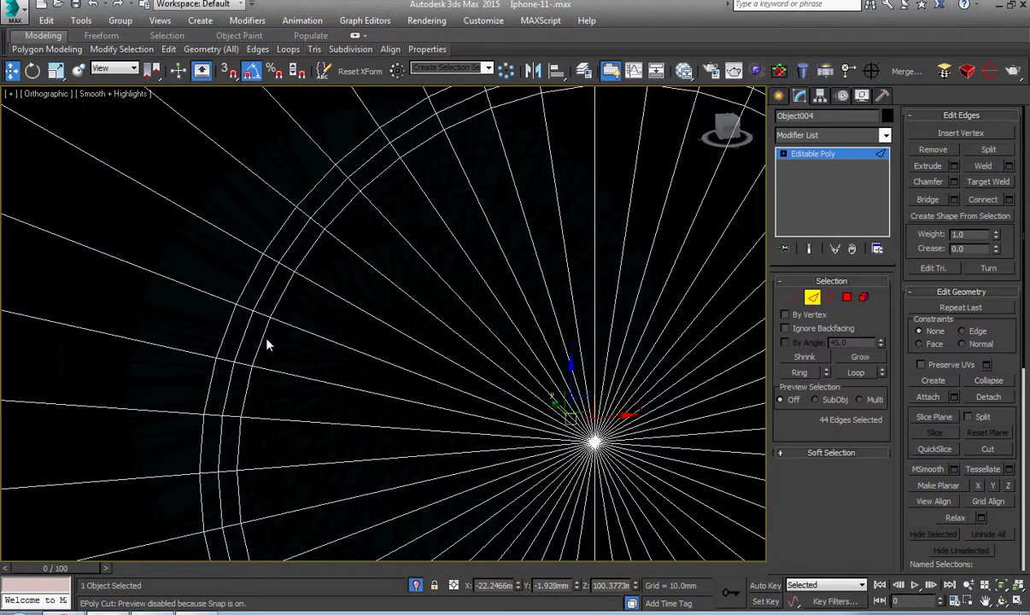
pyautogui.press('z')
pyautogui.rightClick(333, 367)
pyautogui.click(317, 292)
pyautogui.rightClick(317, 292)
pyautogui.click(241, 425)
pyautogui.press('f')
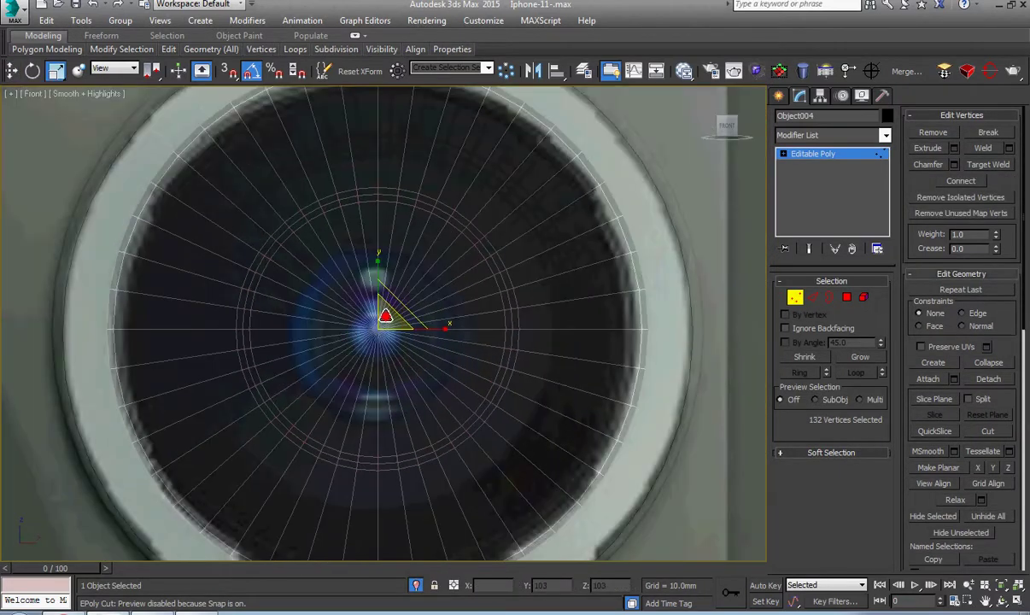
pyautogui.rightClick(375, 315)
pyautogui.click(337, 325)
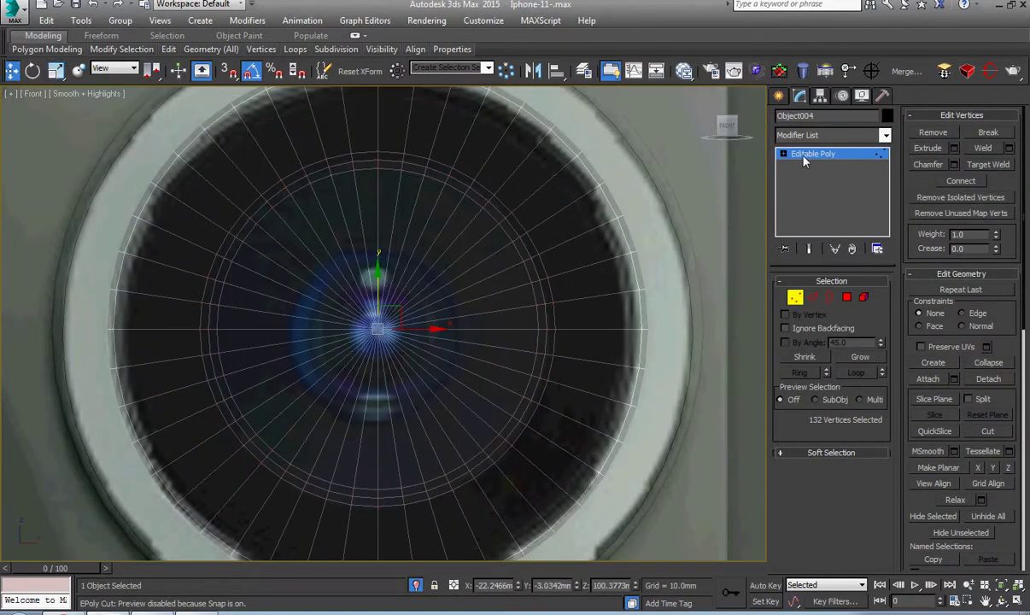
pyautogui.click(812, 155)
# Orbit the module to an oblique angle and select the first lens dome, Sphere001.
pyautogui.scroll(-5, 407, 381)
pyautogui.scroll(-2, 409, 383)
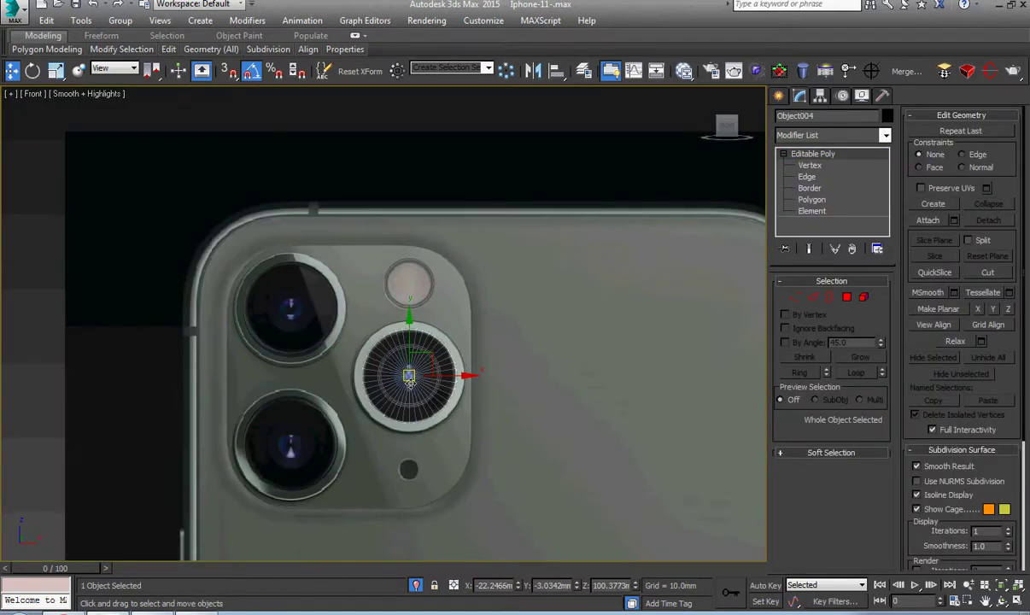
pyautogui.moveTo(424, 376)
pyautogui.keyDown('alt'); pyautogui.mouseDown(button='middle')
pyautogui.moveTo(329, 487)
pyautogui.moveTo(393, 398)
pyautogui.moveTo(422, 310)
pyautogui.mouseUp(button='middle'); pyautogui.keyUp('alt')
pyautogui.click(422, 310)
pyautogui.scroll(5, 421, 310)
pyautogui.click(519, 162)
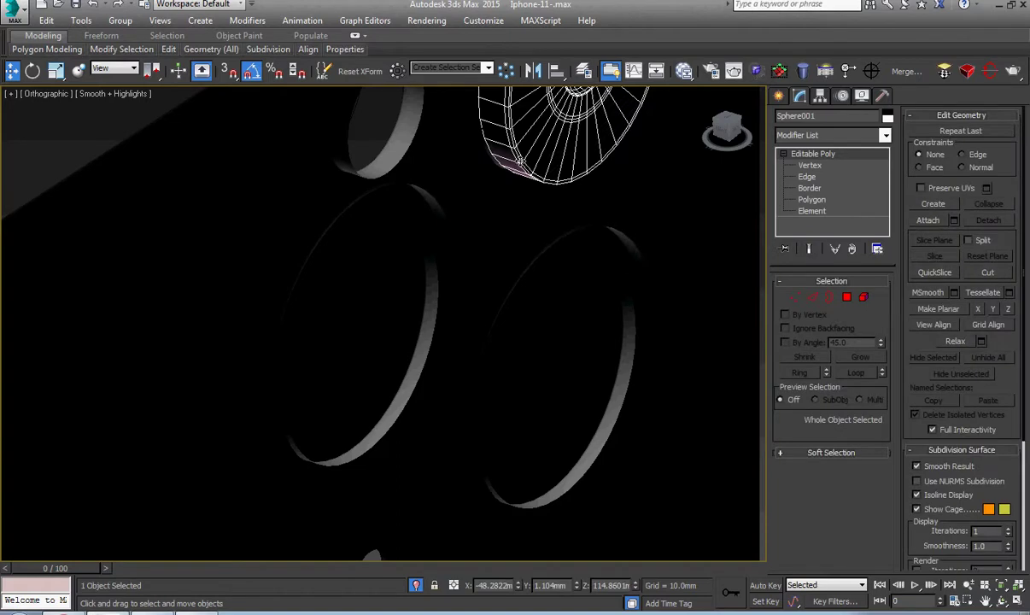
# Orbit toward the phone's back and select the domed Sphere001 inside the upper-left lens.
pyautogui.press('z')
pyautogui.moveTo(512, 358)
pyautogui.keyDown('alt'); pyautogui.mouseDown(button='middle')
pyautogui.moveTo(421, 379)
pyautogui.moveTo(421, 365)
pyautogui.mouseUp(button='middle'); pyautogui.keyUp('alt')
pyautogui.click(421, 365)
pyautogui.click(430, 489)
pyautogui.click(568, 431)
pyautogui.click(406, 341)
pyautogui.click(406, 341)
pyautogui.scroll(3, 398, 323)
pyautogui.scroll(3, 427, 359)
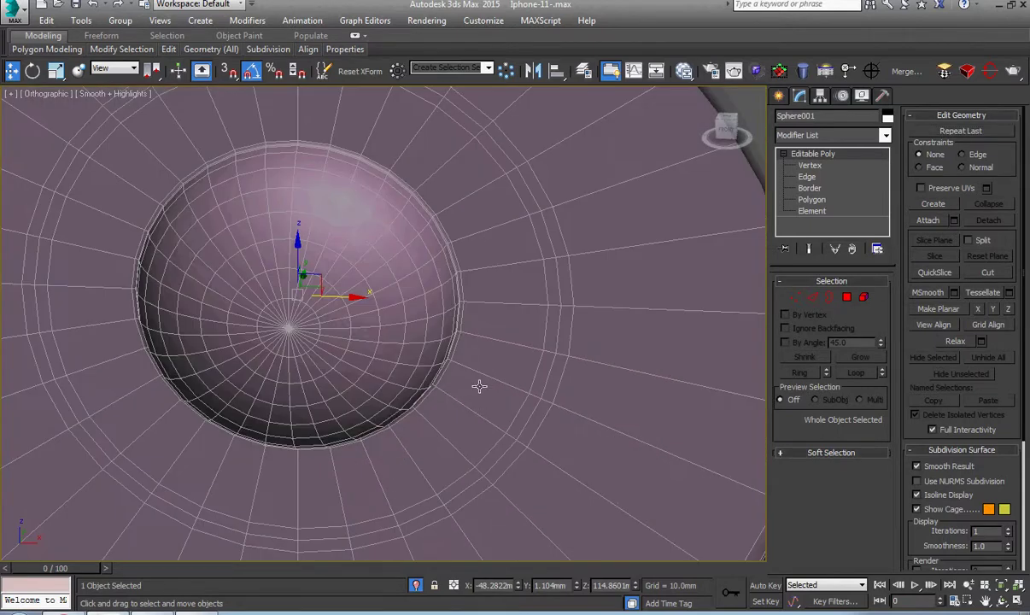
# Select the sphere's base edge ring and connect it with 4 segments.
pyautogui.press('2')
pyautogui.hotkey('alt', 'c')
pyautogui.hotkey('alt', 'l')
pyautogui.rightClick(531, 341)
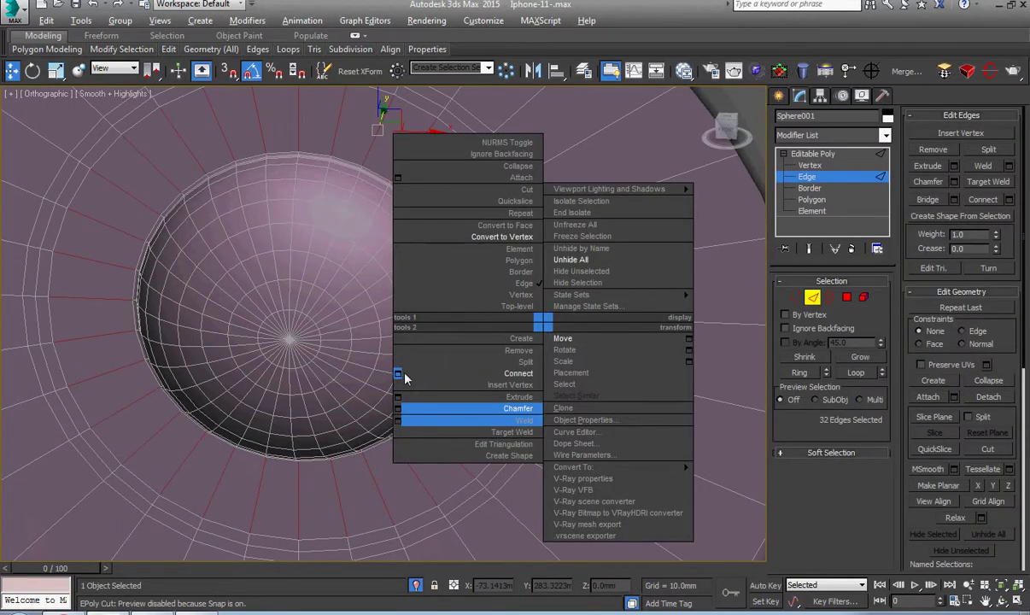
pyautogui.click(377, 344)
pyautogui.moveTo(693, 403); pyautogui.dragTo(653, 376)
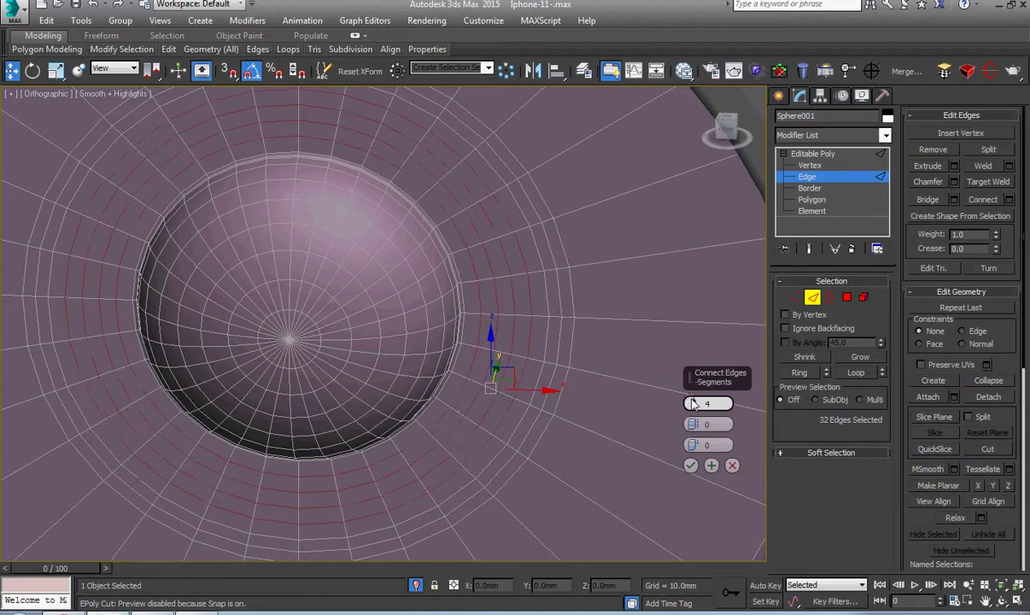
pyautogui.click(691, 465)
# Extrude the new edges with height 0.0343mm and width 0.0892mm, then exit edge mode.
pyautogui.scroll(3, 464, 317)
pyautogui.rightClick(542, 367)
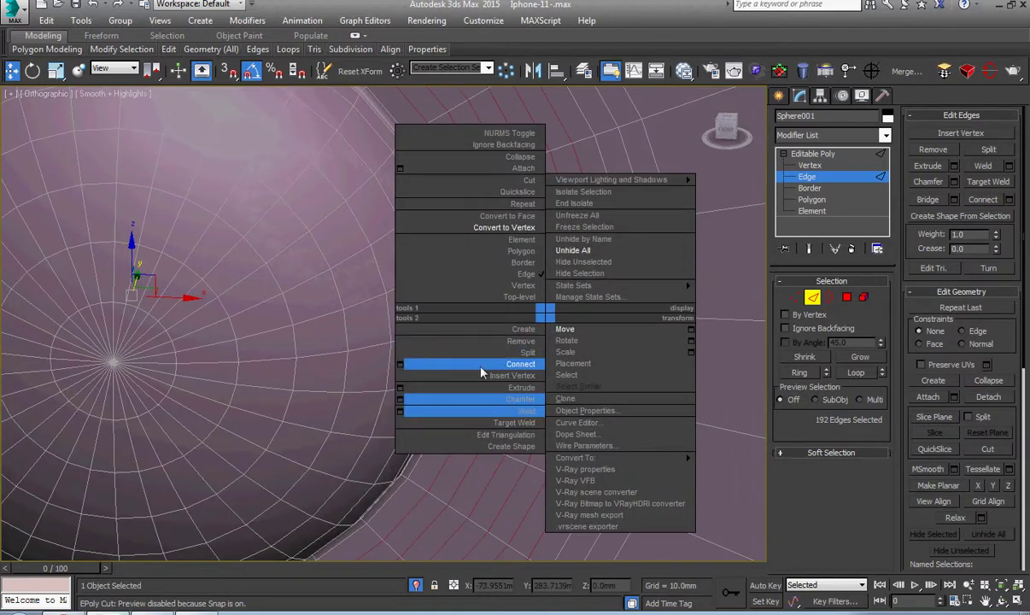
pyautogui.click(400, 384)
pyautogui.moveTo(692, 405)
pyautogui.mouseDown()
pyautogui.moveTo(692, 427)
pyautogui.moveTo(694, 414)
pyautogui.mouseUp()
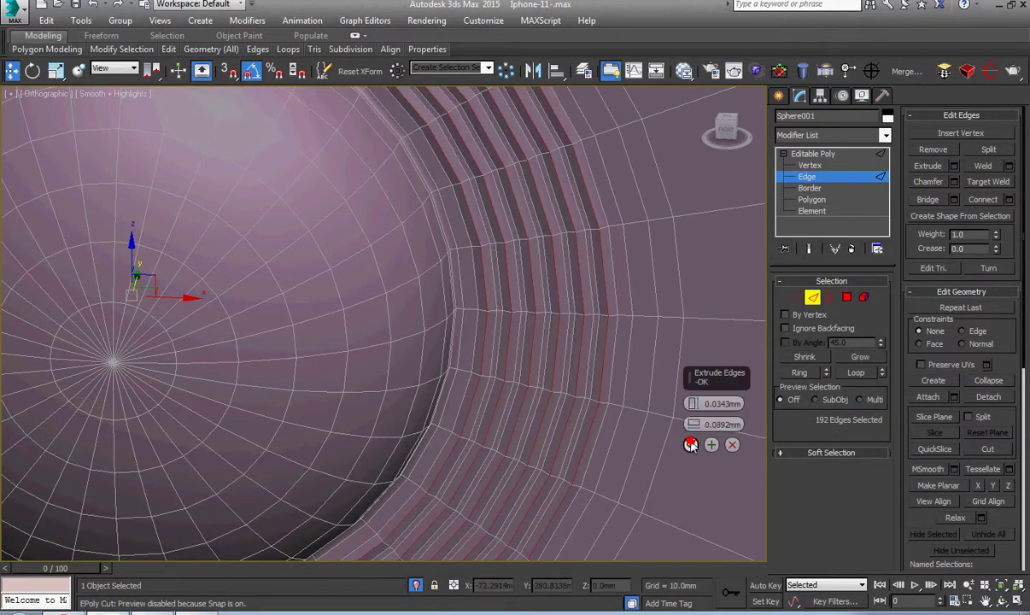
pyautogui.click(690, 444)
pyautogui.scroll(-2, 542, 369)
pyautogui.scroll(-2, 480, 369)
pyautogui.click(811, 154)
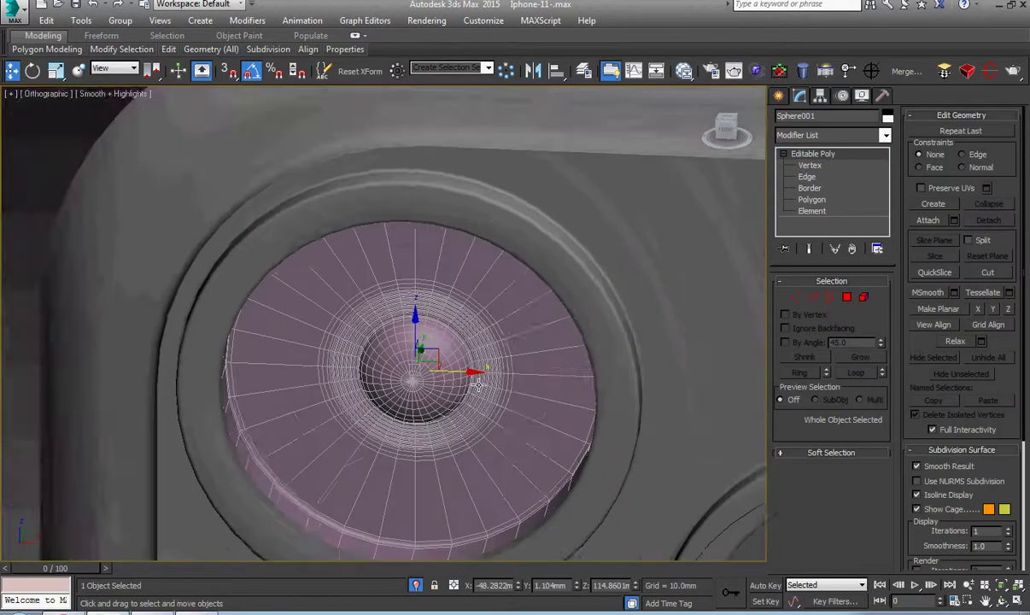
# Shift-drag a copy of the Sphere001 lens dome onto the lower-left lens.
pyautogui.press('f')
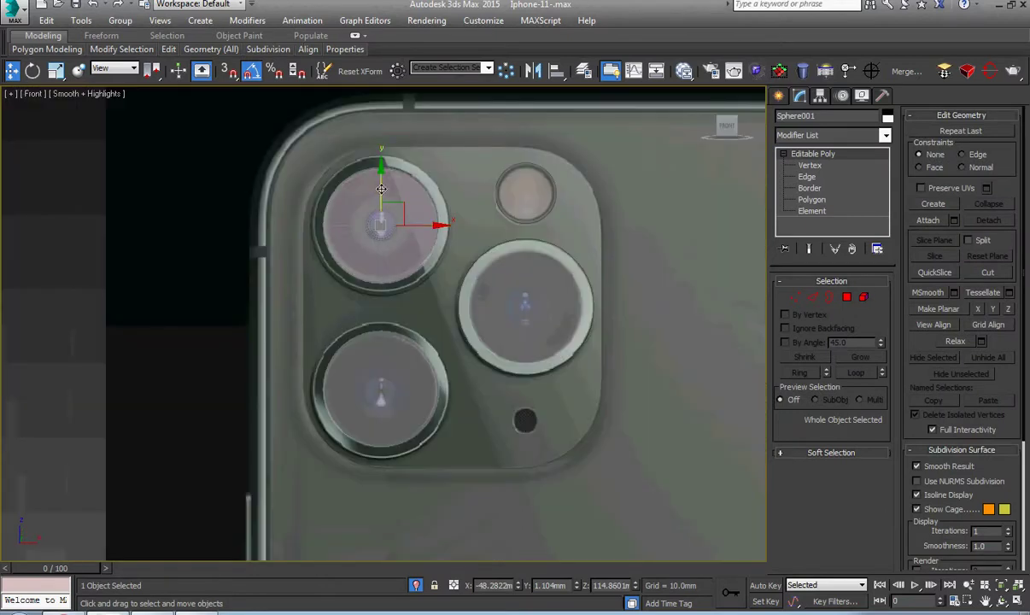
pyautogui.keyDown('shift'); pyautogui.moveTo(380, 188); pyautogui.dragTo(409, 351); pyautogui.keyUp('shift')
pyautogui.click(515, 373)
pyautogui.scroll(3, 476, 400)
# Align the lower-left copy to its lens ring on X and Y position, keeping depth unchanged.
pyautogui.hotkey('alt', 'a')
pyautogui.click(476, 400)
pyautogui.click(447, 216)
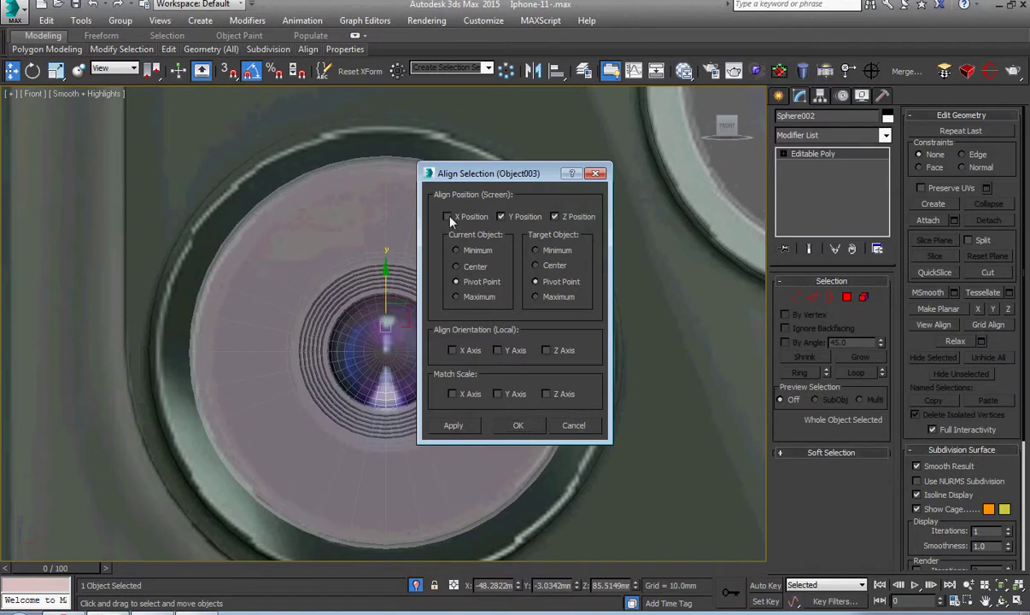
pyautogui.click(502, 216)
pyautogui.click(555, 216)
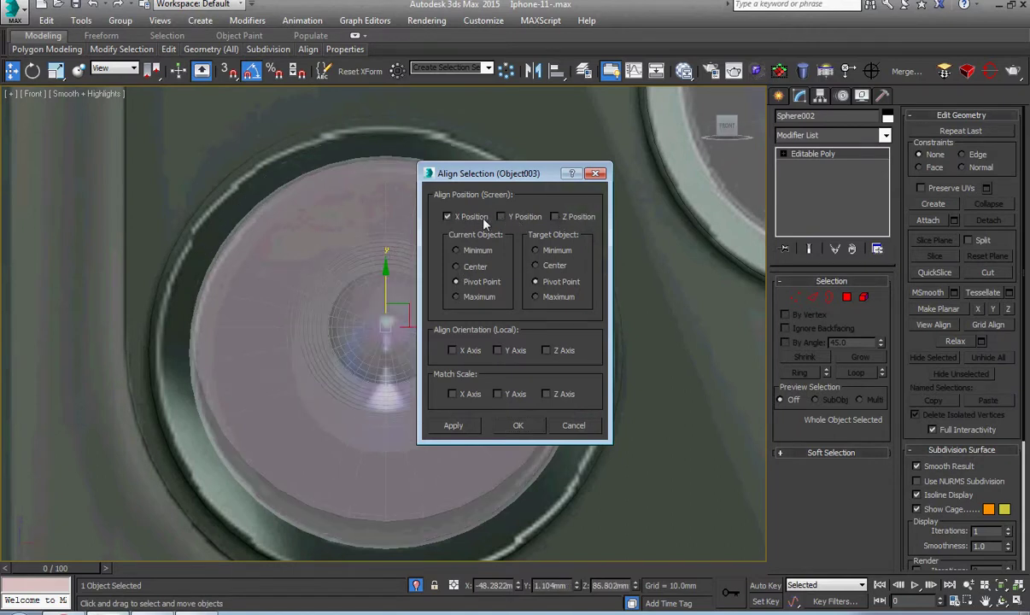
pyautogui.click(554, 217)
pyautogui.click(509, 219)
pyautogui.click(452, 218)
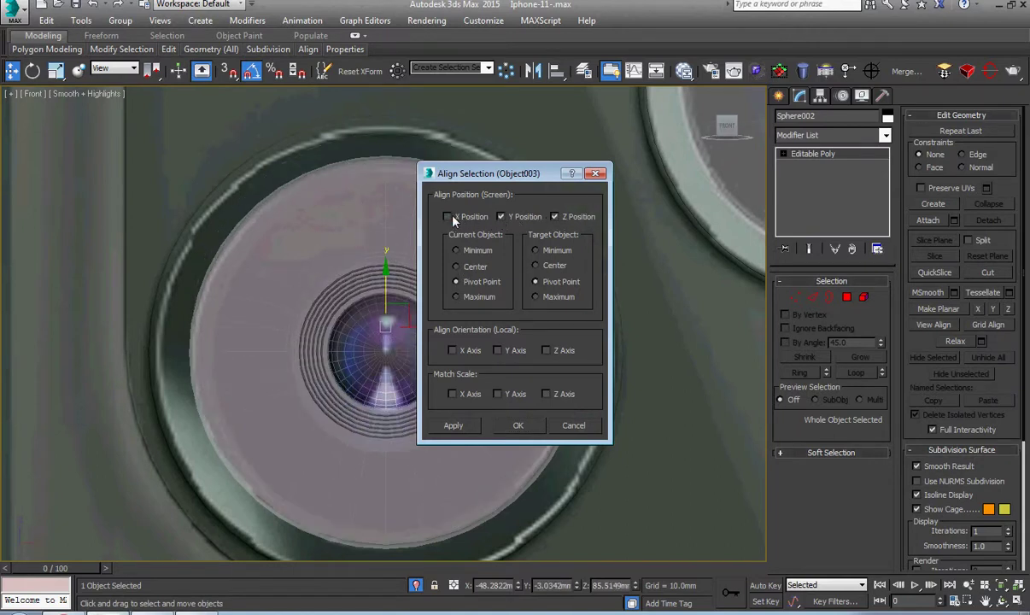
pyautogui.click(555, 216)
pyautogui.click(520, 426)
pyautogui.scroll(-3, 385, 341)
pyautogui.moveTo(444, 427)
pyautogui.keyDown('alt'); pyautogui.mouseDown(button='middle')
pyautogui.moveTo(515, 455)
pyautogui.moveTo(394, 455)
pyautogui.mouseUp(button='middle'); pyautogui.keyUp('alt')
pyautogui.press('f')
pyautogui.scroll(2, 376, 359)
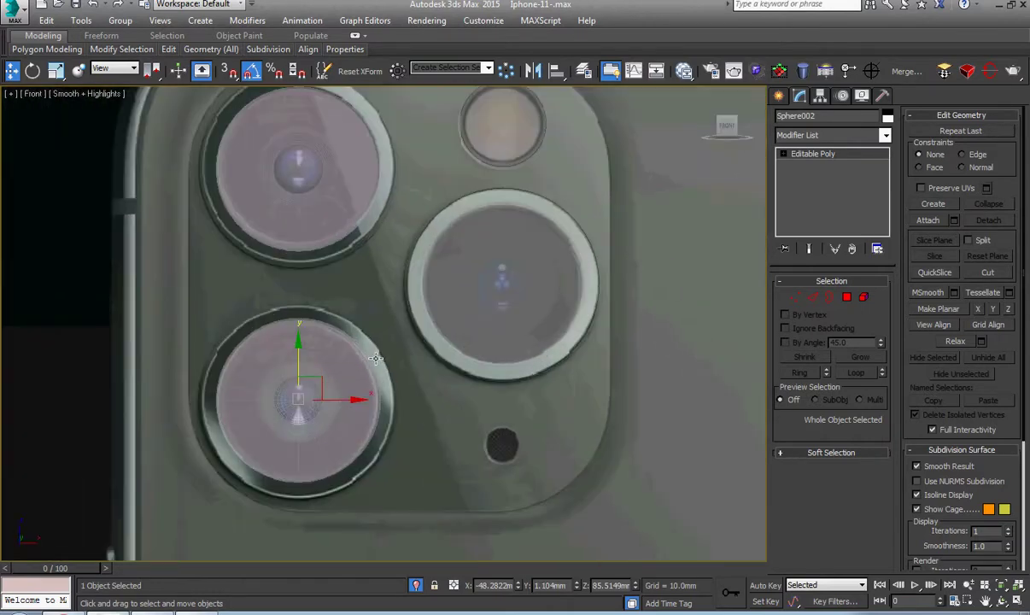
# Clone the lens dome onto the right lens and align it to that lens ring.
pyautogui.keyDown('shift'); pyautogui.moveTo(322, 409); pyautogui.dragTo(528, 283); pyautogui.keyUp('shift')
pyautogui.click(512, 370)
pyautogui.hotkey('alt', 'a')
pyautogui.click(513, 370)
pyautogui.click(519, 425)
pyautogui.scroll(3, 485, 360)
# Re-align the right-lens copy so it sits centred within the right lens ring.
pyautogui.keyDown('alt'); pyautogui.moveTo(485, 359); pyautogui.dragTo(495, 384, button='middle'); pyautogui.keyUp('alt')
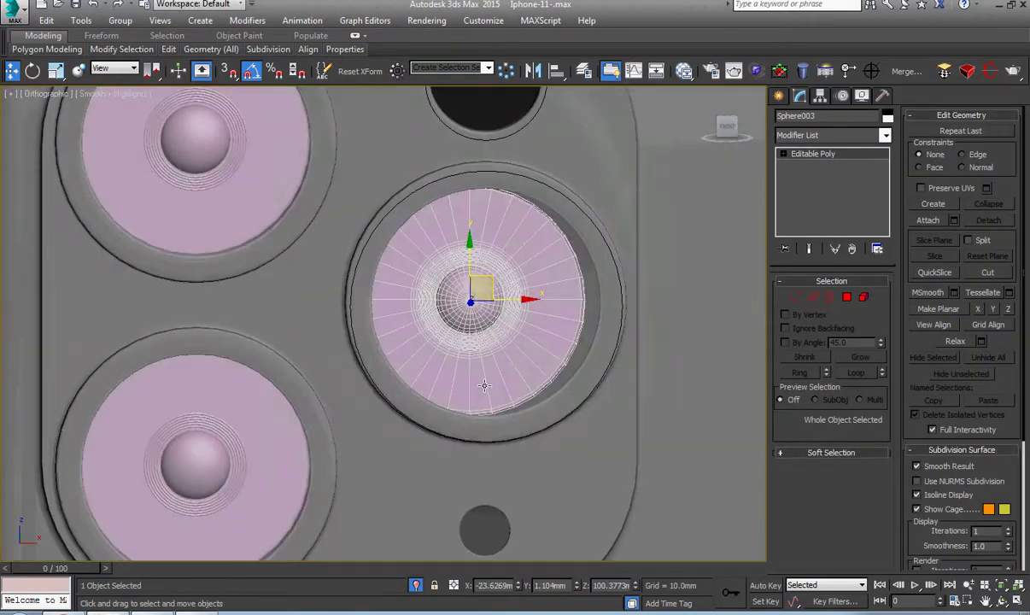
pyautogui.press('f')
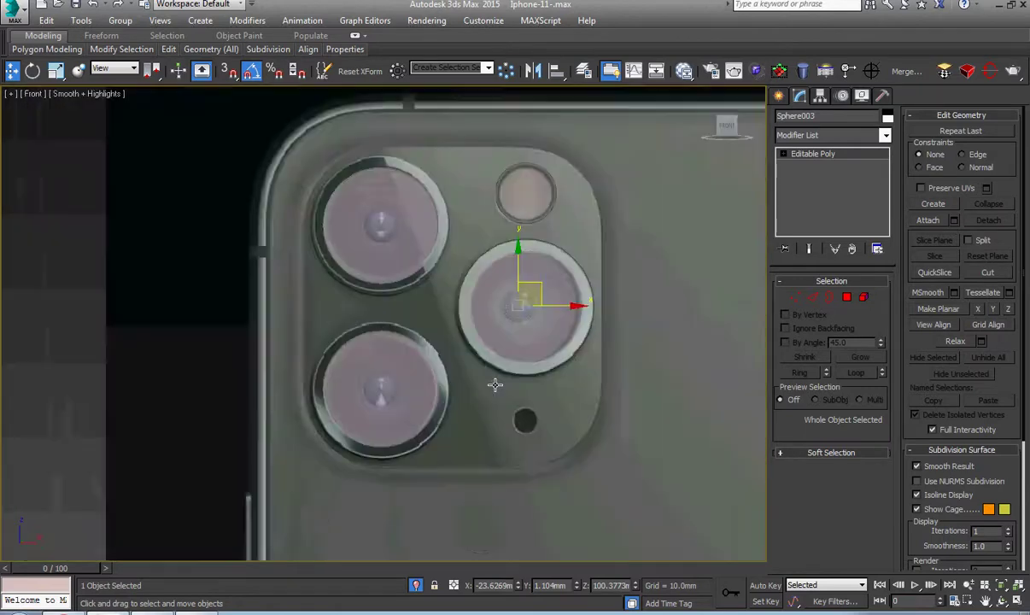
pyautogui.press('z')
pyautogui.click(517, 371)
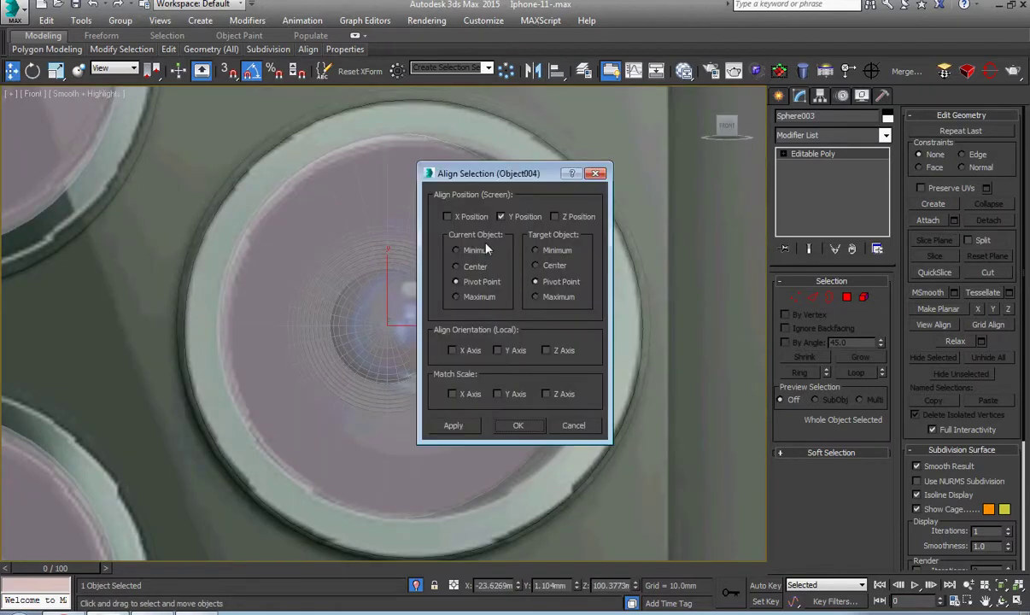
pyautogui.click(518, 426)
pyautogui.scroll(-1, 495, 420)
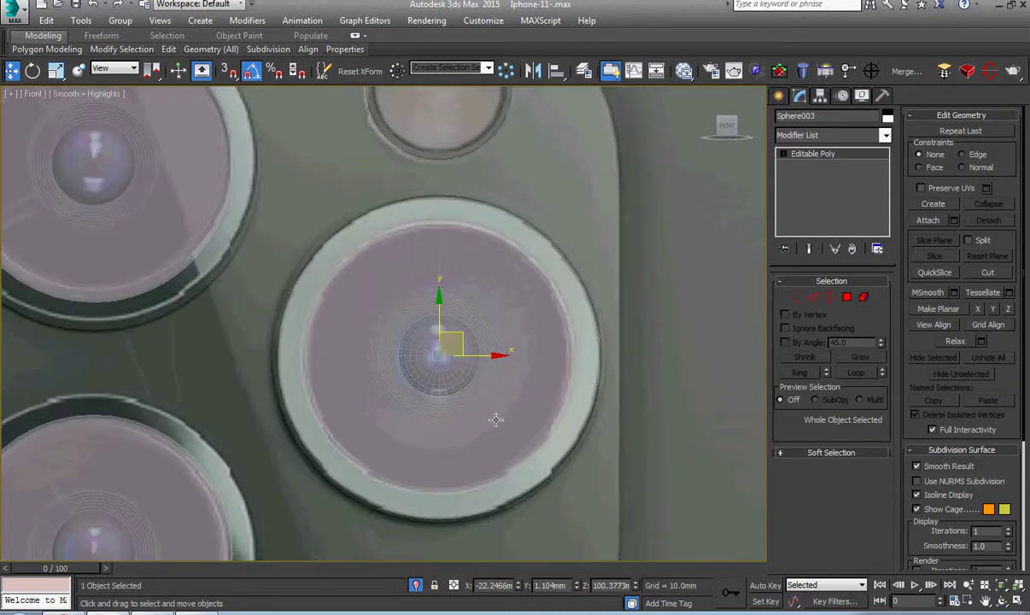
pyautogui.scroll(-1, 495, 420)
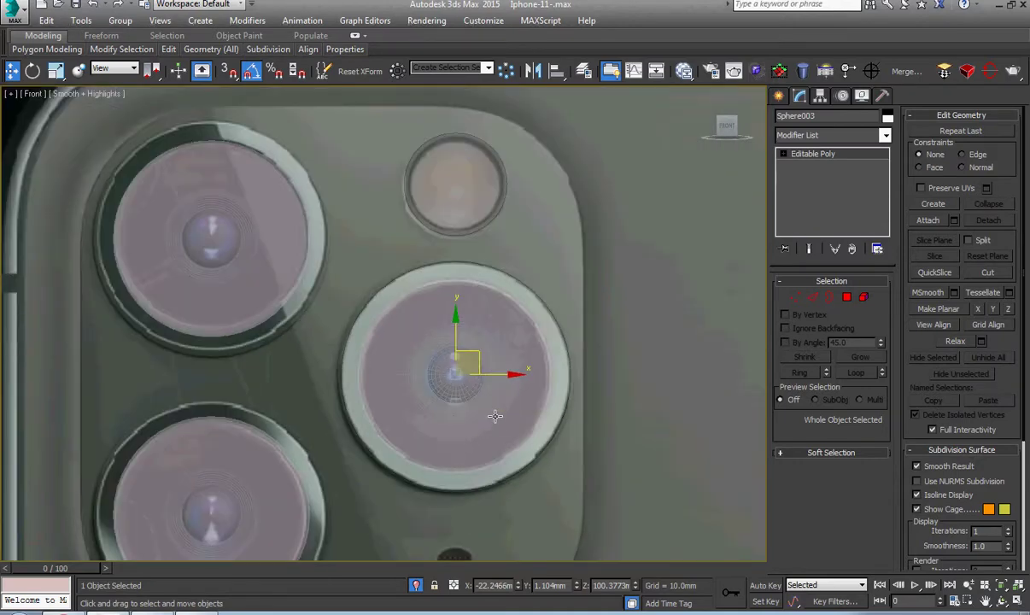
# Orbit and zoom around the camera module to inspect the three finished lens domes.
pyautogui.keyDown('alt'); pyautogui.moveTo(495, 417); pyautogui.dragTo(517, 431, button='middle'); pyautogui.keyUp('alt')
pyautogui.scroll(5, 504, 440)
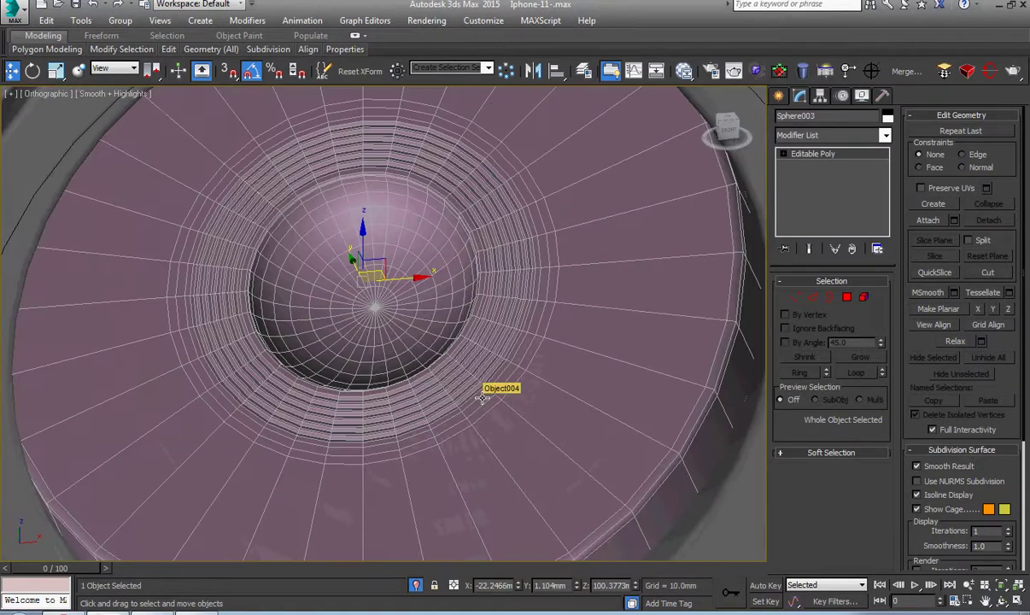
pyautogui.press('f')
pyautogui.scroll(3, 446, 407)
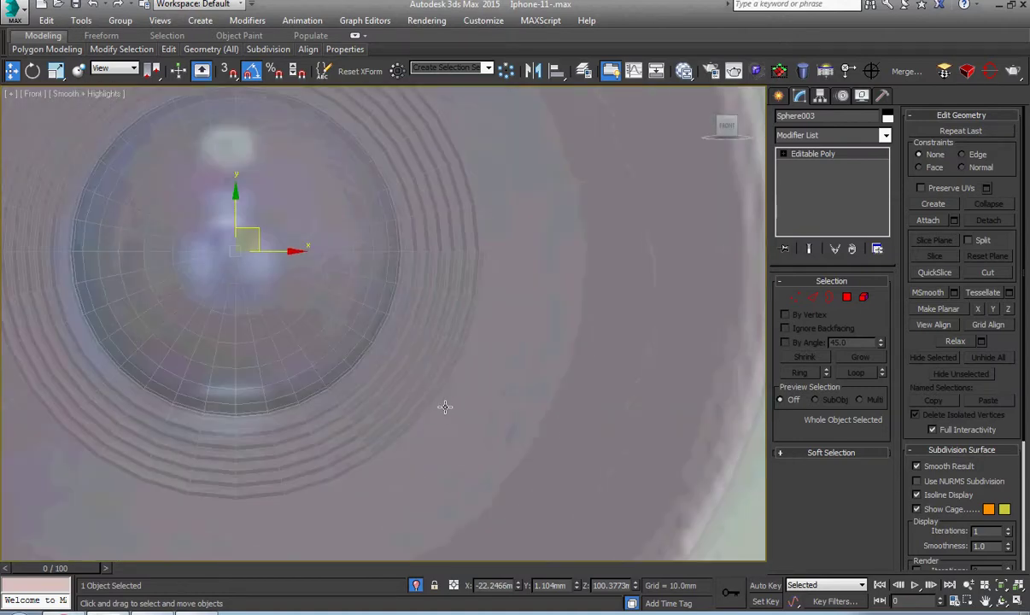
pyautogui.scroll(2, 450, 436)
pyautogui.scroll(2, 453, 445)
pyautogui.scroll(-3, 453, 445)
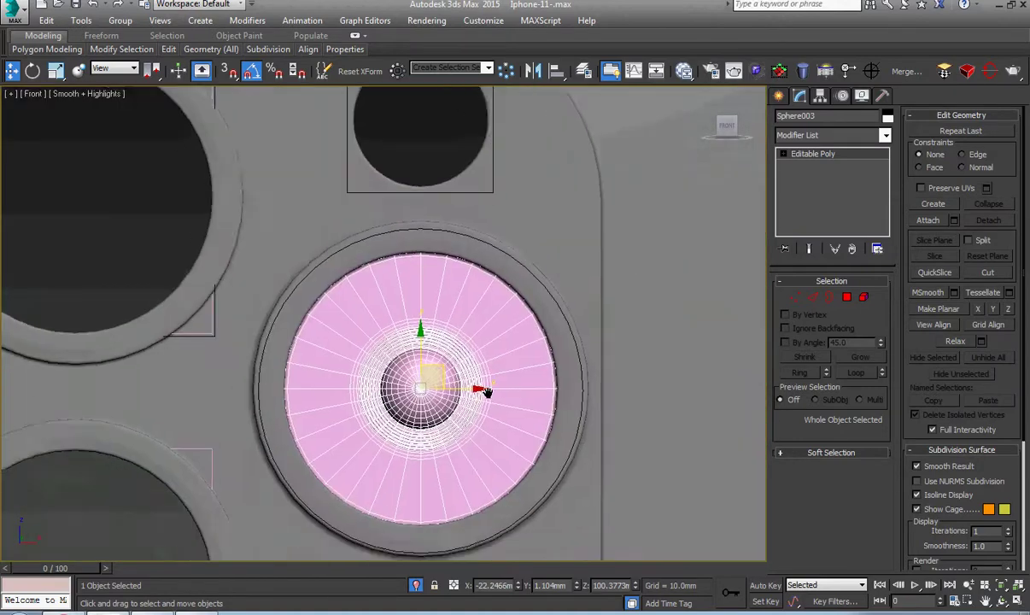
pyautogui.scroll(-2, 453, 445)
pyautogui.scroll(-1, 453, 445)
# Select the phone body, zoom onto the small hole, then switch to Chrome.
pyautogui.click(402, 300)
pyautogui.click(402, 300)
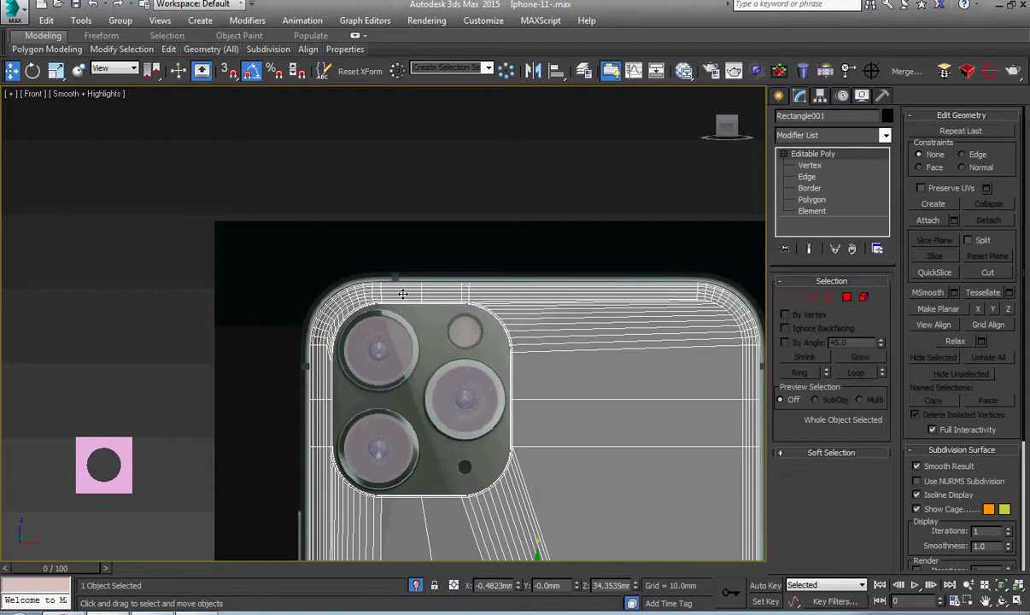
pyautogui.scroll(5, 465, 388)
pyautogui.scroll(2, 427, 376)
pyautogui.scroll(4, 370, 368)
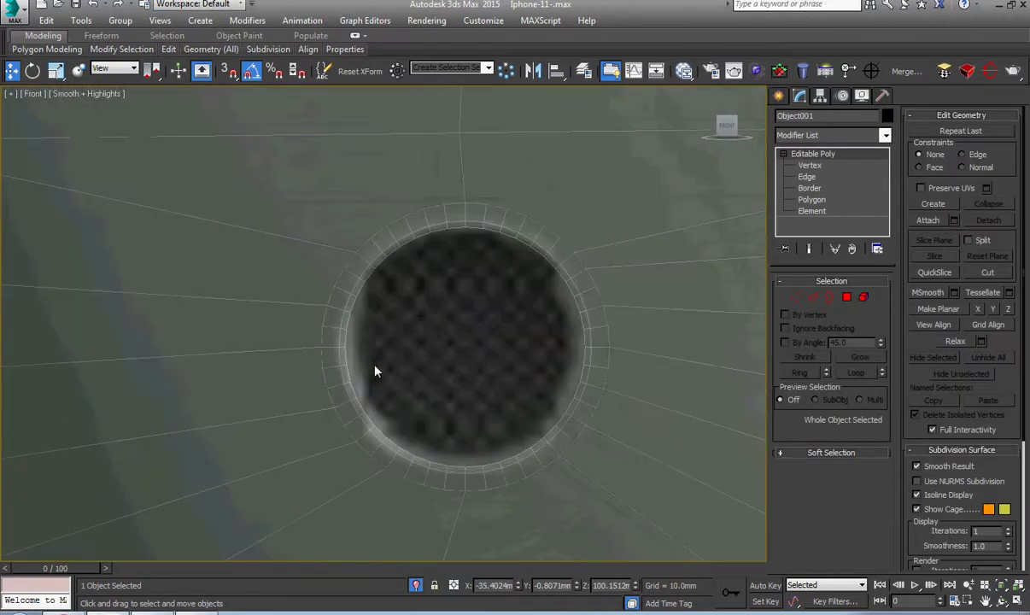
pyautogui.hotkey('alt', 'Tab')
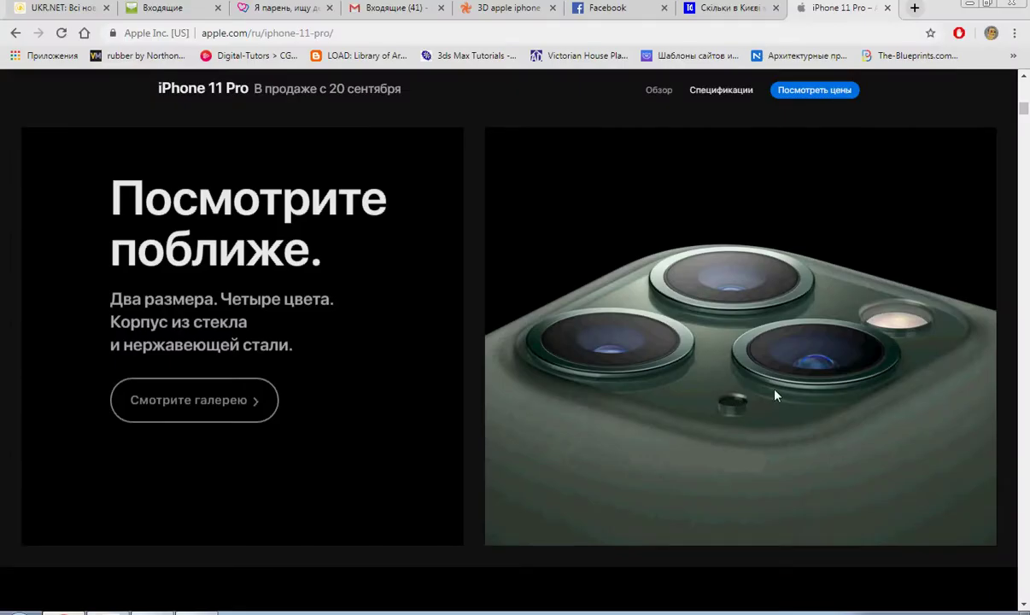
# Scroll the apple.com iPhone 11 Pro page to the close-up photo of the triple-lens camera.
pyautogui.scroll(5, 773, 396)
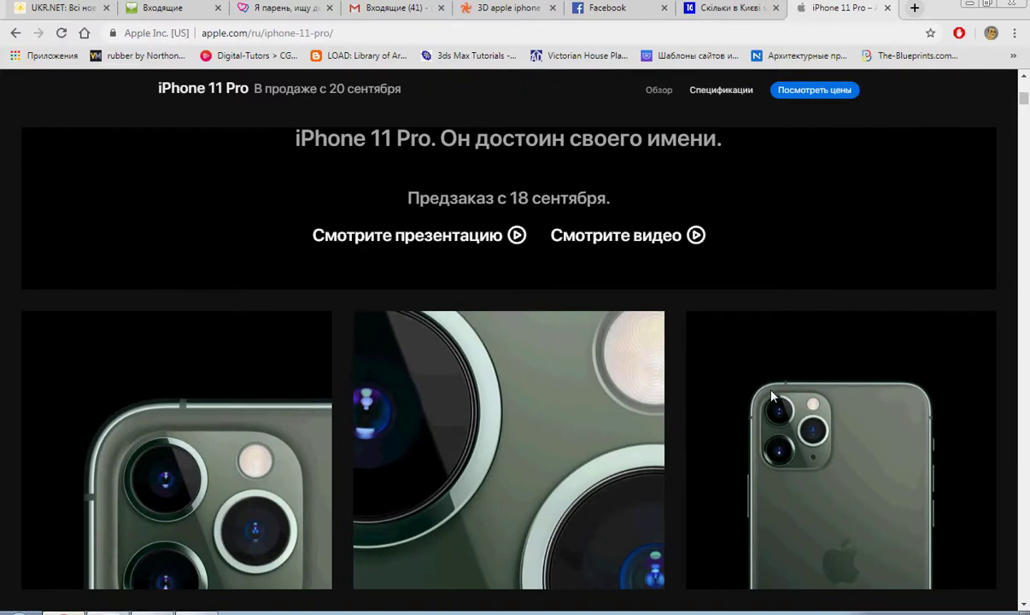
pyautogui.scroll(-3, 772, 395)
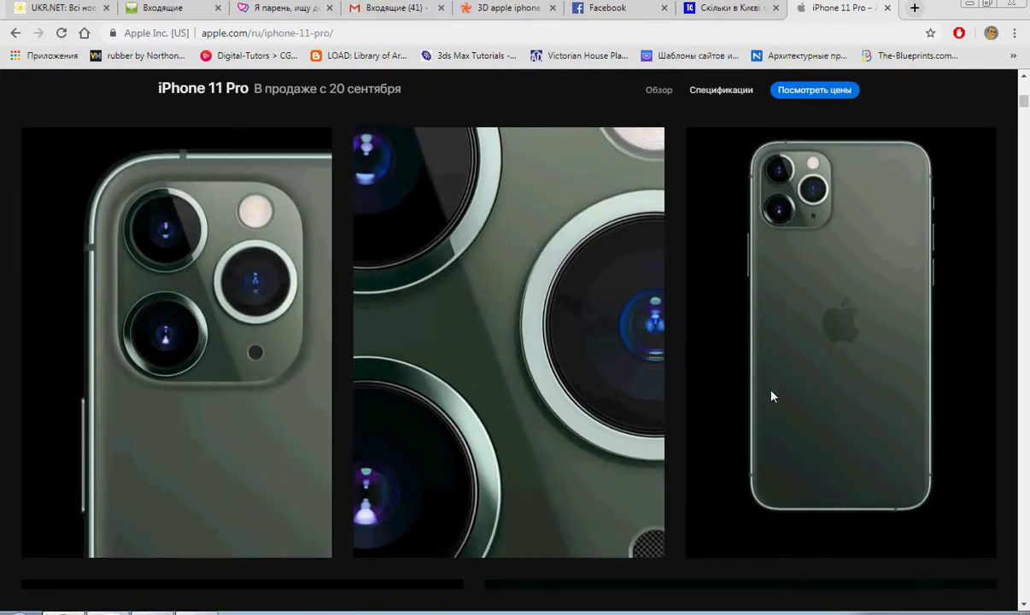
pyautogui.scroll(3, 273, 350)
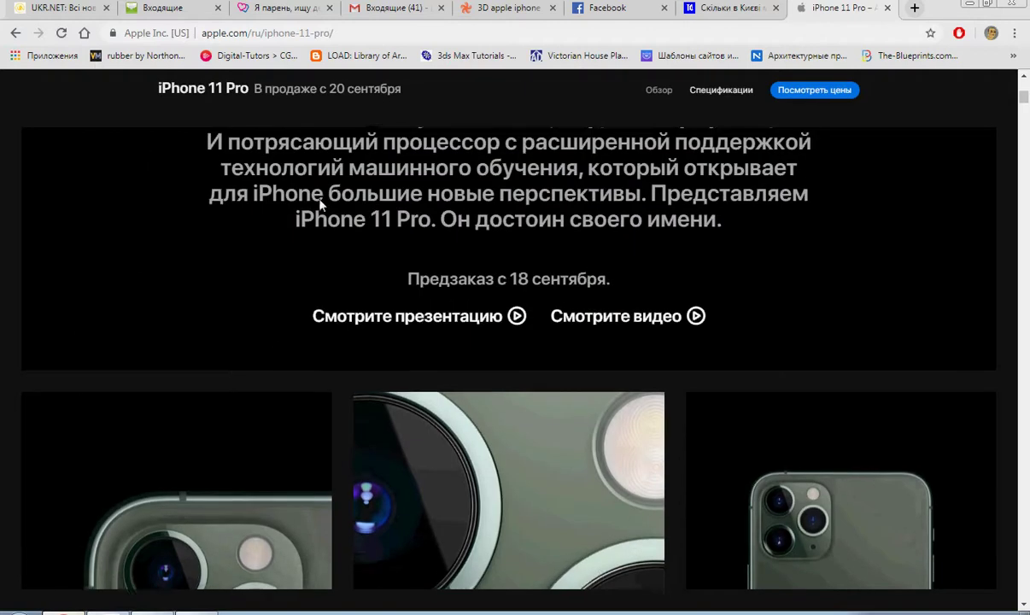
pyautogui.scroll(2, 346, 282)
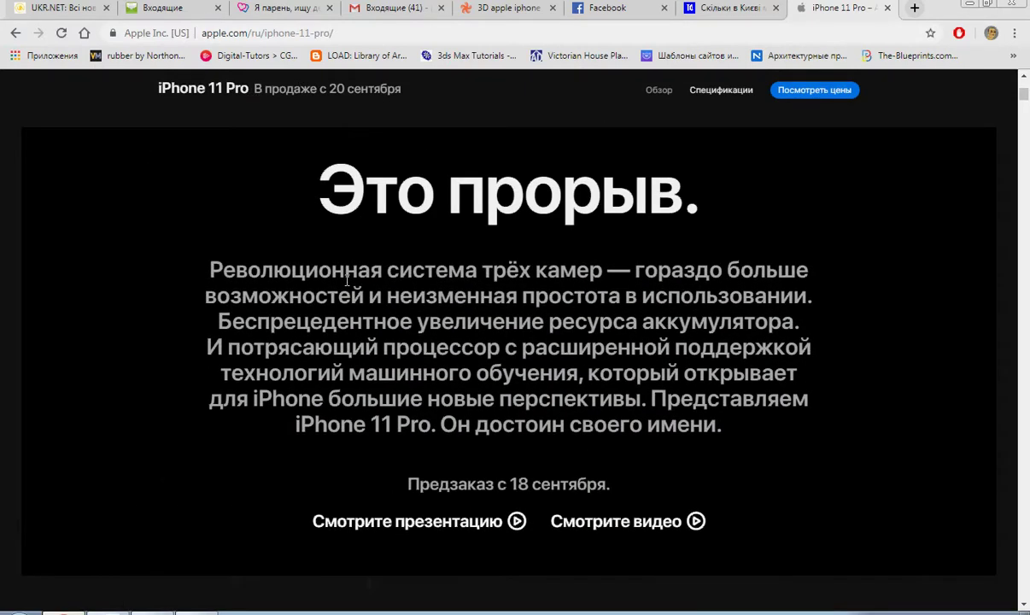
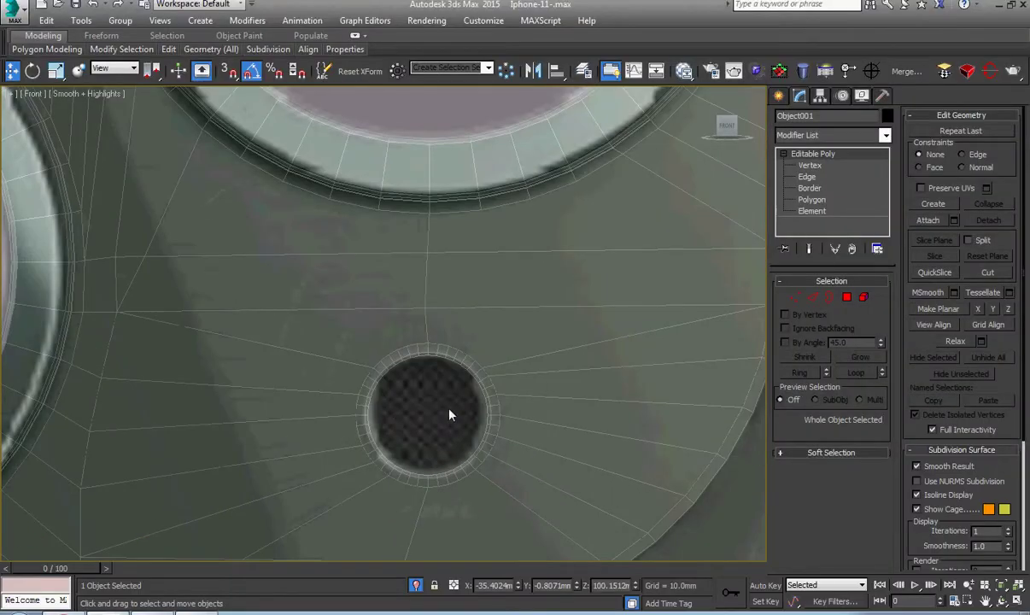
# Draw a plane primitive over the small round hole in the camera housing.
pyautogui.scroll(3, 466, 397)
pyautogui.scroll(-5, 479, 380)
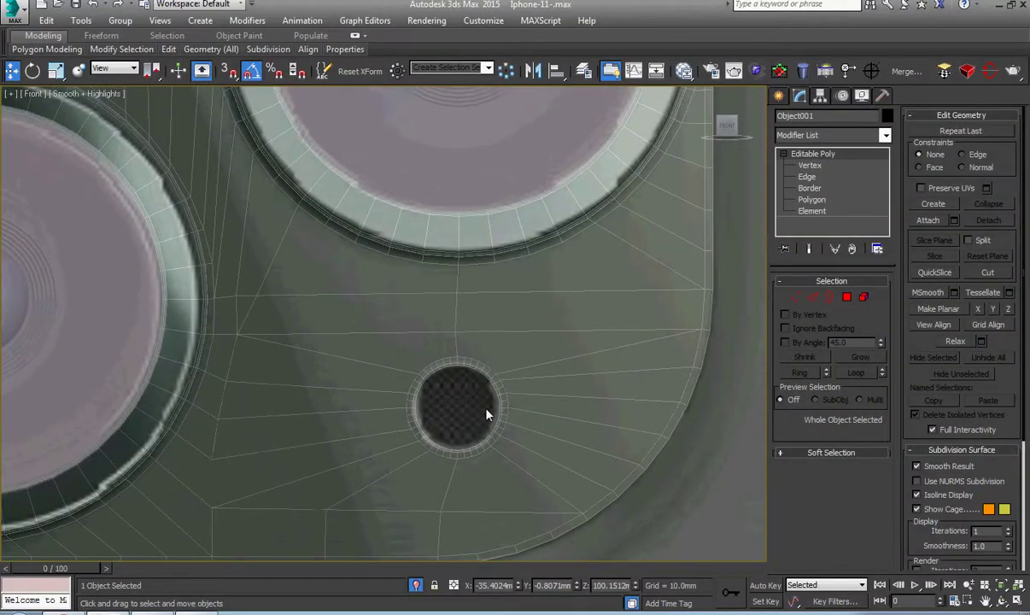
pyautogui.scroll(3, 357, 438)
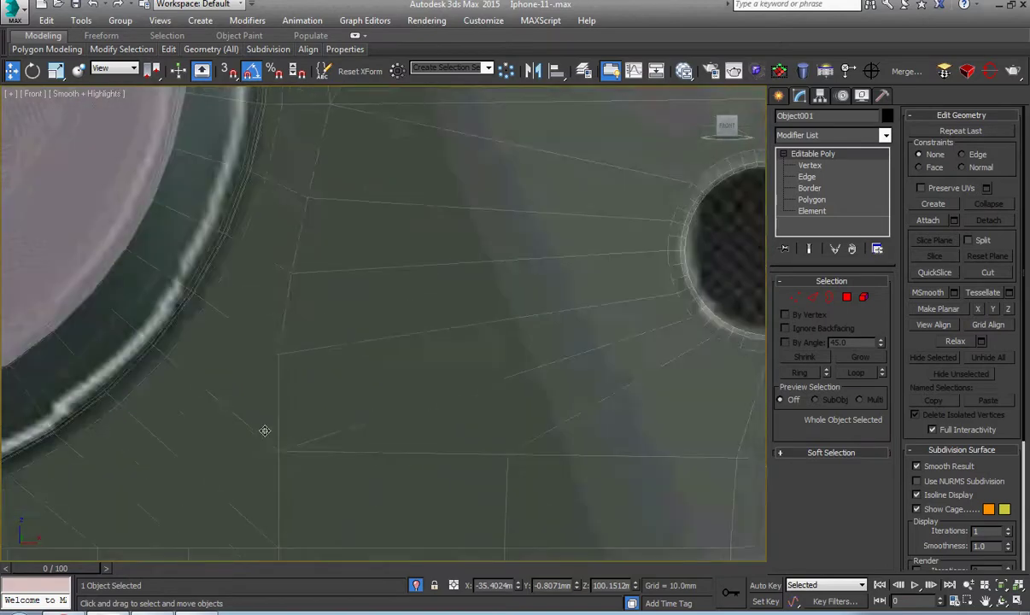
pyautogui.scroll(-2, 358, 427)
pyautogui.scroll(2, 449, 398)
pyautogui.scroll(3, 447, 402)
pyautogui.scroll(-1, 453, 403)
pyautogui.rightClick(471, 407)
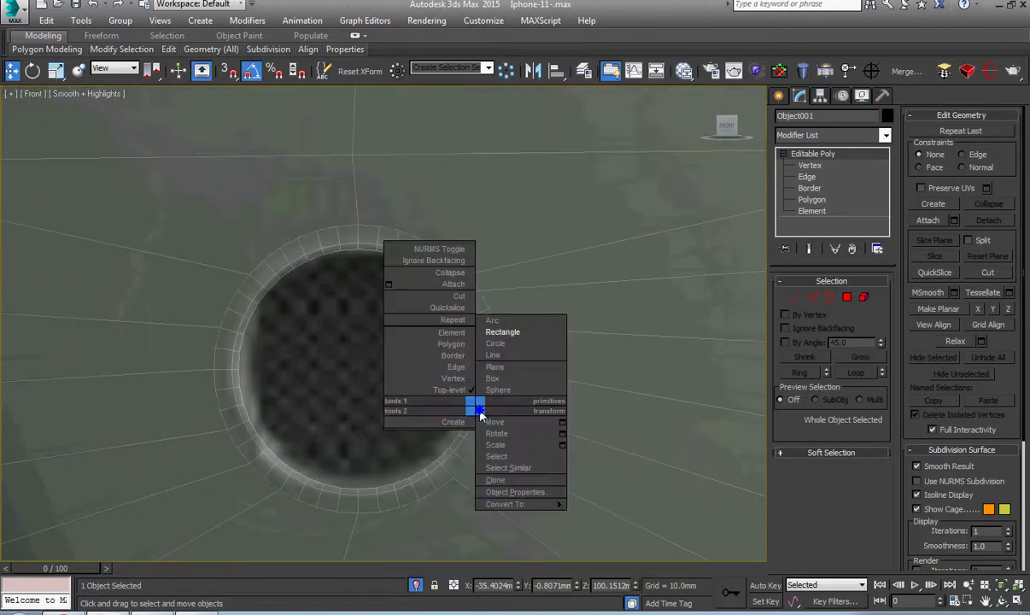
pyautogui.click(509, 366)
pyautogui.scroll(-1, 256, 276)
pyautogui.scroll(1, 154, 210)
pyautogui.moveTo(232, 232); pyautogui.dragTo(549, 479)
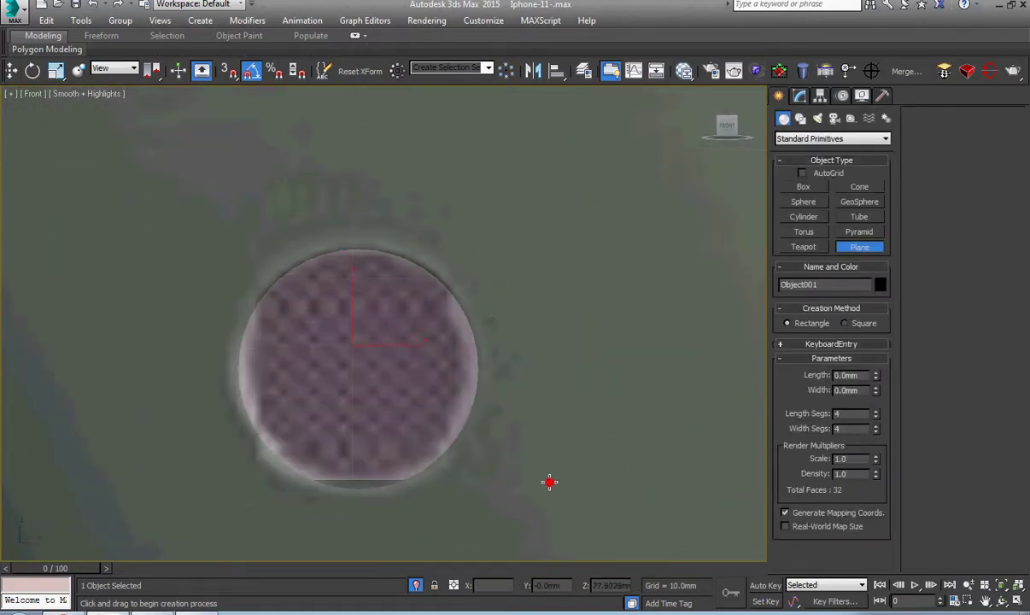
# Set the plane's length and width to 7.0mm.
pyautogui.press('w')
pyautogui.scroll(-3, 446, 411)
pyautogui.moveTo(446, 411)
pyautogui.keyDown('alt'); pyautogui.mouseDown(button='middle')
pyautogui.moveTo(548, 441)
pyautogui.moveTo(615, 441)
pyautogui.mouseUp(button='middle'); pyautogui.keyUp('alt')
pyautogui.scroll(2, 598, 436)
pyautogui.click(800, 96)
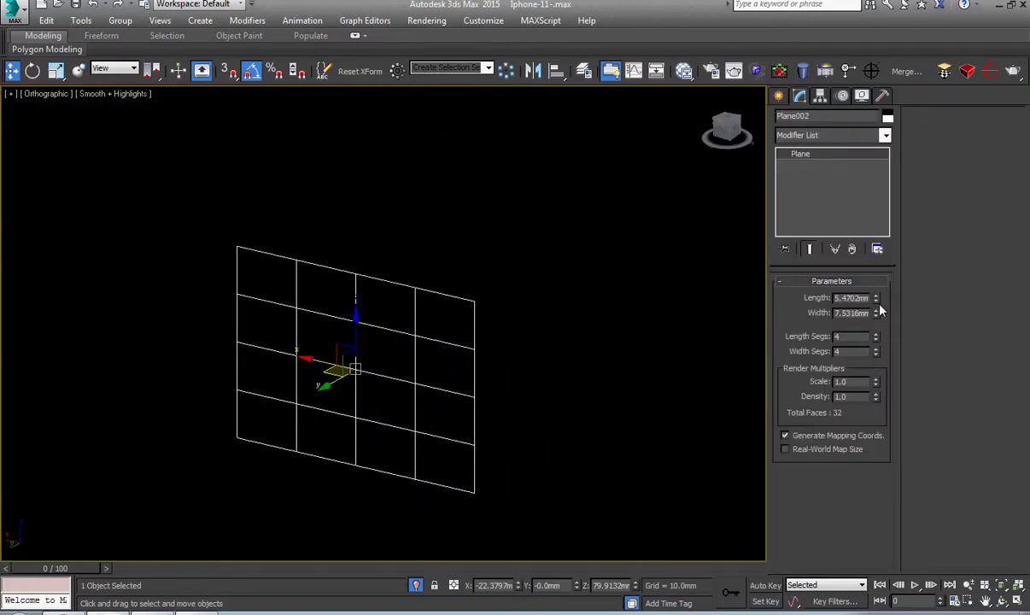
pyautogui.write('7')
pyautogui.press('Return')
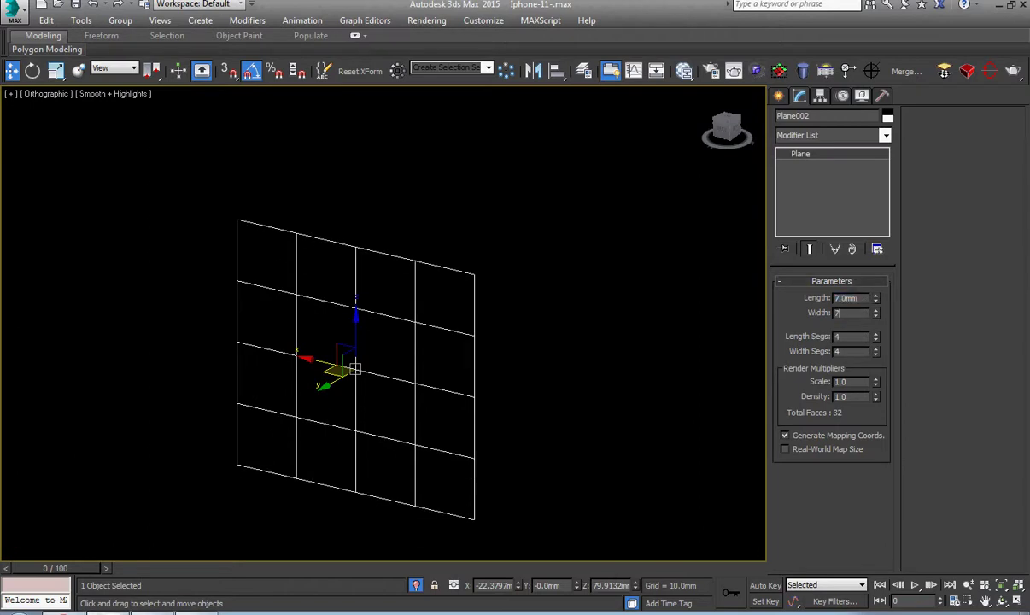
pyautogui.press('Return')
# Reduce the plane's length and width segments to 1 and frame it in the front view.
pyautogui.rightClick(550, 305)
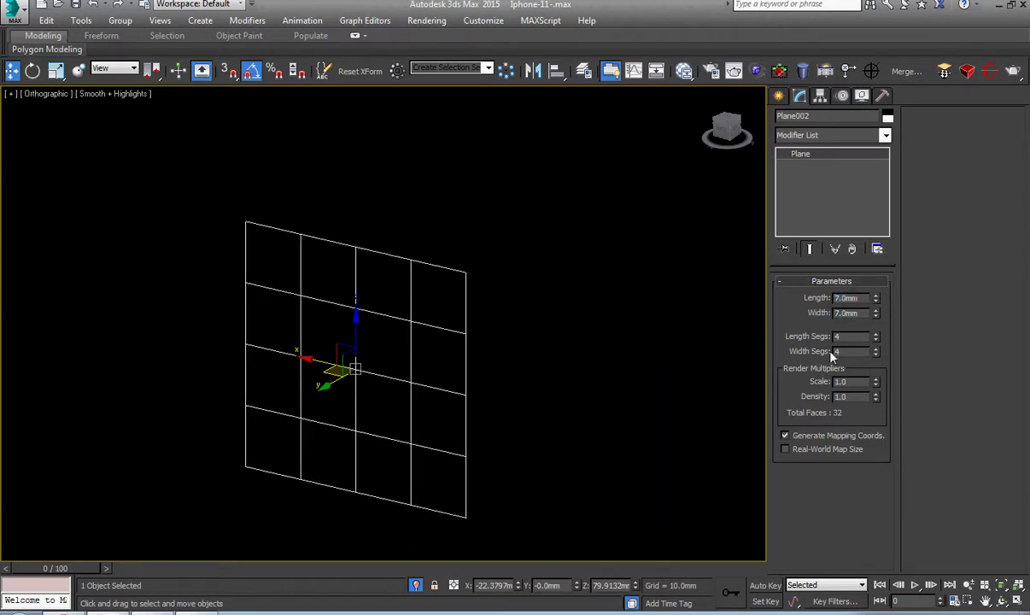
pyautogui.rightClick(875, 341)
pyautogui.rightClick(891, 346)
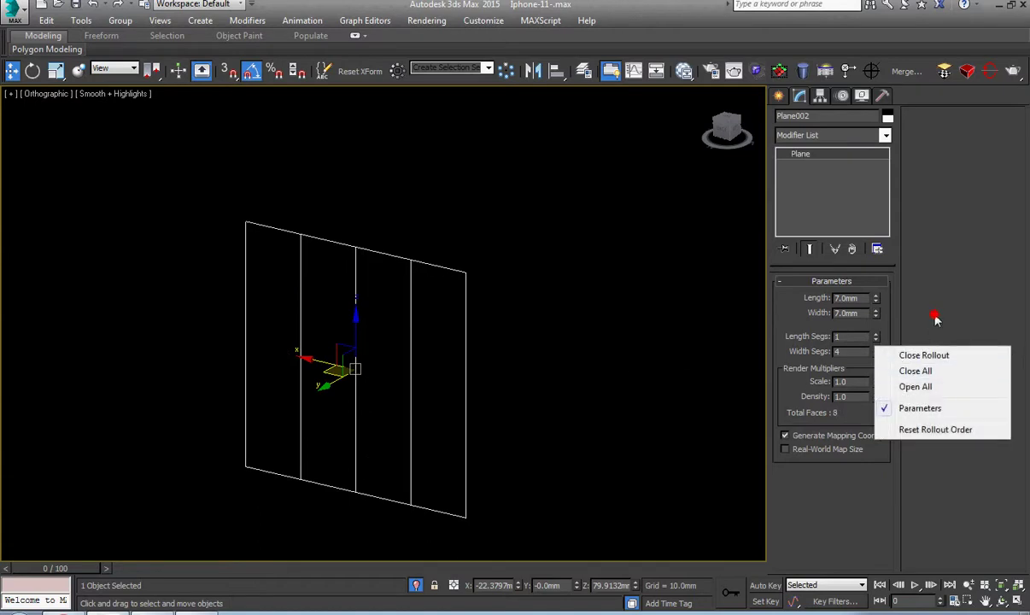
pyautogui.click(879, 352)
pyautogui.rightClick(877, 351)
pyautogui.rightClick(548, 340)
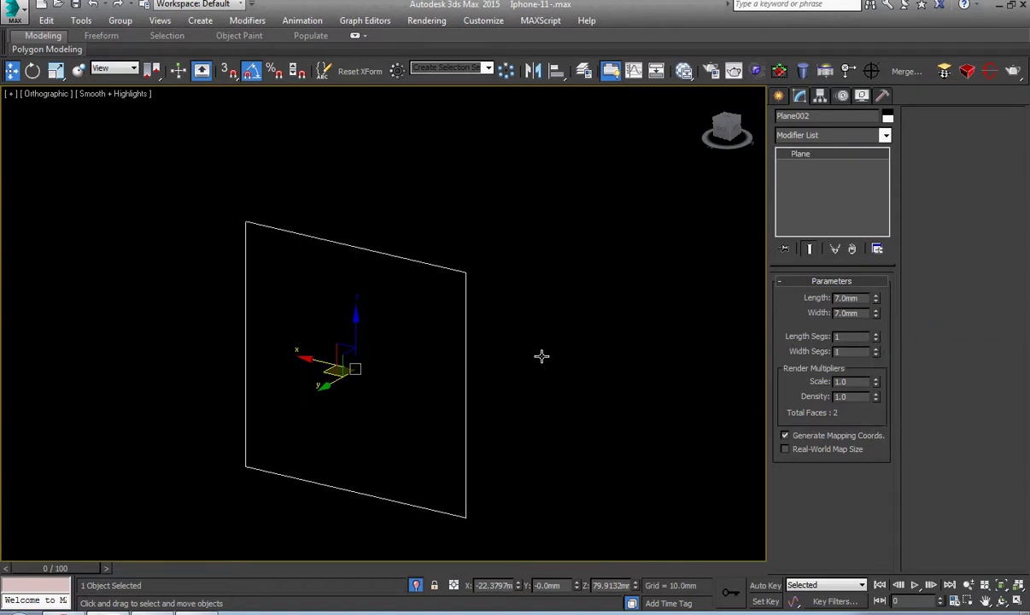
pyautogui.press('f')
pyautogui.press('z')
pyautogui.rightClick(437, 294)
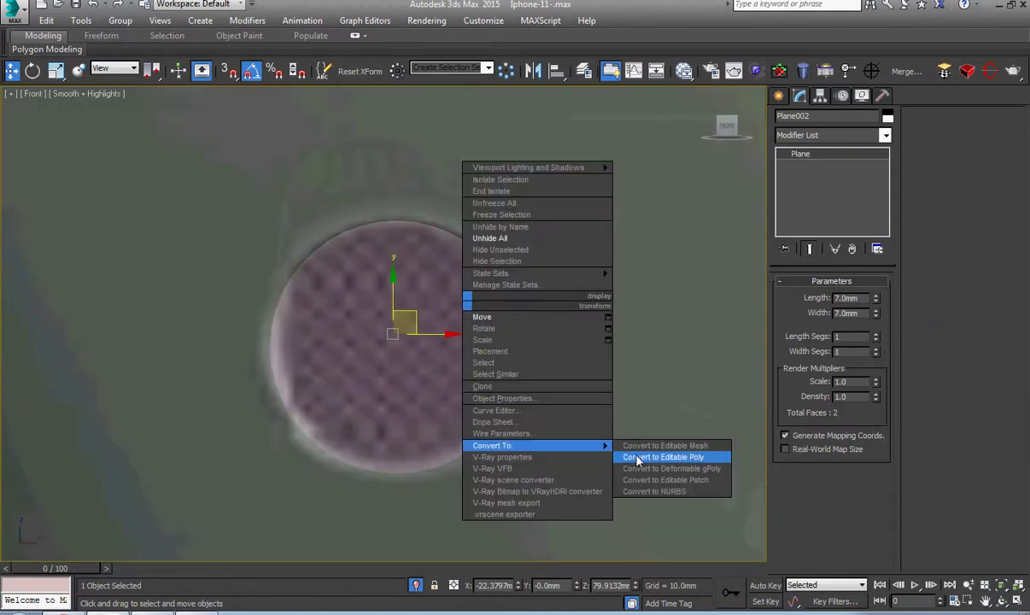
# Convert Plane002 to Editable Poly and switch the viewport to Wireframe shading.
pyautogui.click(636, 432)
pyautogui.click(96, 93)
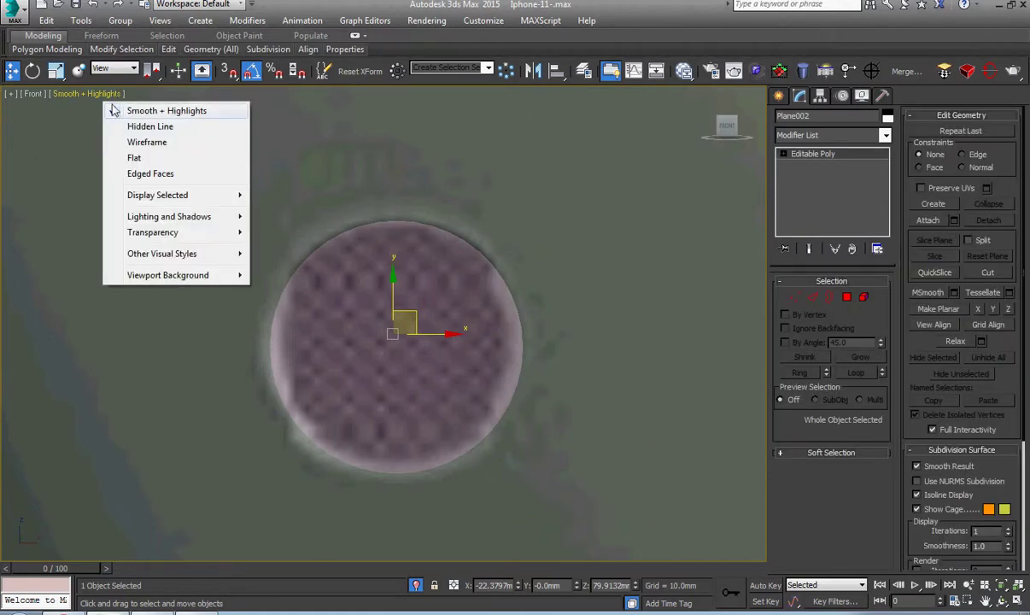
pyautogui.click(139, 141)
pyautogui.scroll(-5, 363, 310)
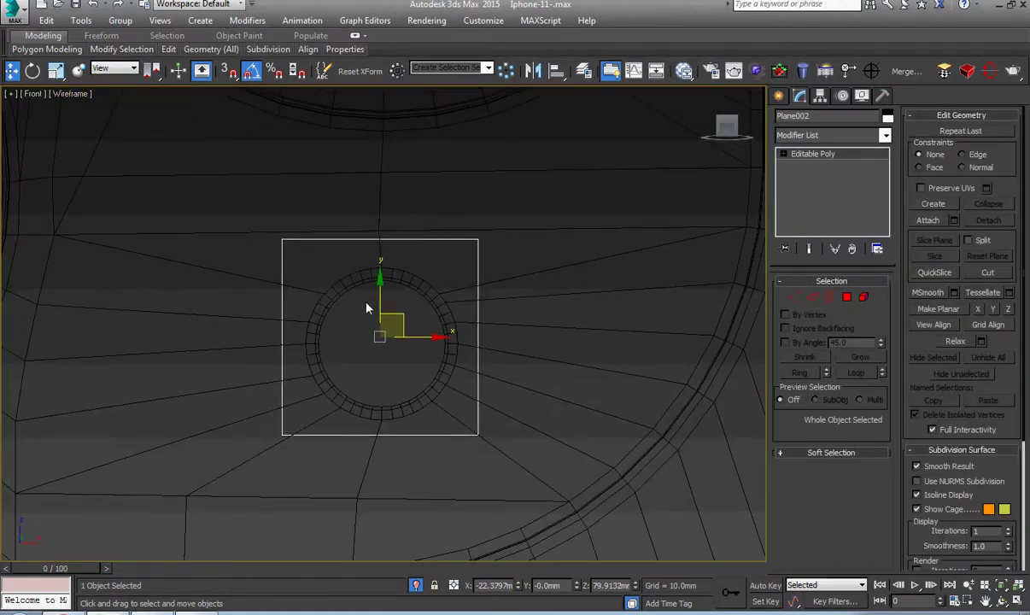
# Connect the plane's top and bottom edges with 17 vertical edge cuts.
pyautogui.press('2')
pyautogui.click(358, 239)
pyautogui.rightClick(469, 239)
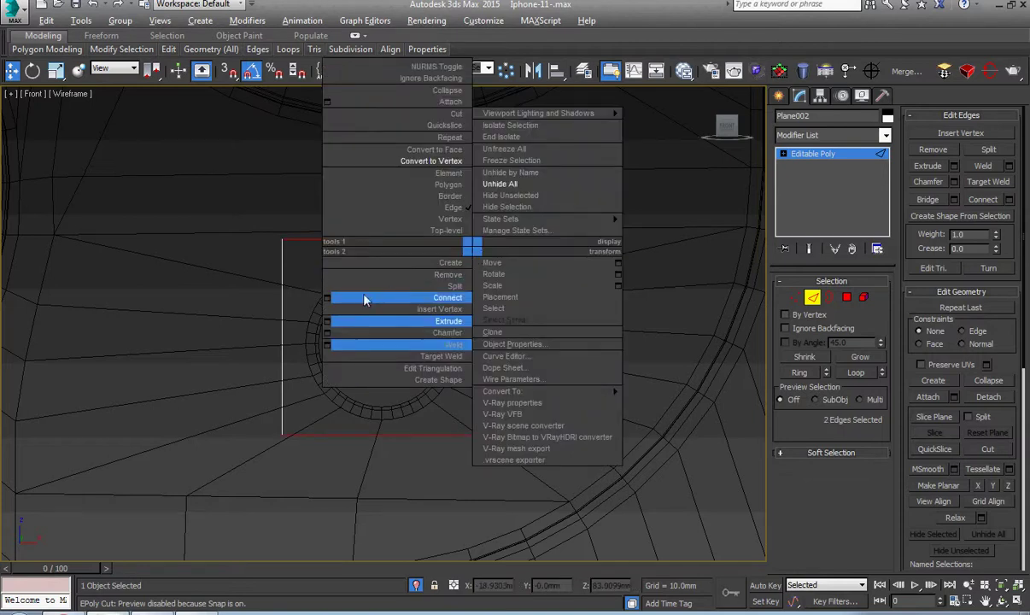
pyautogui.click(453, 295)
pyautogui.moveTo(689, 394); pyautogui.dragTo(693, 368)
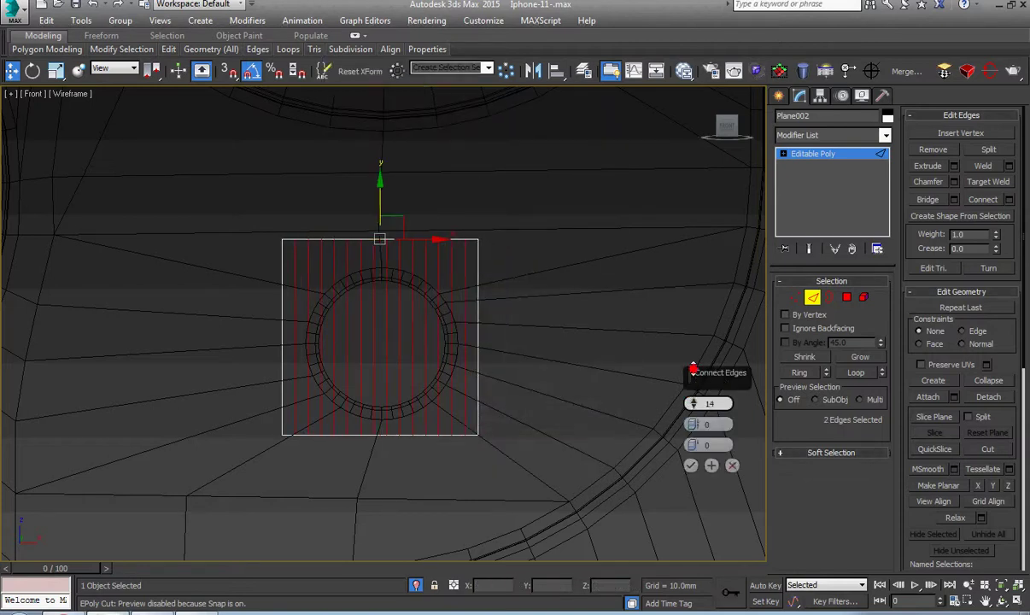
pyautogui.click(690, 465)
# Connect the side edges with 17 horizontal cuts, checking the iPhone 11 Pro reference photo.
pyautogui.click(477, 341)
pyautogui.scroll(2, 494, 342)
pyautogui.rightClick(578, 289)
pyautogui.click(440, 330)
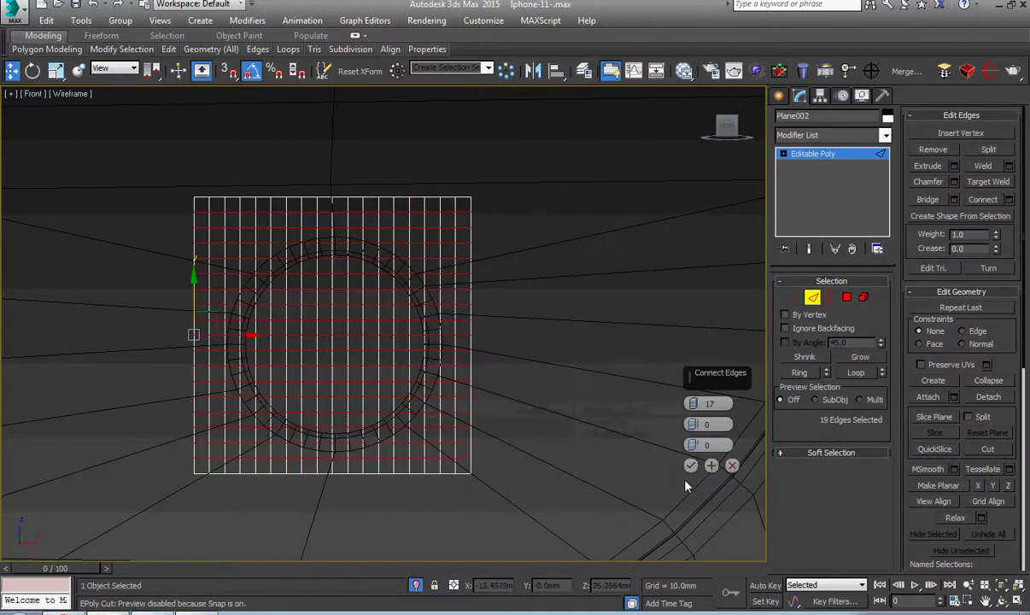
pyautogui.click(115, 612)
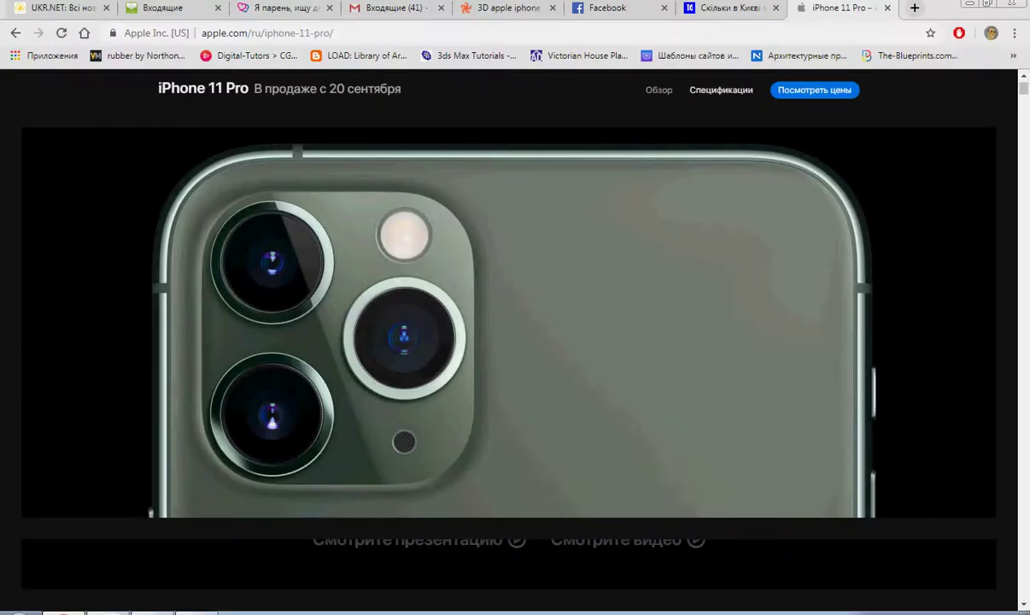
pyautogui.hotkey('alt', 'Tab')
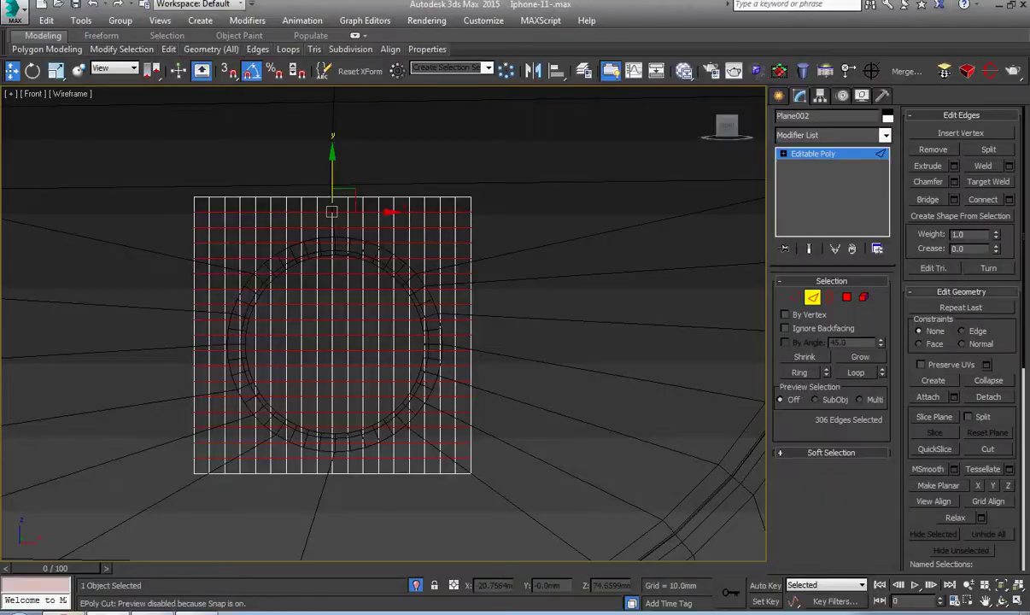
pyautogui.click(784, 155)
pyautogui.click(811, 199)
pyautogui.moveTo(503, 423); pyautogui.dragTo(131, 190)
pyautogui.press('z')
pyautogui.rightClick(372, 267)
pyautogui.click(243, 350)
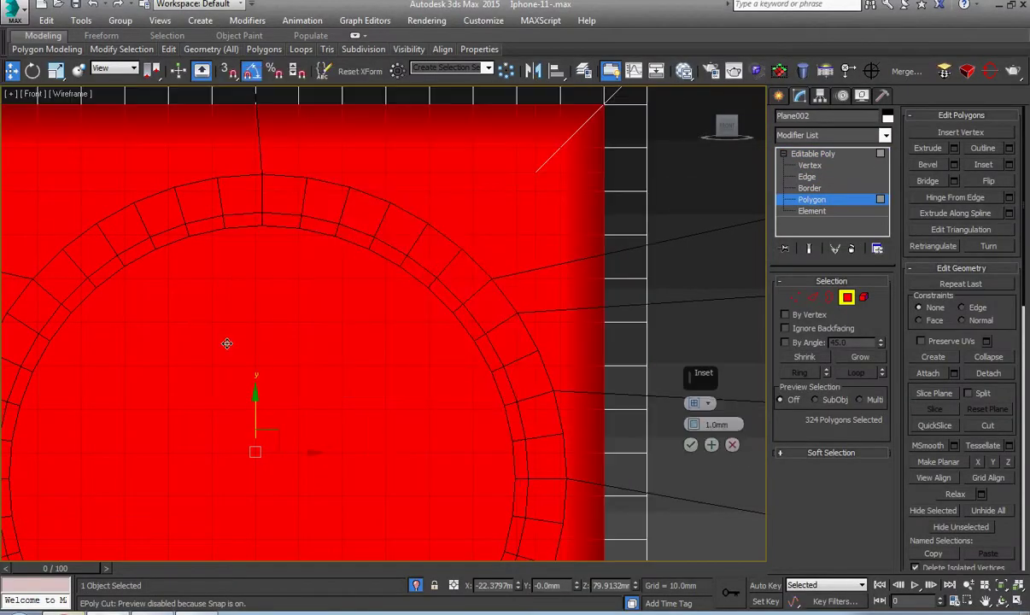
pyautogui.click(700, 403)
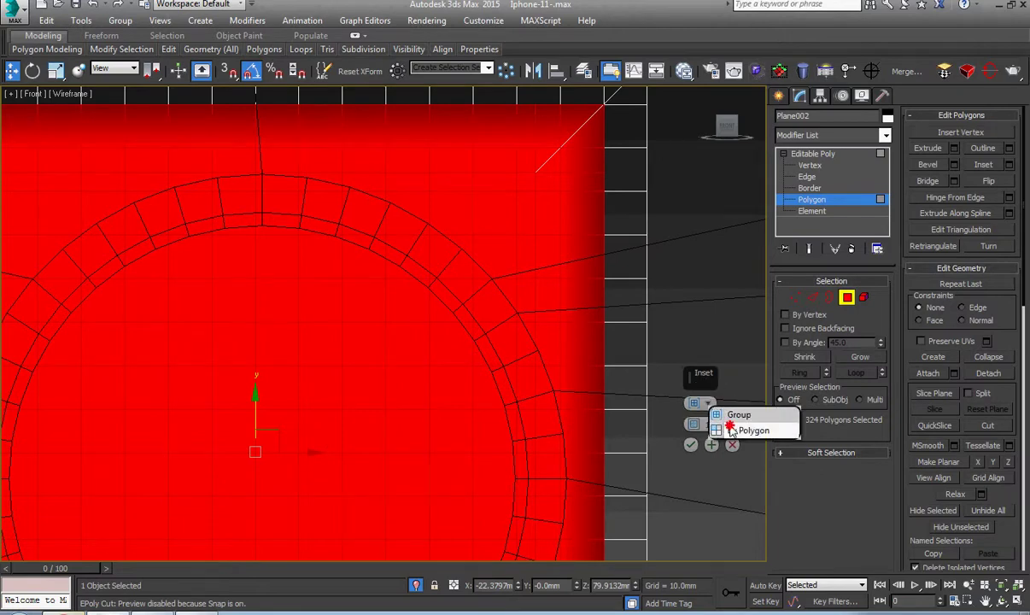
pyautogui.click(725, 424)
pyautogui.rightClick(693, 424)
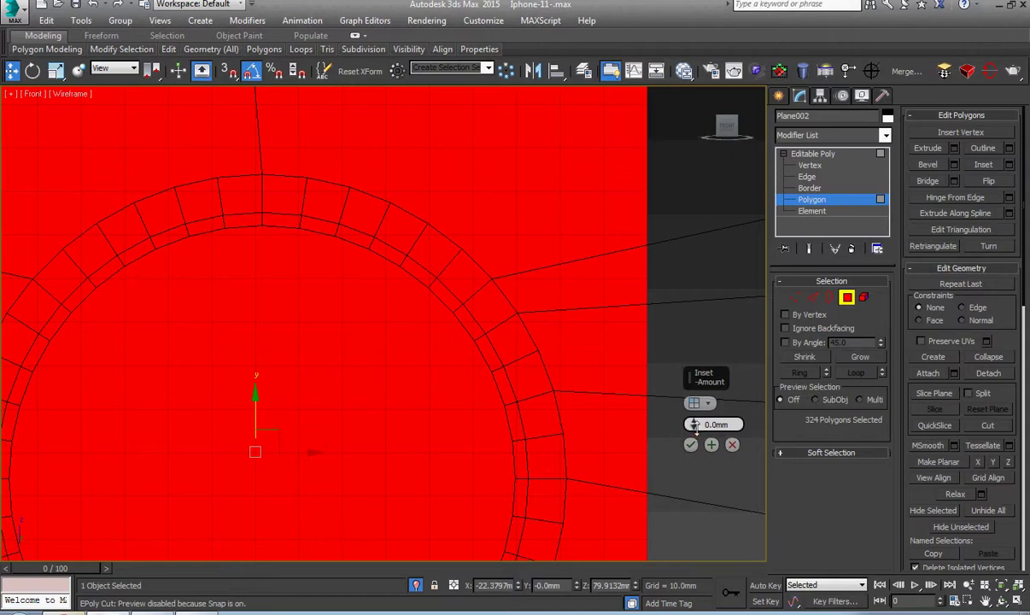
pyautogui.click(732, 444)
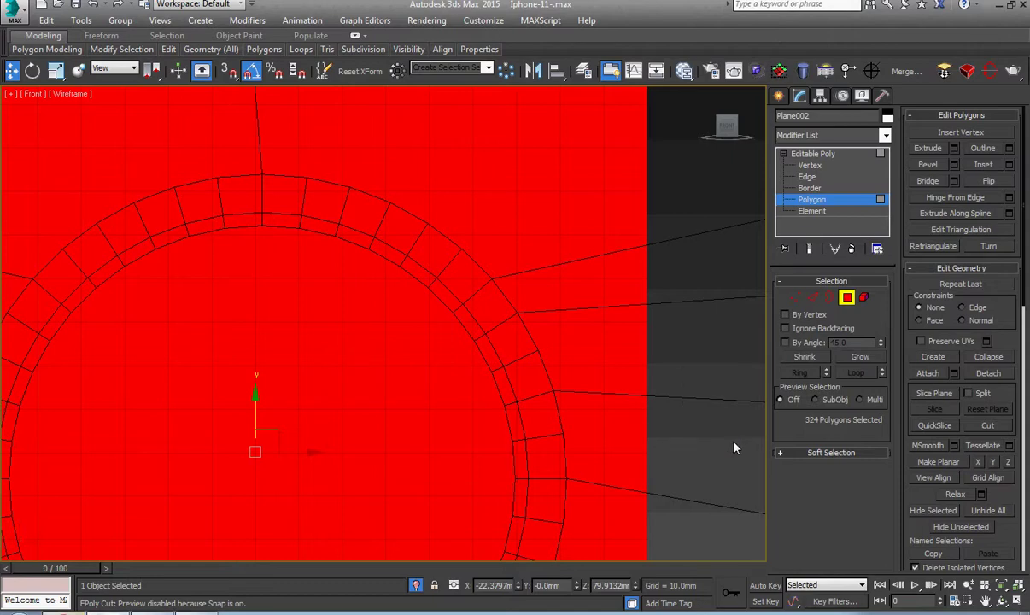
pyautogui.scroll(-3, 683, 419)
pyautogui.scroll(-2, 683, 418)
pyautogui.click(810, 164)
pyautogui.moveTo(690, 171); pyautogui.dragTo(284, 483)
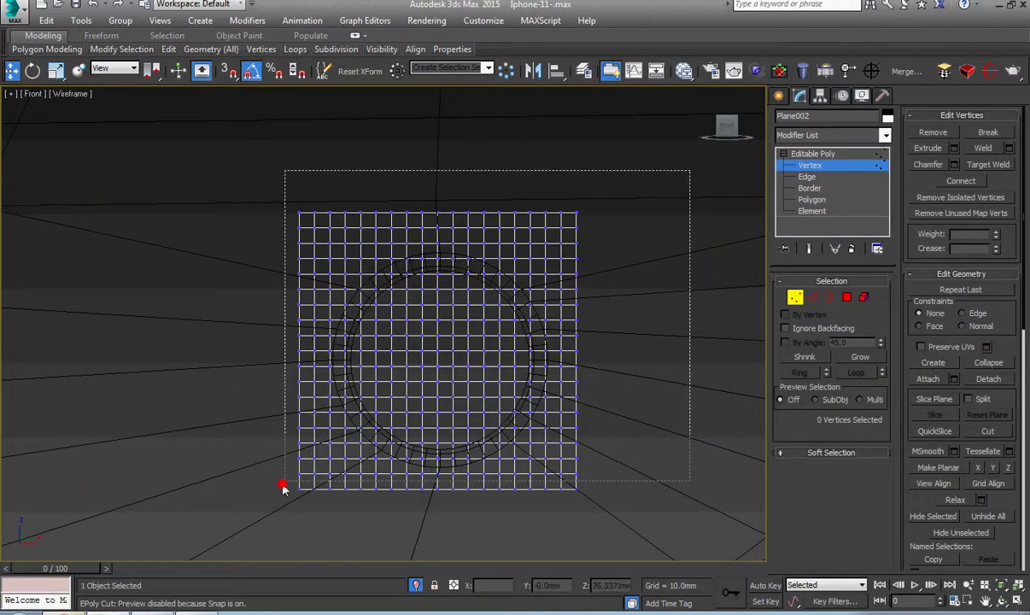
pyautogui.scroll(3, 478, 312)
pyautogui.rightClick(476, 307)
pyautogui.click(345, 393)
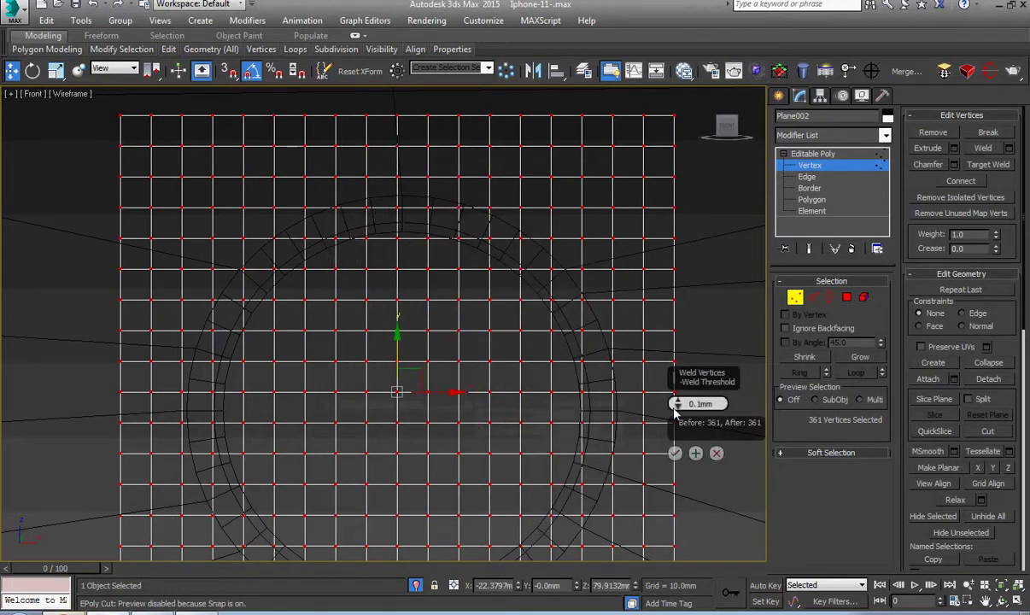
pyautogui.click(716, 452)
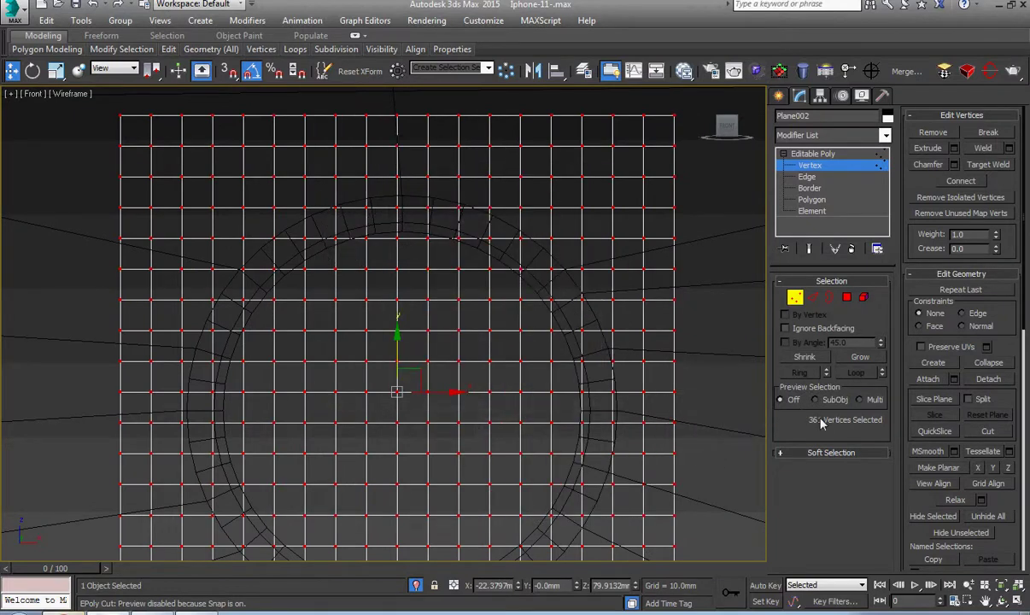
pyautogui.click(811, 199)
# Inset every grid polygon individually By Polygon at 0.06mm.
pyautogui.rightClick(598, 270)
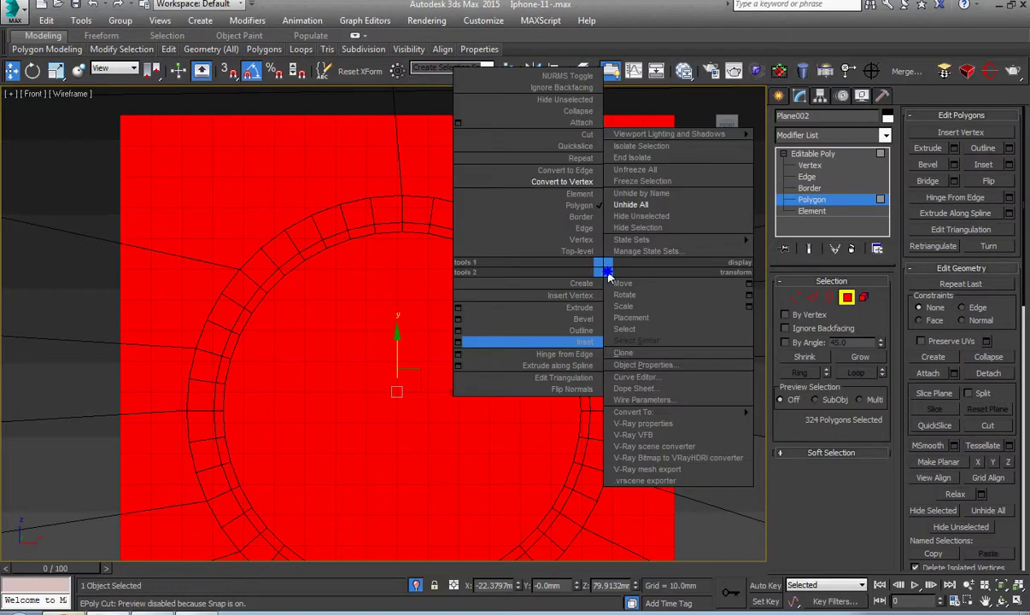
pyautogui.click(459, 342)
pyautogui.moveTo(699, 430); pyautogui.dragTo(695, 421)
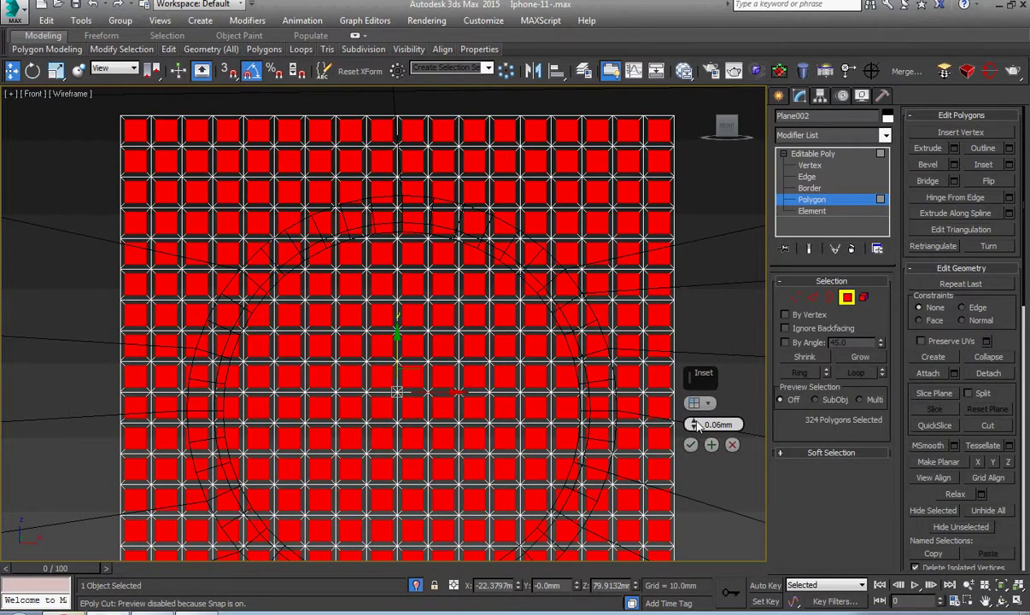
pyautogui.click(690, 444)
# Extrude all the inset polygons into raised blocks and exit Polygon level.
pyautogui.scroll(-3, 530, 430)
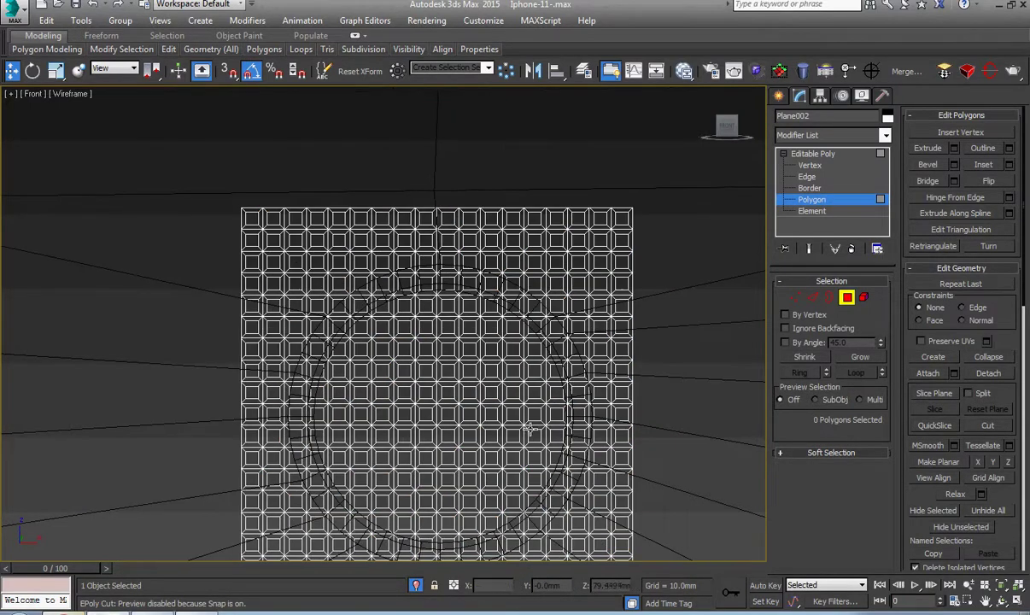
pyautogui.keyDown('alt'); pyautogui.moveTo(523, 446); pyautogui.dragTo(550, 462, button='middle'); pyautogui.keyUp('alt')
pyautogui.hotkey('ctrl', 'a')
pyautogui.scroll(3, 530, 385)
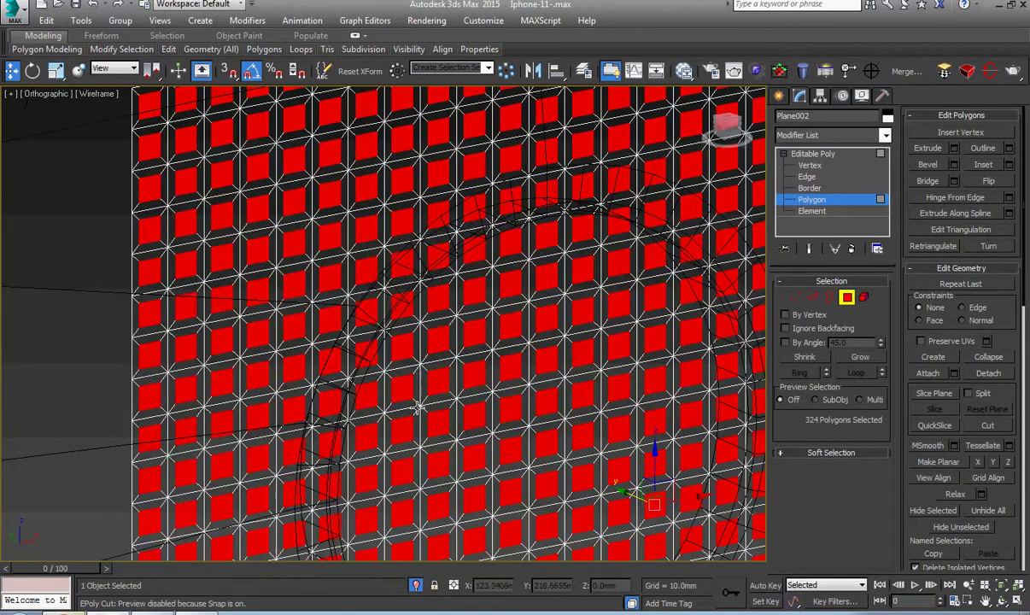
pyautogui.scroll(2, 529, 358)
pyautogui.rightClick(529, 349)
pyautogui.click(386, 395)
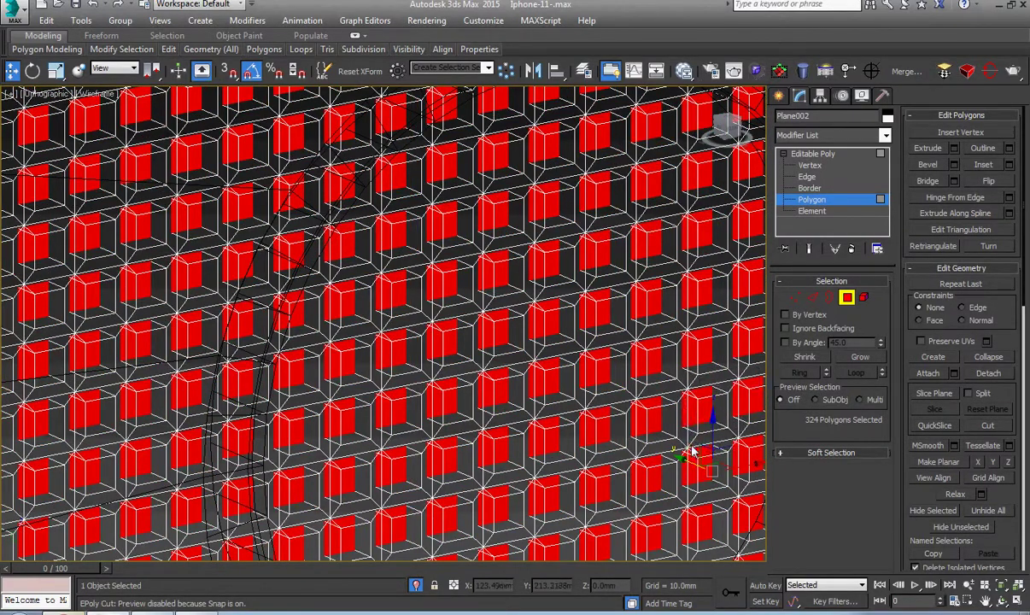
pyautogui.click(692, 444)
pyautogui.press('4')
pyautogui.hotkey('shift', 'z')
pyautogui.hotkey('shift', 'z')
pyautogui.hotkey('shift', 'z')
# Frame the grille mesh and switch the viewport to Hidden Line shading.
pyautogui.press('z')
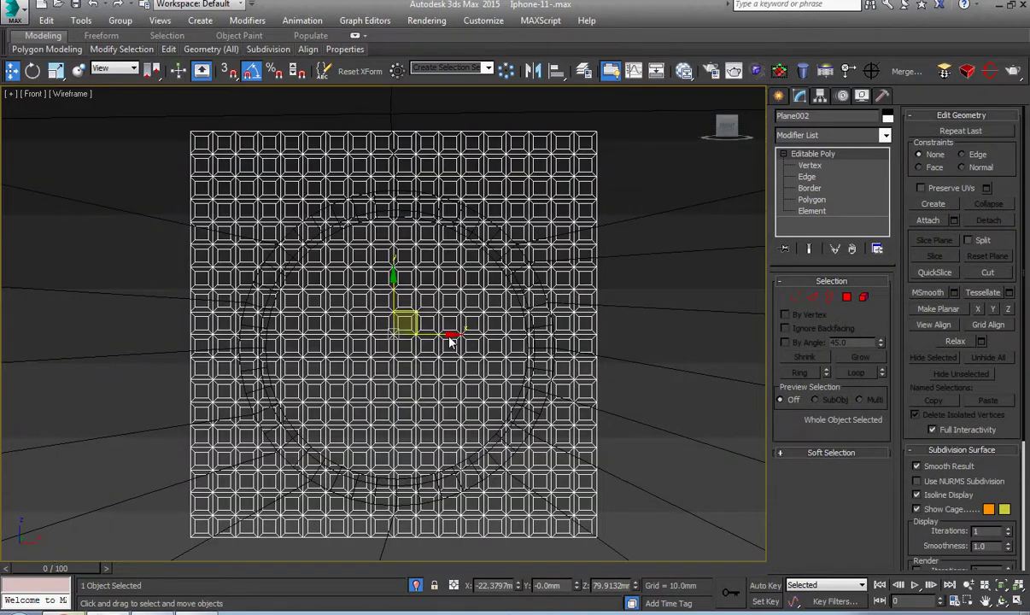
pyautogui.click(70, 93)
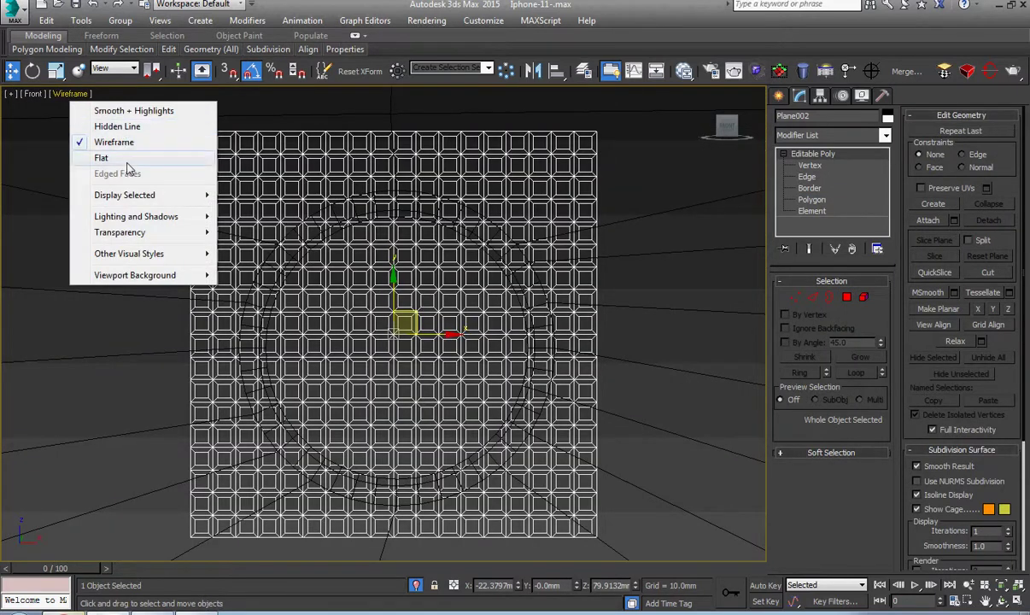
pyautogui.click(117, 126)
pyautogui.scroll(5, 406, 324)
pyautogui.moveTo(406, 324)
pyautogui.keyDown('alt'); pyautogui.mouseDown(button='middle')
pyautogui.moveTo(462, 308)
pyautogui.moveTo(491, 274)
pyautogui.moveTo(389, 254)
pyautogui.mouseUp(button='middle'); pyautogui.keyUp('alt')
pyautogui.scroll(4, 491, 273)
pyautogui.scroll(-2, 496, 259)
# Nudge the Plane002 grille disc slightly along Y, then return to the front view.
pyautogui.moveTo(396, 228); pyautogui.dragTo(431, 279)
pyautogui.scroll(-2, 436, 282)
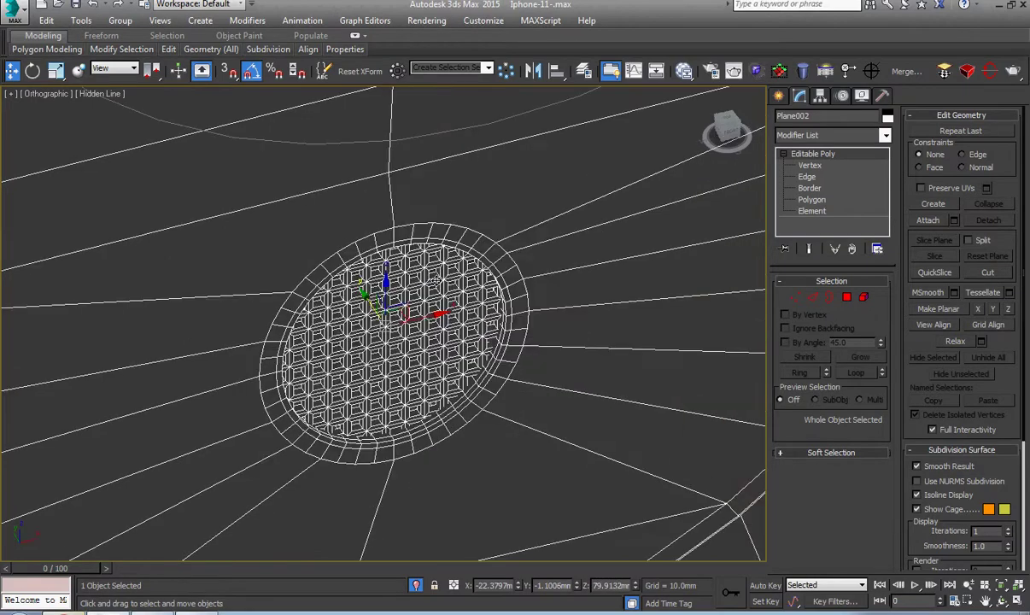
pyautogui.scroll(-4, 436, 282)
pyautogui.scroll(-2, 420, 303)
pyautogui.scroll(-2, 419, 302)
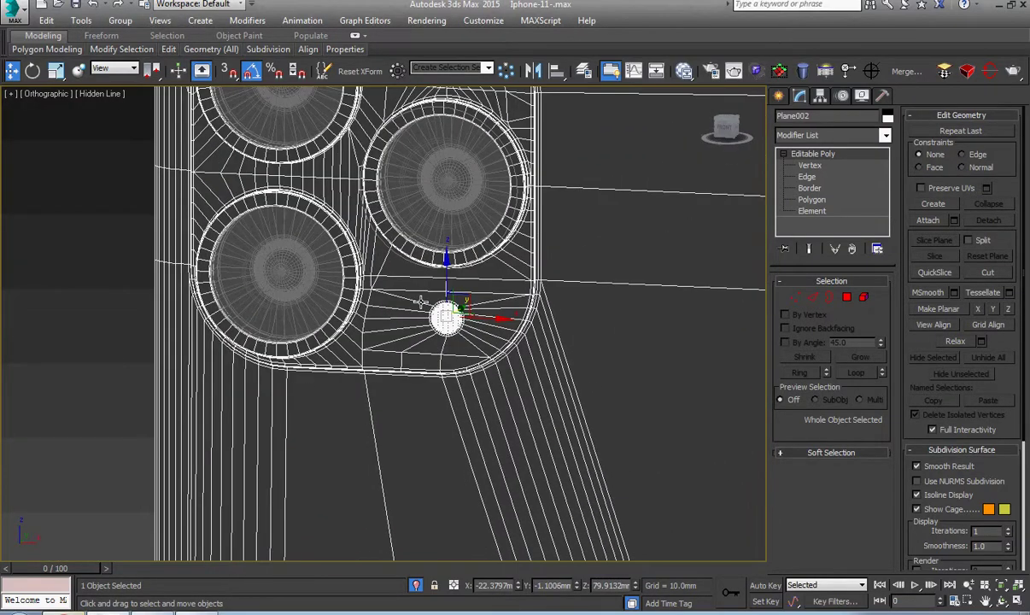
pyautogui.press('f')
pyautogui.scroll(5, 422, 301)
pyautogui.scroll(-8, 423, 303)
pyautogui.click(565, 331)
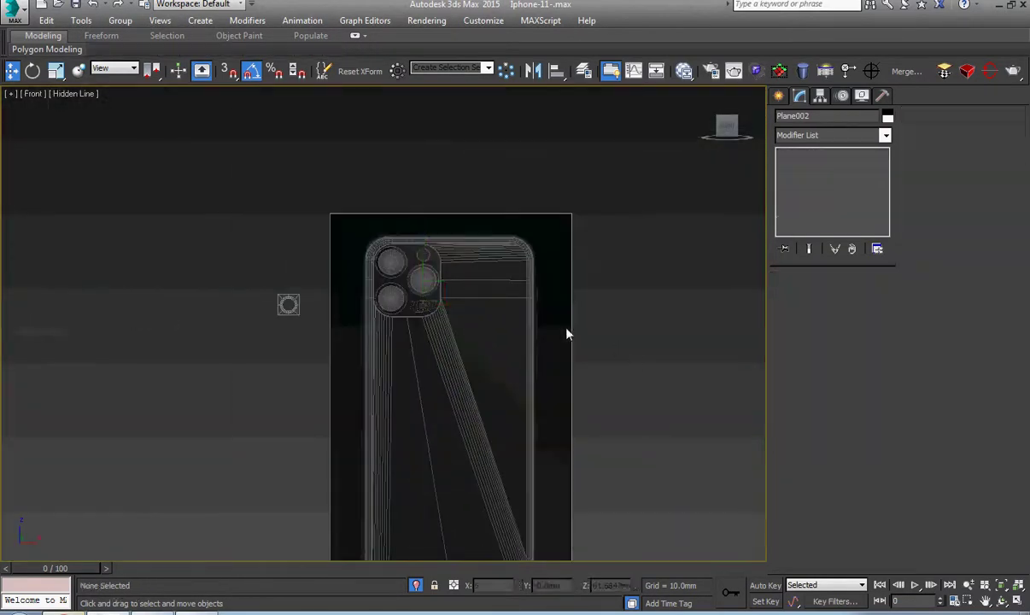
pyautogui.scroll(5, 432, 282)
# Switch viewport shading to Smooth + Highlights and select the grille disc.
pyautogui.click(75, 94)
pyautogui.click(97, 112)
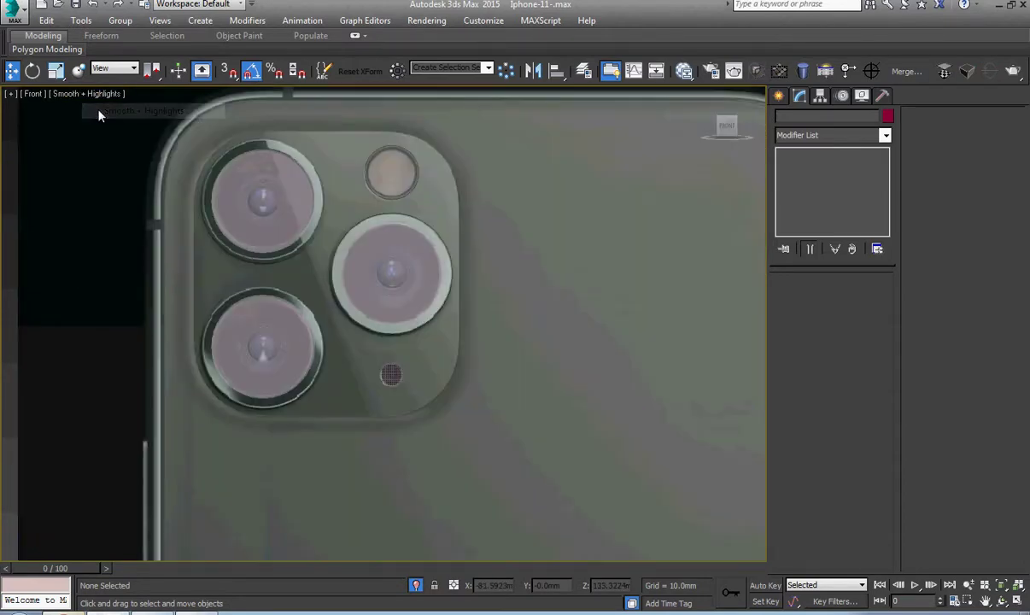
pyautogui.scroll(3, 401, 365)
pyautogui.click(399, 369)
pyautogui.scroll(3, 400, 369)
pyautogui.scroll(2, 400, 369)
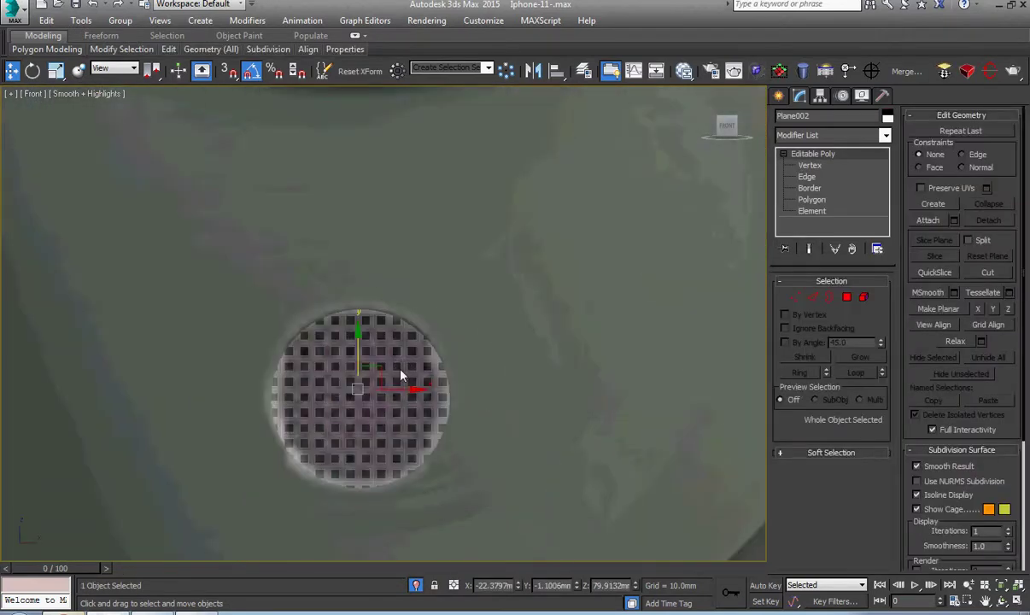
# Orbit, pan and zoom around the camera bump to inspect the flash hole.
pyautogui.click(1002, 601)
pyautogui.moveTo(365, 418)
pyautogui.mouseDown()
pyautogui.moveTo(428, 444)
pyautogui.moveTo(410, 427)
pyautogui.moveTo(420, 375)
pyautogui.mouseUp()
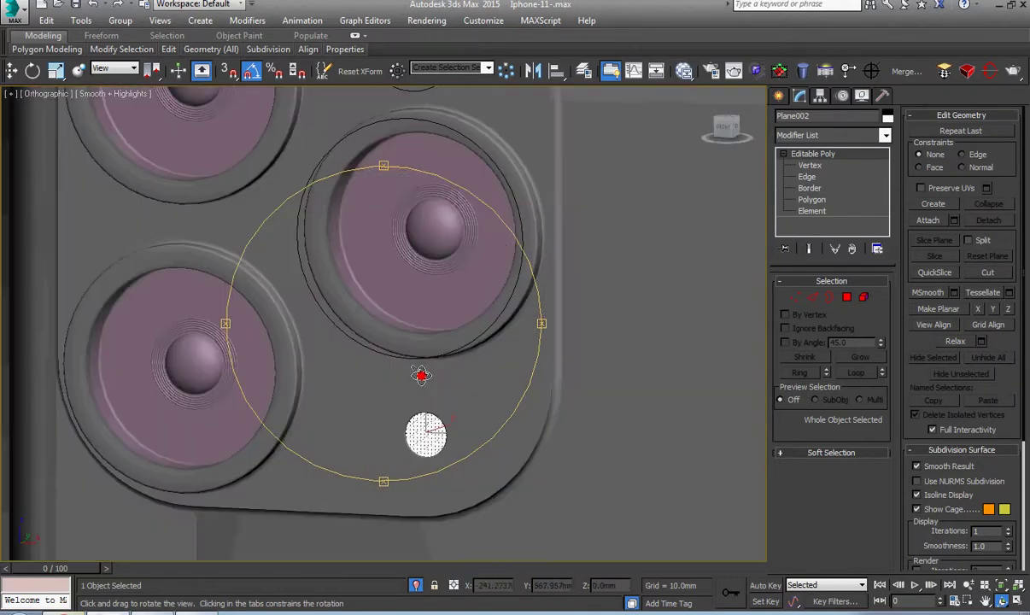
pyautogui.scroll(-3, 421, 374)
pyautogui.scroll(5, 444, 336)
pyautogui.rightClick(494, 353)
pyautogui.click(493, 353)
pyautogui.scroll(3, 493, 351)
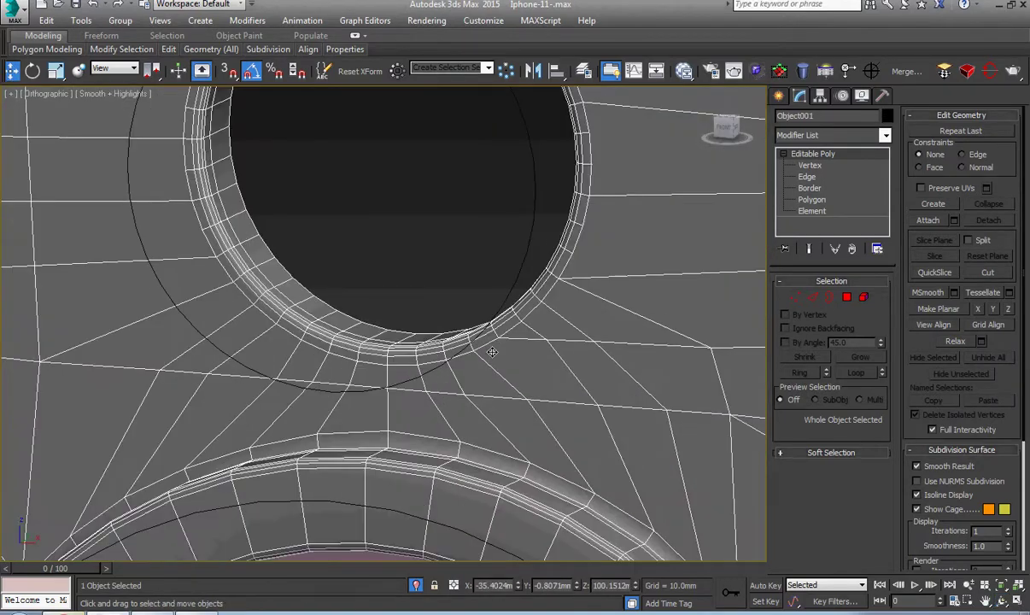
pyautogui.scroll(-2, 574, 386)
pyautogui.moveTo(573, 386); pyautogui.dragTo(441, 415, button='middle')
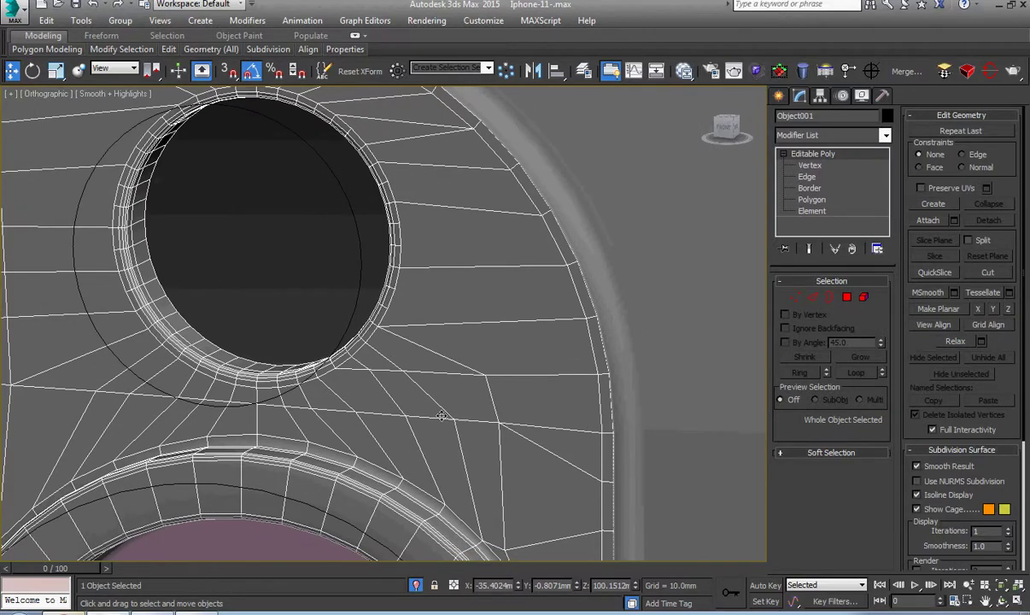
pyautogui.scroll(-4, 441, 416)
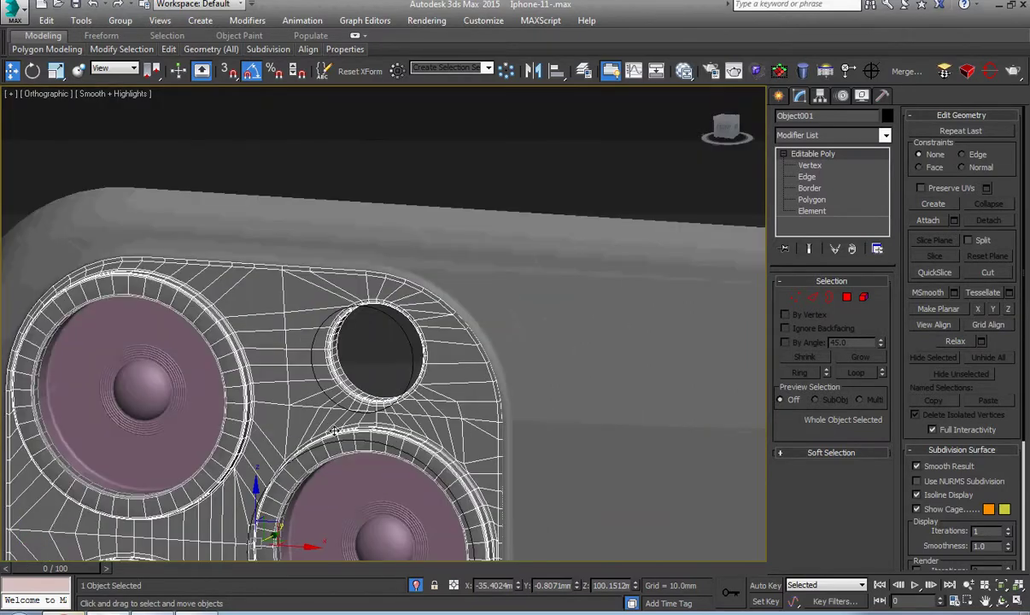
pyautogui.moveTo(345, 421)
pyautogui.mouseDown(button='middle')
pyautogui.moveTo(345, 317)
pyautogui.moveTo(302, 335)
pyautogui.moveTo(278, 458)
pyautogui.mouseUp(button='middle')
pyautogui.scroll(4, 357, 343)
pyautogui.scroll(1, 380, 359)
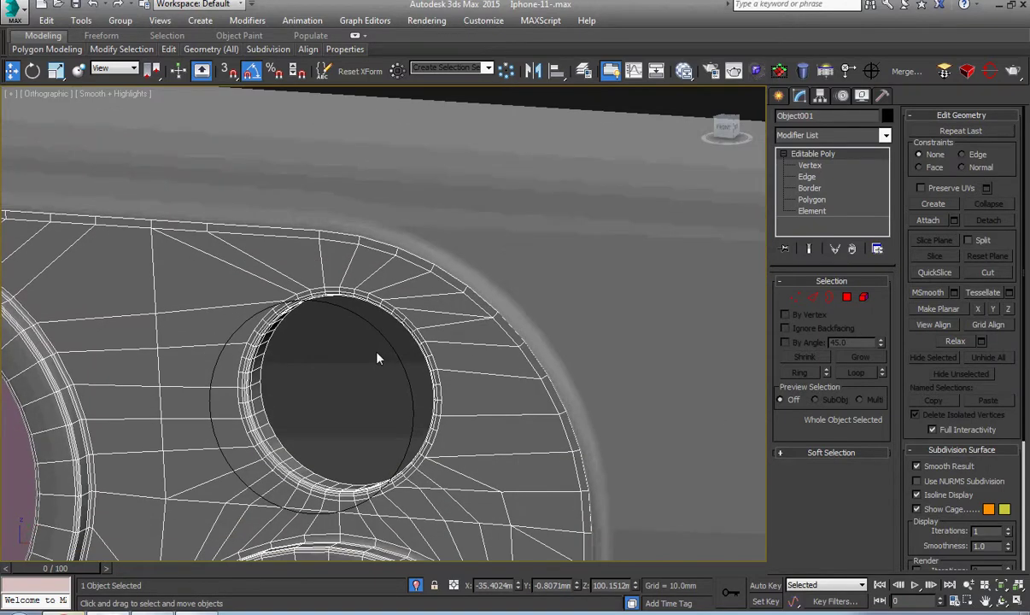
pyautogui.press('f')
pyautogui.scroll(1, 382, 363)
pyautogui.scroll(1, 381, 363)
pyautogui.scroll(5, 382, 363)
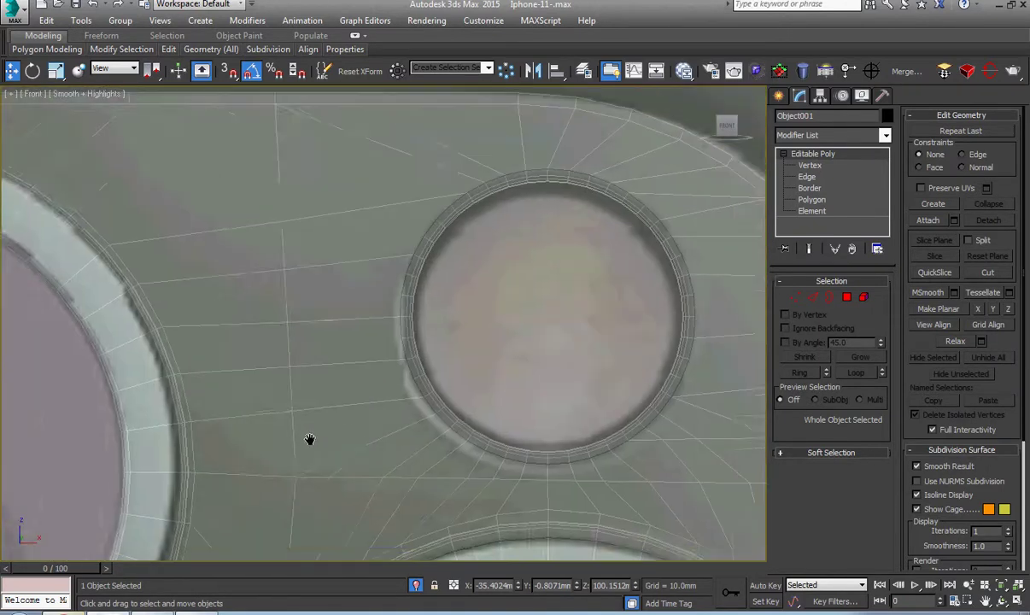
pyautogui.scroll(1, 517, 364)
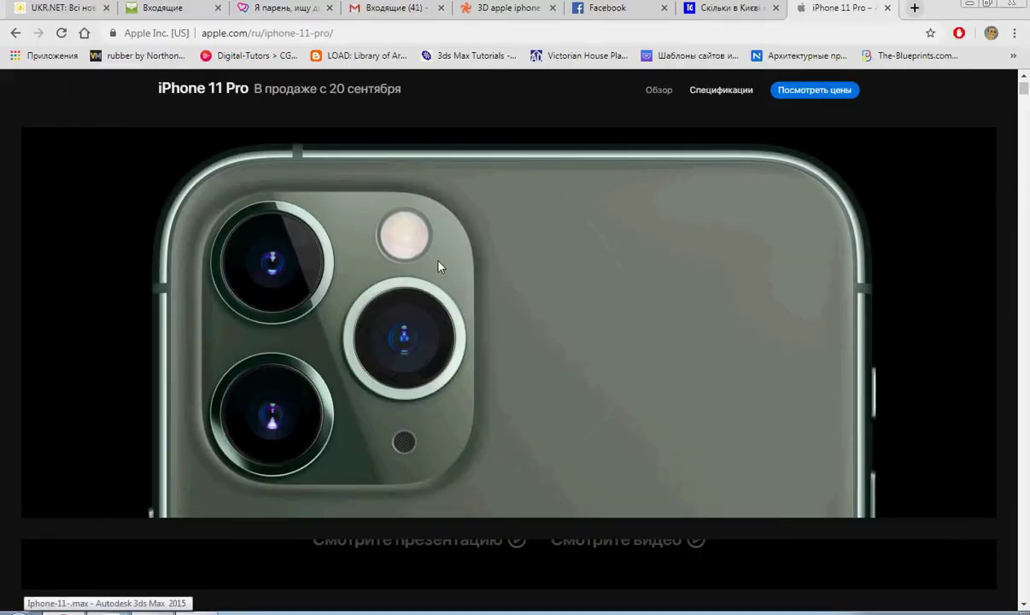
pyautogui.scroll(1, 440, 265)
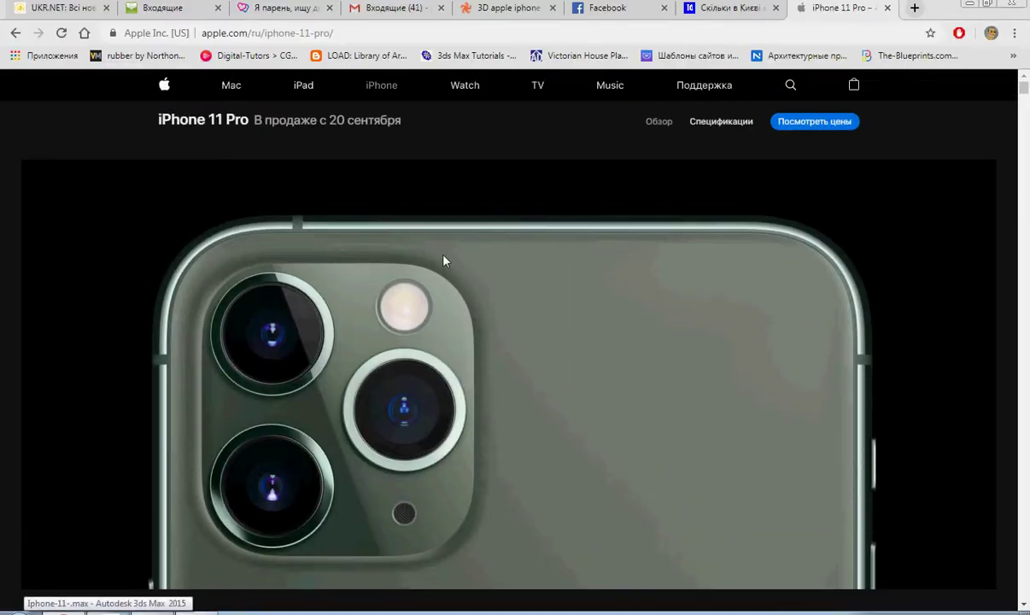
pyautogui.scroll(-1, 417, 333)
pyautogui.scroll(-5, 420, 339)
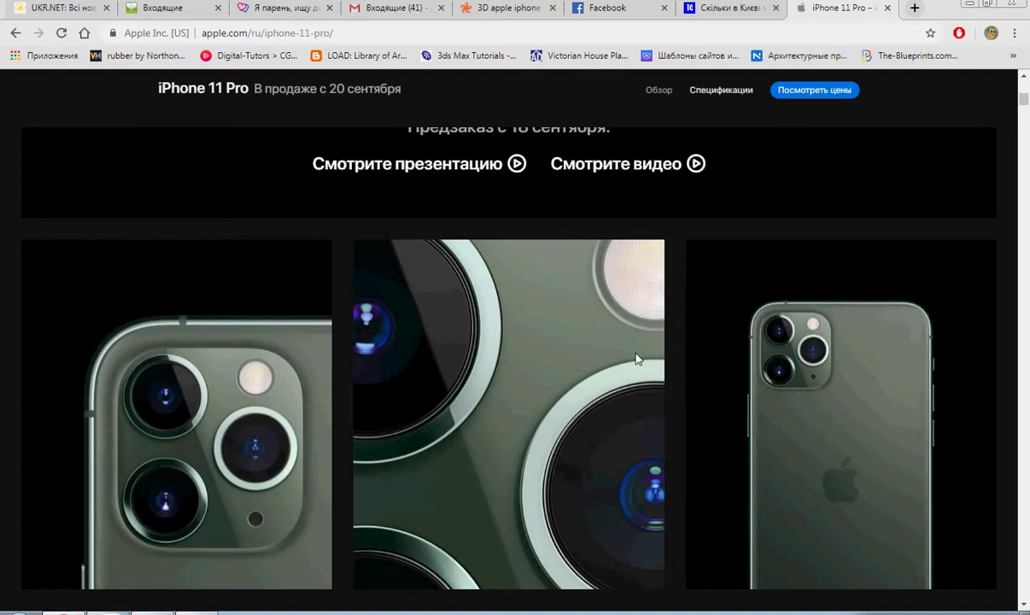
pyautogui.scroll(-2, 636, 359)
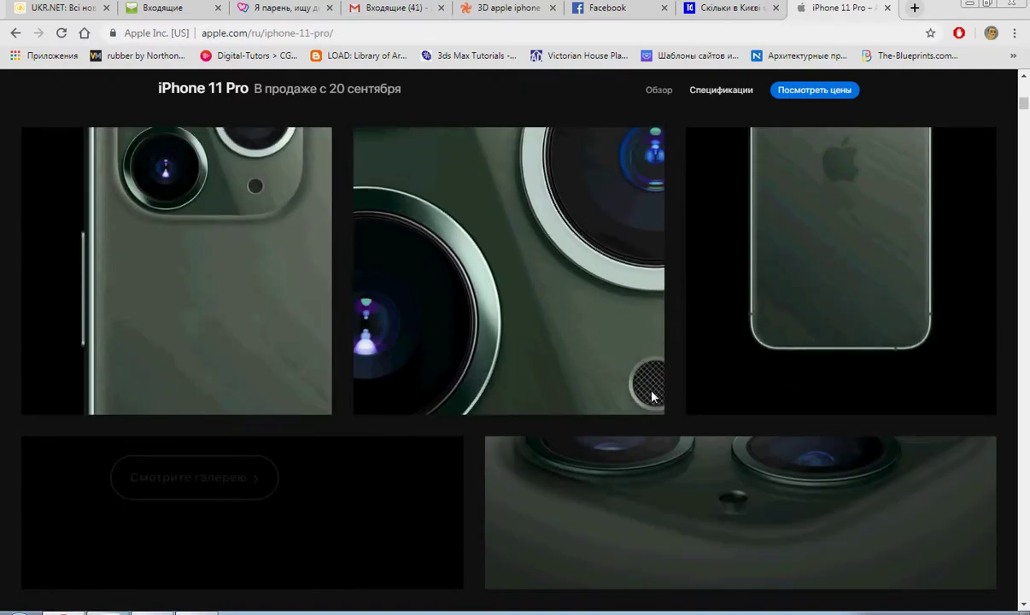
pyautogui.scroll(2, 638, 389)
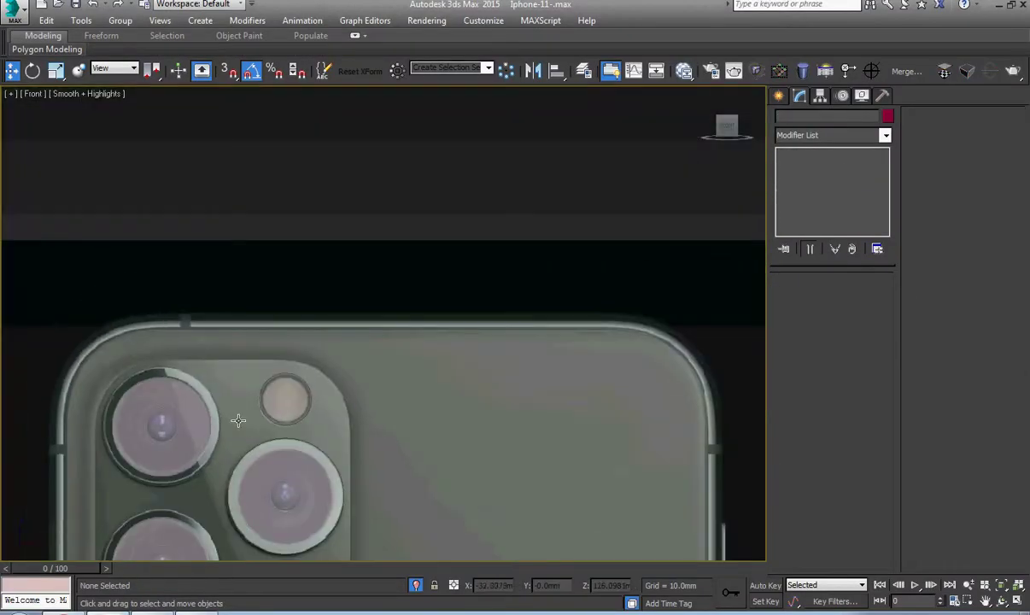
# Select the 44-edge lens rim loop on Object002's camera housing.
pyautogui.click(198, 396)
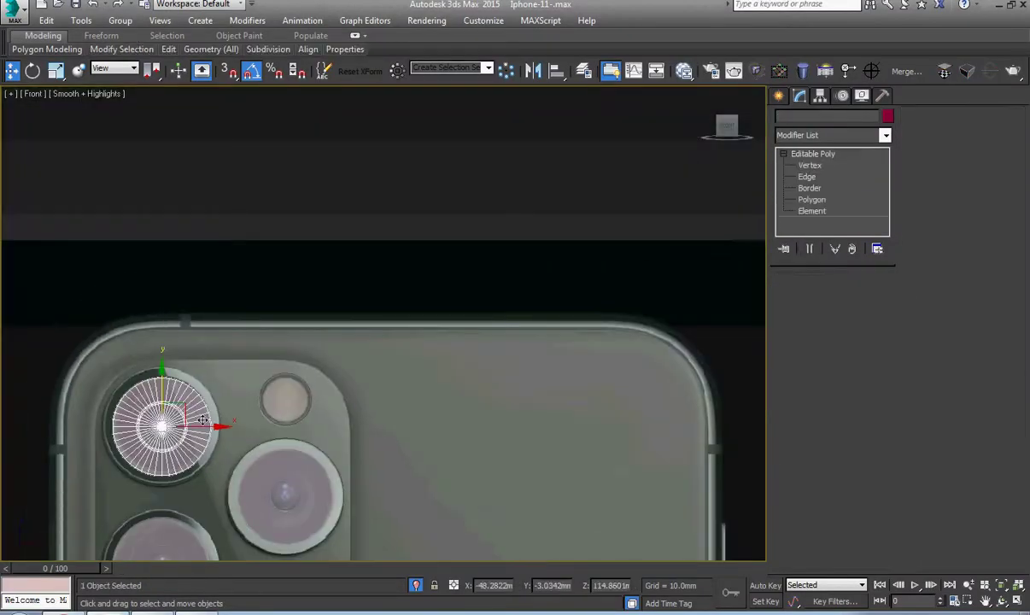
pyautogui.scroll(10, 310, 212)
pyautogui.scroll(-3, 254, 294)
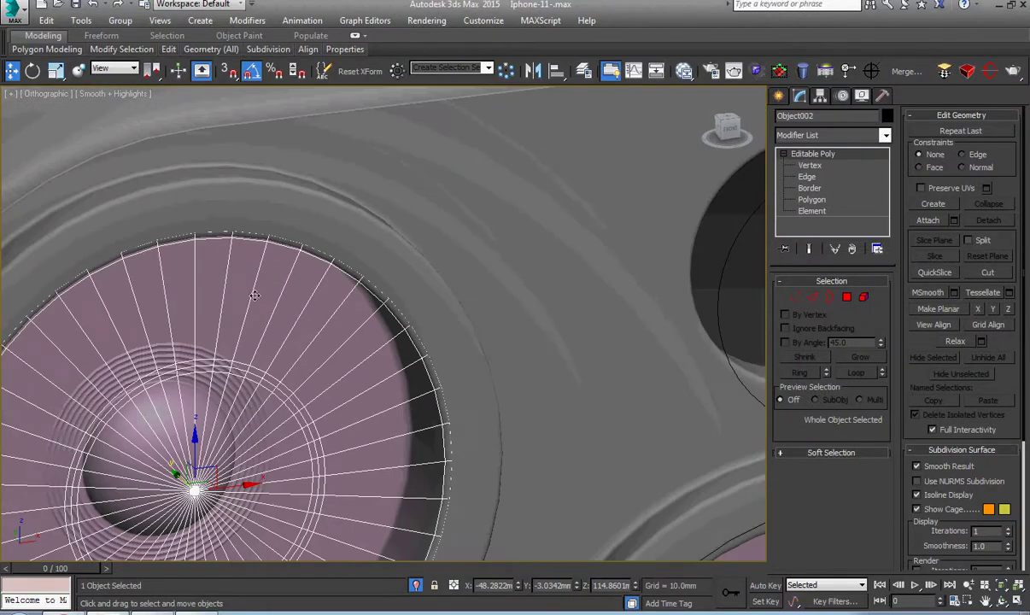
pyautogui.scroll(3, 443, 429)
pyautogui.scroll(3, 427, 375)
pyautogui.scroll(1, 410, 400)
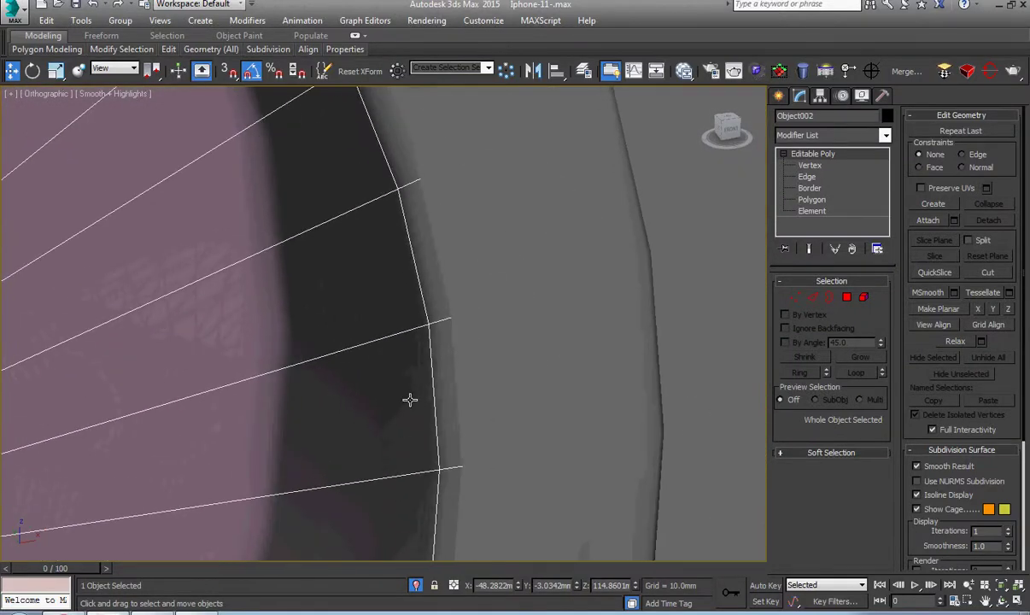
pyautogui.click(412, 333)
pyautogui.scroll(2, 423, 340)
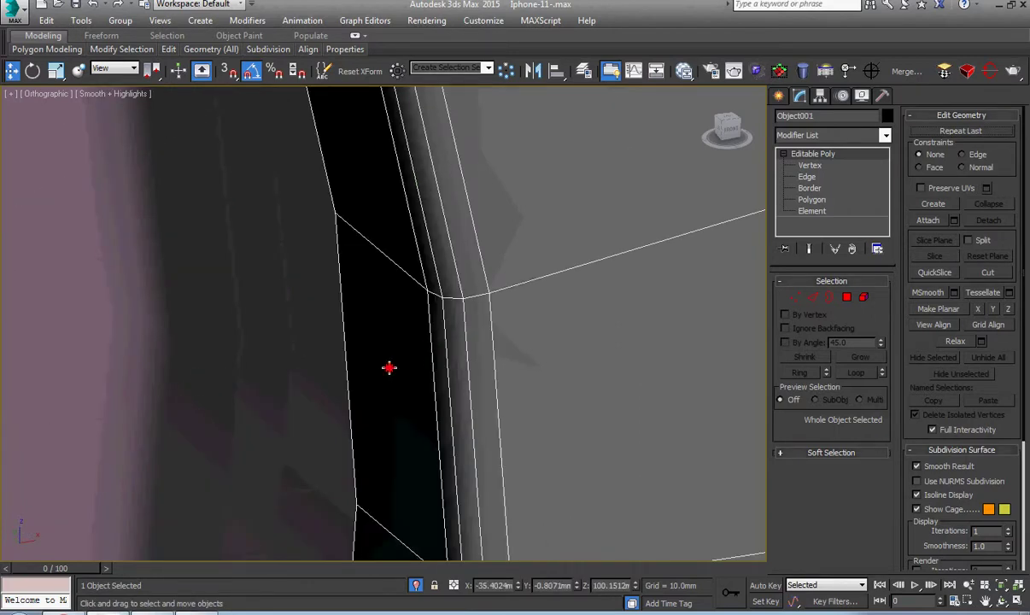
pyautogui.scroll(-3, 389, 367)
pyautogui.scroll(3, 393, 345)
pyautogui.click(382, 327)
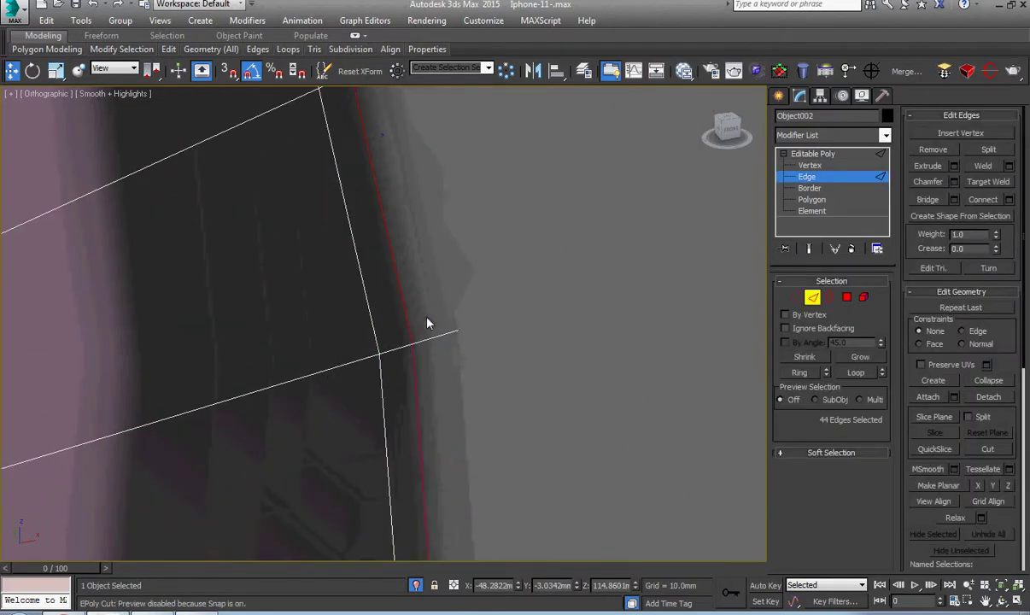
# Chamfer the rim edges with a thin amount of about 0.0534mm.
pyautogui.rightClick(427, 323)
pyautogui.click(284, 406)
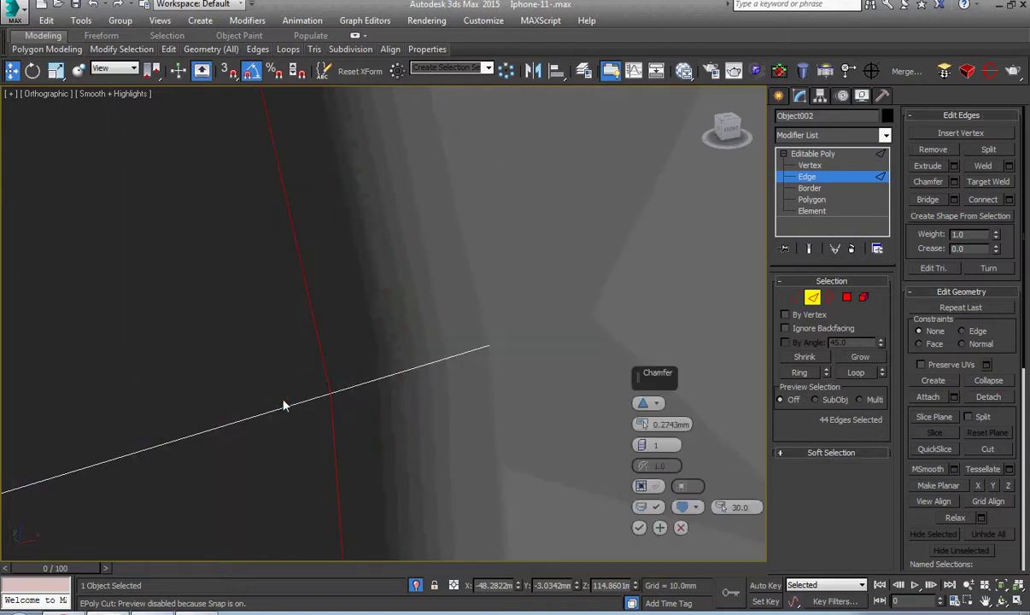
pyautogui.moveTo(642, 424); pyautogui.dragTo(642, 453)
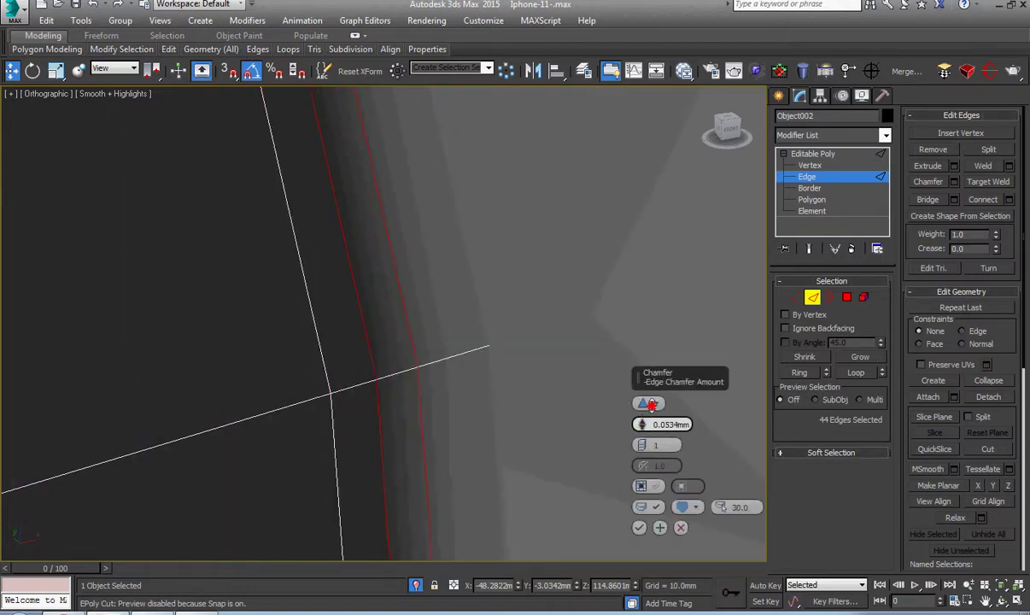
pyautogui.click(639, 527)
# Connect the selected edges to add a supporting edge loop, checking the reference page.
pyautogui.click(459, 356)
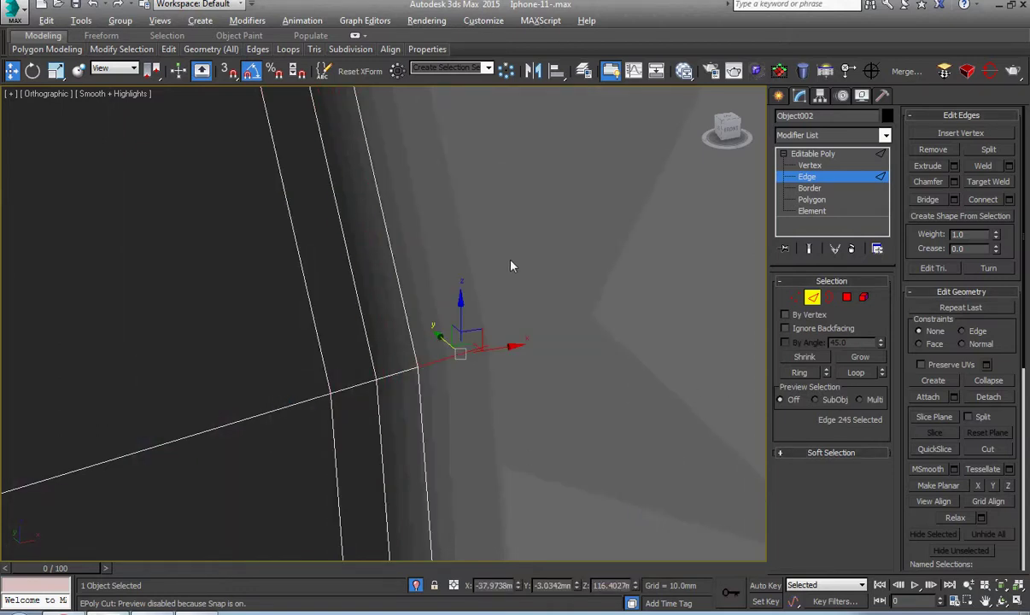
pyautogui.rightClick(505, 256)
pyautogui.click(346, 292)
pyautogui.click(690, 465)
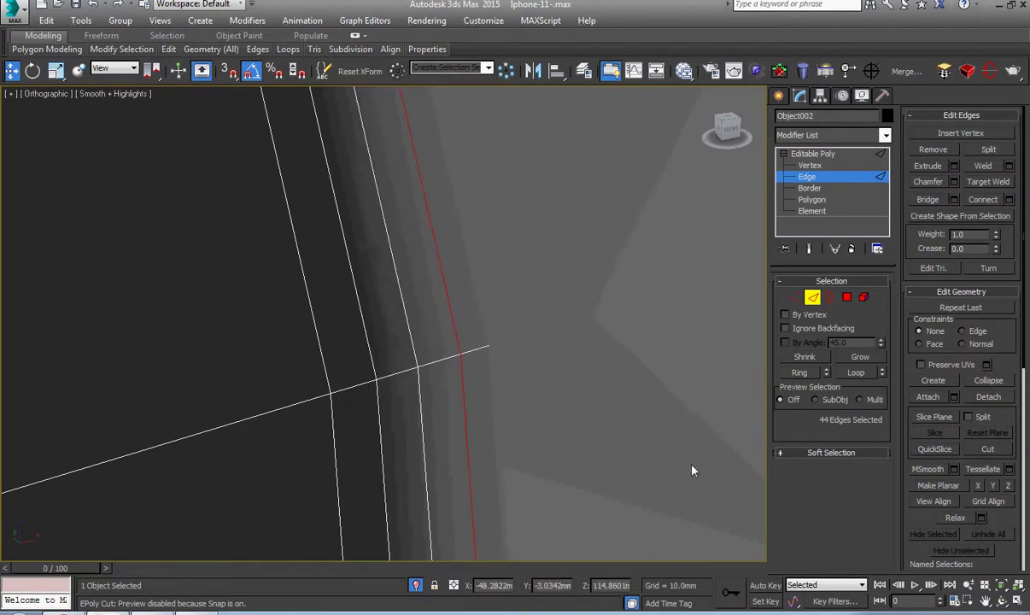
pyautogui.click(438, 362)
pyautogui.hotkey('alt', 'Tab')
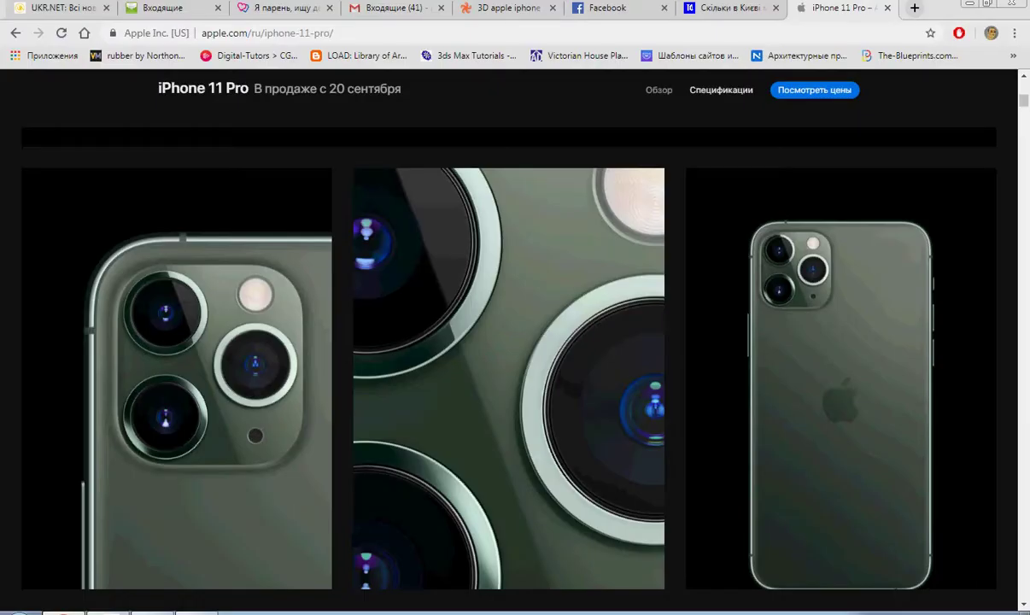
pyautogui.hotkey('alt', 'Tab')
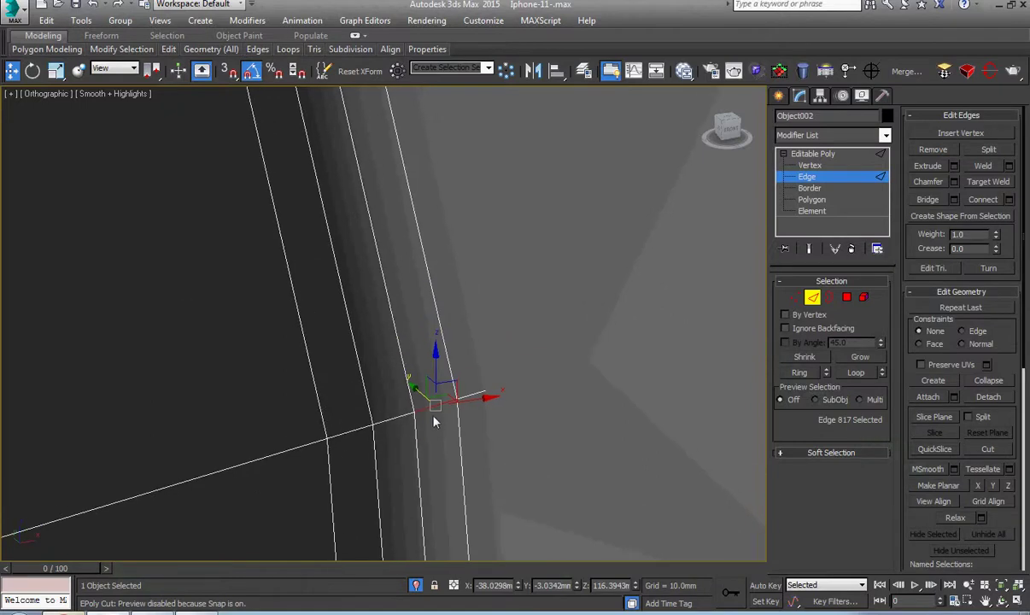
# Remove the stray outermost vertical edge loop with Ctrl+Backspace.
pyautogui.doubleClick(369, 412)
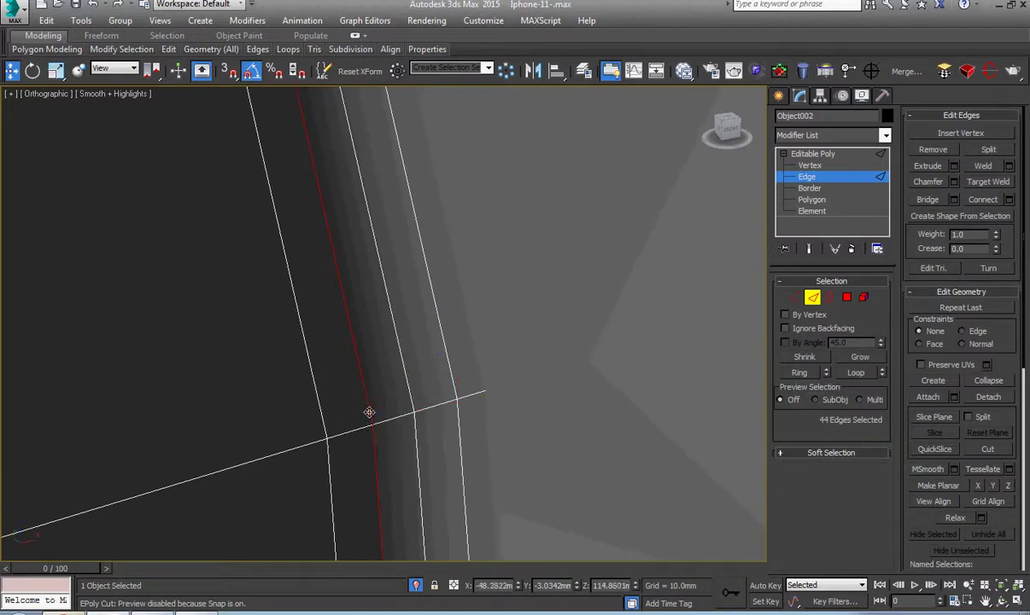
pyautogui.click(407, 399)
pyautogui.doubleClick(453, 373)
pyautogui.hotkey('ctrl', 'BackSpace')
pyautogui.click(439, 405)
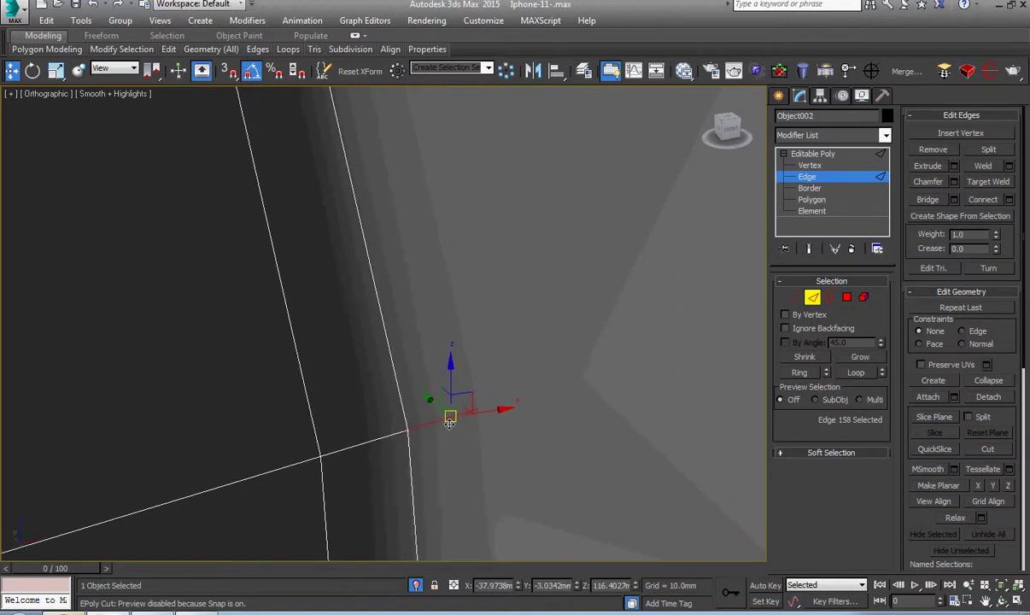
pyautogui.scroll(3, 461, 405)
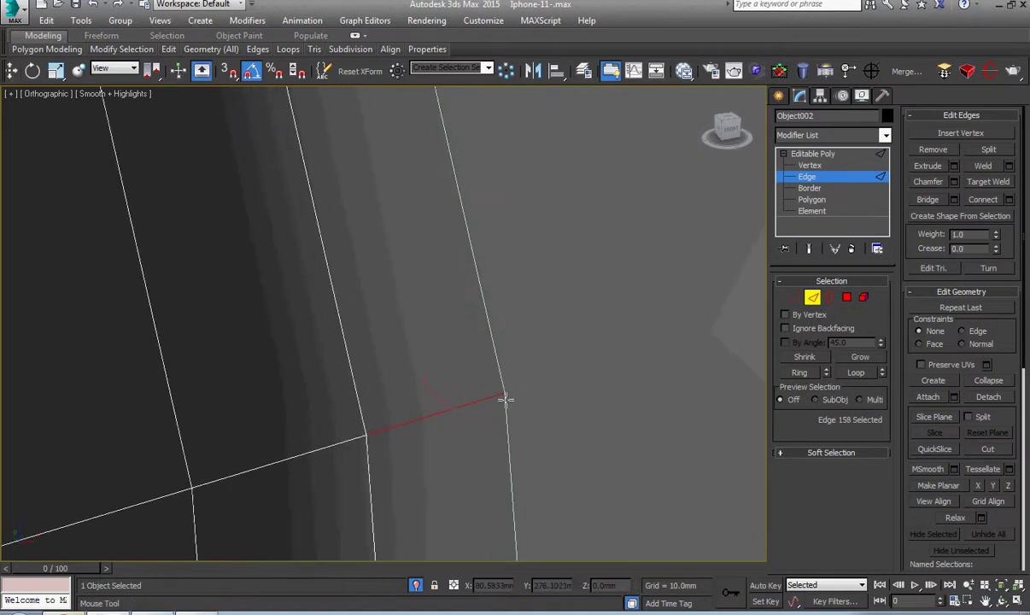
# Inset the selected band polygons as a group by 0.0146mm, after trying By Polygon.
pyautogui.rightClick(368, 430)
pyautogui.keyDown('ctrl'); pyautogui.click(359, 437); pyautogui.keyUp('ctrl')
pyautogui.rightClick(404, 392)
pyautogui.click(392, 361)
pyautogui.rightClick(441, 349)
pyautogui.click(295, 425)
pyautogui.click(699, 402)
pyautogui.click(747, 428)
pyautogui.moveTo(694, 424); pyautogui.dragTo(696, 421)
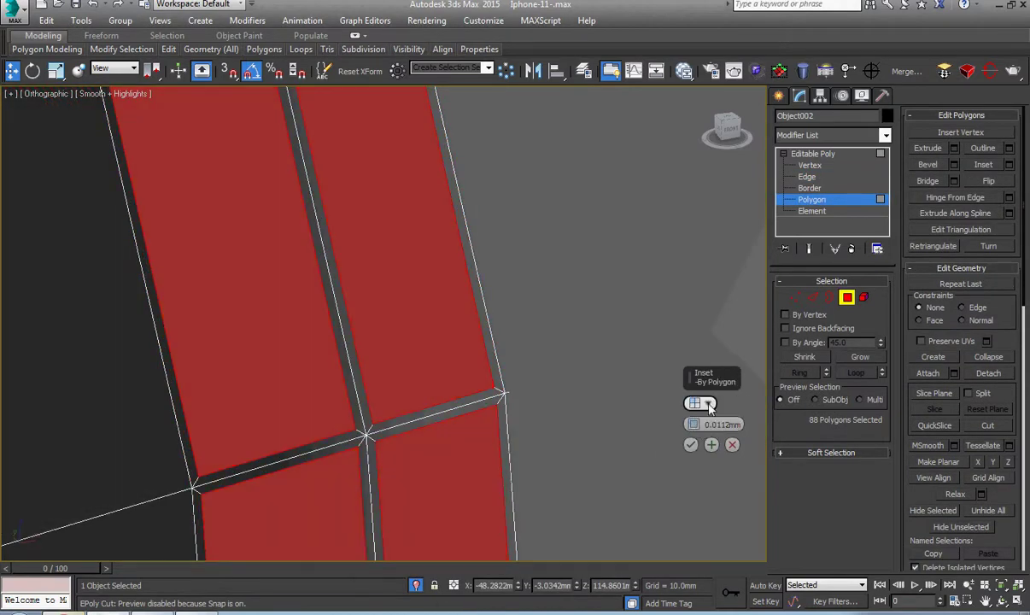
pyautogui.click(700, 404)
pyautogui.click(701, 404)
pyautogui.click(701, 404)
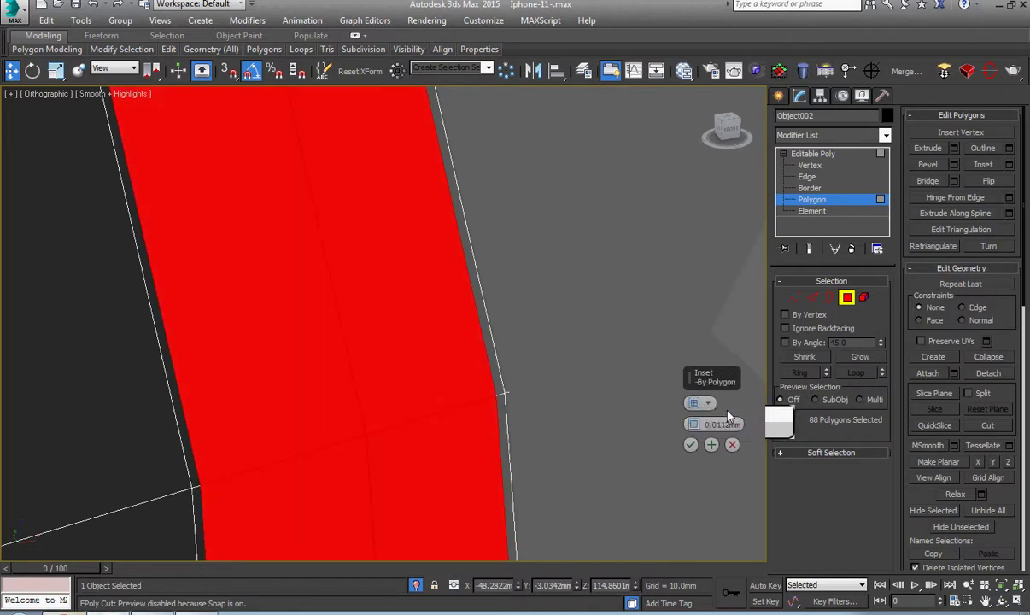
pyautogui.moveTo(694, 424); pyautogui.dragTo(698, 422)
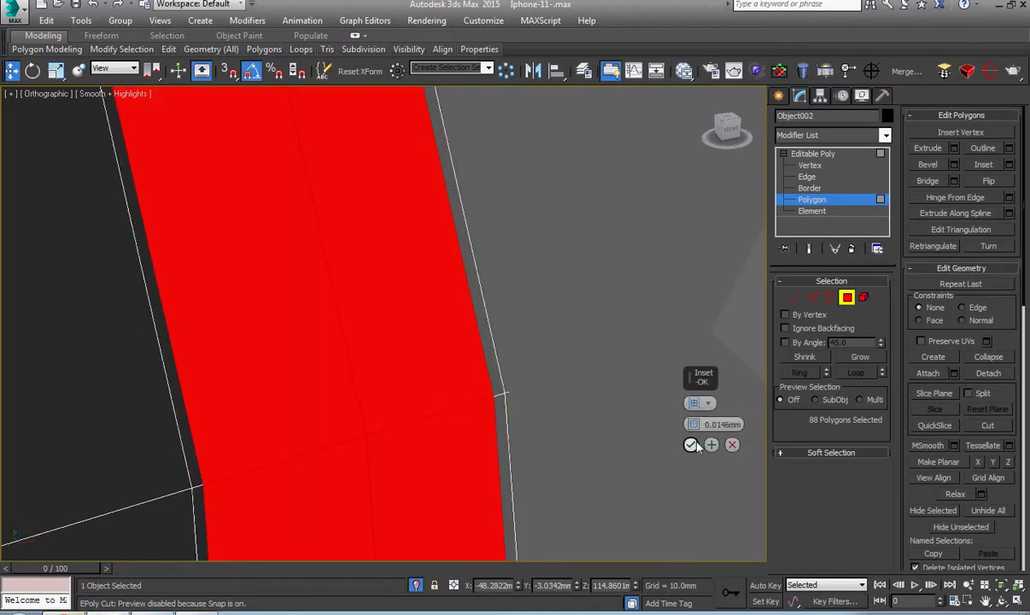
pyautogui.click(440, 410)
# Inset a strip of band polygons, try further edge and polygon commands, then undo.
pyautogui.keyDown('shift'); pyautogui.click(421, 338); pyautogui.keyUp('shift')
pyautogui.rightClick(421, 338)
pyautogui.click(342, 384)
pyautogui.moveTo(696, 421); pyautogui.dragTo(694, 409)
pyautogui.click(294, 435)
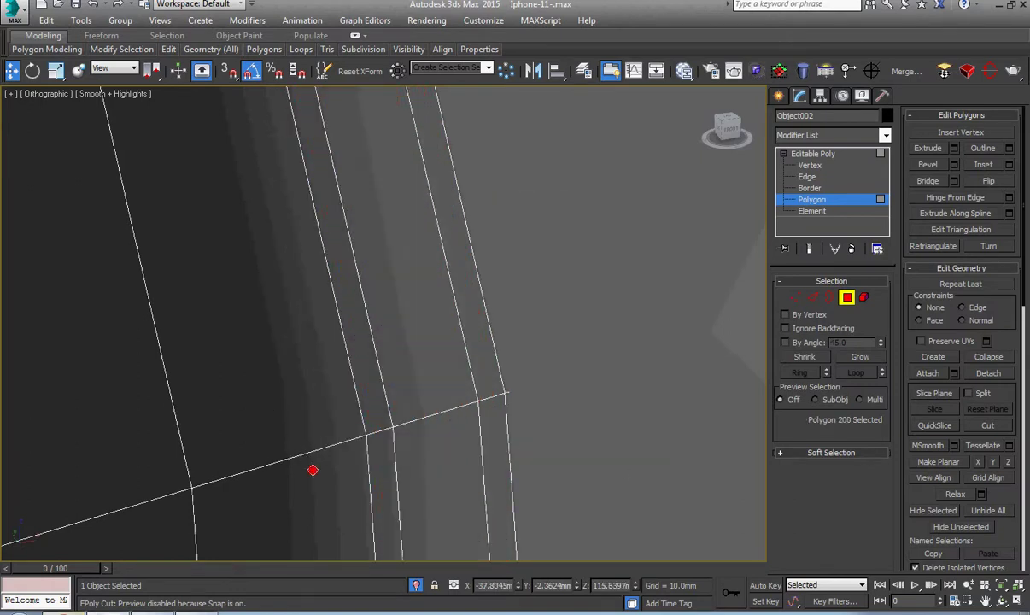
pyautogui.press('2')
pyautogui.rightClick(419, 384)
pyautogui.click(325, 325)
pyautogui.press('4')
pyautogui.rightClick(294, 381)
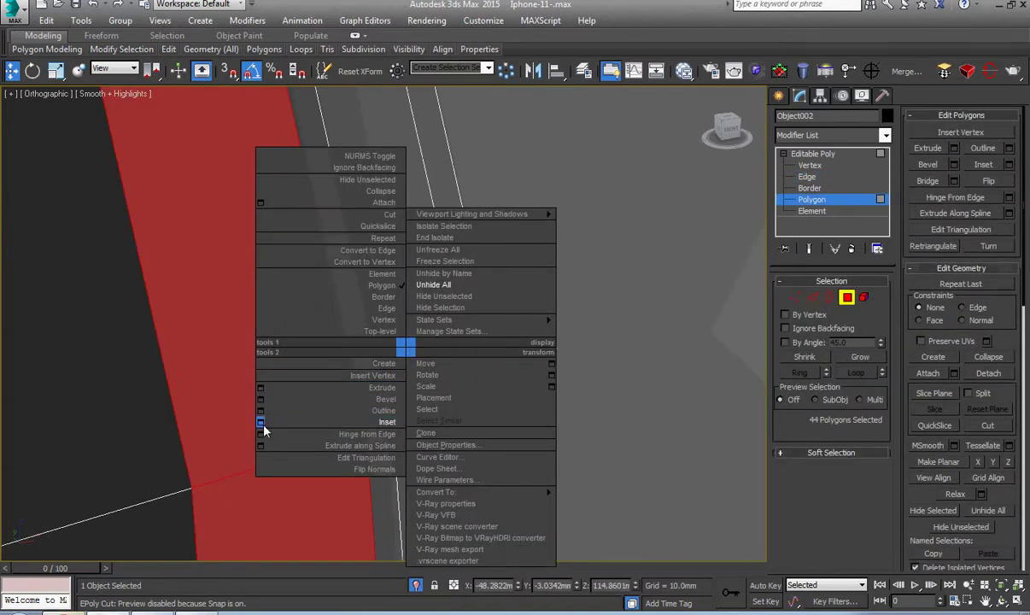
pyautogui.click(308, 414)
pyautogui.hotkey('ctrl', 'z')
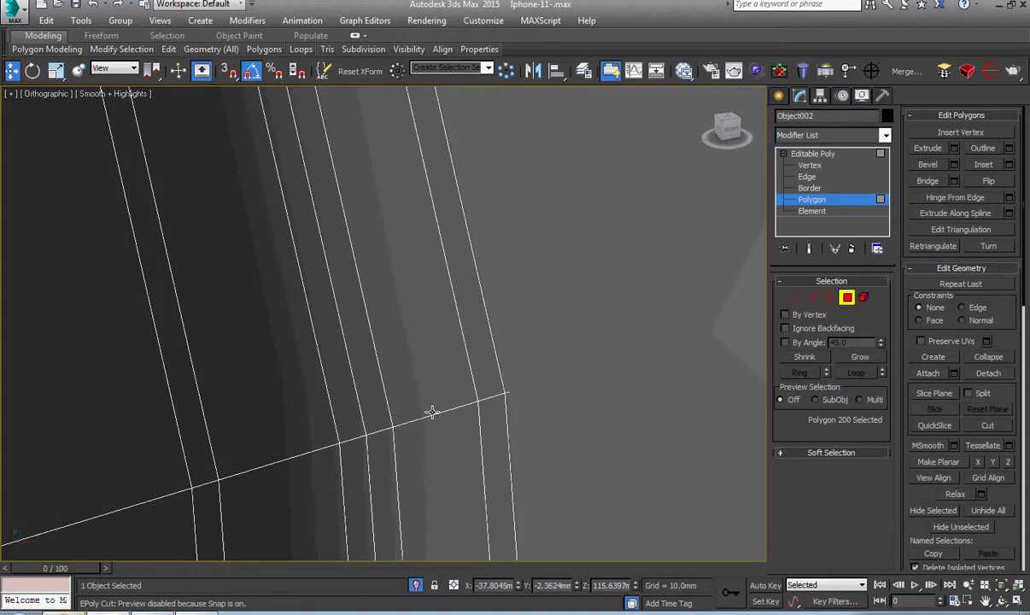
# Convert the slanted edge loop to a polygon selection and inset those strips.
pyautogui.press('2')
pyautogui.doubleClick(305, 459)
pyautogui.rightClick(432, 474)
pyautogui.click(367, 298)
pyautogui.scroll(-2, 429, 420)
pyautogui.rightClick(393, 431)
pyautogui.click(358, 431)
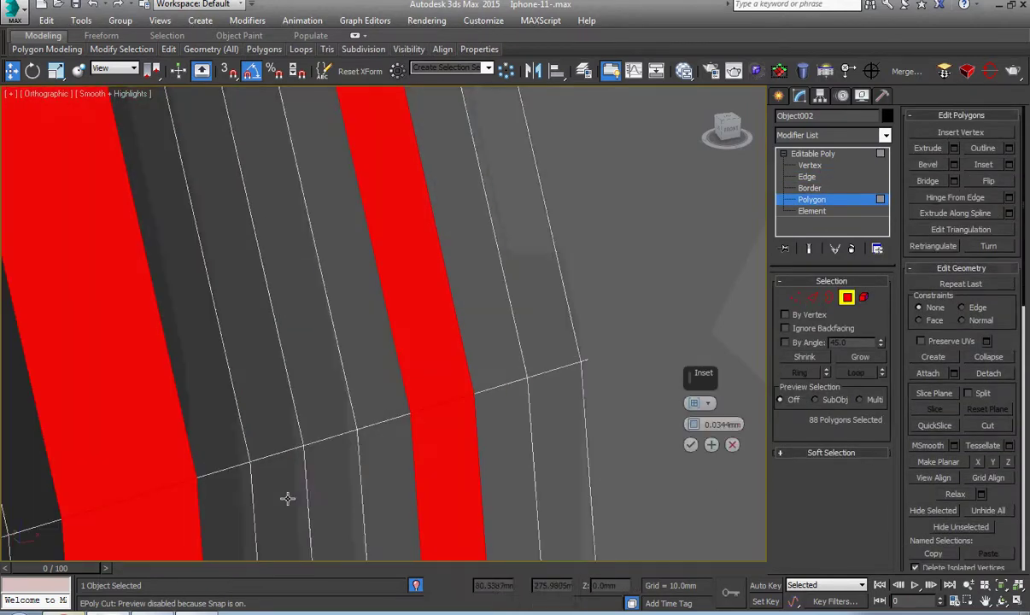
pyautogui.moveTo(693, 423); pyautogui.dragTo(657, 391)
# Extrude the inset strips inward to a height of -0.0607mm.
pyautogui.rightClick(671, 394)
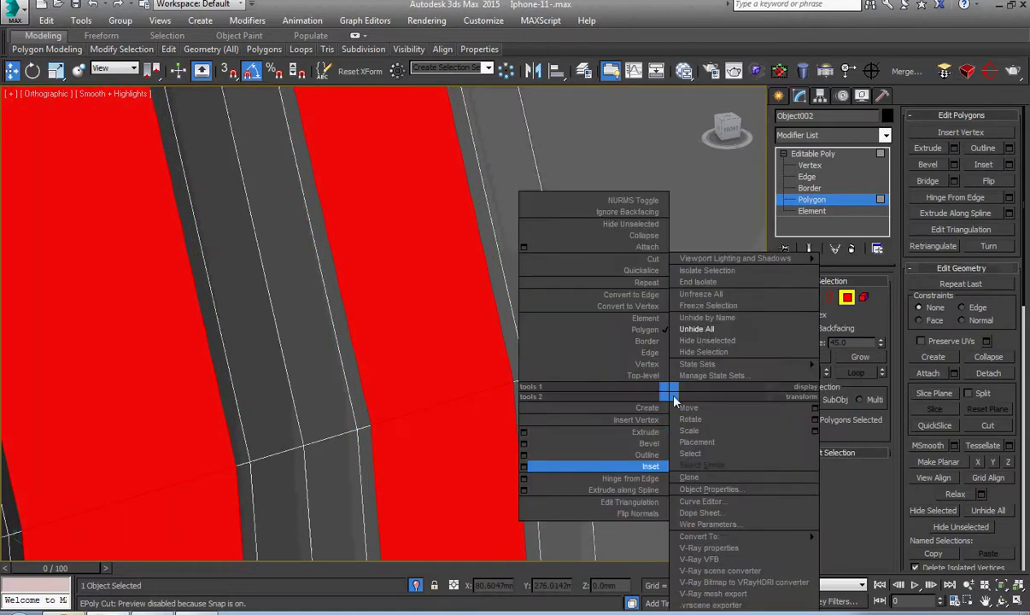
pyautogui.click(523, 431)
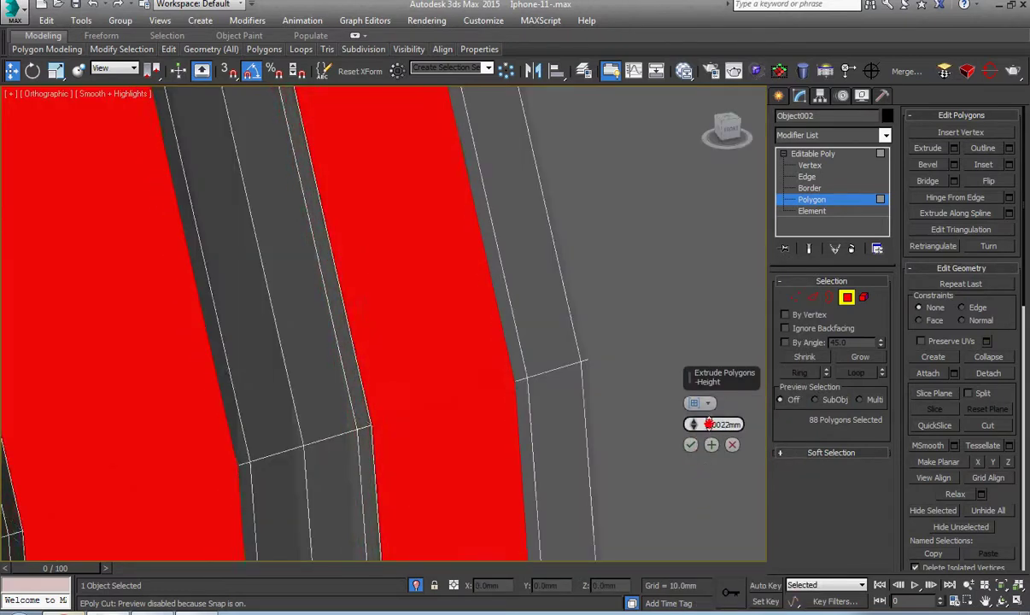
pyautogui.moveTo(708, 424); pyautogui.dragTo(720, 498)
pyautogui.scroll(-3, 396, 439)
pyautogui.scroll(-2, 402, 448)
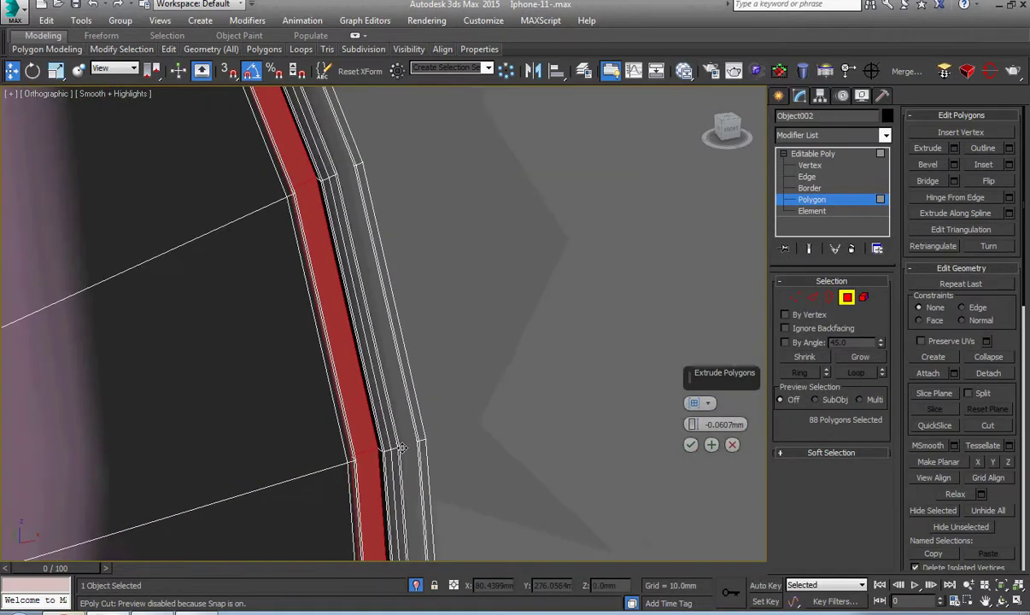
pyautogui.scroll(3, 402, 448)
pyautogui.scroll(2, 555, 426)
pyautogui.scroll(3, 451, 391)
pyautogui.rightClick(451, 391)
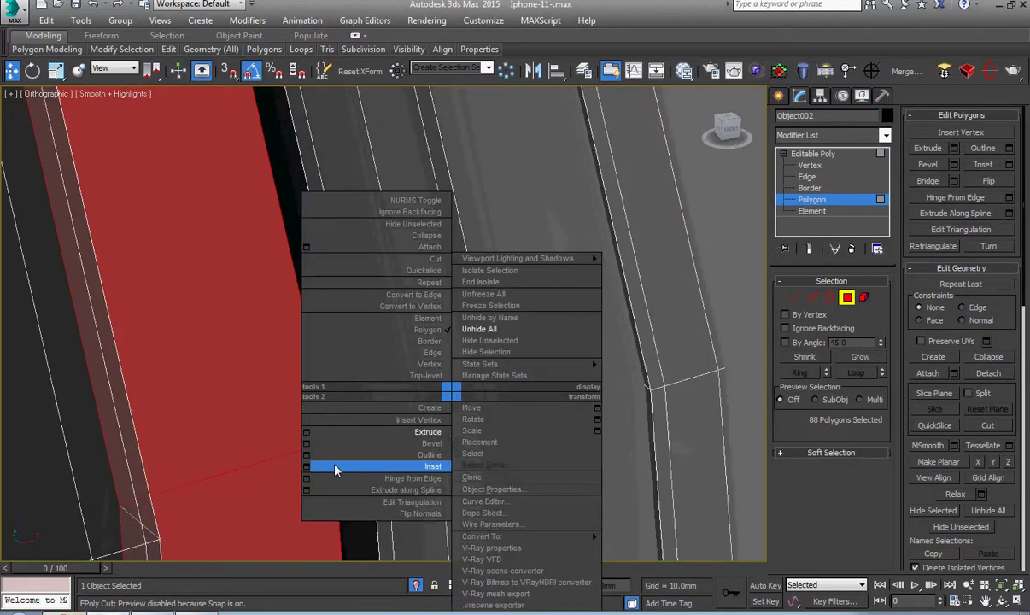
pyautogui.click(336, 469)
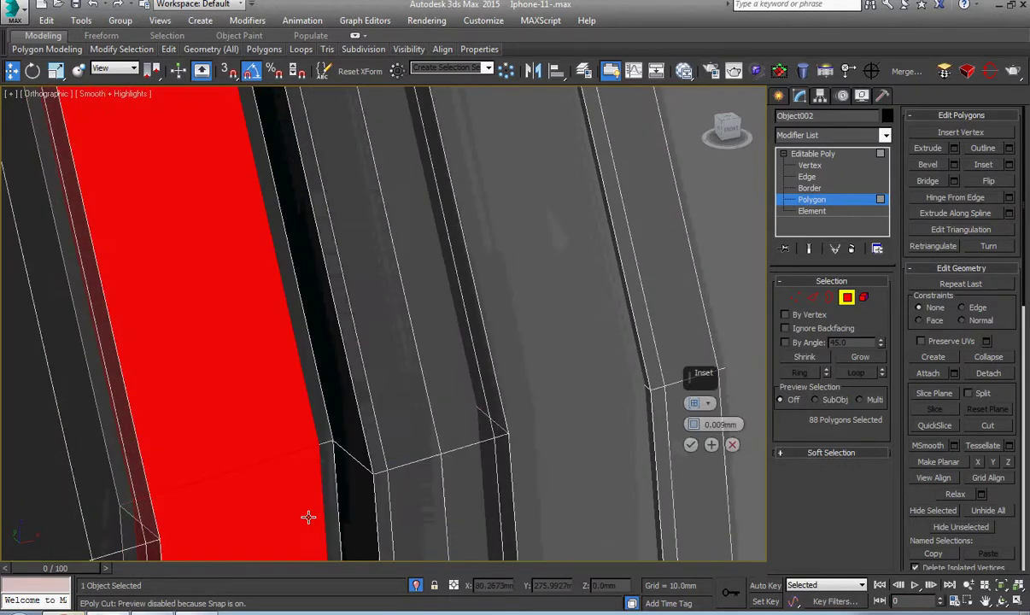
# Connect the selected groove edges with 2 new segments.
pyautogui.click(807, 177)
pyautogui.moveTo(350, 454); pyautogui.dragTo(455, 475)
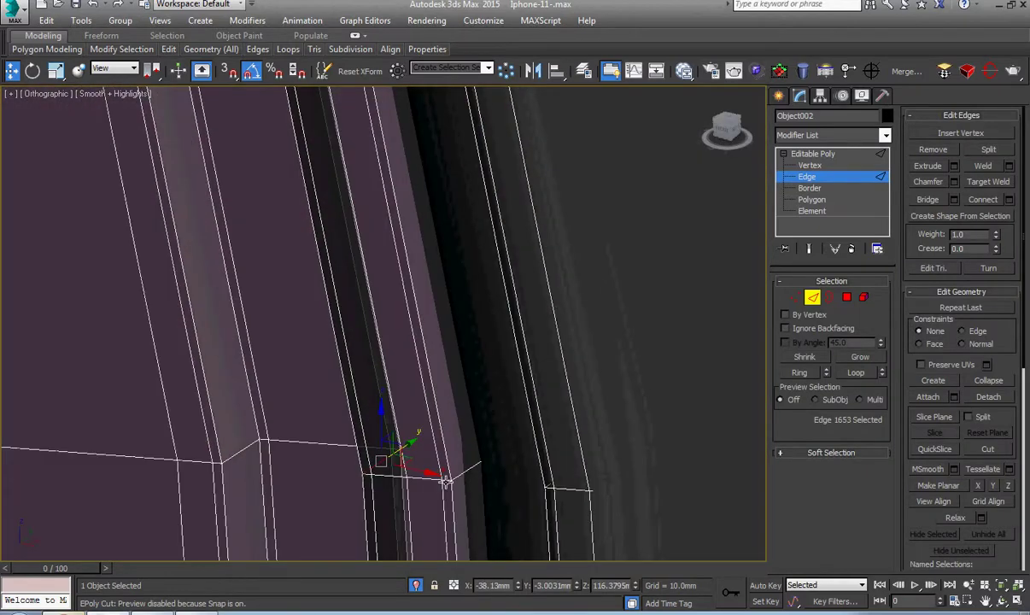
pyautogui.keyDown('ctrl'); pyautogui.click(245, 452); pyautogui.keyUp('ctrl')
pyautogui.keyDown('alt'); pyautogui.moveTo(244, 452); pyautogui.dragTo(443, 411, button='middle'); pyautogui.keyUp('alt')
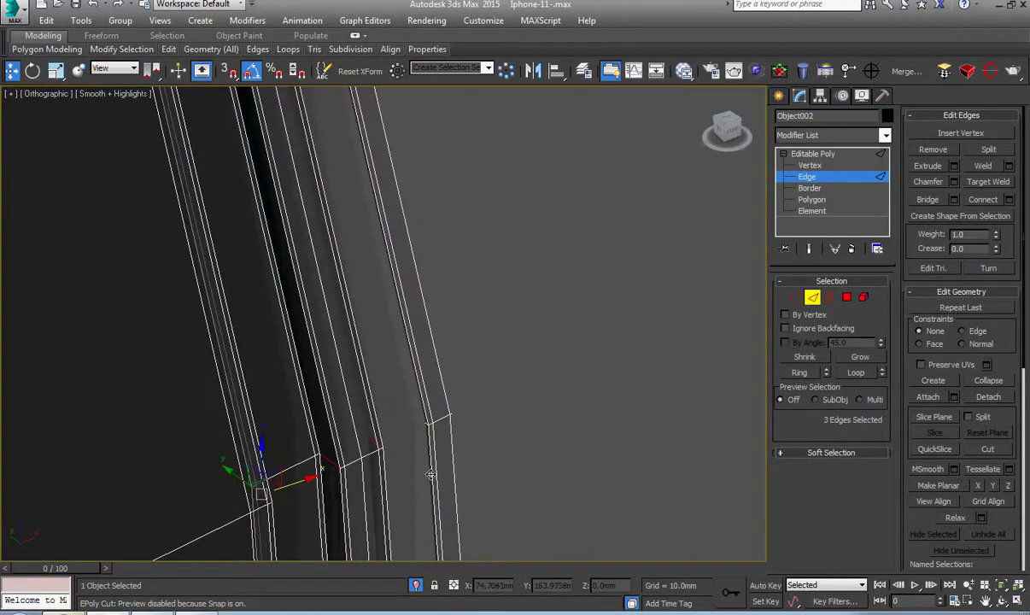
pyautogui.rightClick(468, 386)
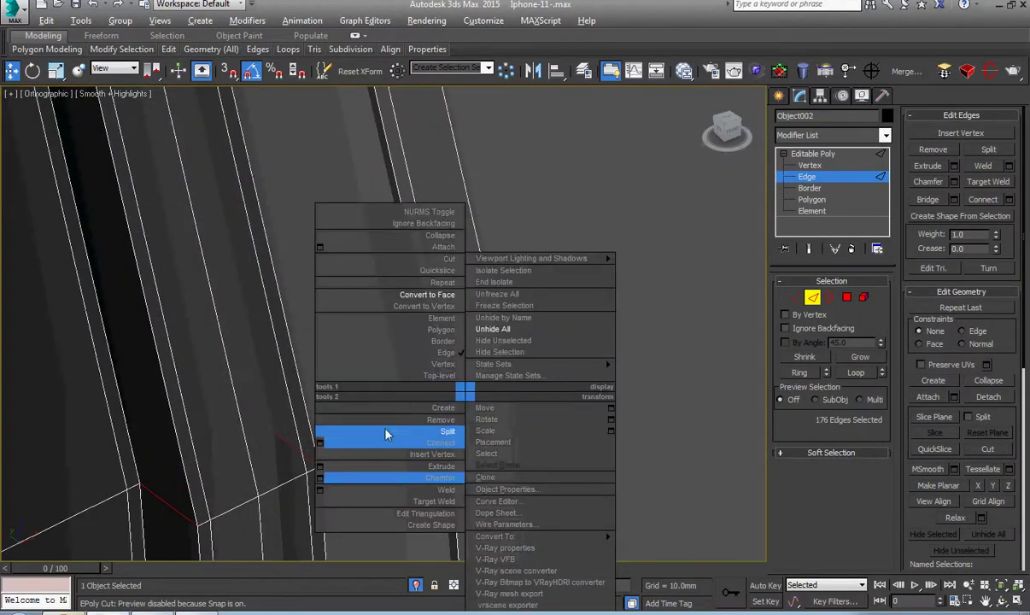
pyautogui.click(323, 452)
pyautogui.moveTo(693, 405); pyautogui.dragTo(687, 320)
pyautogui.click(691, 465)
# Leave sub-object editing and inspect the camera lenses and phone body from several angles.
pyautogui.click(812, 211)
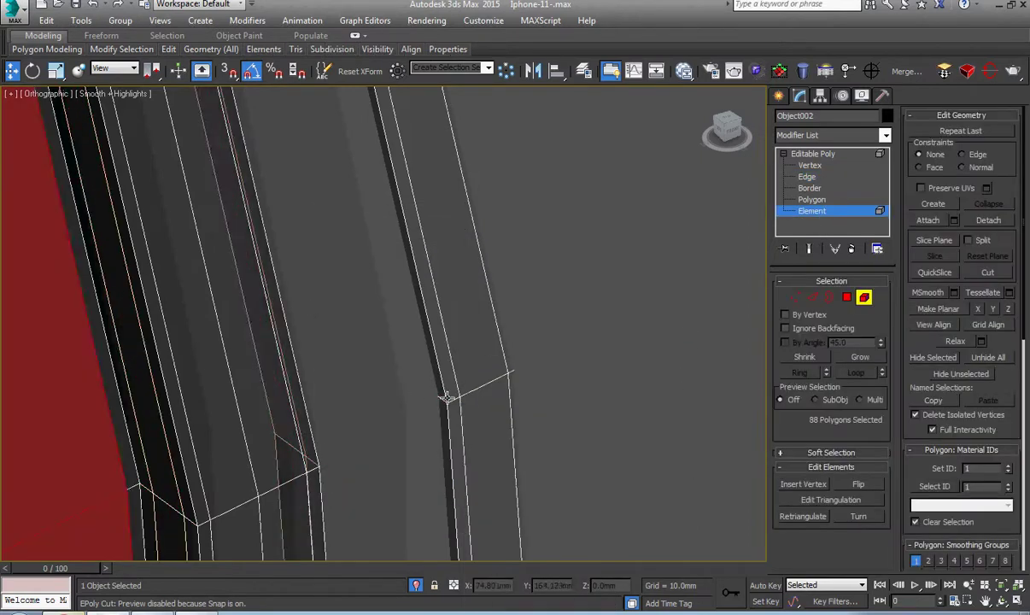
pyautogui.scroll(-3, 982, 410)
pyautogui.scroll(-5, 990, 437)
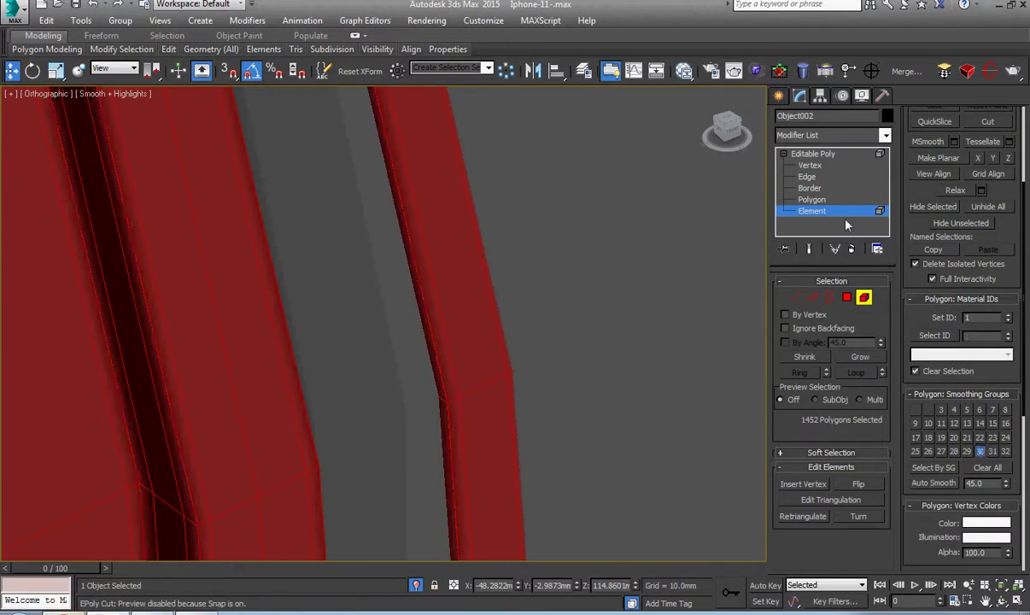
pyautogui.click(807, 211)
pyautogui.scroll(-5, 533, 342)
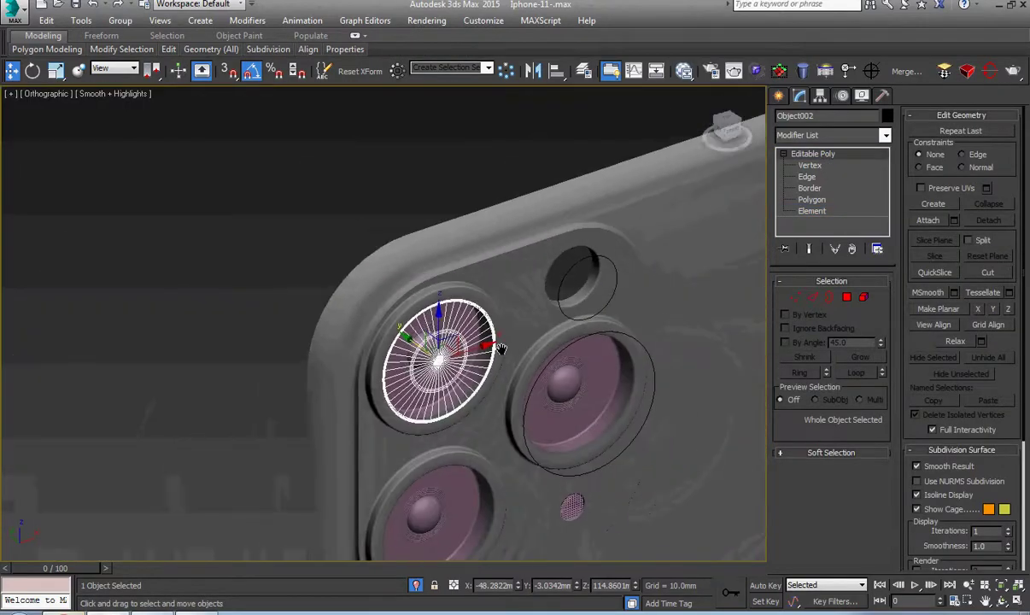
pyautogui.click(572, 376)
pyautogui.press('z')
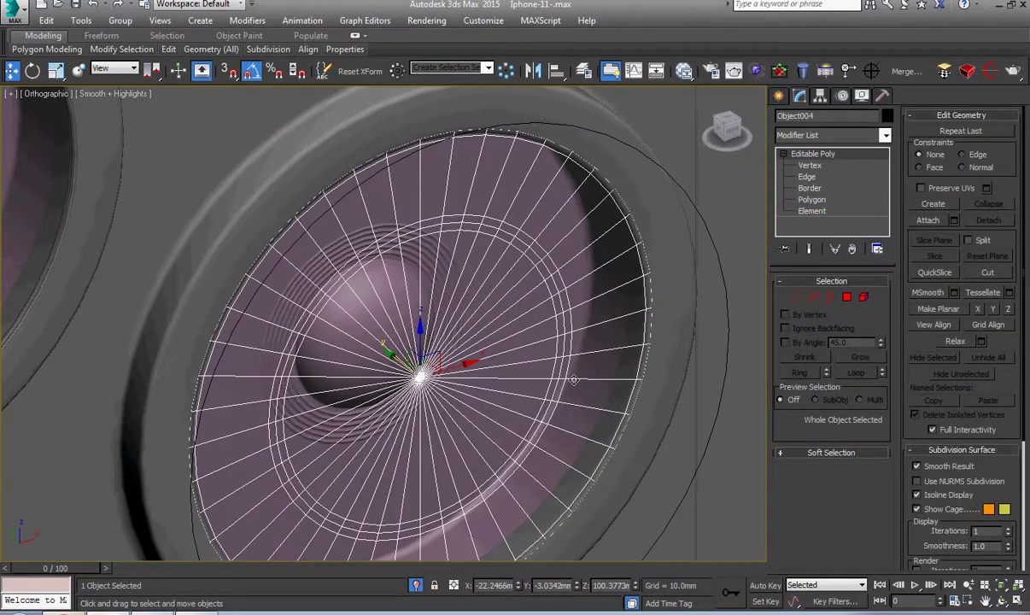
pyautogui.scroll(-5, 574, 379)
pyautogui.keyDown('alt'); pyautogui.moveTo(574, 379); pyautogui.dragTo(419, 370, button='middle'); pyautogui.keyUp('alt')
pyautogui.click(419, 370)
pyautogui.scroll(-5, 385, 325)
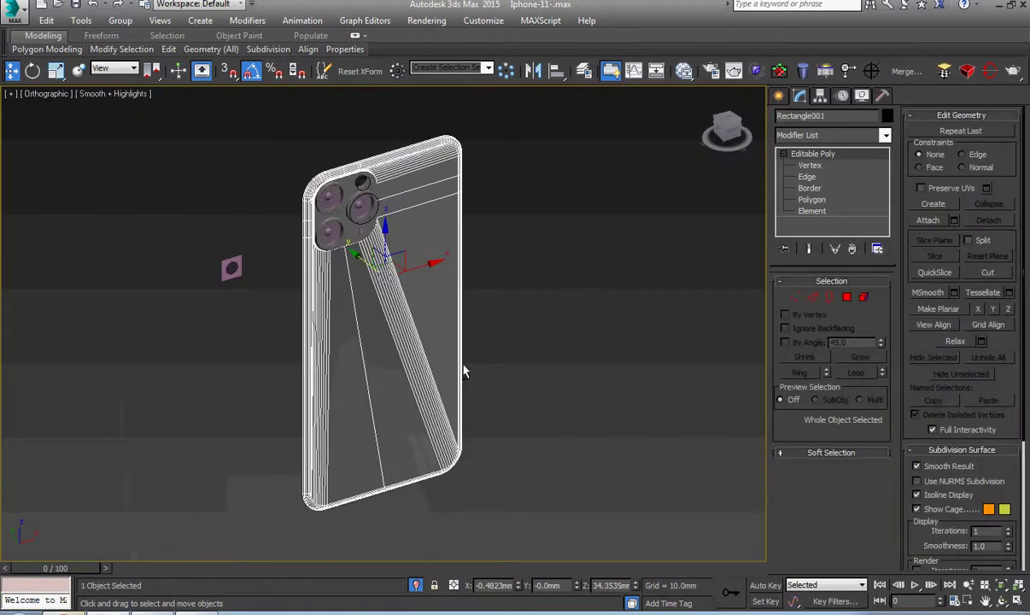
pyautogui.keyDown('alt'); pyautogui.moveTo(464, 370); pyautogui.dragTo(352, 272, button='middle'); pyautogui.keyUp('alt')
pyautogui.scroll(5, 391, 267)
pyautogui.press('5')
pyautogui.click(512, 342)
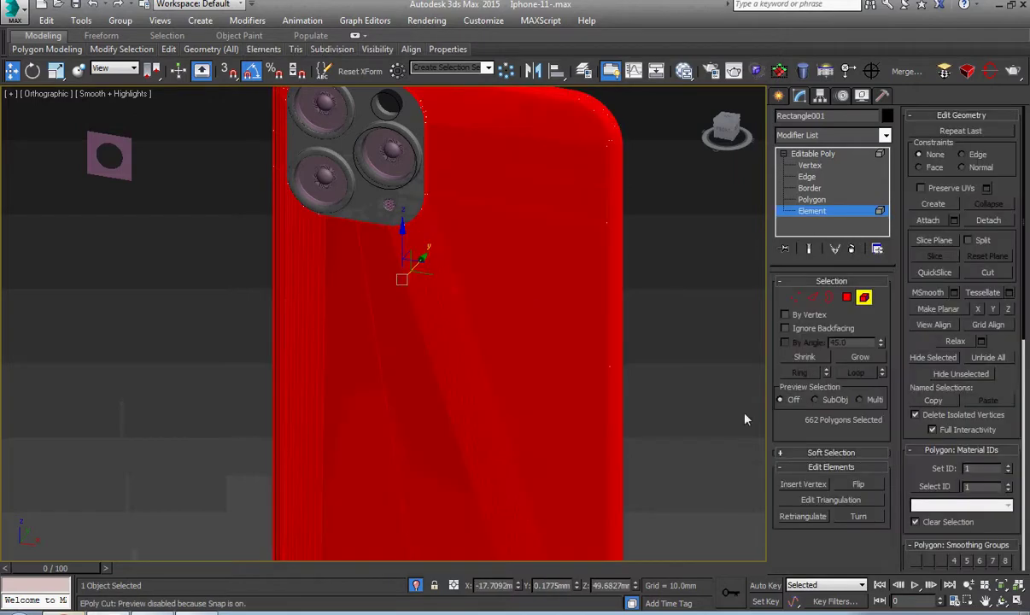
pyautogui.scroll(-5, 1022, 414)
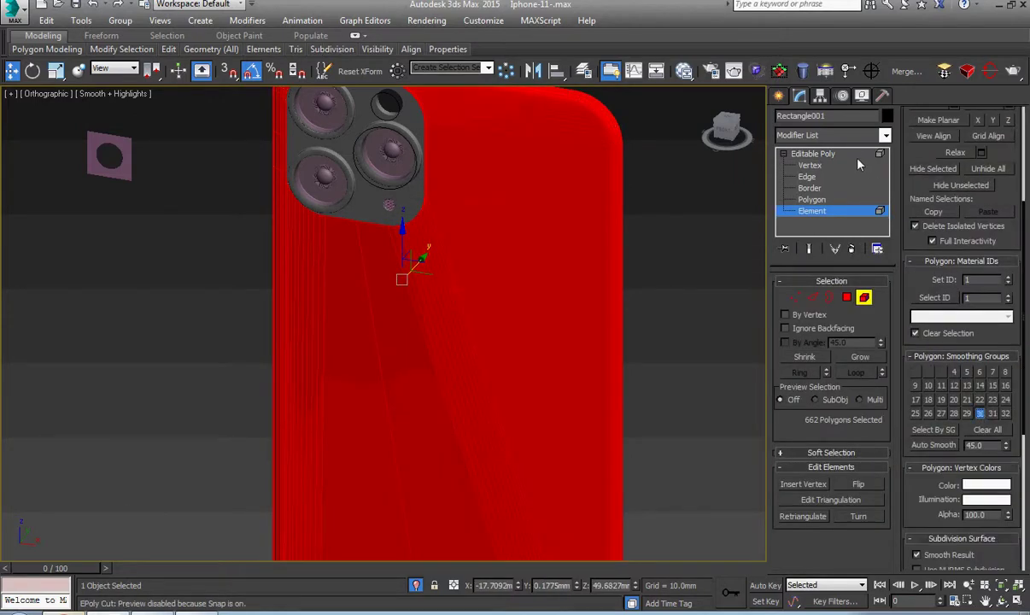
pyautogui.click(854, 154)
pyautogui.scroll(5, 504, 326)
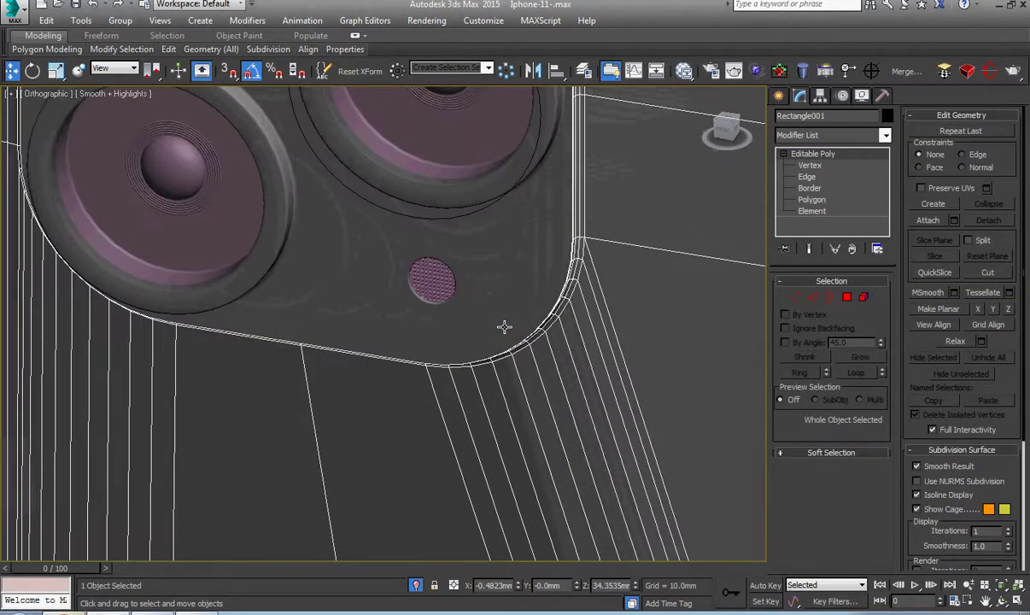
pyautogui.press('z')
pyautogui.keyDown('alt'); pyautogui.moveTo(500, 339); pyautogui.dragTo(529, 352, button='middle'); pyautogui.keyUp('alt')
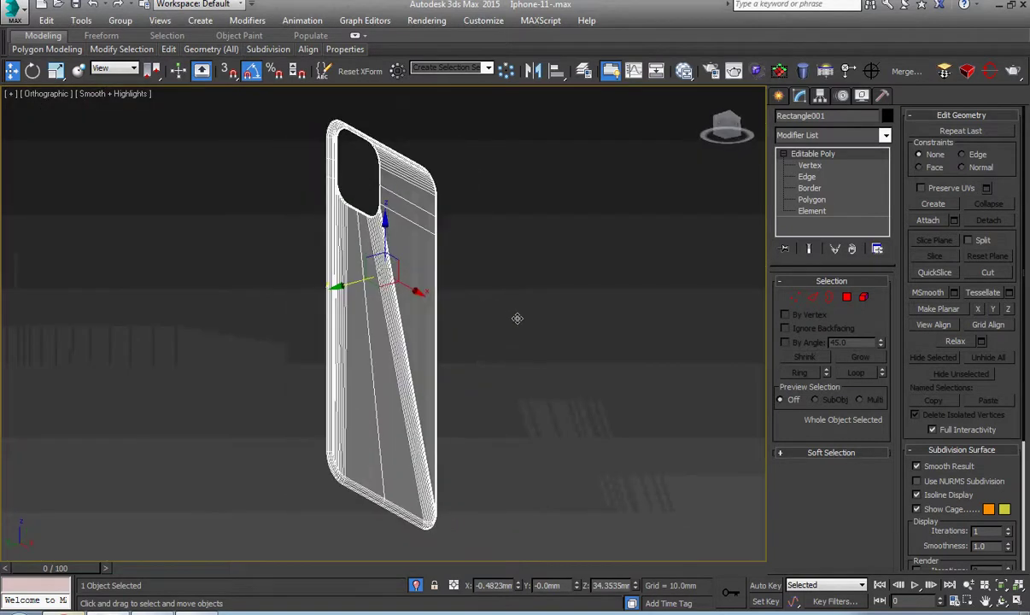
pyautogui.press('f')
pyautogui.scroll(5, 529, 354)
pyautogui.press('l')
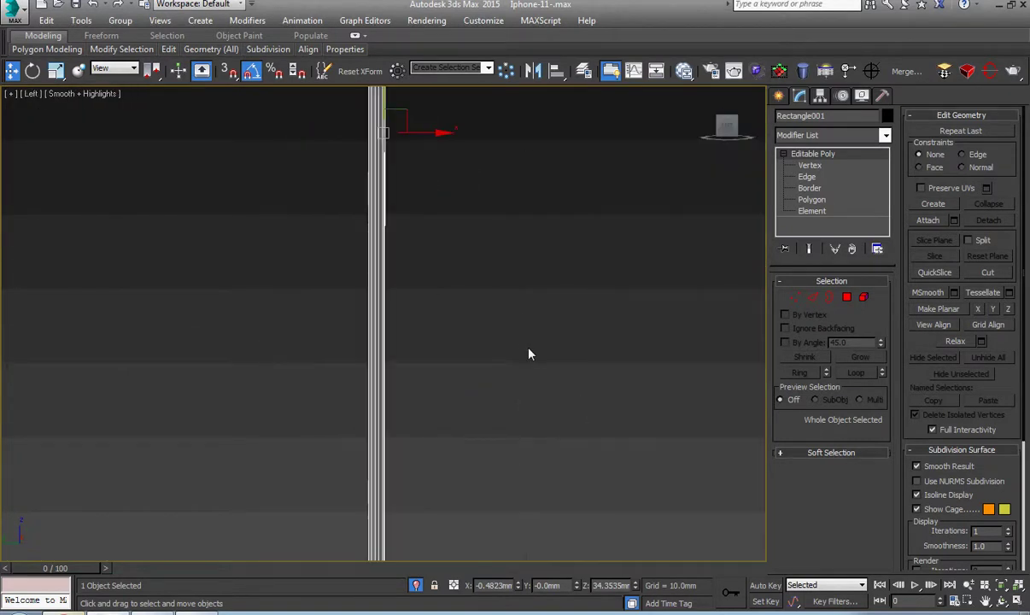
pyautogui.moveTo(528, 352)
pyautogui.mouseDown(button='middle')
pyautogui.moveTo(419, 269)
pyautogui.moveTo(303, 317)
pyautogui.mouseUp(button='middle')
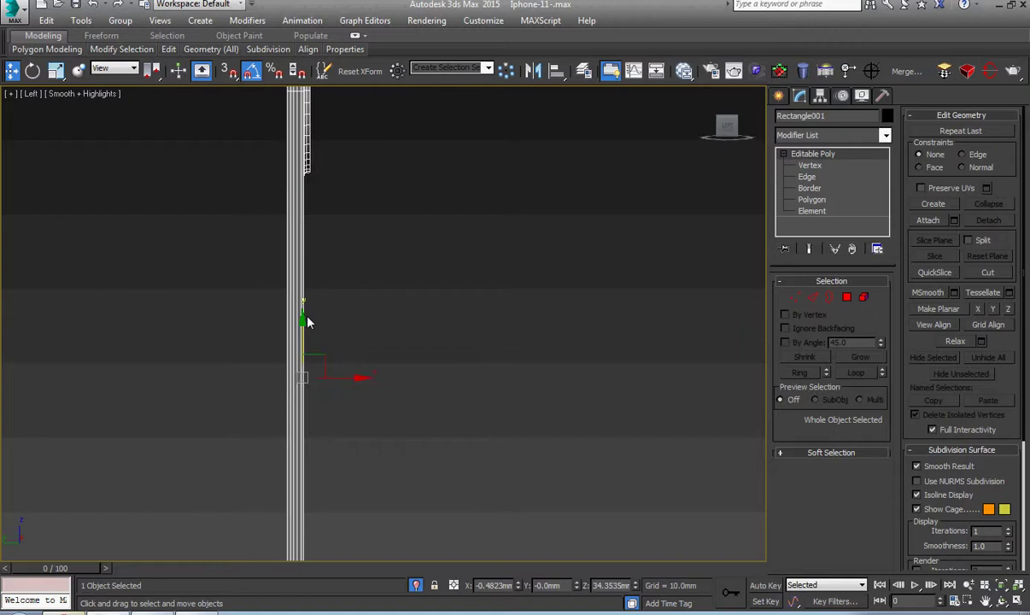
pyautogui.scroll(2, 311, 200)
pyautogui.scroll(3, 314, 221)
pyautogui.rightClick(314, 221)
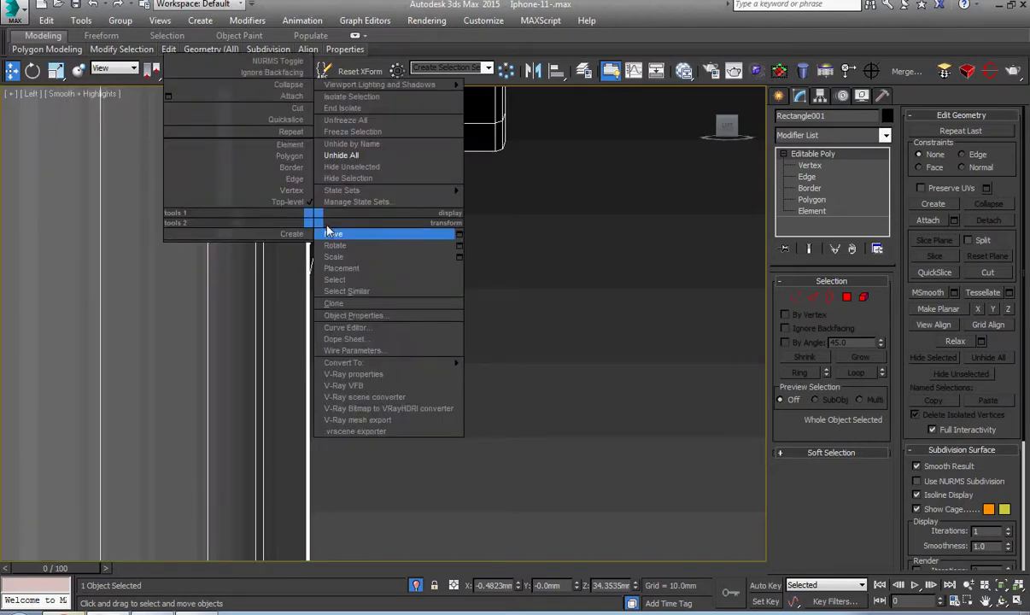
pyautogui.click(337, 234)
pyautogui.scroll(-2, 339, 237)
pyautogui.scroll(-2, 342, 240)
pyautogui.keyDown('alt'); pyautogui.moveTo(347, 246); pyautogui.dragTo(356, 345, button='middle'); pyautogui.keyUp('alt')
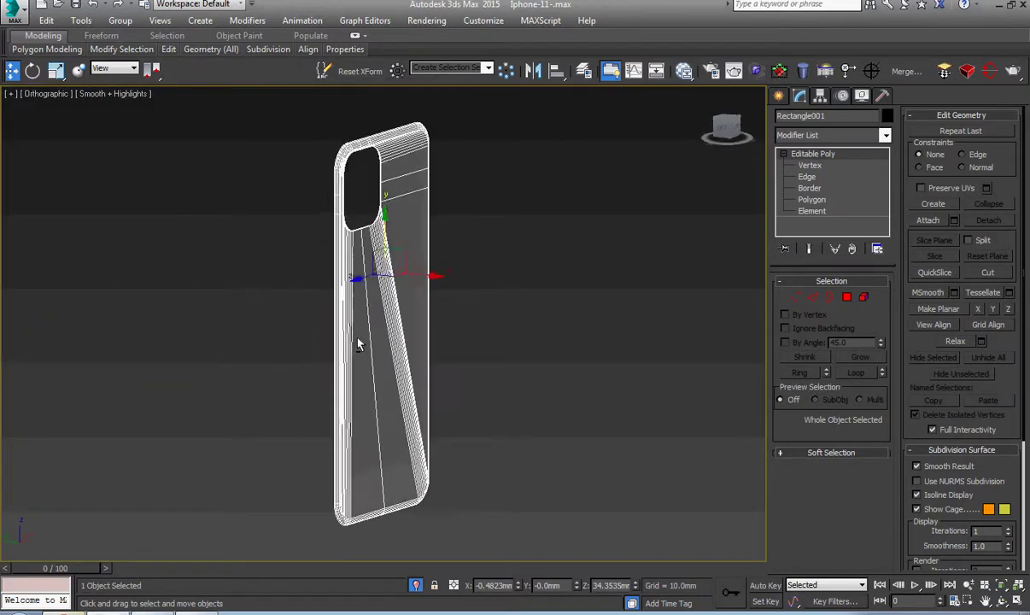
pyautogui.scroll(4, 363, 229)
# Select the phone's flat back-face polygons with By Angle selection.
pyautogui.click(811, 199)
pyautogui.click(538, 281)
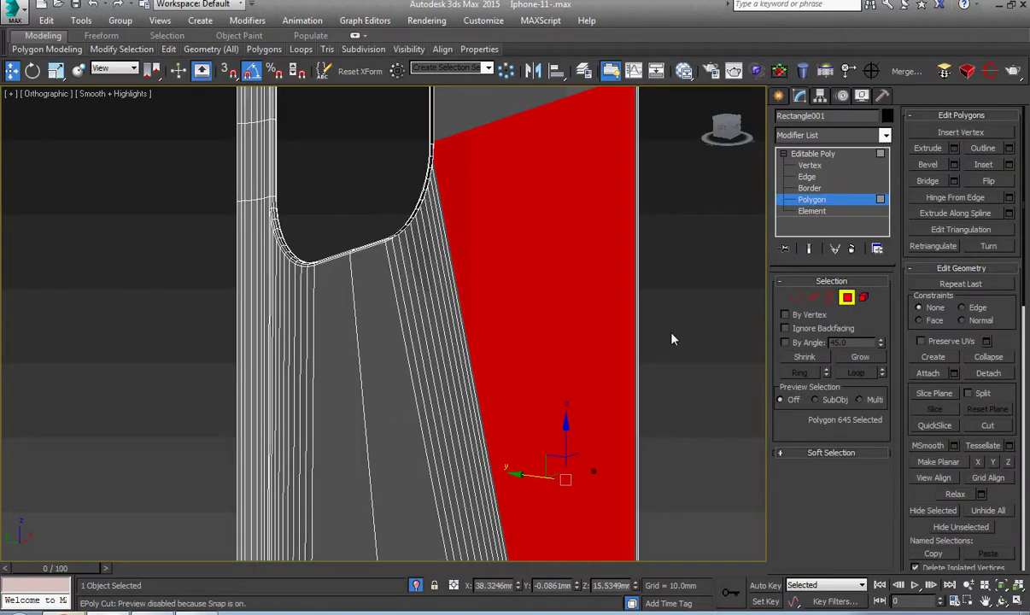
pyautogui.click(799, 328)
pyautogui.click(807, 342)
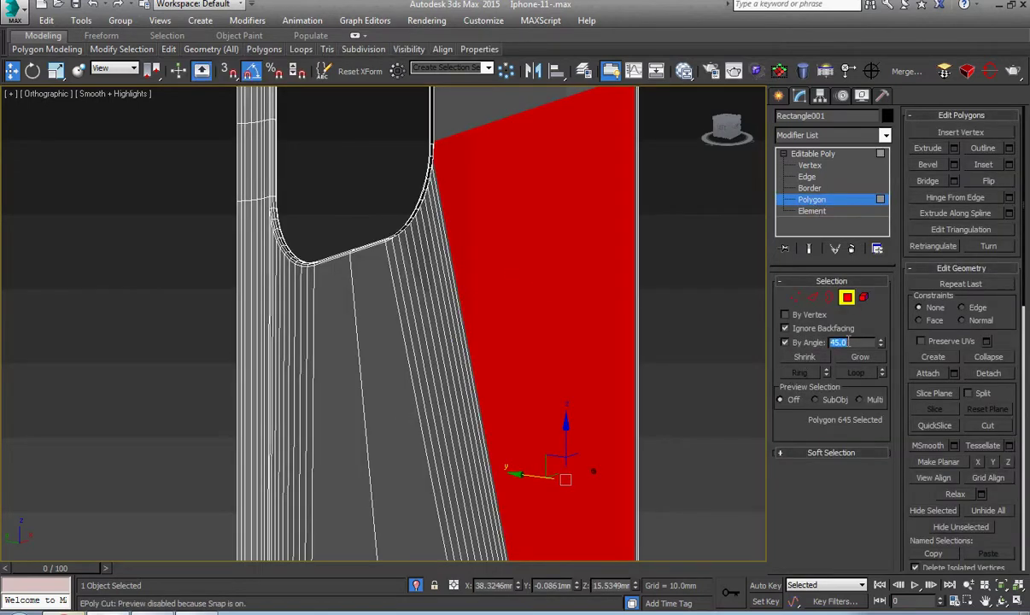
pyautogui.click(515, 396)
pyautogui.scroll(-5, 516, 396)
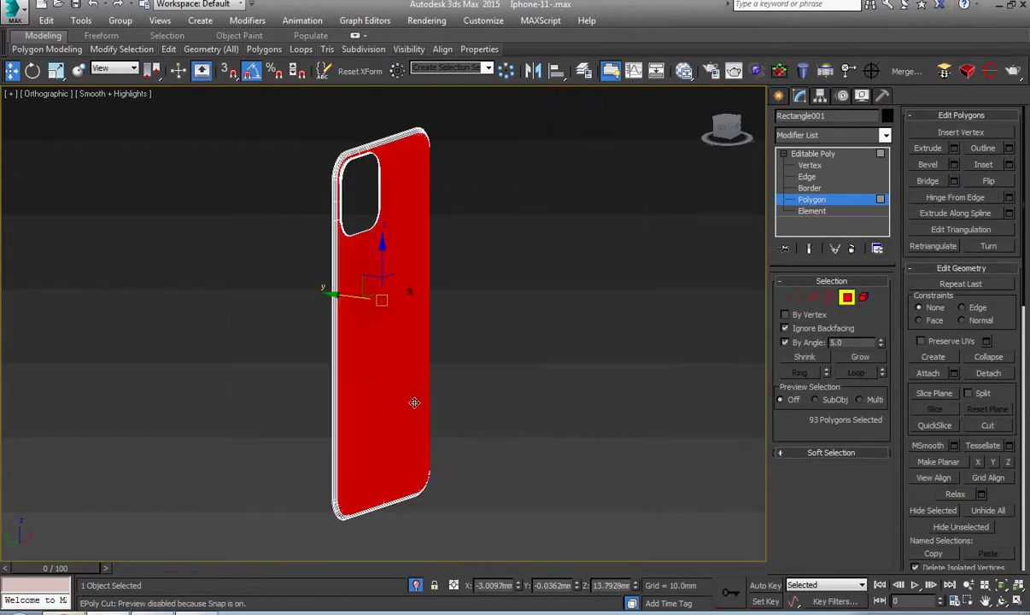
pyautogui.scroll(3, 414, 402)
pyautogui.rightClick(368, 293)
pyautogui.click(417, 328)
pyautogui.scroll(-3, 421, 325)
pyautogui.moveTo(421, 325); pyautogui.dragTo(437, 358, button='middle')
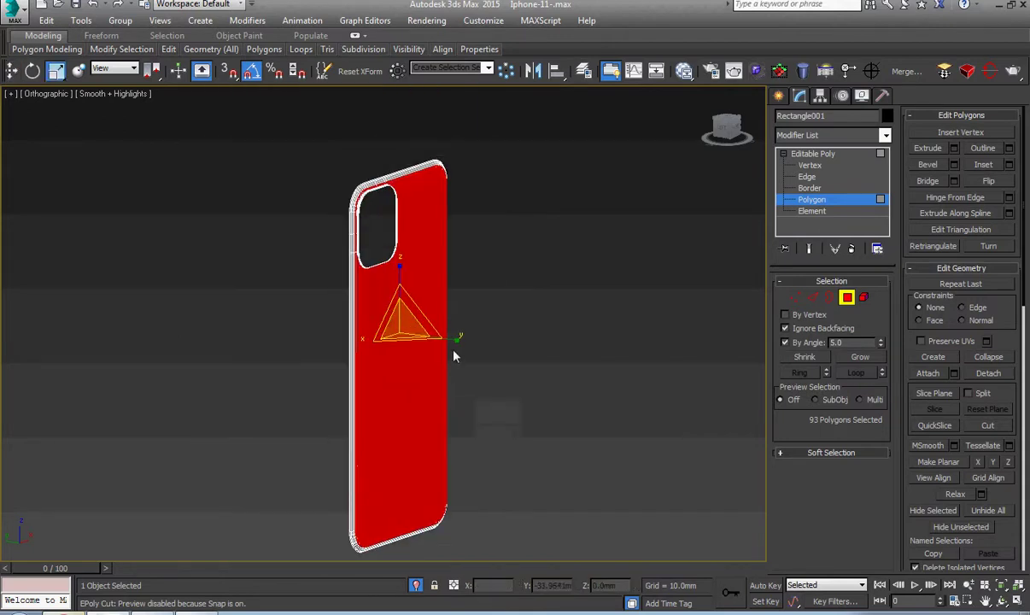
pyautogui.scroll(5, 359, 300)
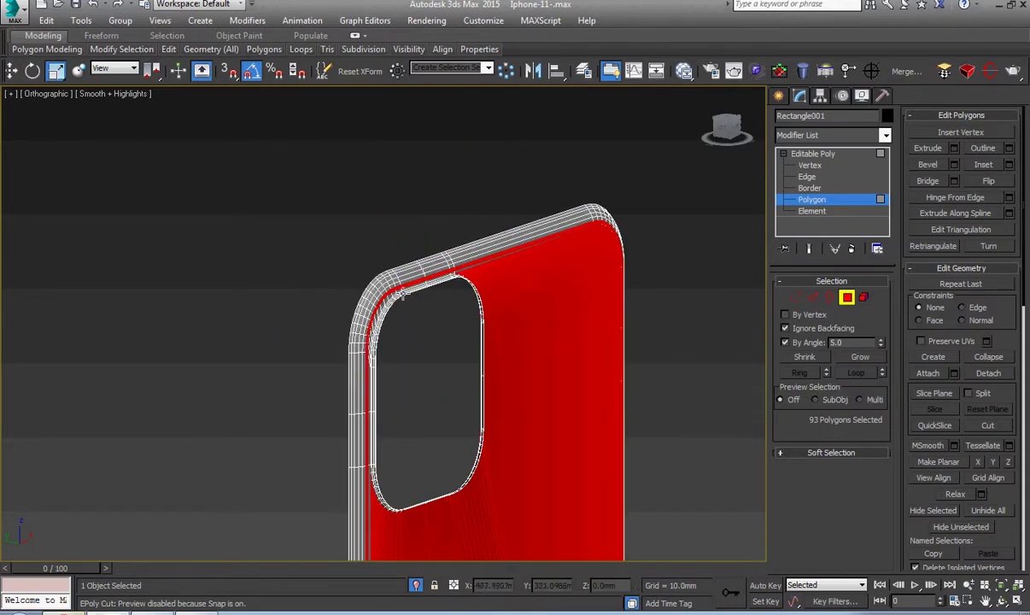
pyautogui.scroll(5, 360, 306)
# Turn off Ignore Backfacing and add the thin side strips to the back-face selection.
pyautogui.click(794, 329)
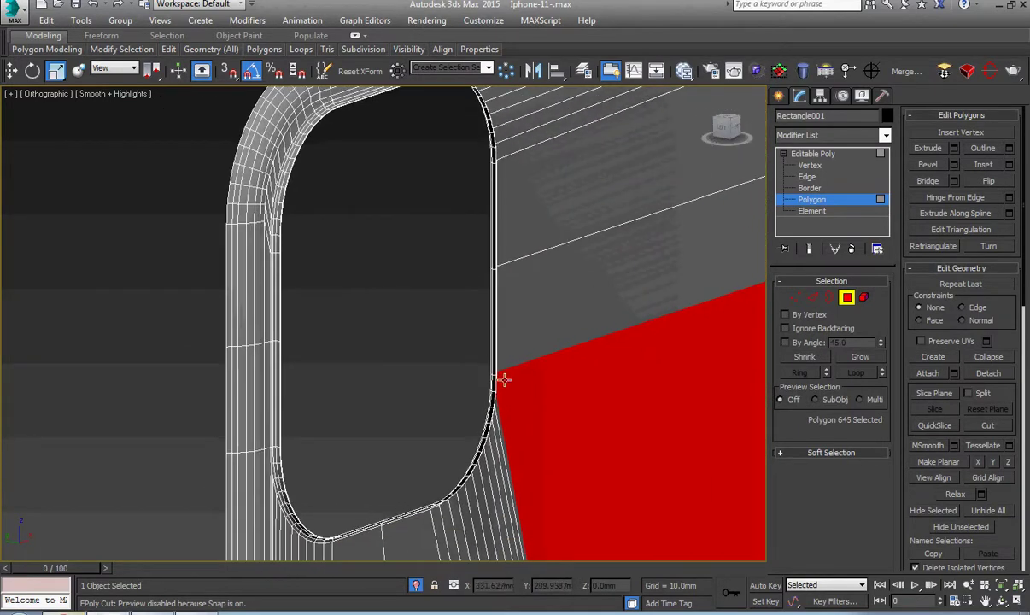
pyautogui.keyDown('ctrl'); pyautogui.click(500, 455); pyautogui.keyUp('ctrl')
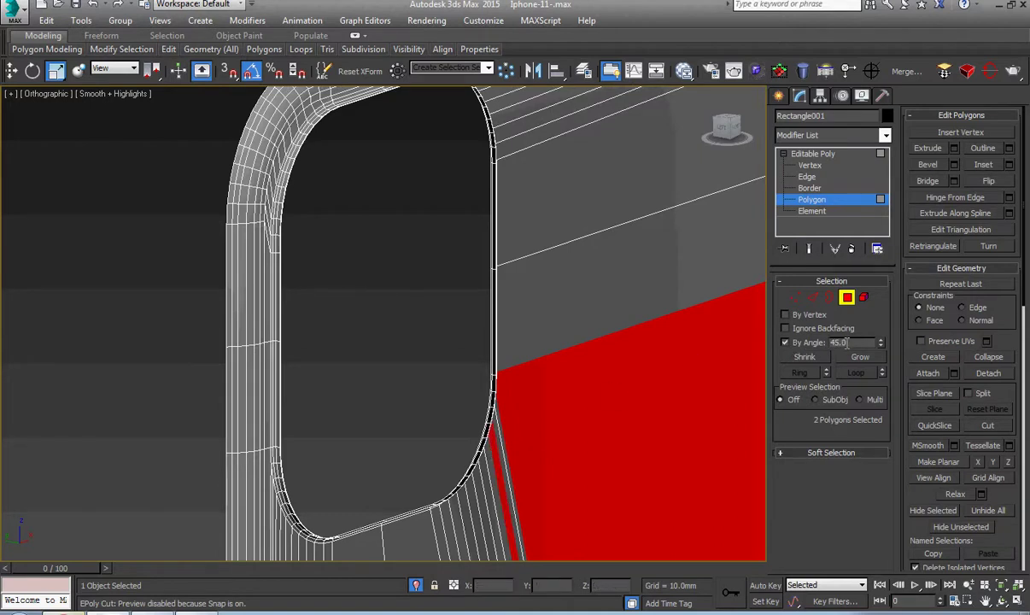
pyautogui.click(853, 342)
pyautogui.write('5')
pyautogui.click(581, 316)
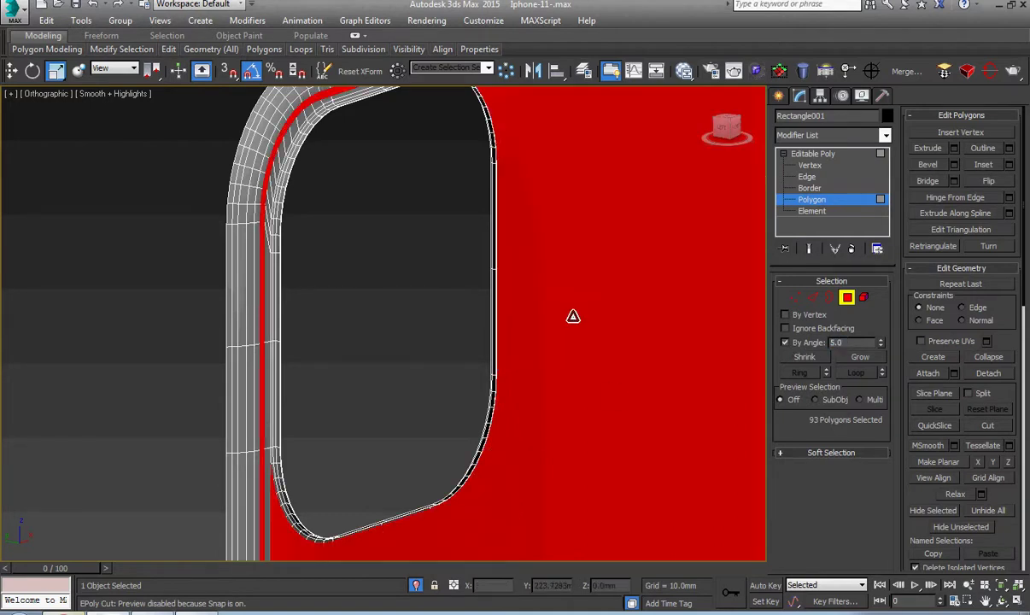
pyautogui.scroll(-8, 575, 315)
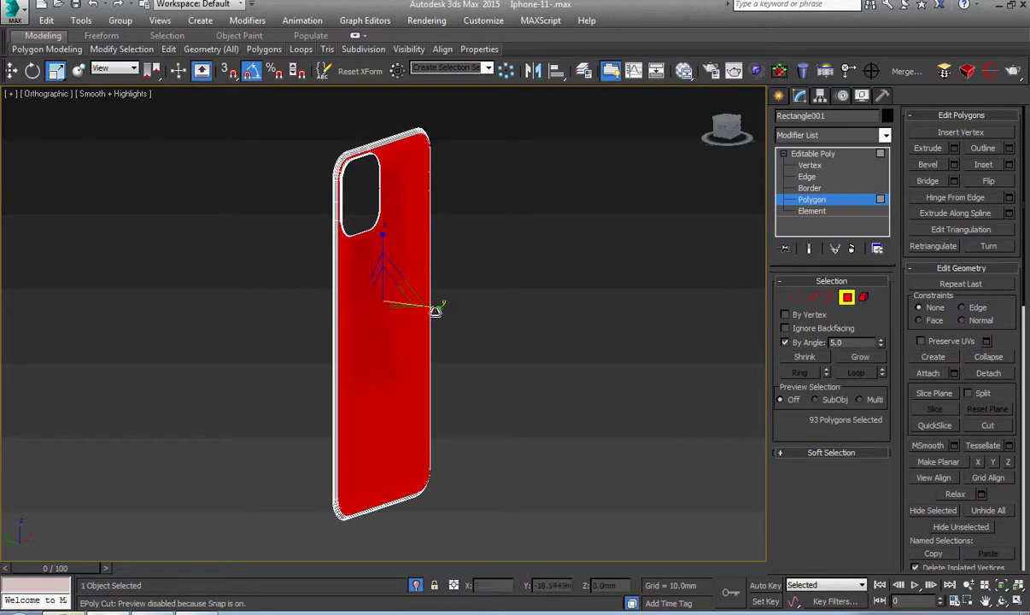
pyautogui.scroll(2, 404, 405)
pyautogui.scroll(8, 340, 257)
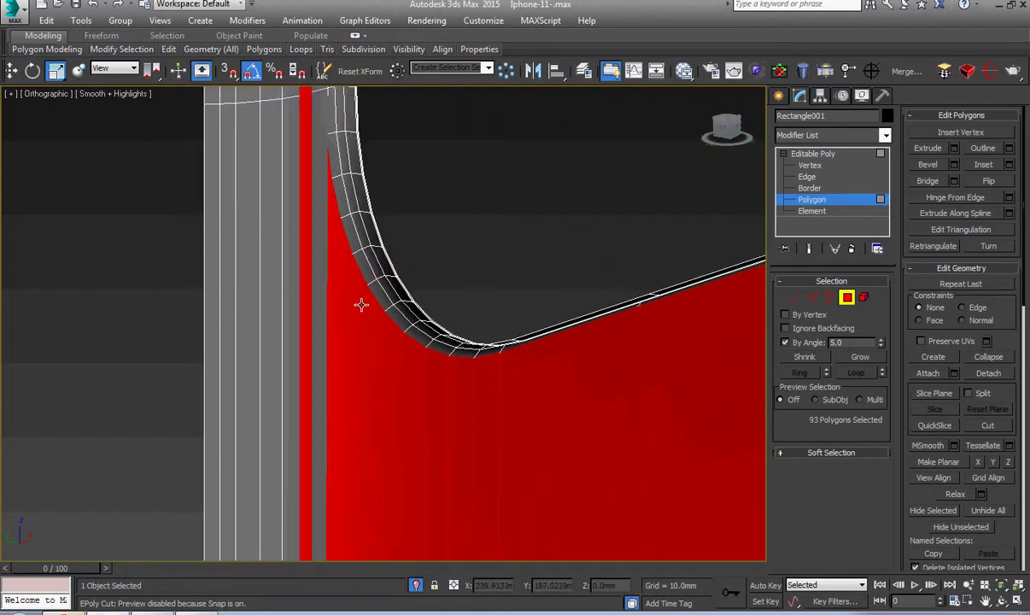
pyautogui.keyDown('ctrl'); pyautogui.click(321, 300); pyautogui.keyUp('ctrl')
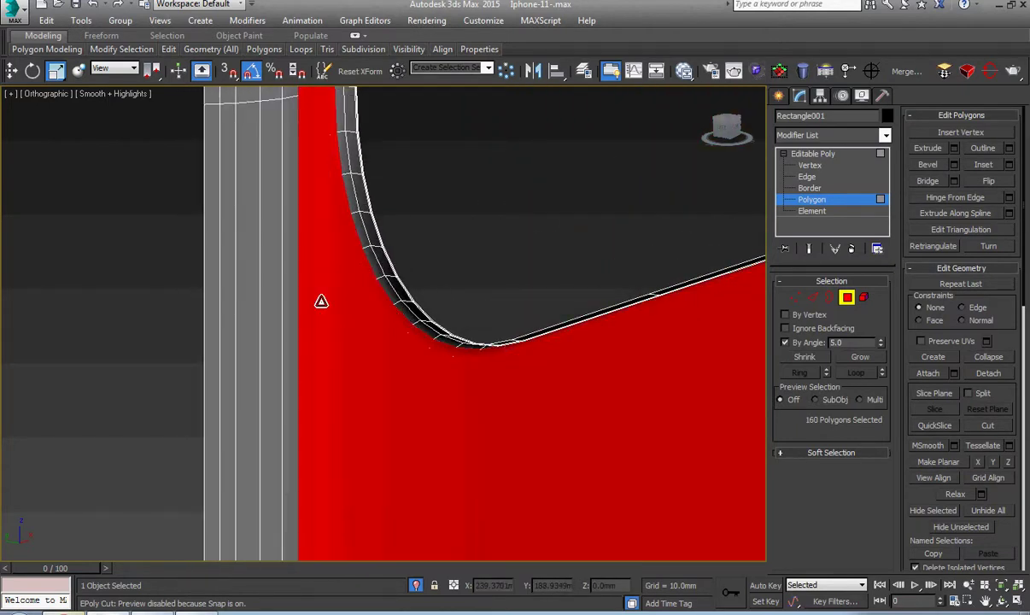
pyautogui.scroll(-2, 321, 300)
pyautogui.scroll(2, 321, 300)
pyautogui.scroll(-5, 385, 280)
pyautogui.scroll(2, 385, 280)
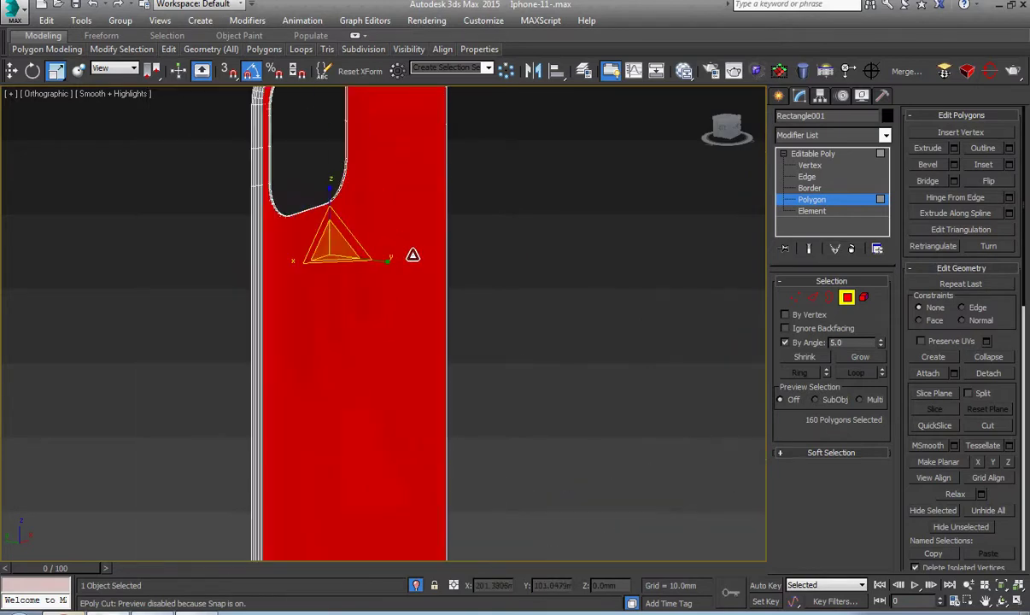
pyautogui.scroll(2, 412, 254)
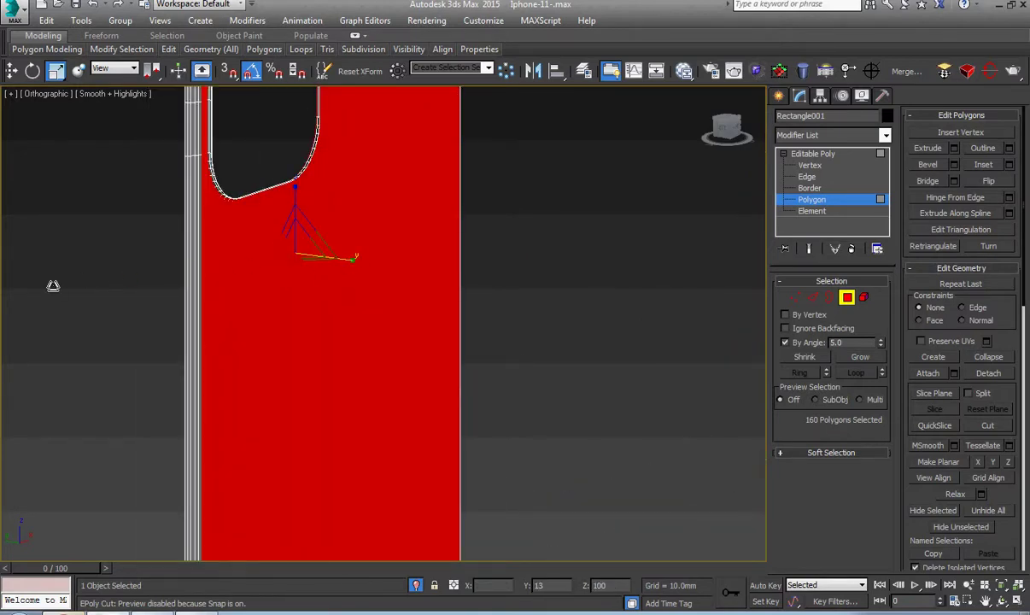
pyautogui.scroll(1, 105, 288)
# Clear the polygon selection, return to the Editable Poly top level, and deselect the shell.
pyautogui.scroll(3, 165, 247)
pyautogui.rightClick(165, 247)
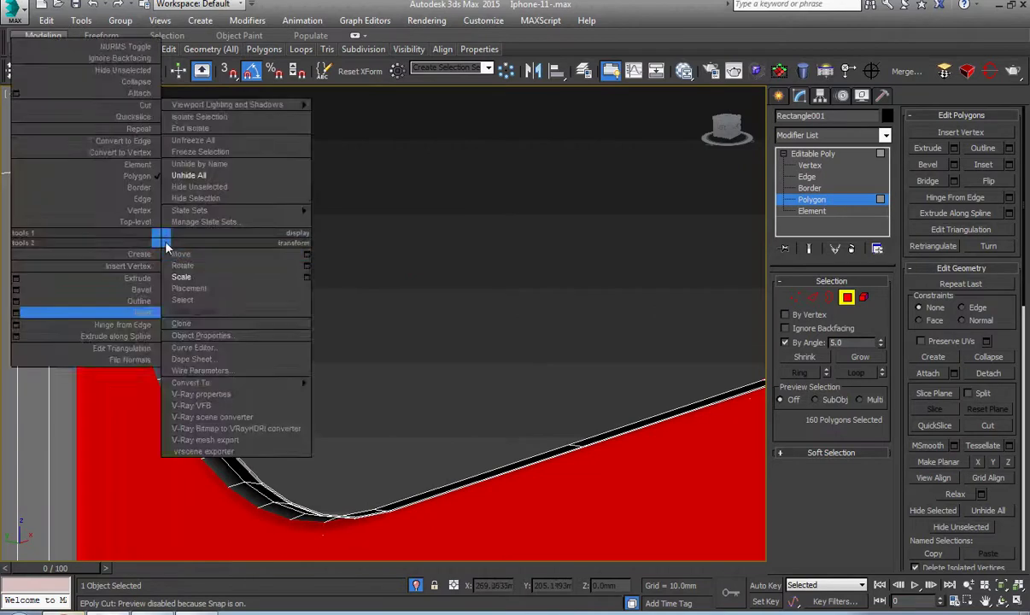
pyautogui.scroll(-2, 289, 296)
pyautogui.click(307, 280)
pyautogui.scroll(-3, 307, 280)
pyautogui.scroll(-2, 307, 280)
pyautogui.click(850, 155)
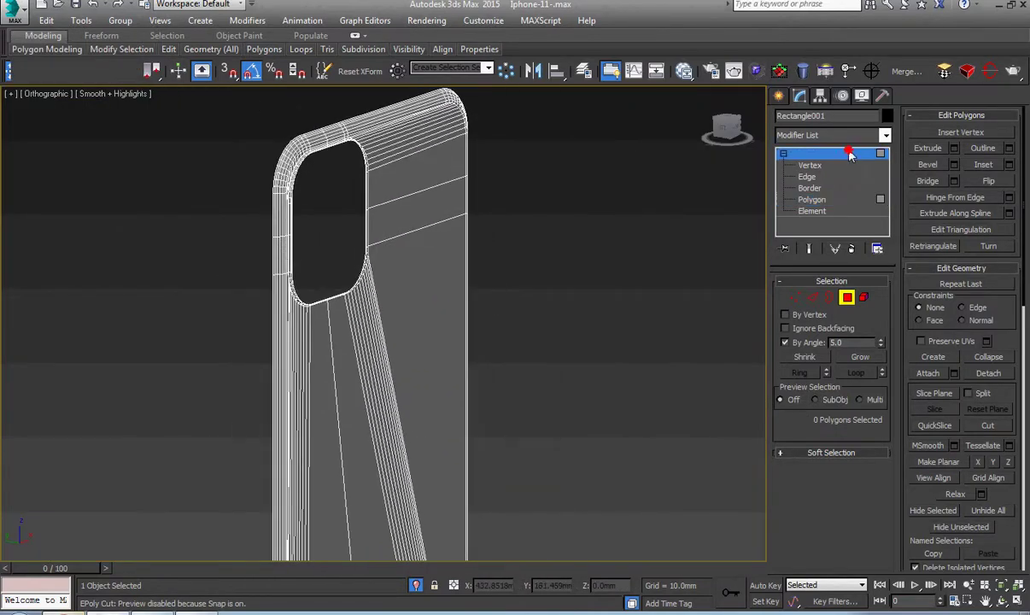
pyautogui.click(487, 192)
# Reselect the phone shell and zoom around the model to inspect it.
pyautogui.scroll(2, 277, 147)
pyautogui.scroll(2, 286, 154)
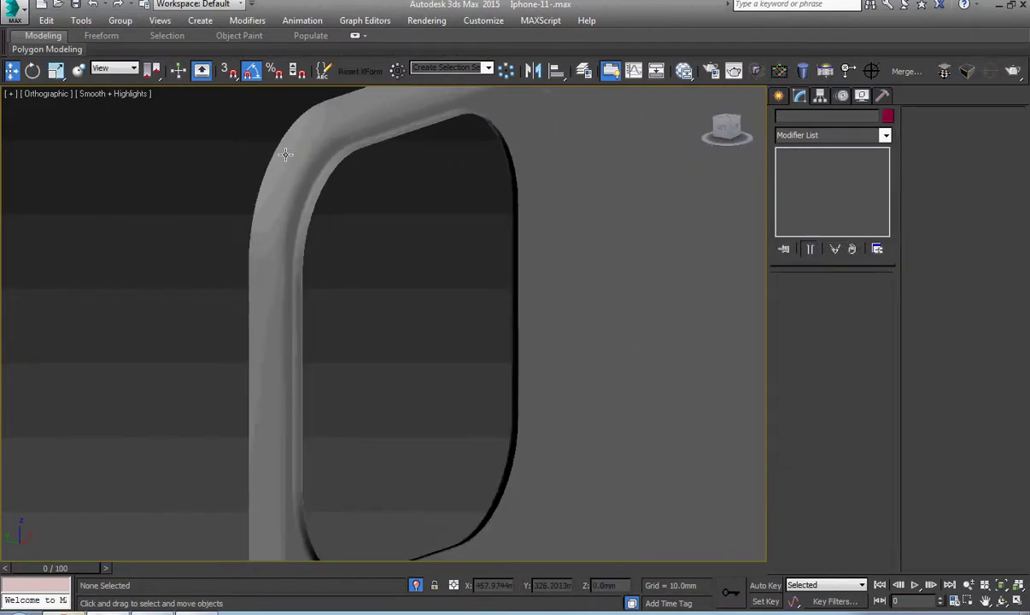
pyautogui.scroll(-2, 308, 381)
pyautogui.click(322, 338)
pyautogui.scroll(-2, 356, 333)
pyautogui.scroll(-3, 386, 395)
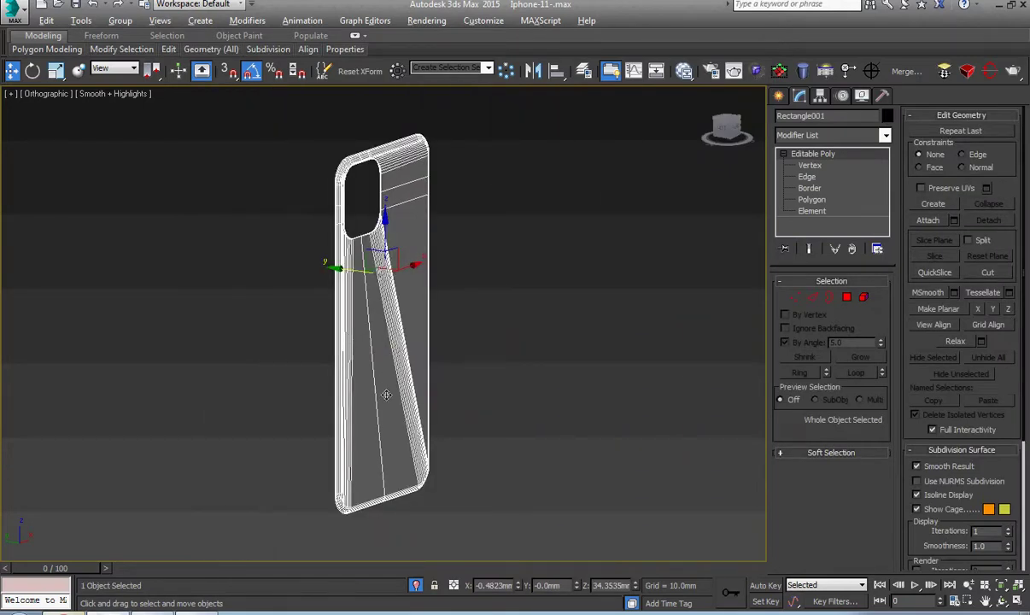
pyautogui.scroll(2, 333, 504)
pyautogui.scroll(2, 256, 462)
pyautogui.scroll(3, 207, 417)
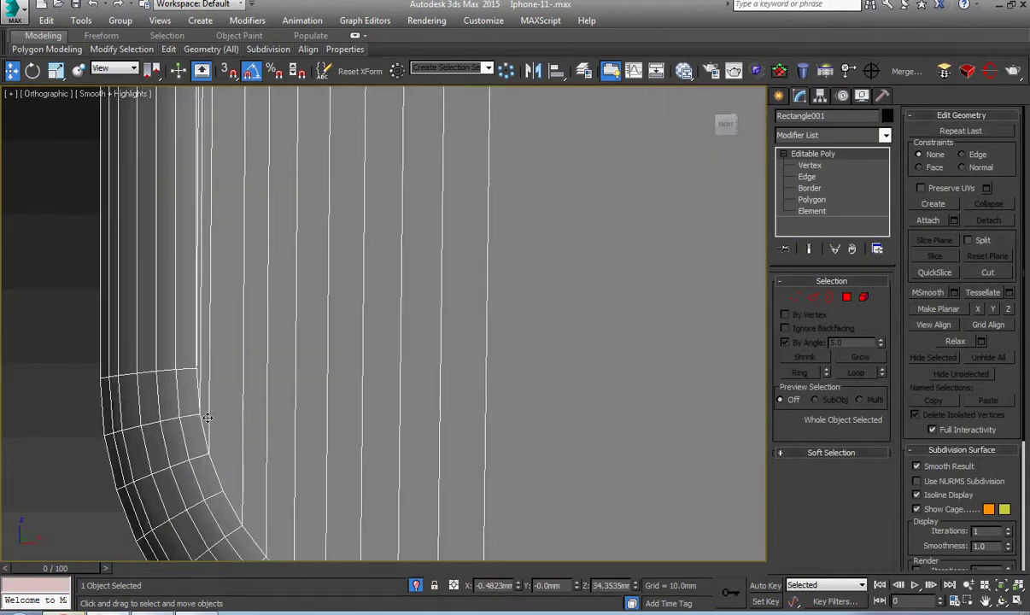
pyautogui.scroll(2, 198, 398)
pyautogui.scroll(-2, 198, 398)
pyautogui.scroll(-2, 205, 401)
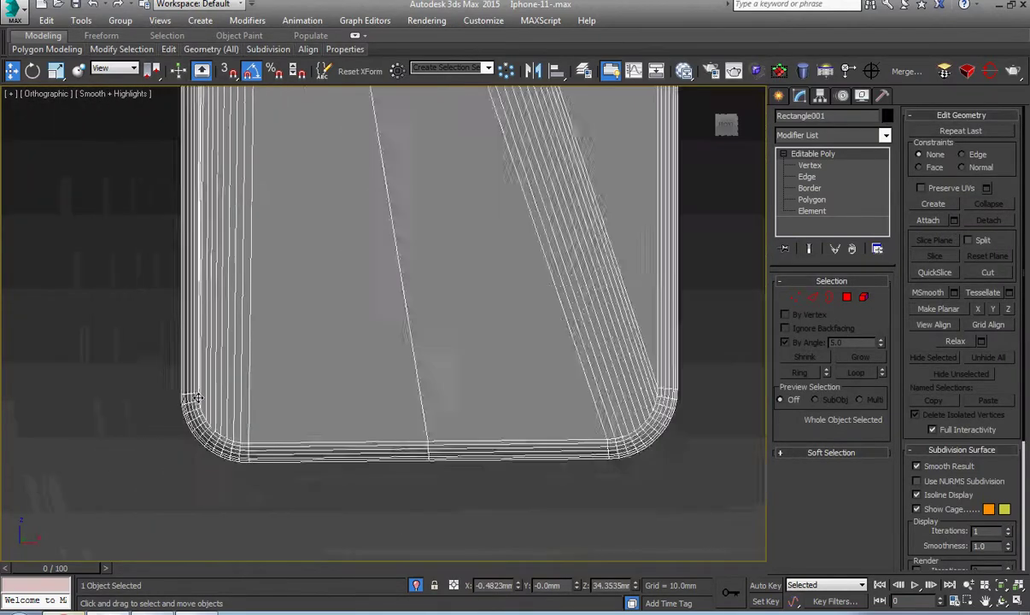
pyautogui.scroll(-2, 256, 410)
pyautogui.scroll(-2, 324, 389)
pyautogui.scroll(3, 333, 299)
pyautogui.scroll(2, 342, 299)
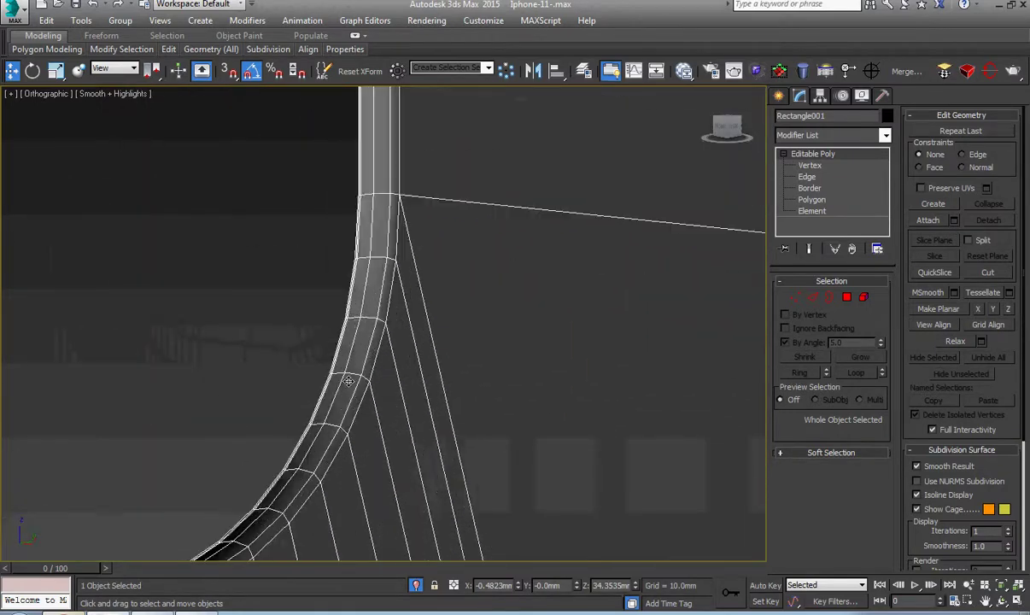
pyautogui.scroll(2, 401, 299)
pyautogui.scroll(1, 217, 350)
pyautogui.scroll(1, 218, 350)
pyautogui.scroll(-2, 235, 353)
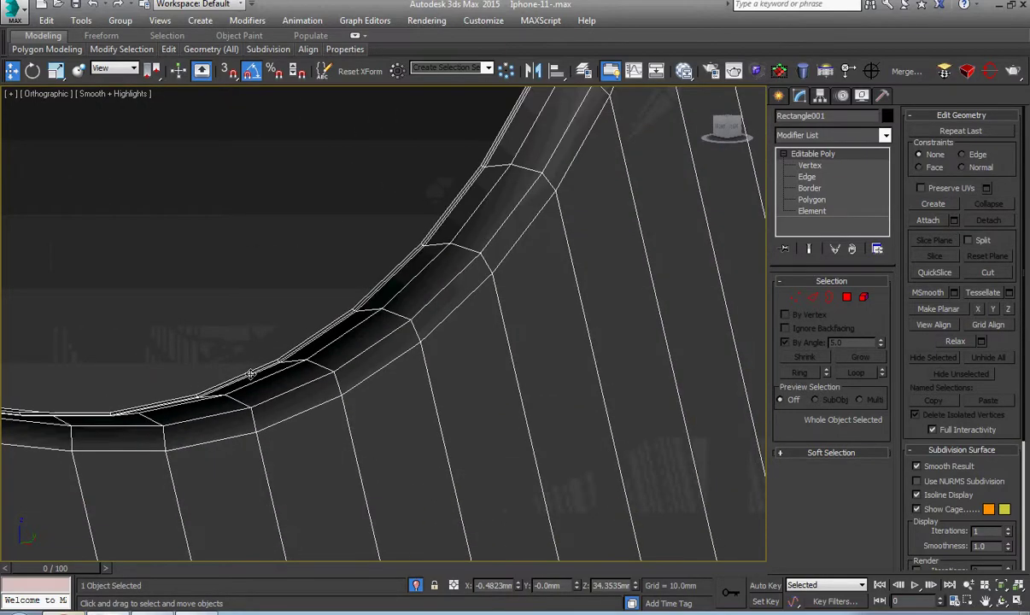
pyautogui.scroll(-3, 244, 359)
pyautogui.scroll(-1, 374, 331)
# Render a test image of the phone, then re-render at 800x600 output size.
pyautogui.scroll(5, 381, 148)
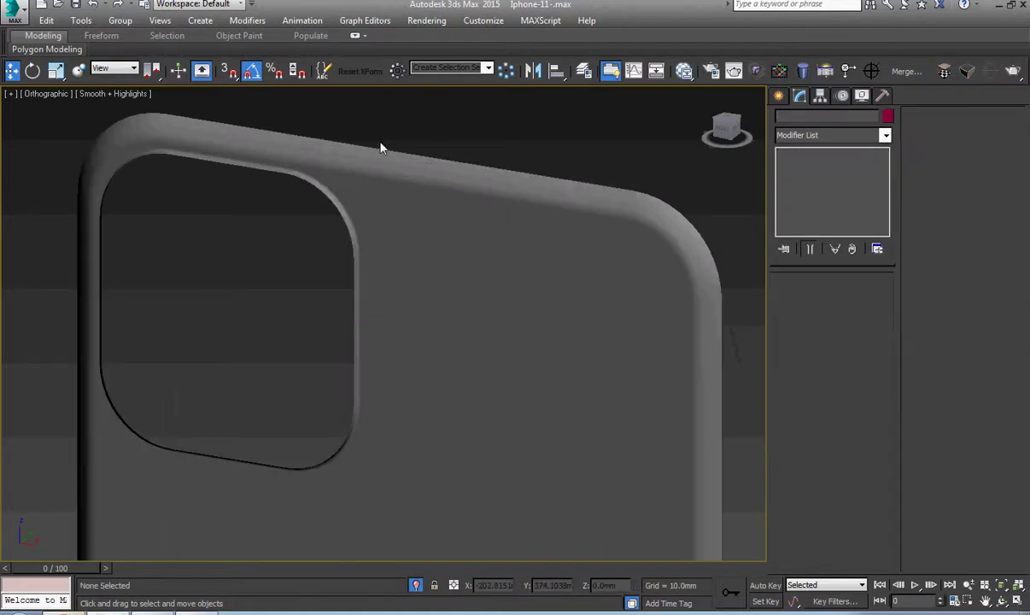
pyautogui.scroll(-5, 382, 147)
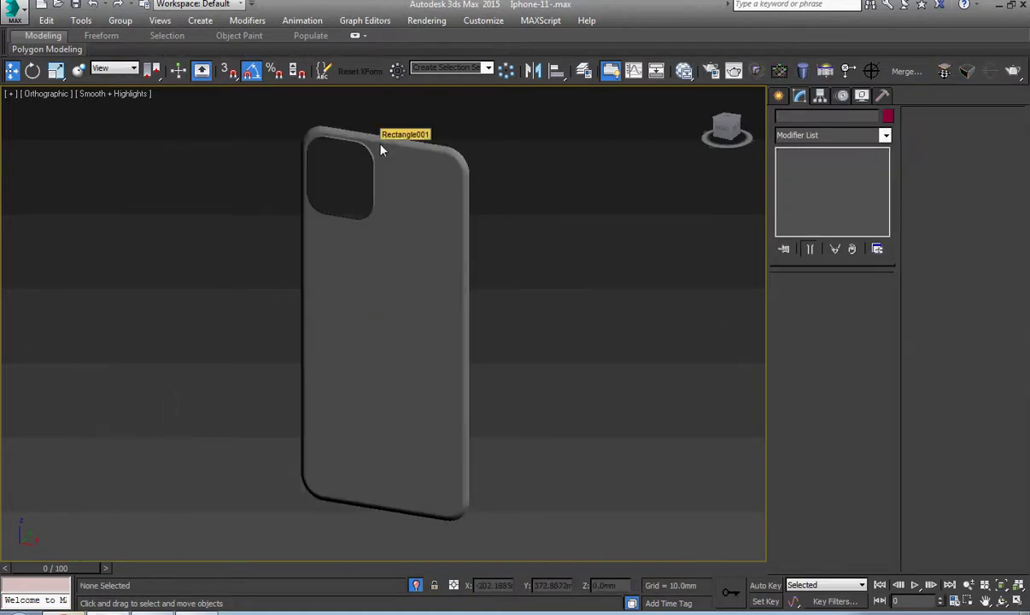
pyautogui.hotkey('shift', 'q')
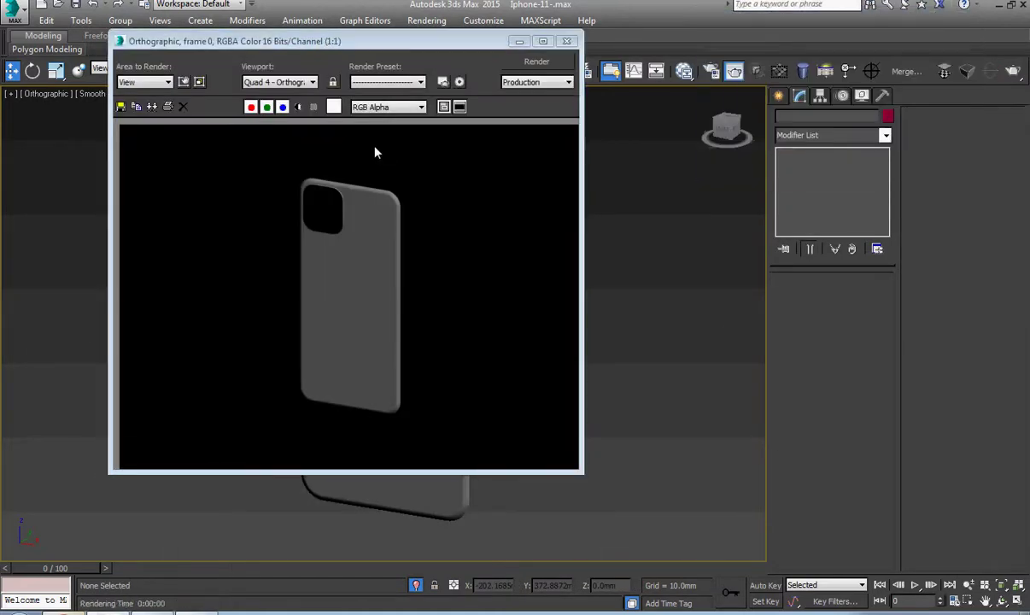
pyautogui.click(568, 42)
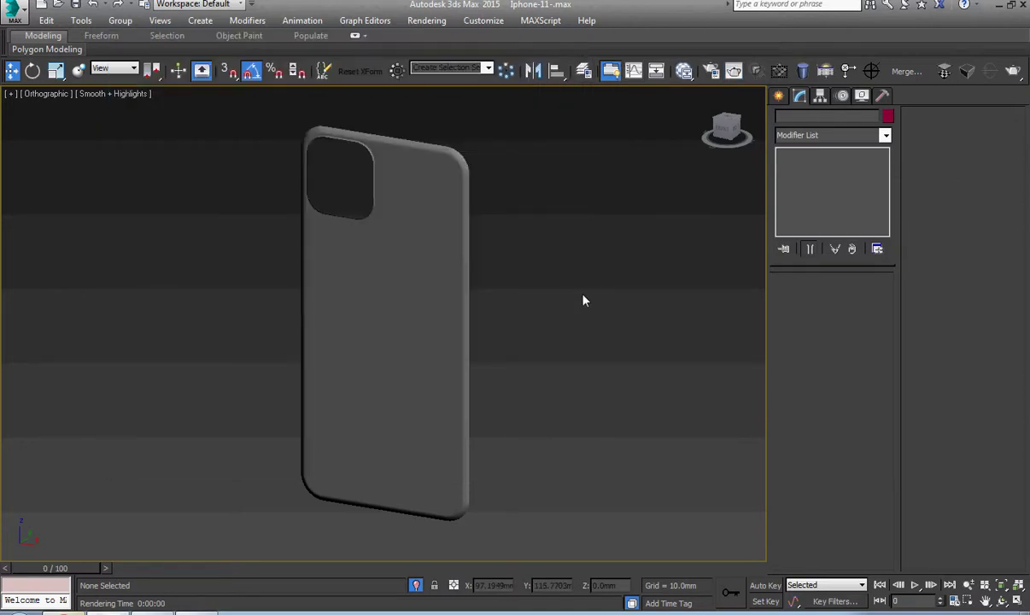
pyautogui.press('F10')
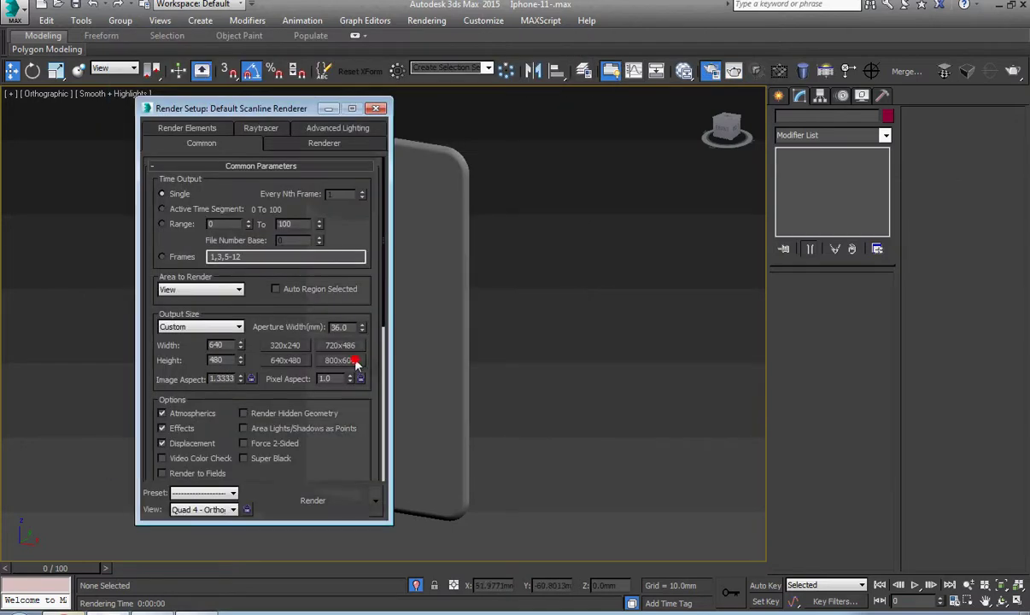
pyautogui.click(332, 503)
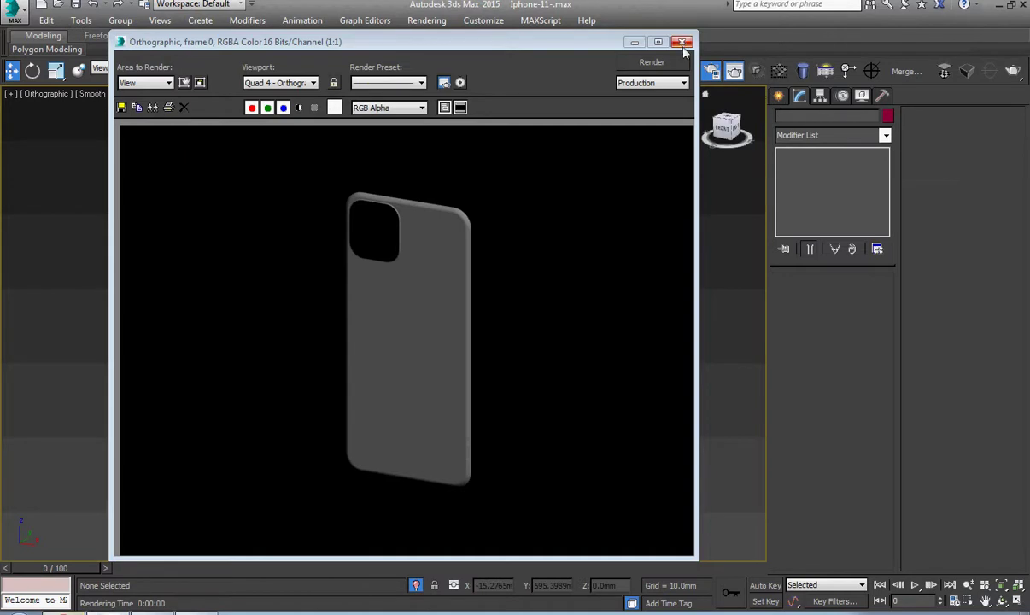
pyautogui.click(681, 42)
# Unhide all objects, render the phone and a camera-module close-up, then reselect the phone.
pyautogui.rightClick(567, 333)
pyautogui.click(352, 502)
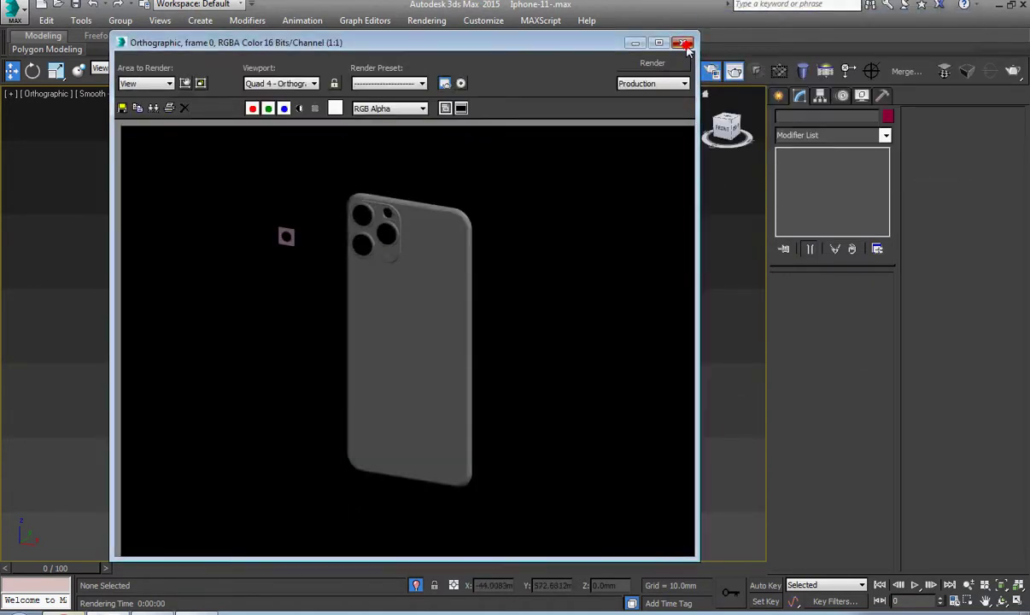
pyautogui.click(681, 42)
pyautogui.click(379, 105)
pyautogui.scroll(5, 398, 254)
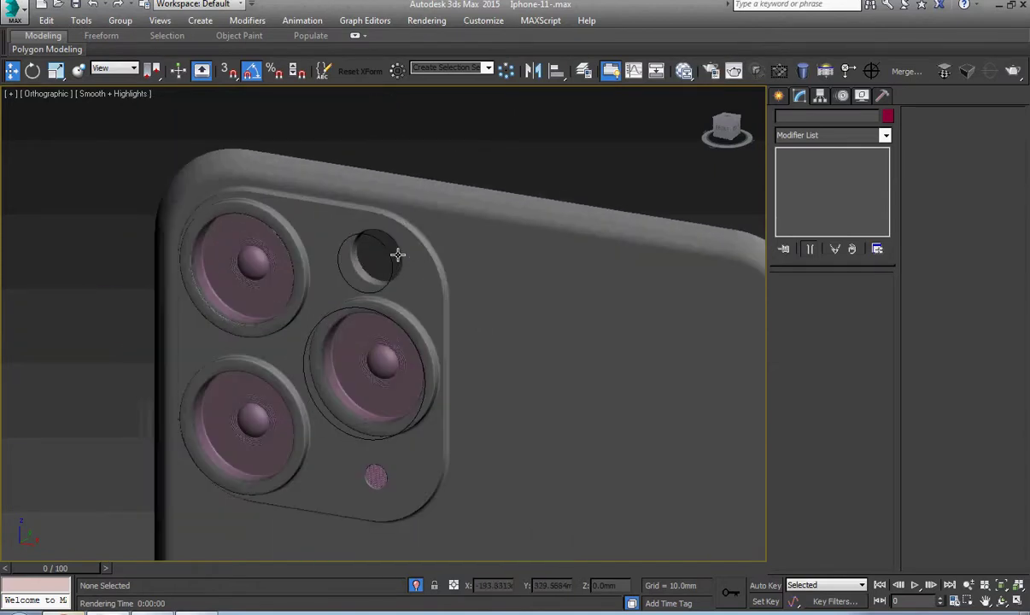
pyautogui.hotkey('shift', 'q')
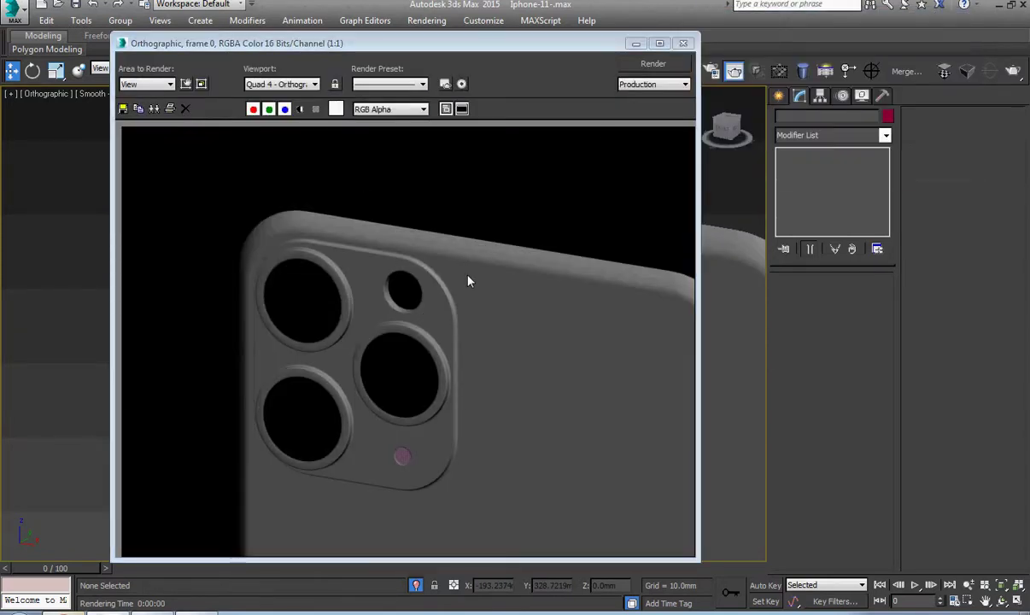
pyautogui.click(683, 44)
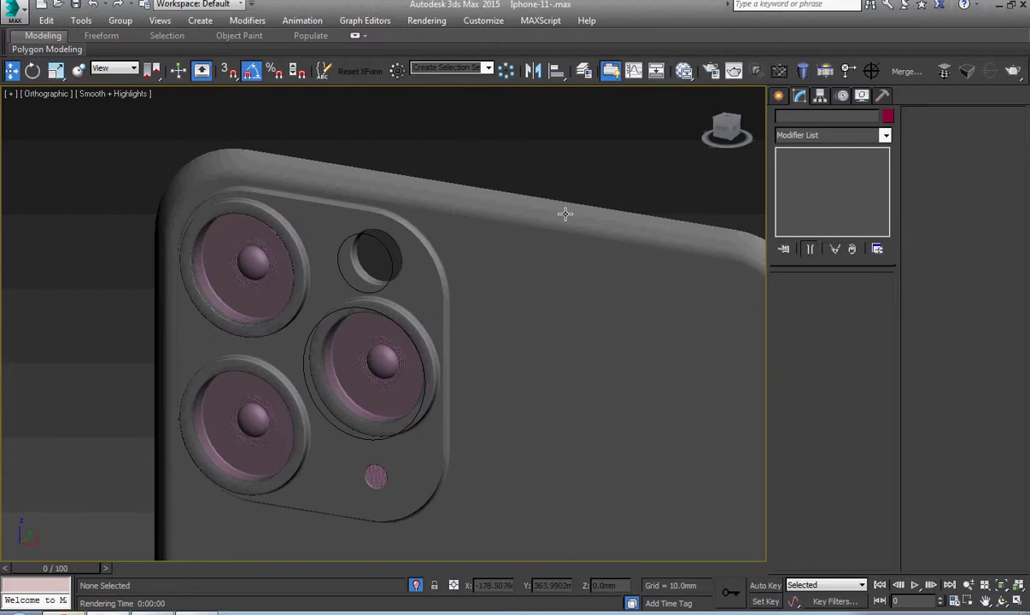
pyautogui.click(564, 213)
pyautogui.keyDown('alt'); pyautogui.moveTo(564, 214); pyautogui.dragTo(383, 220, button='middle'); pyautogui.keyUp('alt')
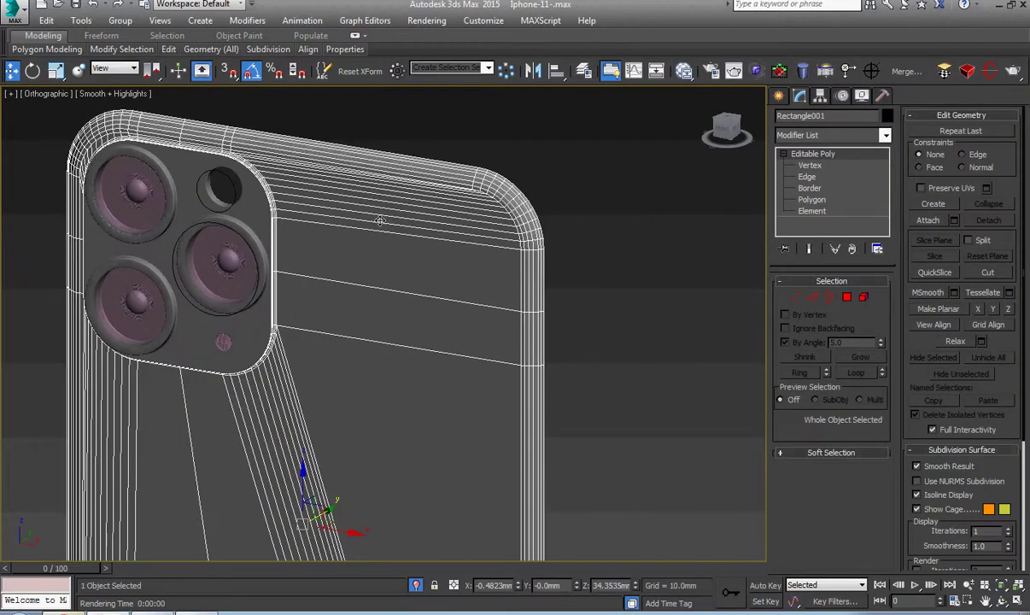